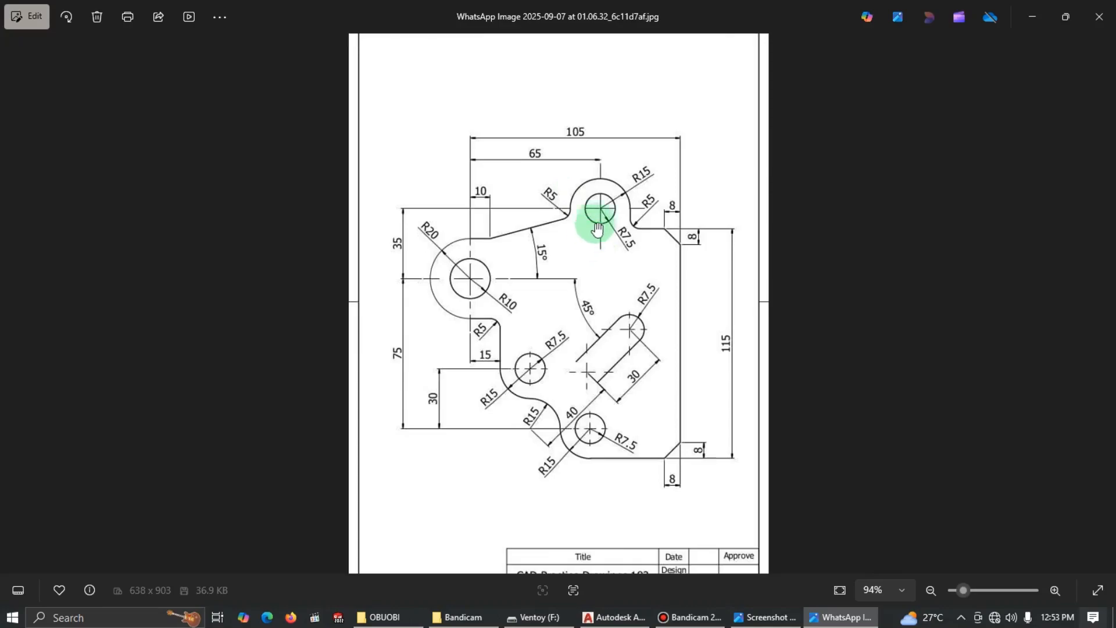
Check the reference image, switch to AutoCAD and draw a radius 15 circle in the empty drawing
scroll(608, 175, up, 1)
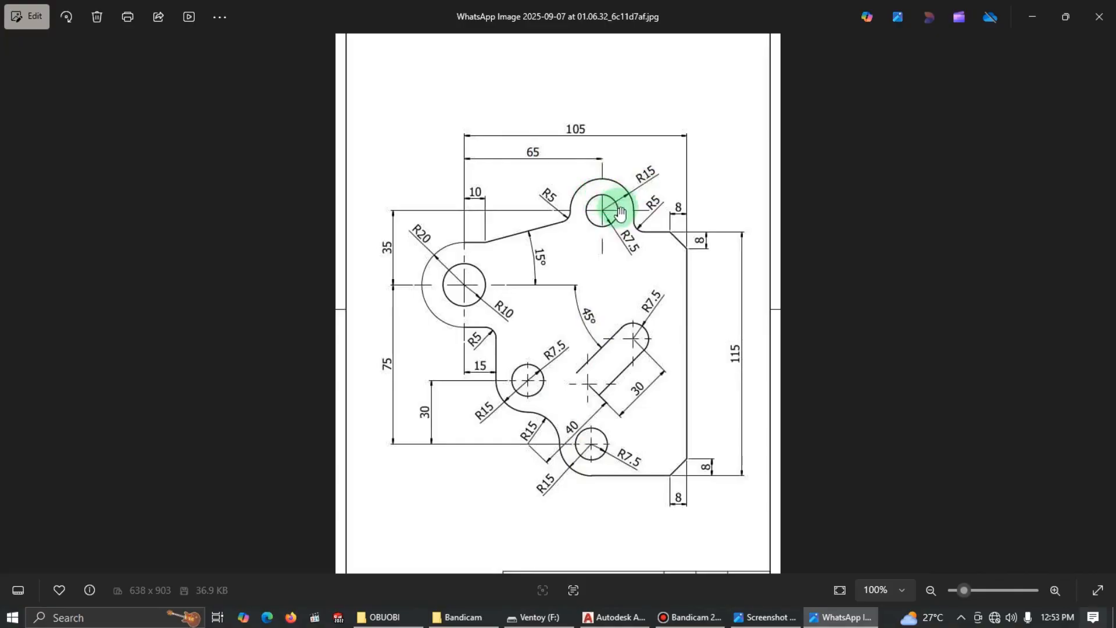
key(alt+Tab)
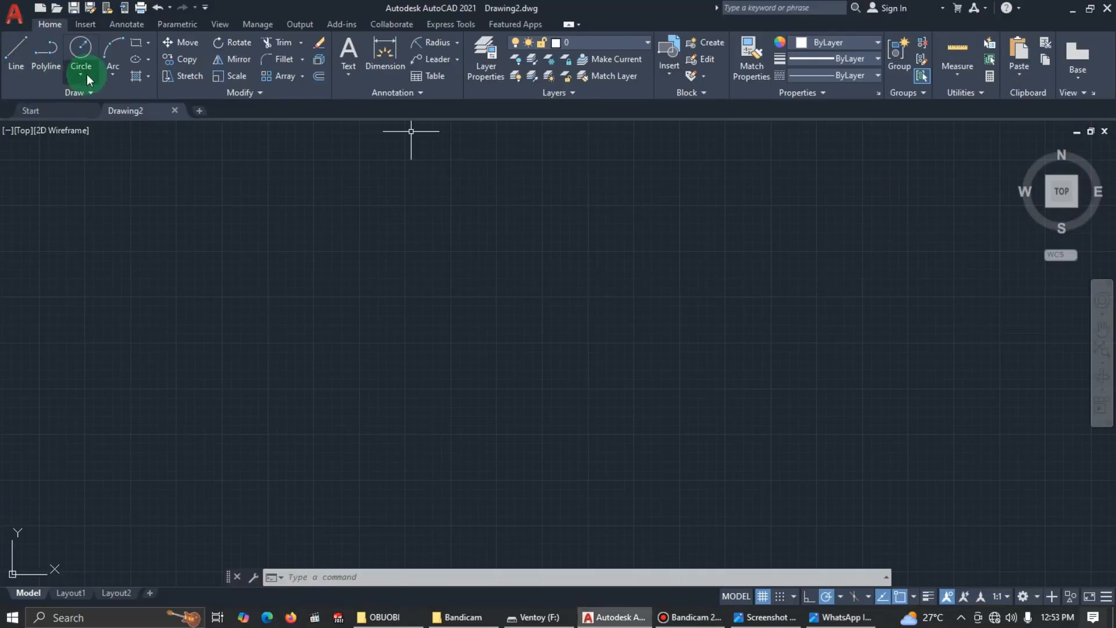
click(85, 75)
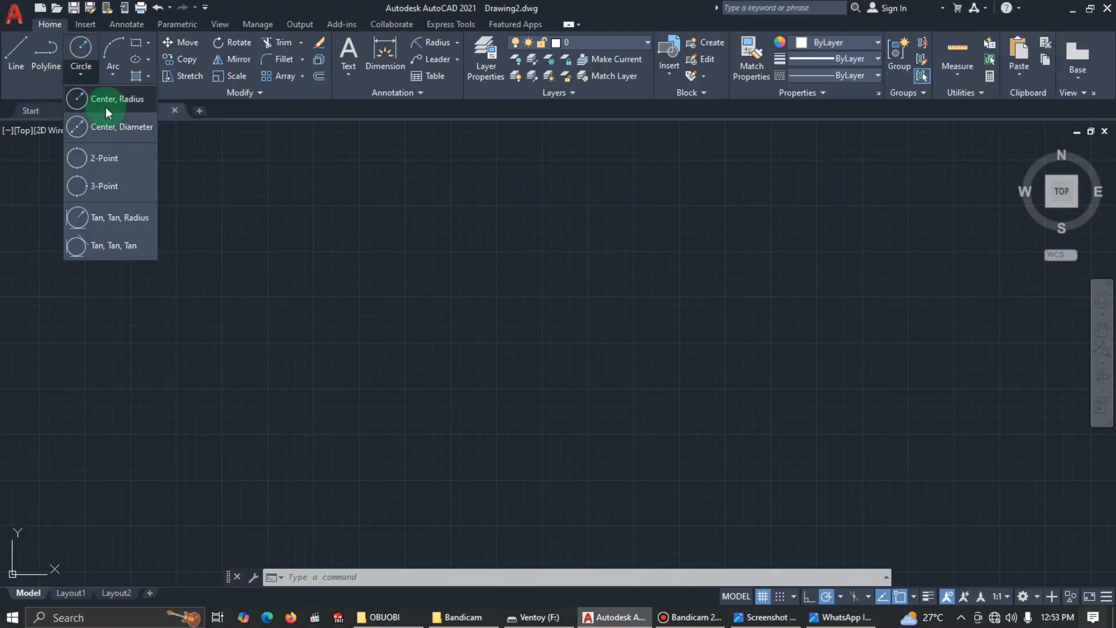
click(110, 100)
key(alt+Tab)
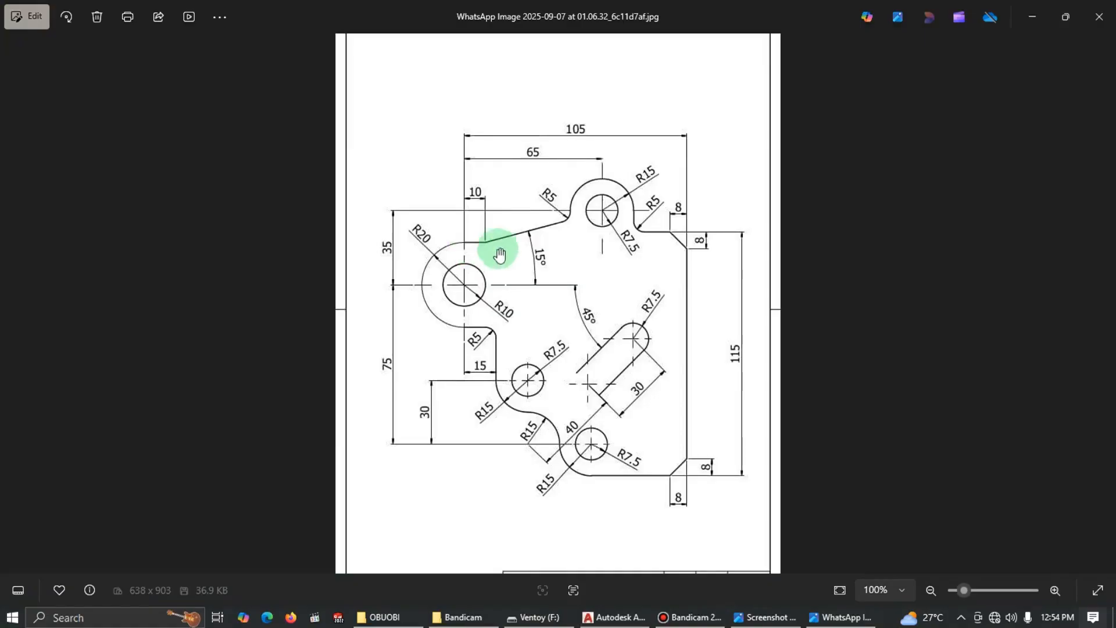
key(alt+Tab)
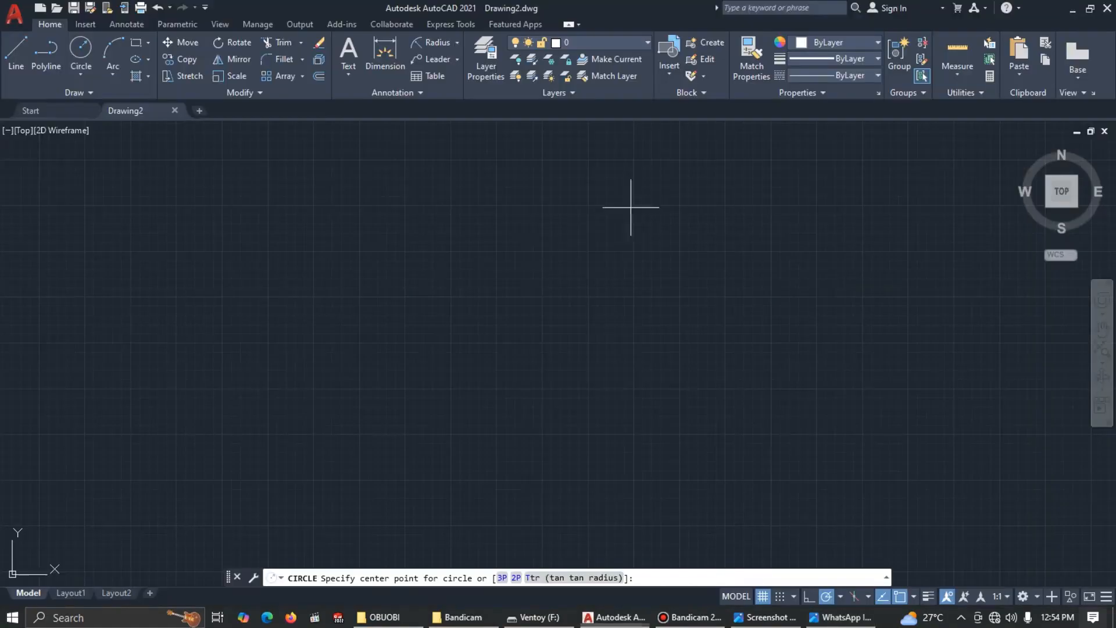
click(563, 254)
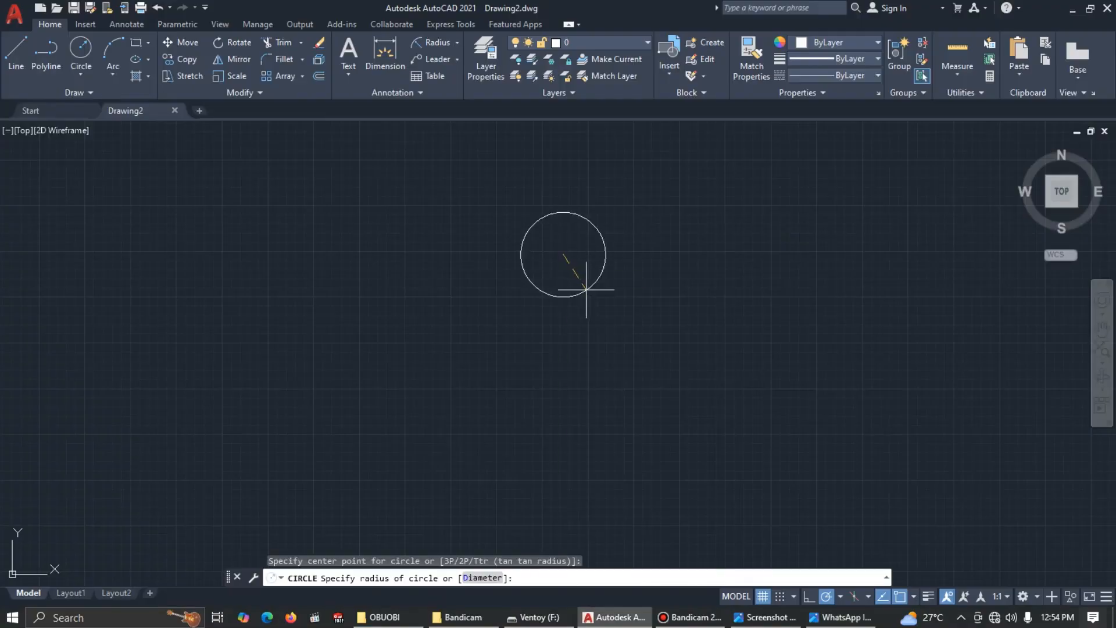
key(Return)
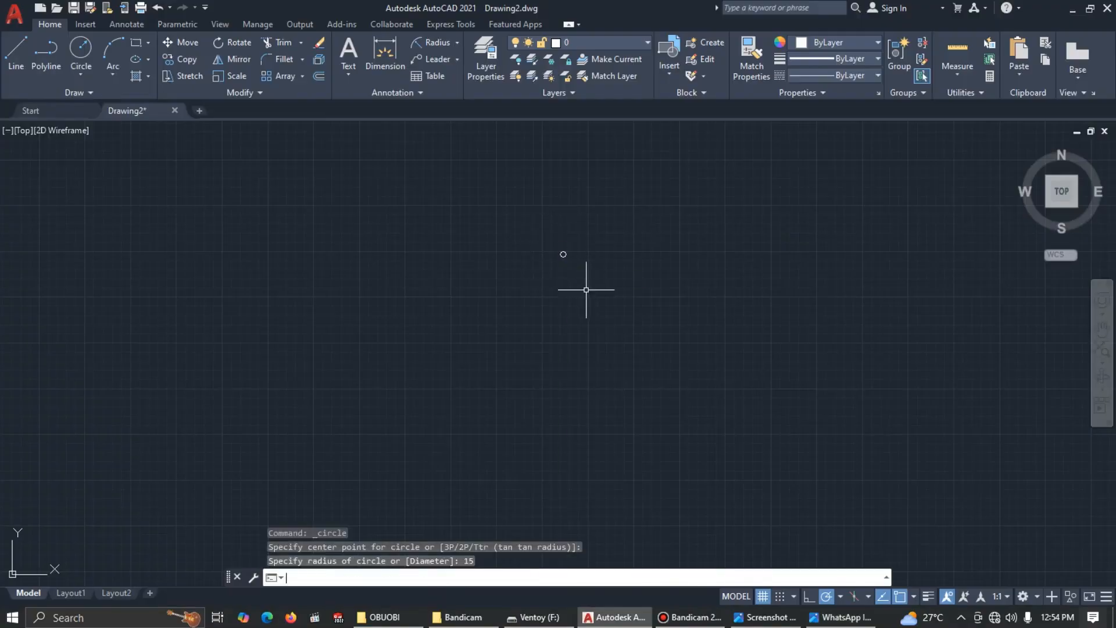
Draw a concentric circle of radius 7.5 at the centre of the existing circle
scroll(572, 258, up, 3)
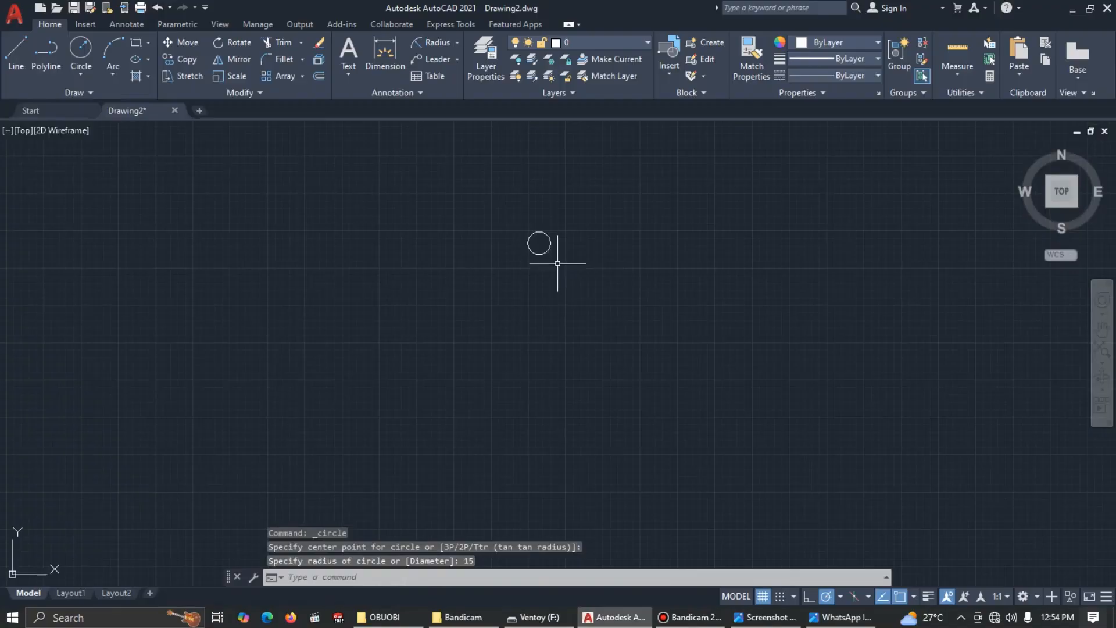
scroll(527, 223, up, 3)
scroll(554, 312, down, 2)
scroll(564, 321, up, 1)
key(alt+Tab)
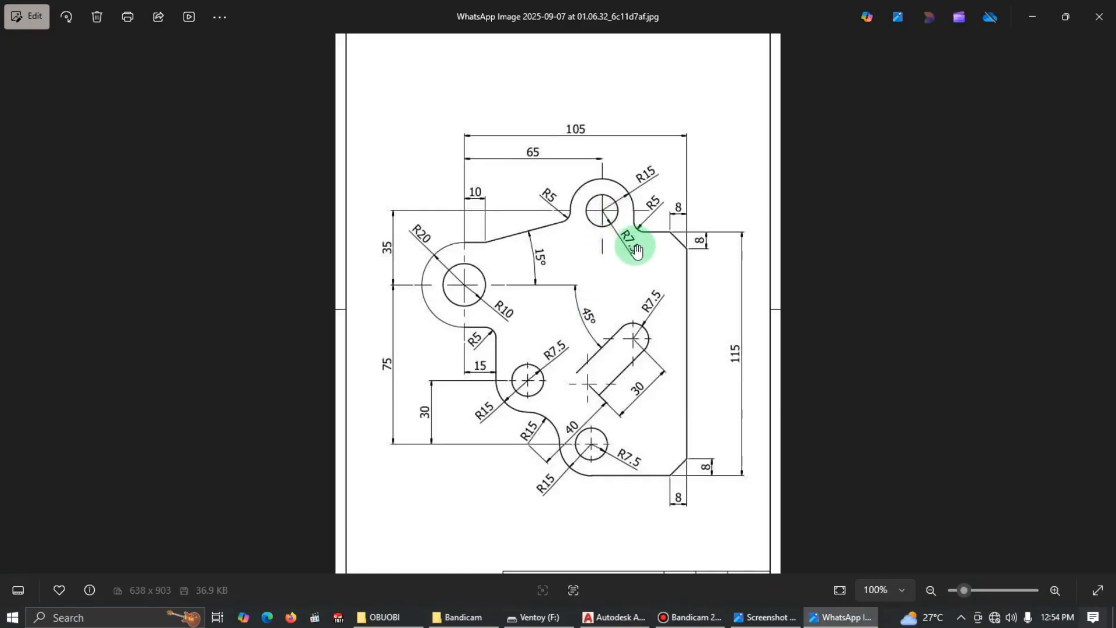
key(alt+Tab)
click(81, 49)
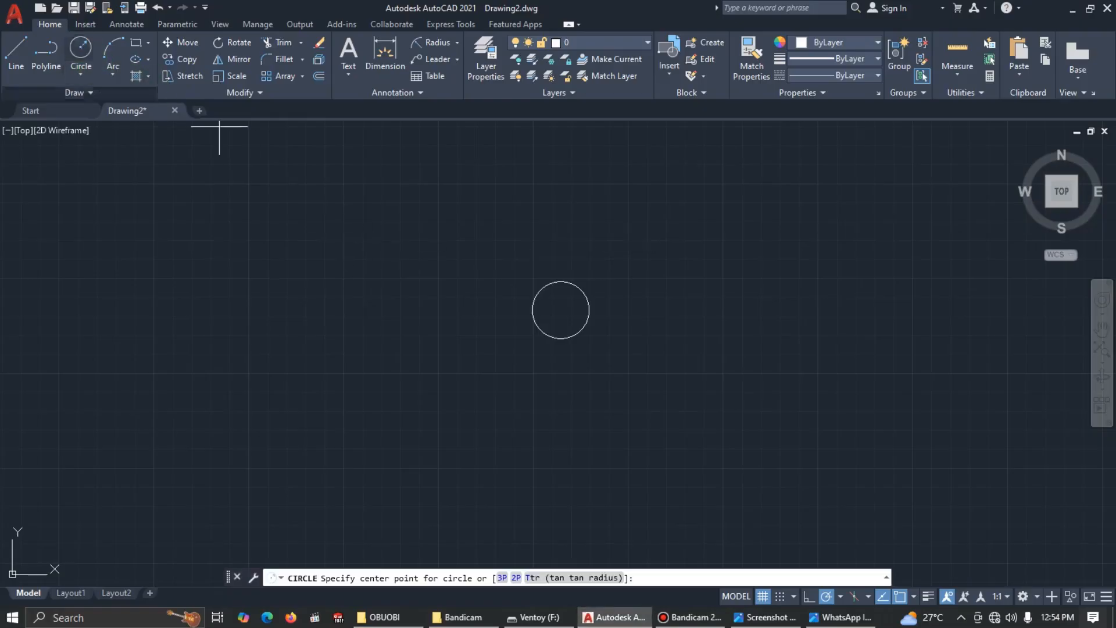
click(561, 311)
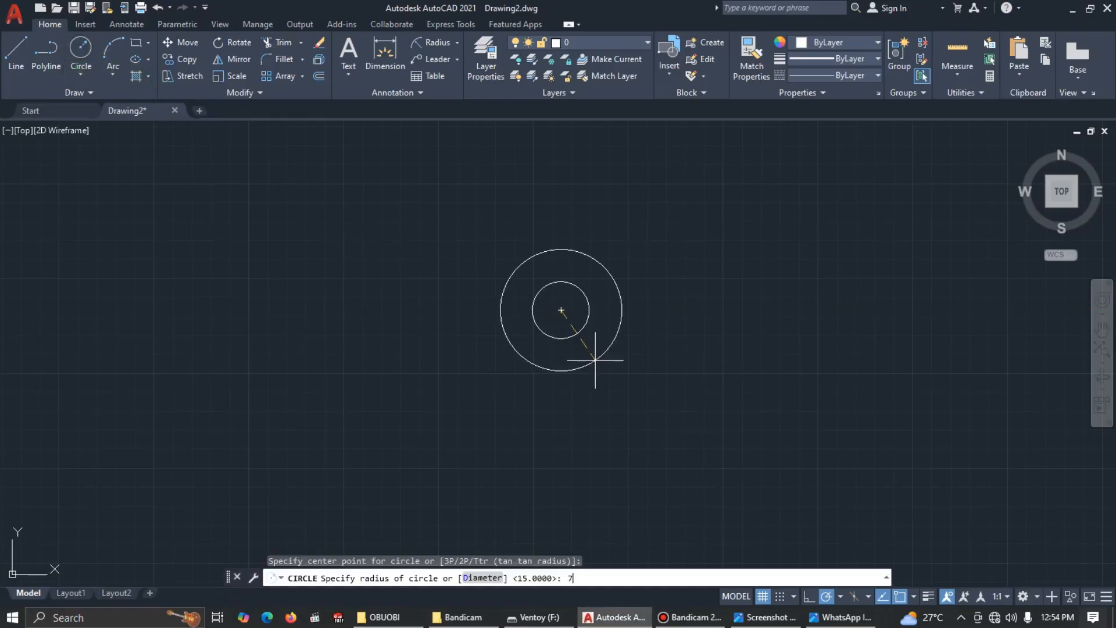
key(Return)
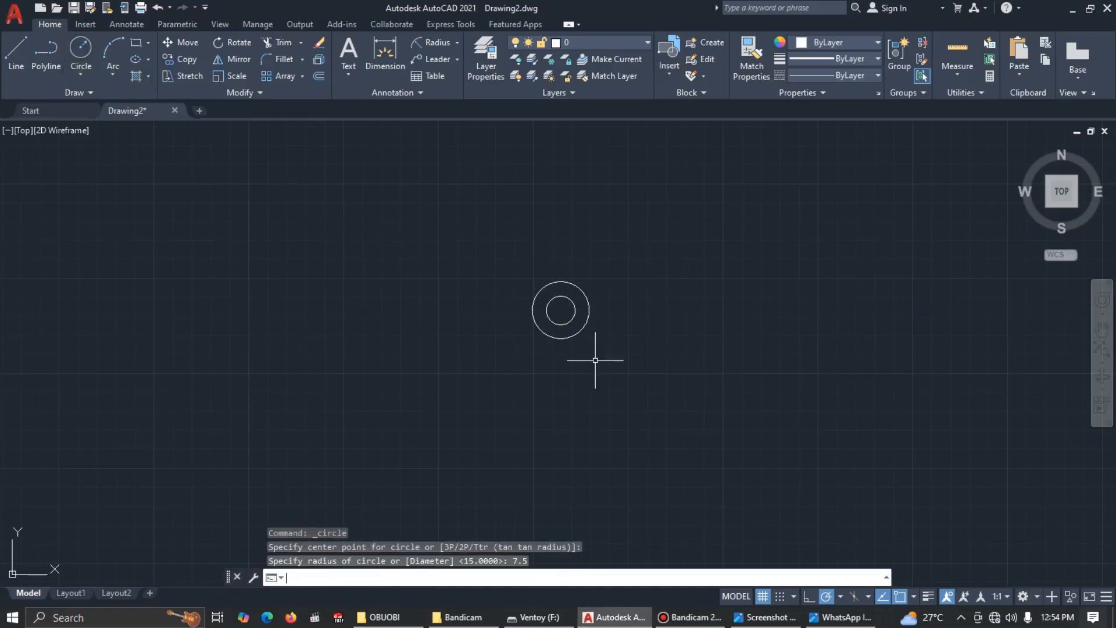
Draw construction lines from the circles' centre, 65 units horizontally to the left and 35 units straight down
key(alt+Tab)
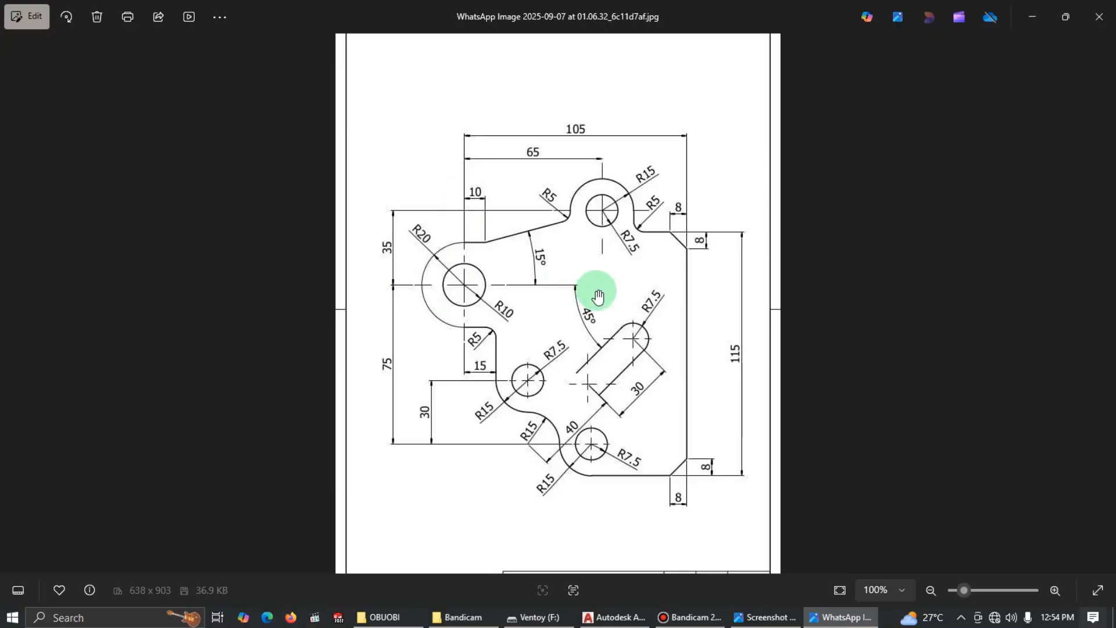
key(alt+Tab)
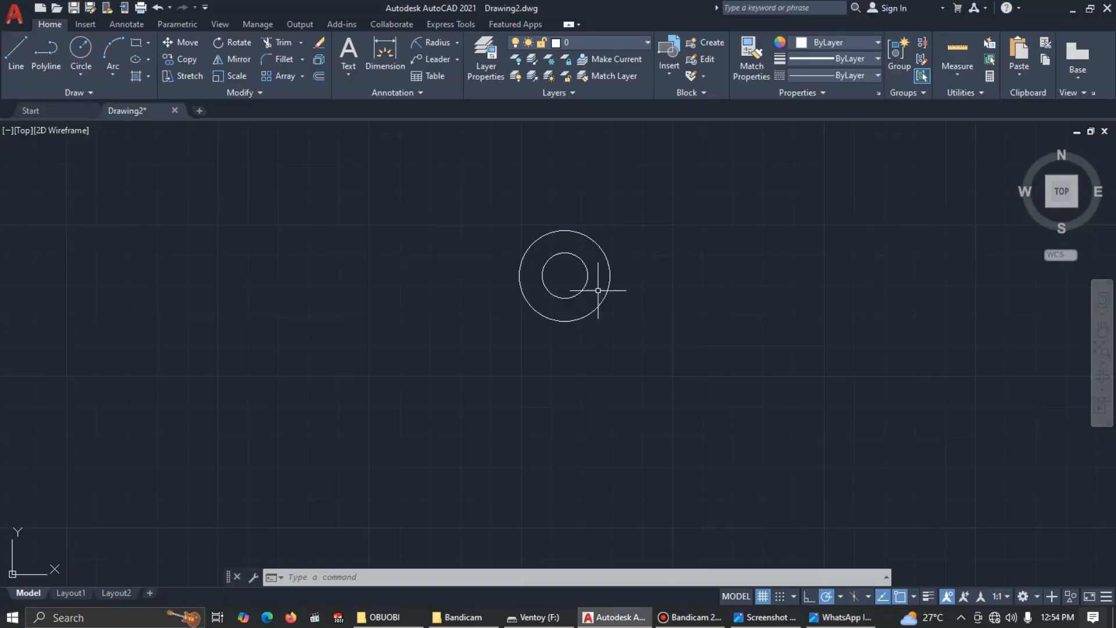
click(16, 52)
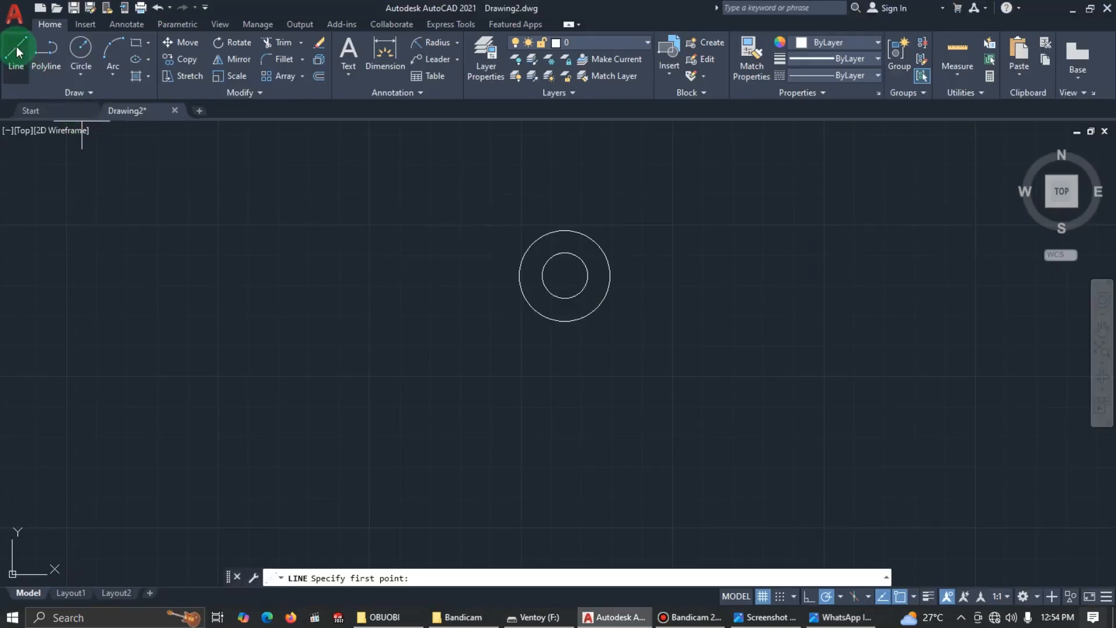
click(565, 275)
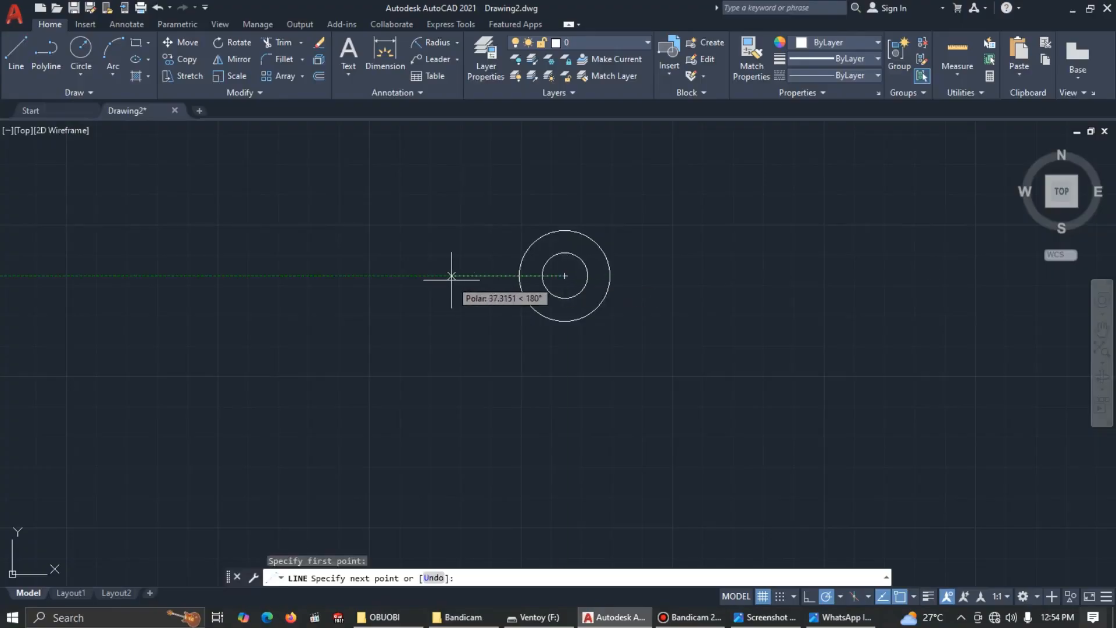
key(Return)
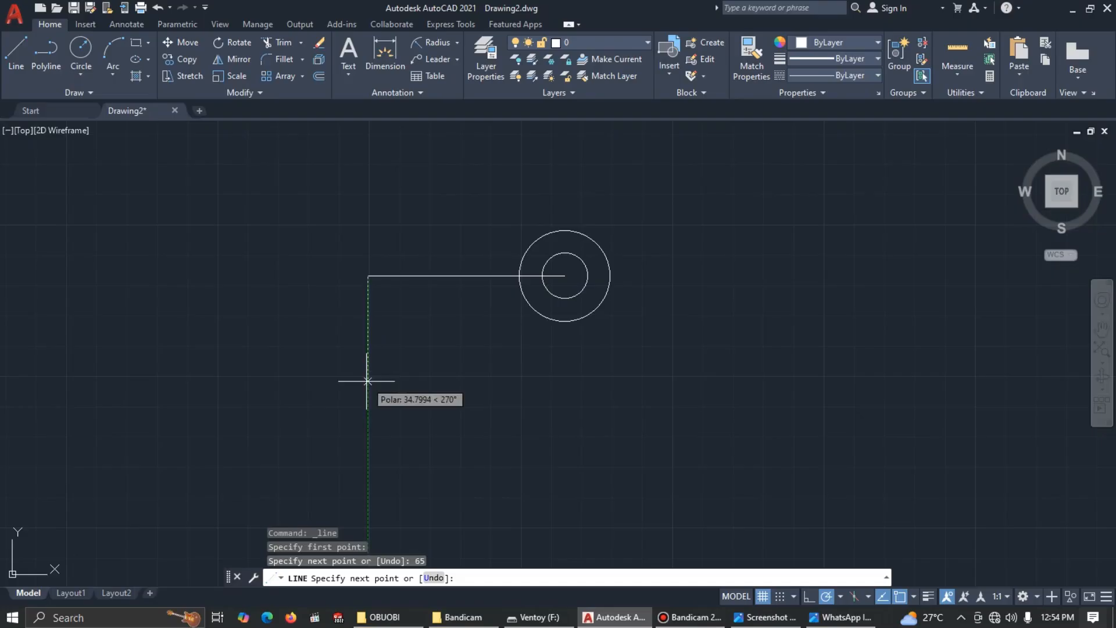
key(Return)
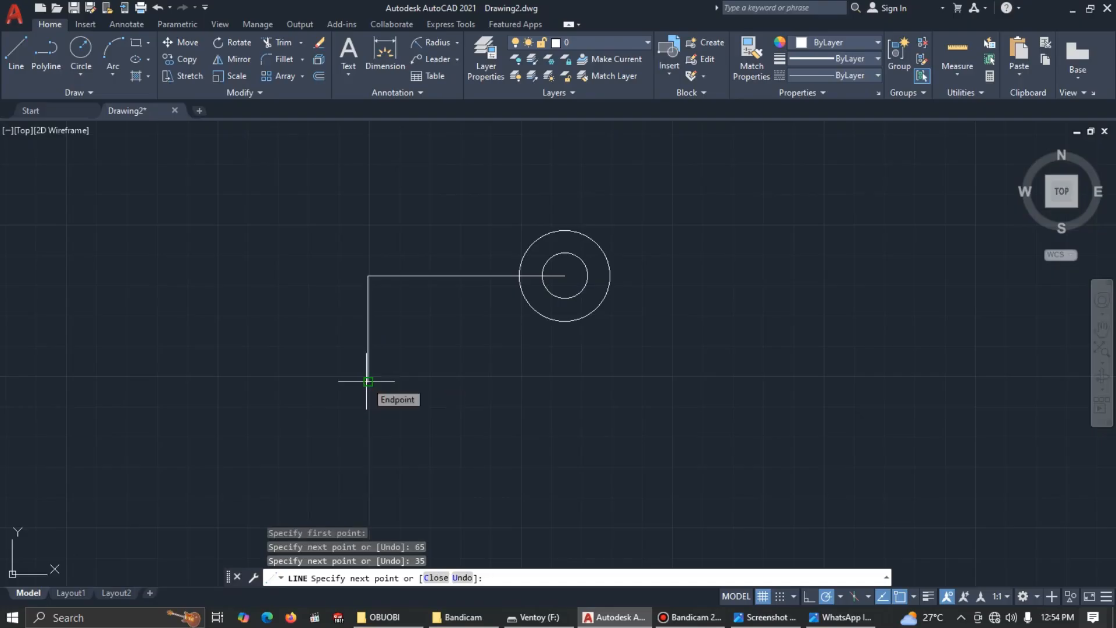
key(alt+Tab)
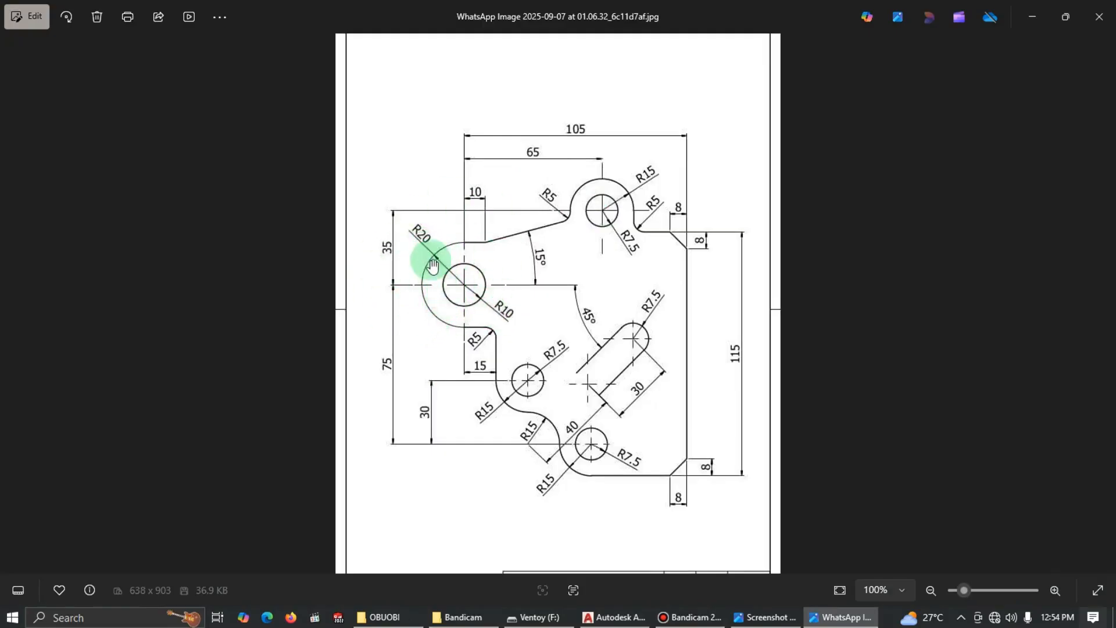
key(alt+Tab)
key(Escape)
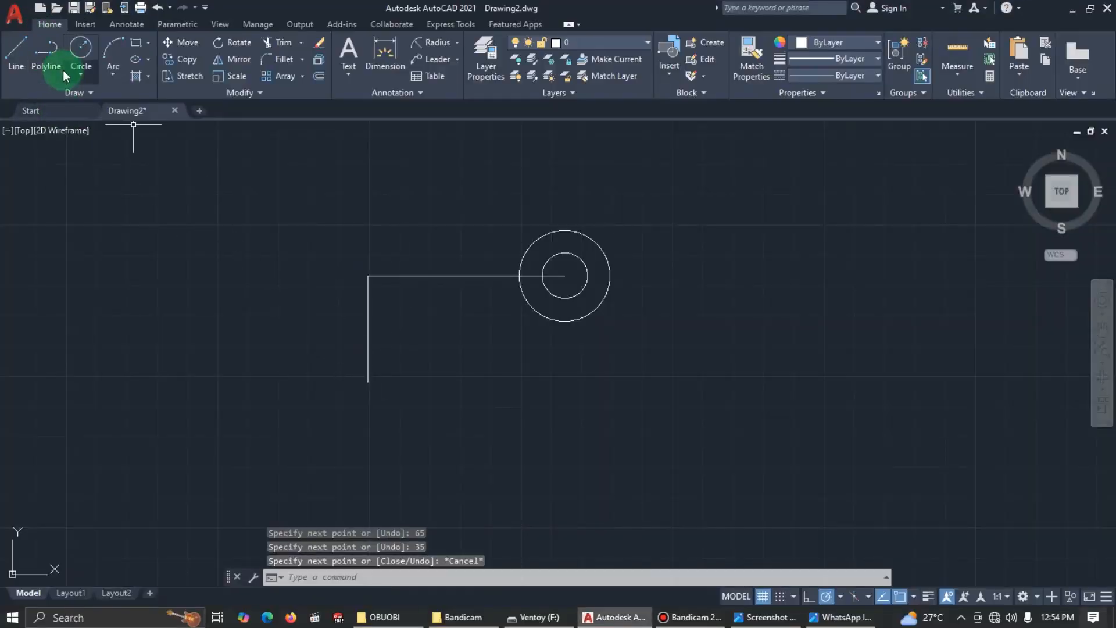
Draw two concentric circles of radius 20 and 10 centred on the lower end of the vertical construction line
click(81, 50)
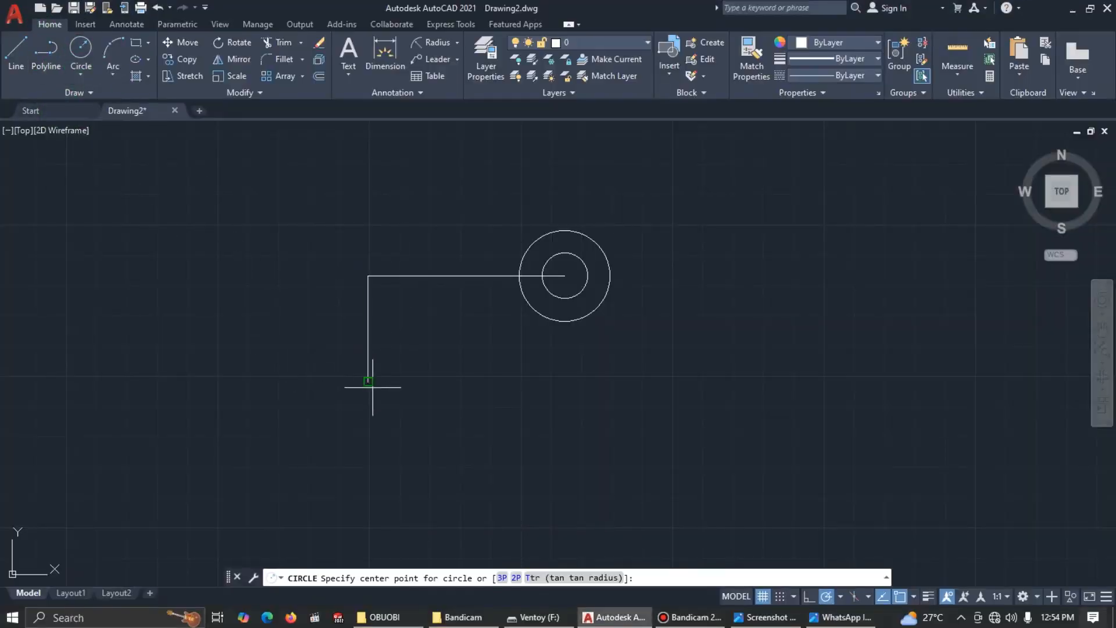
click(368, 382)
text(2)
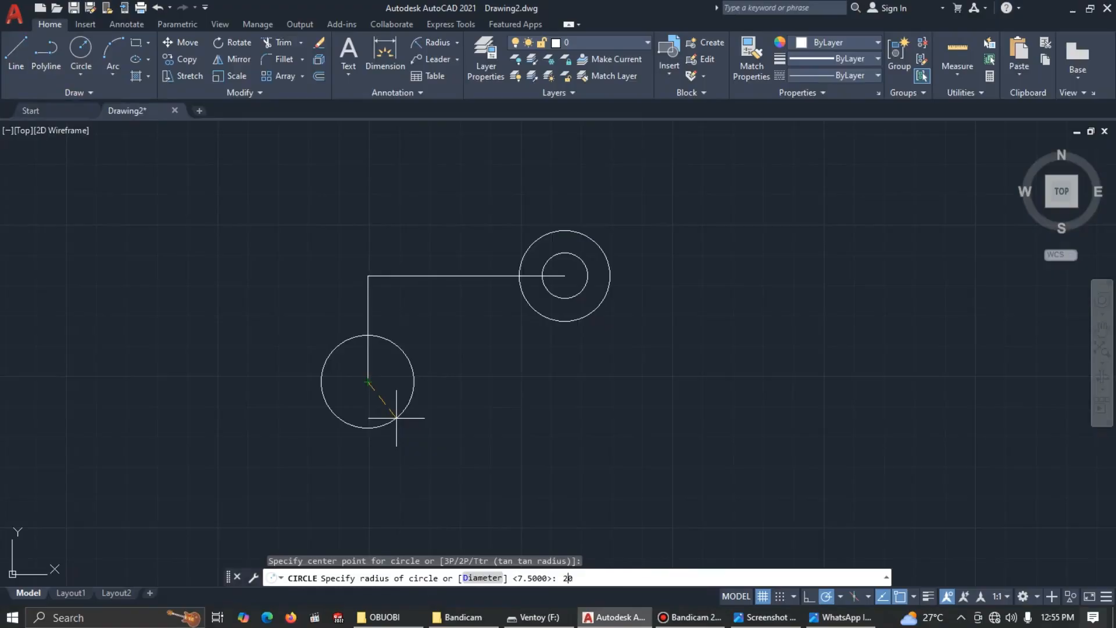
text(0)
key(Return)
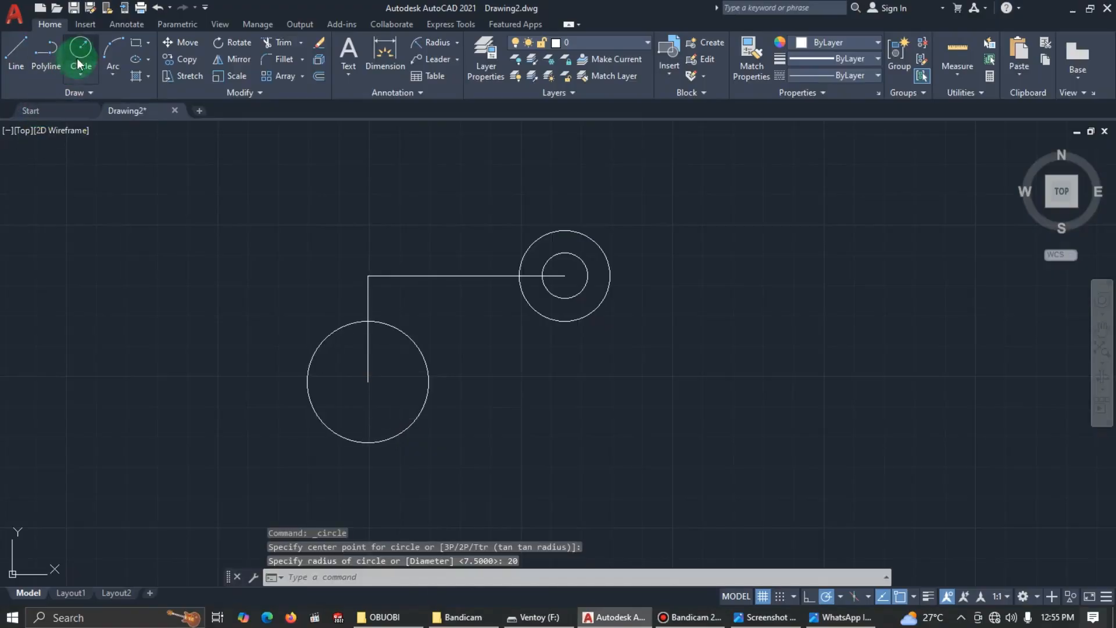
click(78, 50)
click(368, 382)
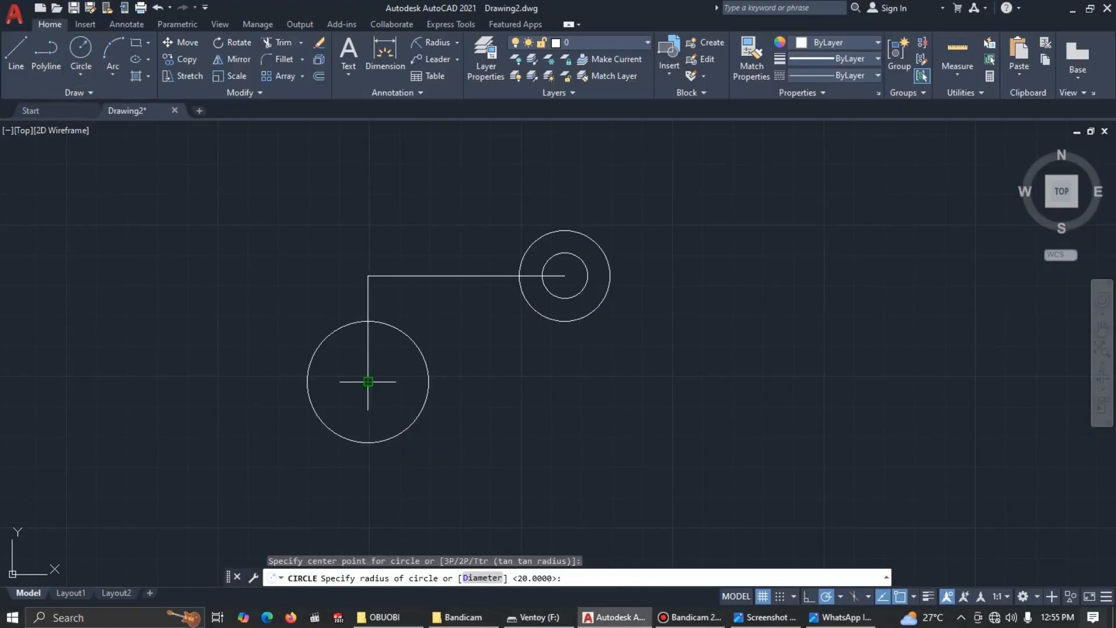
key(Return)
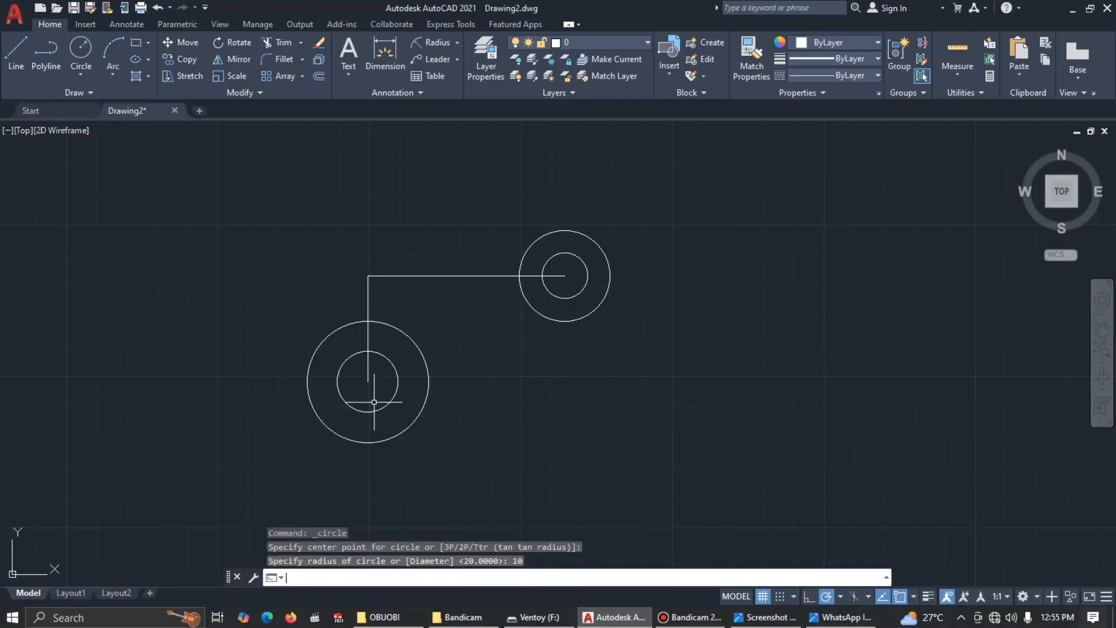
Check the reference image and compute 75 - 30 in Calculator for the vertical distance to the R7.5 hole, then close it
key(alt+Tab)
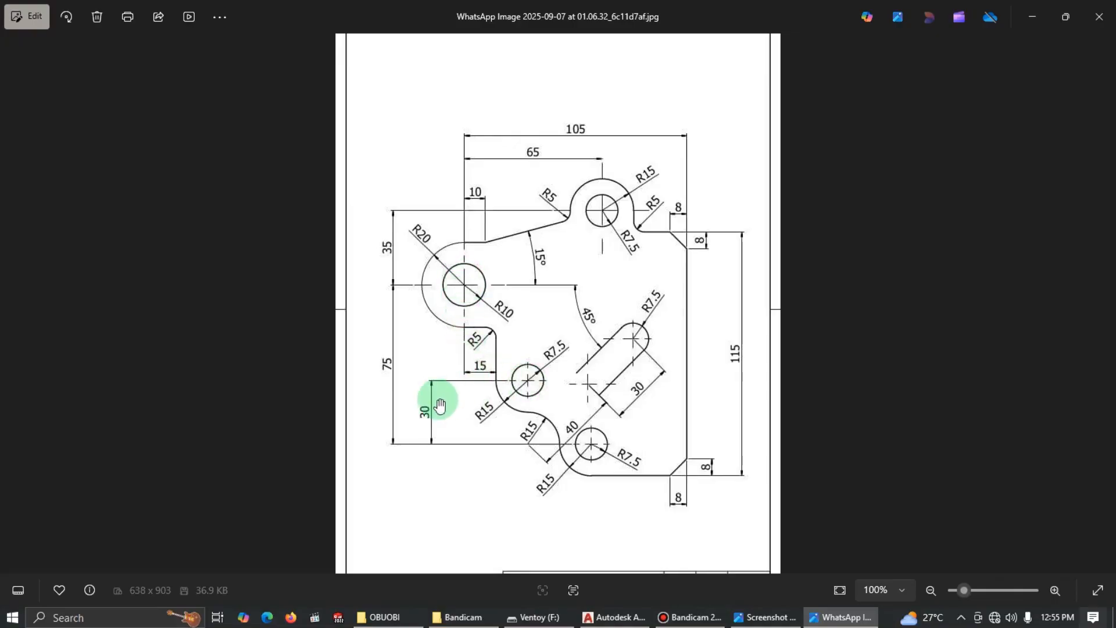
key(super)
text(cal)
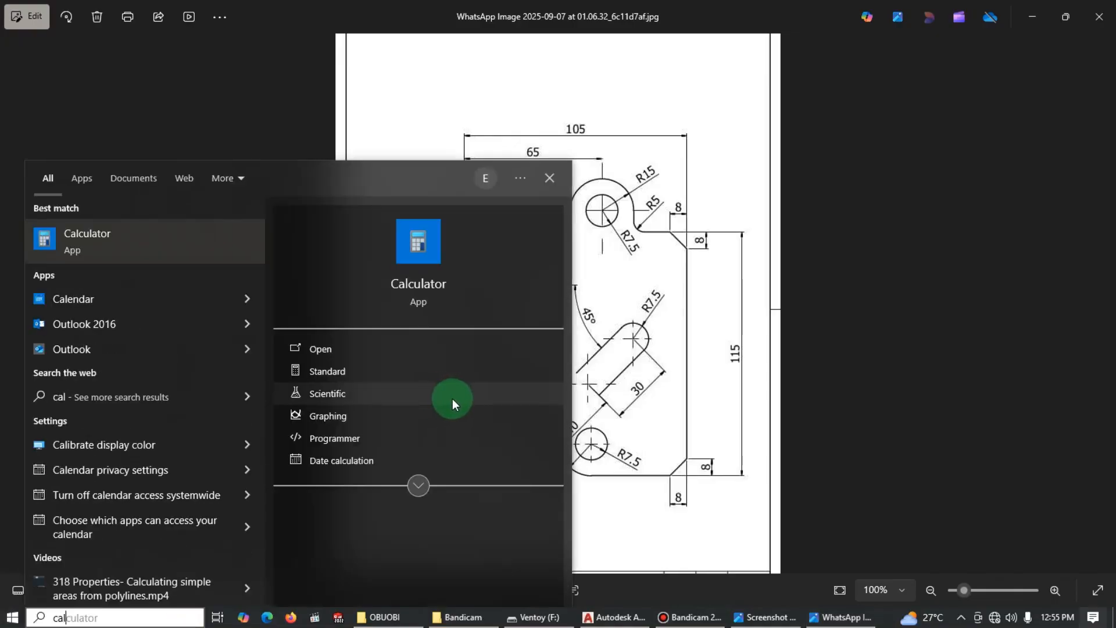
key(Return)
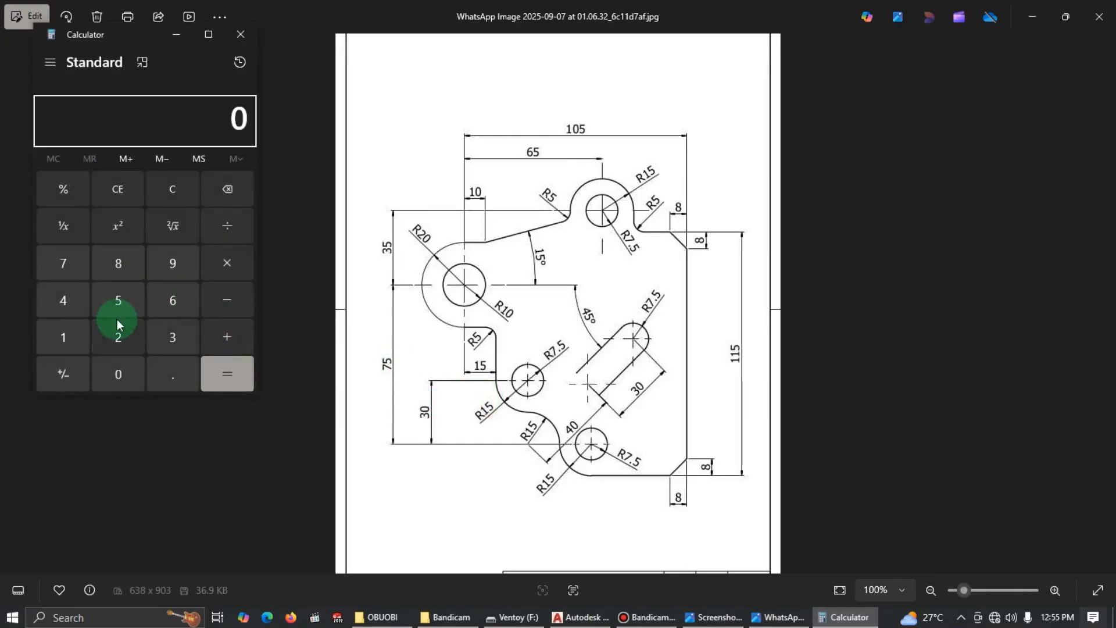
click(75, 271)
click(120, 301)
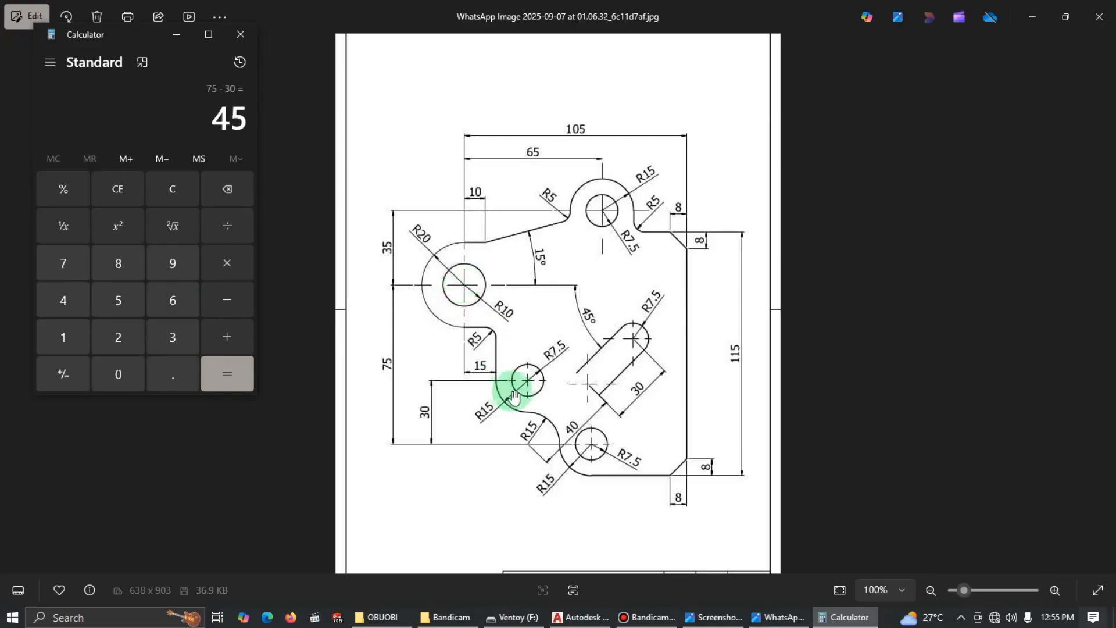
click(246, 42)
Switch back to AutoCAD and draw a line 45 units straight down from the centre of the radius 20 circle
key(alt+Tab)
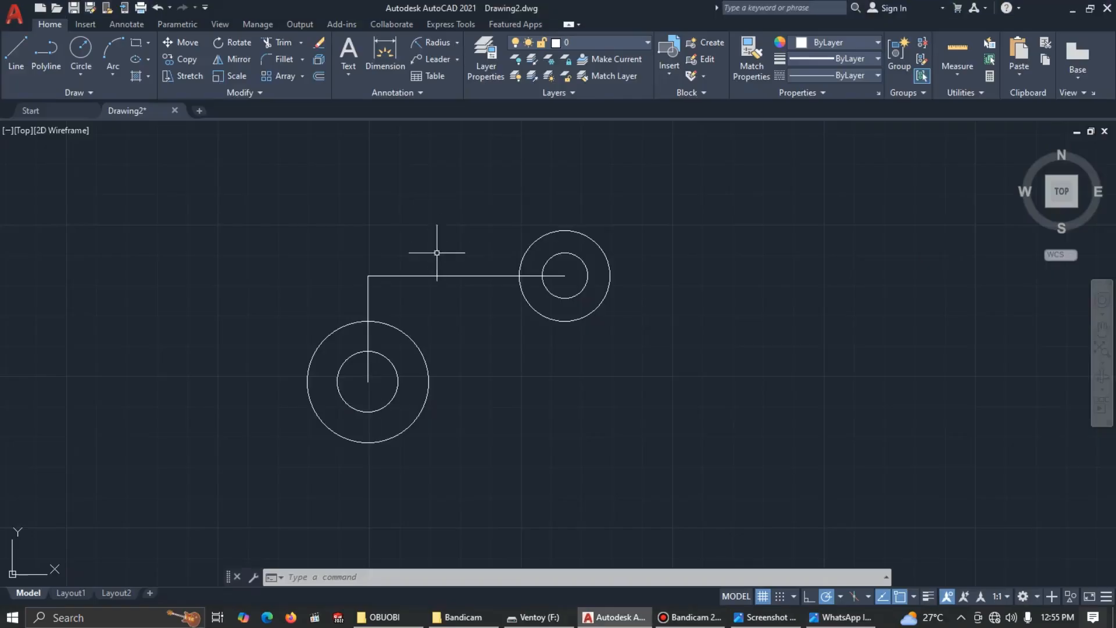
scroll(405, 430, down, 2)
middle_drag(413, 448, 473, 382)
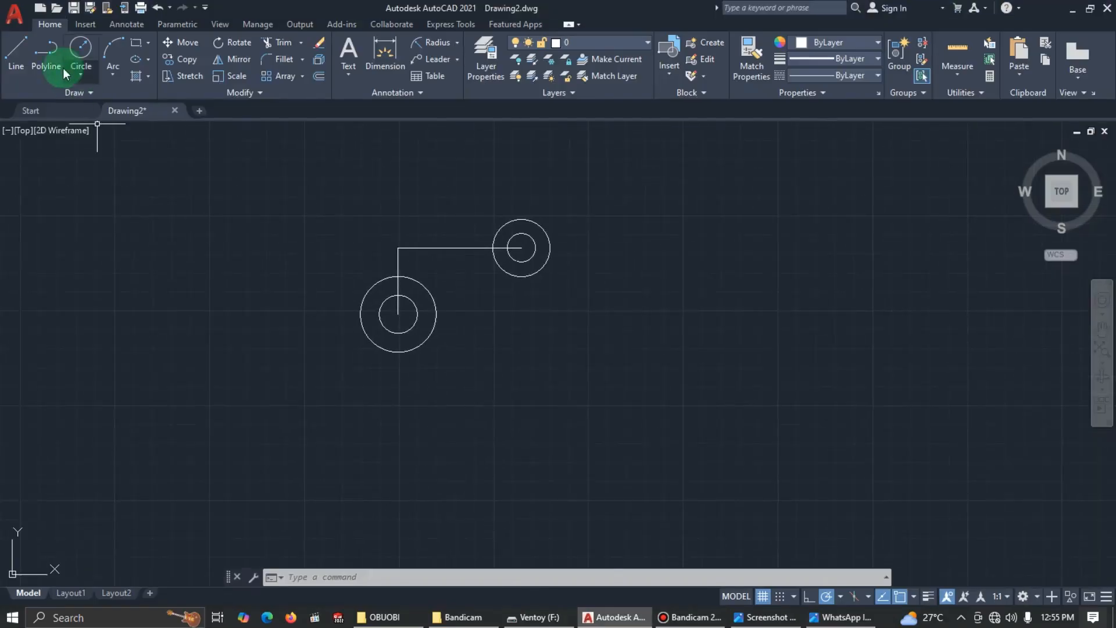
click(23, 73)
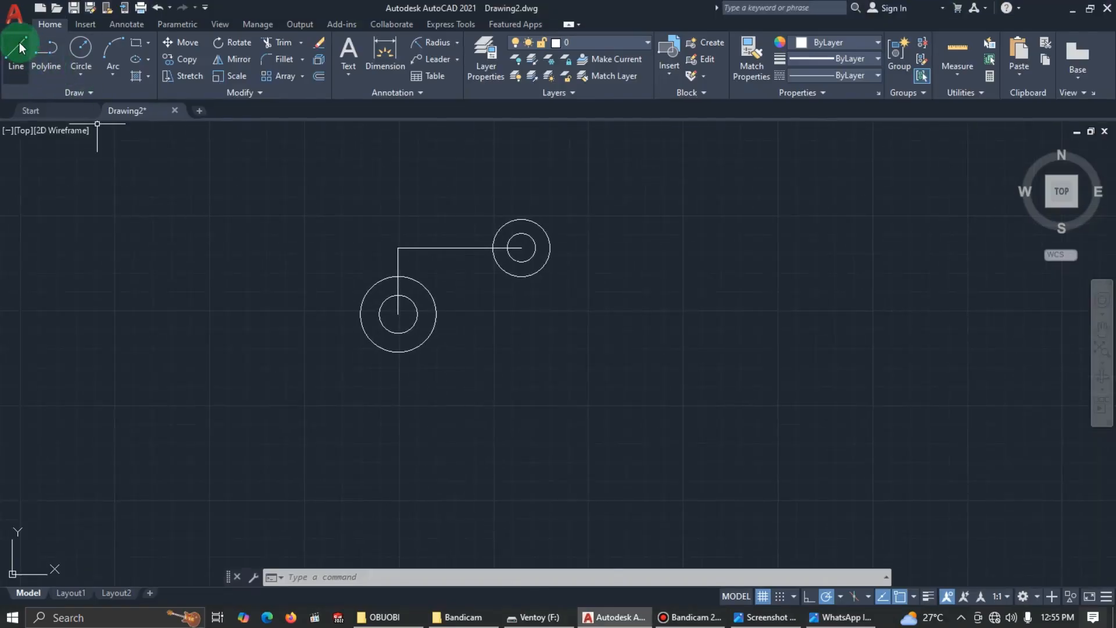
click(398, 314)
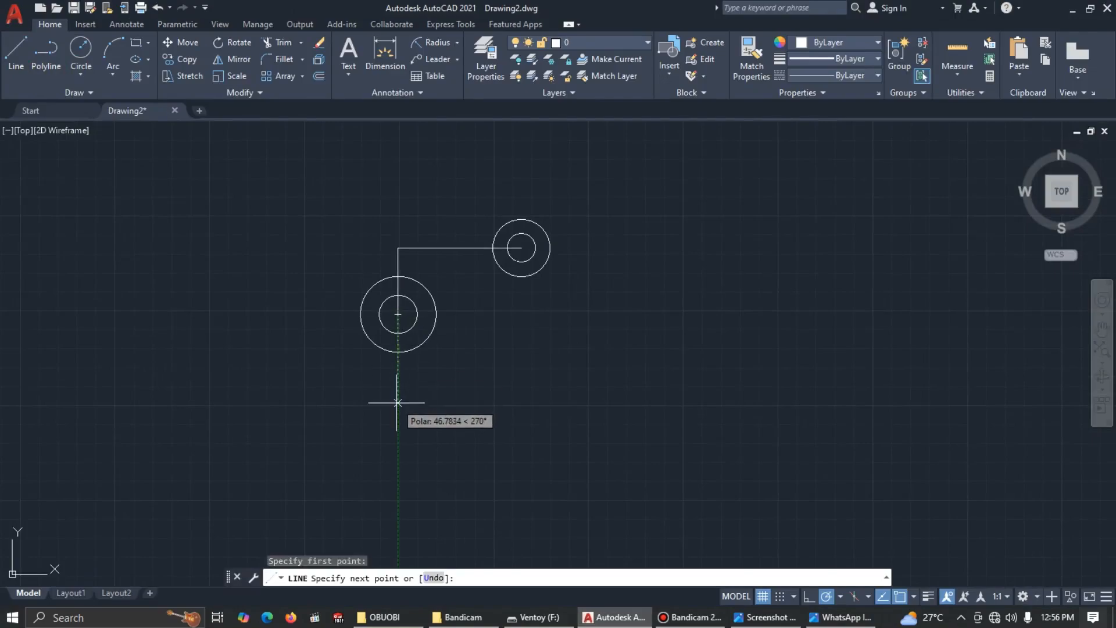
text(45)
key(Return)
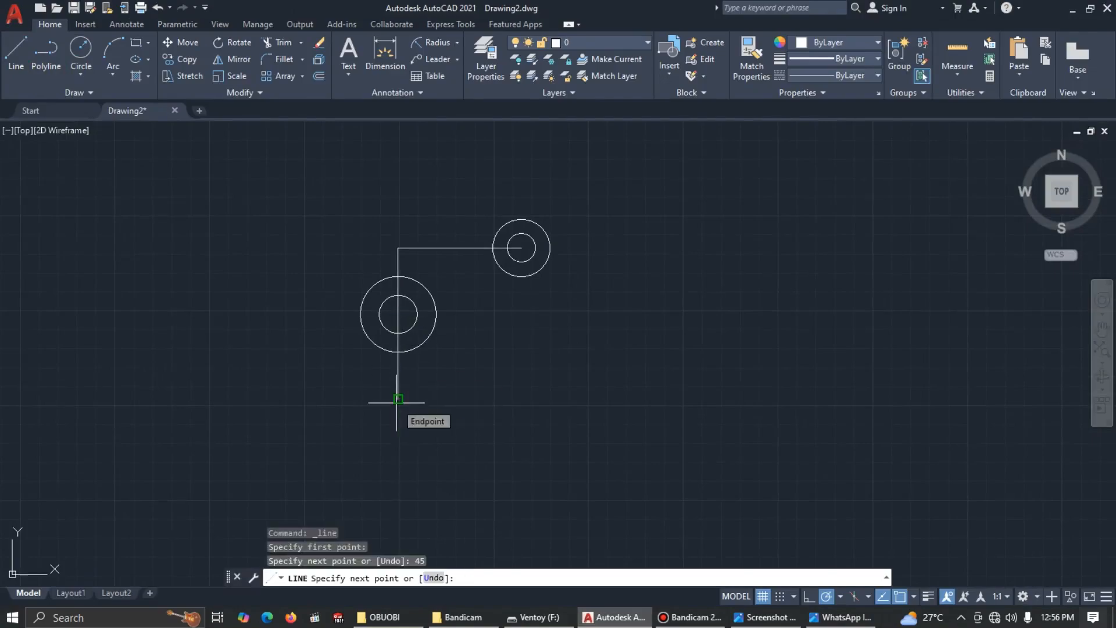
key(alt+Tab)
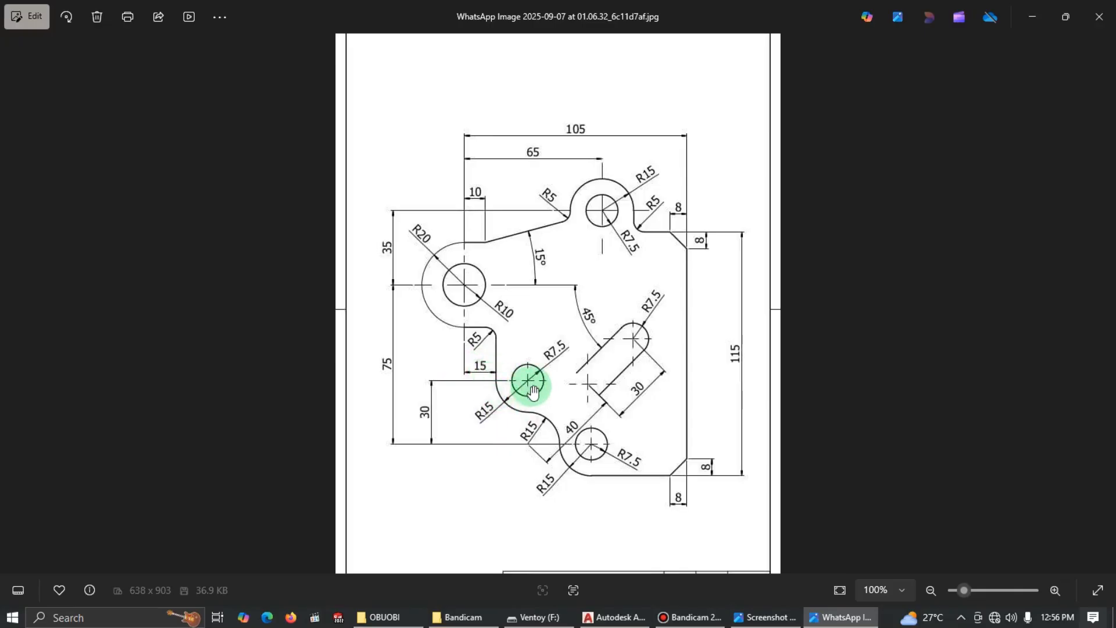
Switch back to AutoCAD and draw a line 30 units horizontally to the right from the lower end of the 45-unit vertical line
key(alt+Tab)
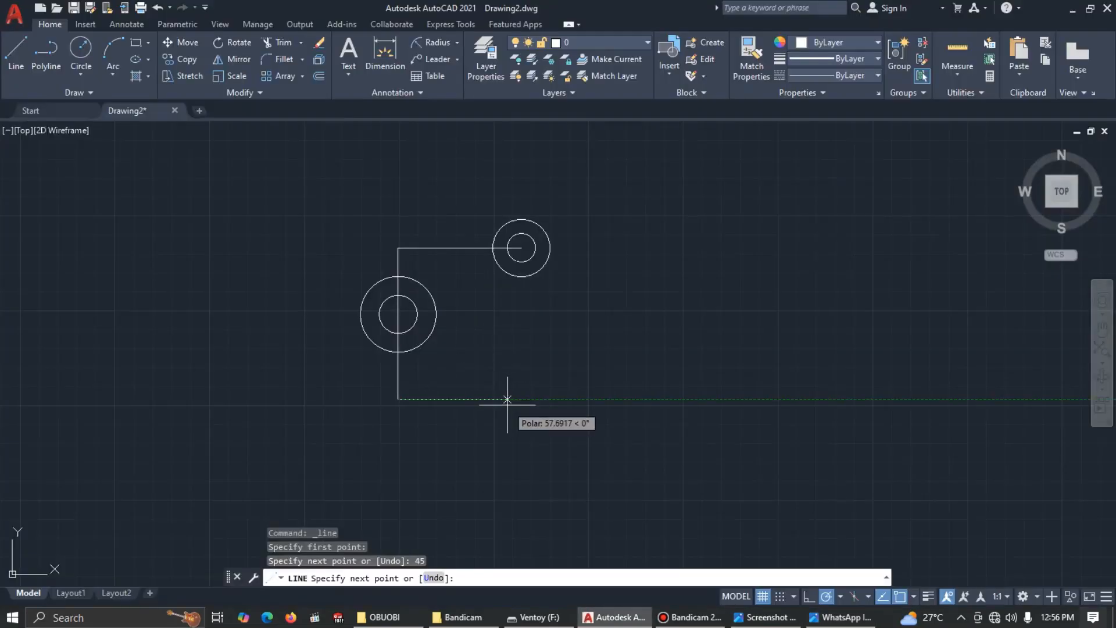
key(Return)
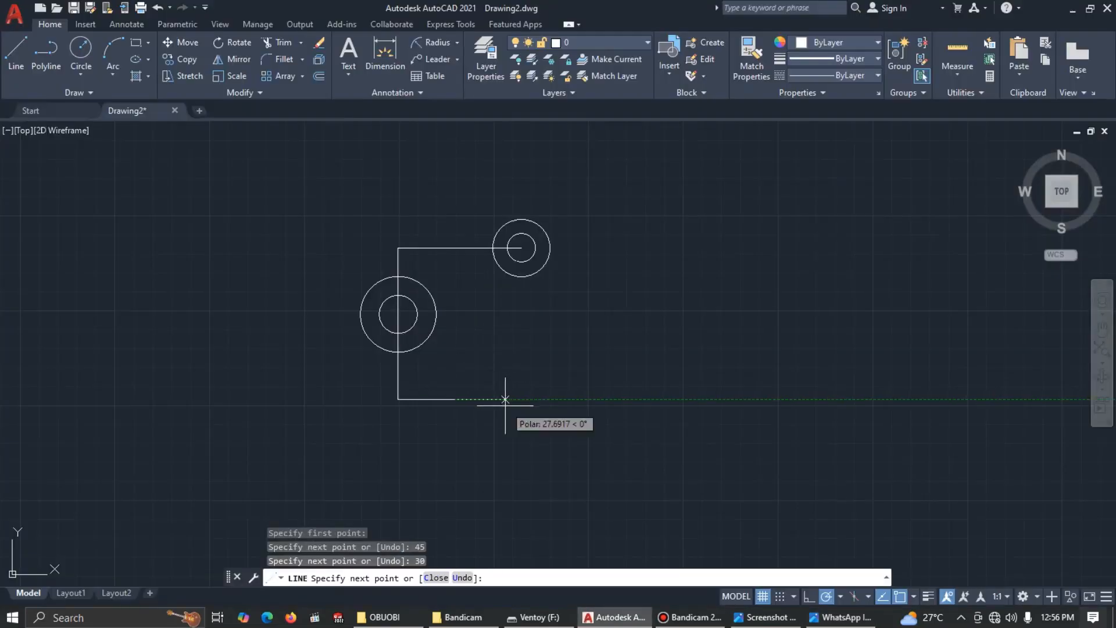
key(Escape)
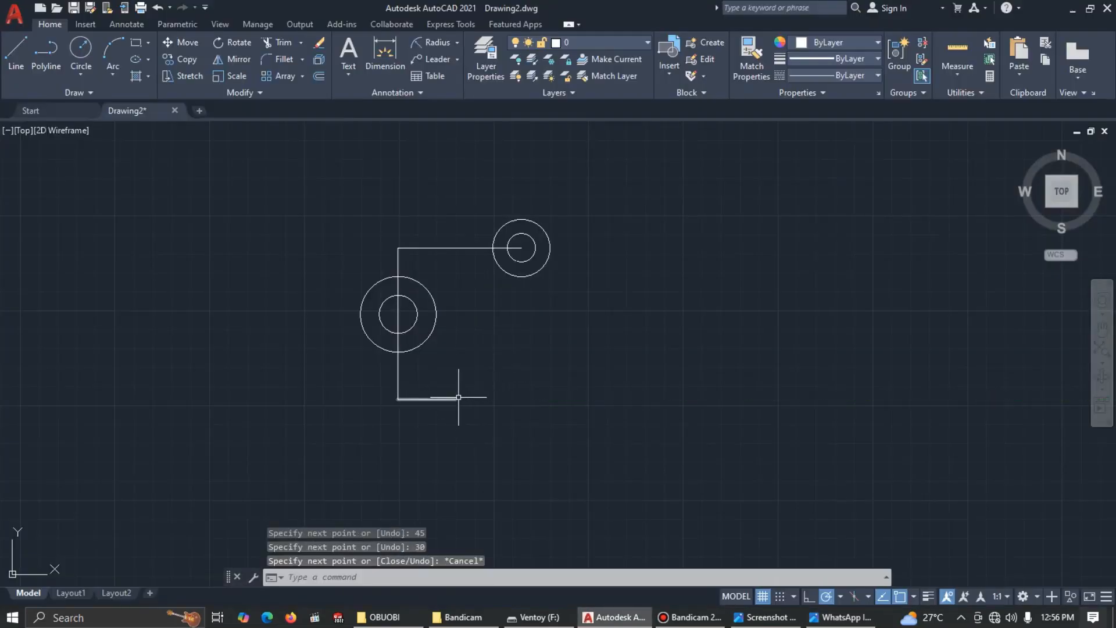
Draw two concentric circles of radius 7.5 and 15 centred on the right end of the 30-unit line, checking the radii in the reference image
key(alt+Tab)
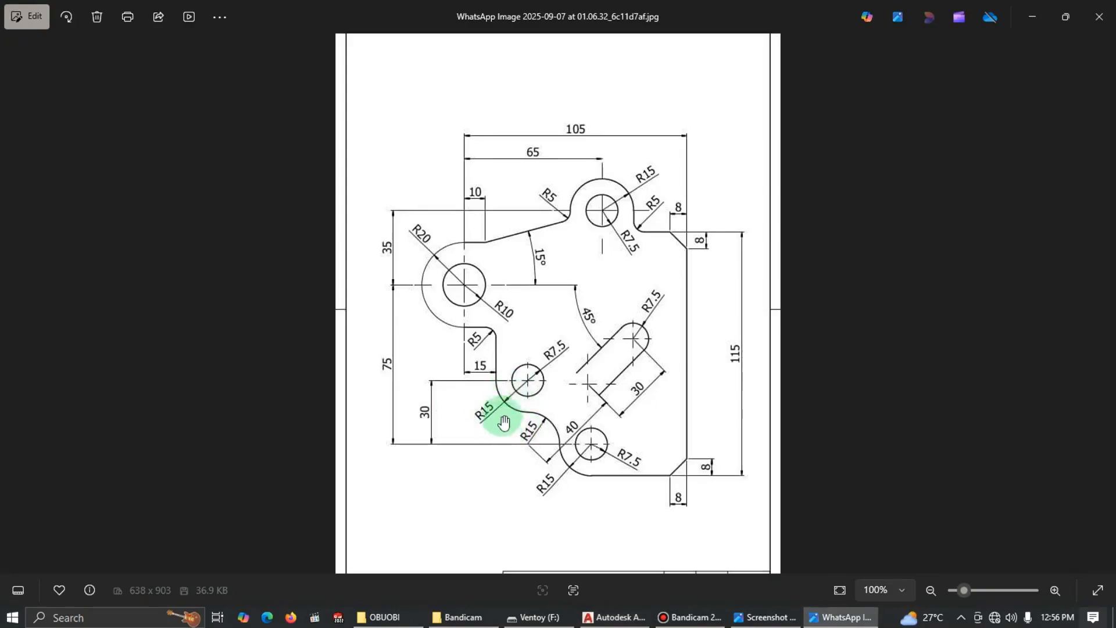
key(alt+Tab)
click(81, 49)
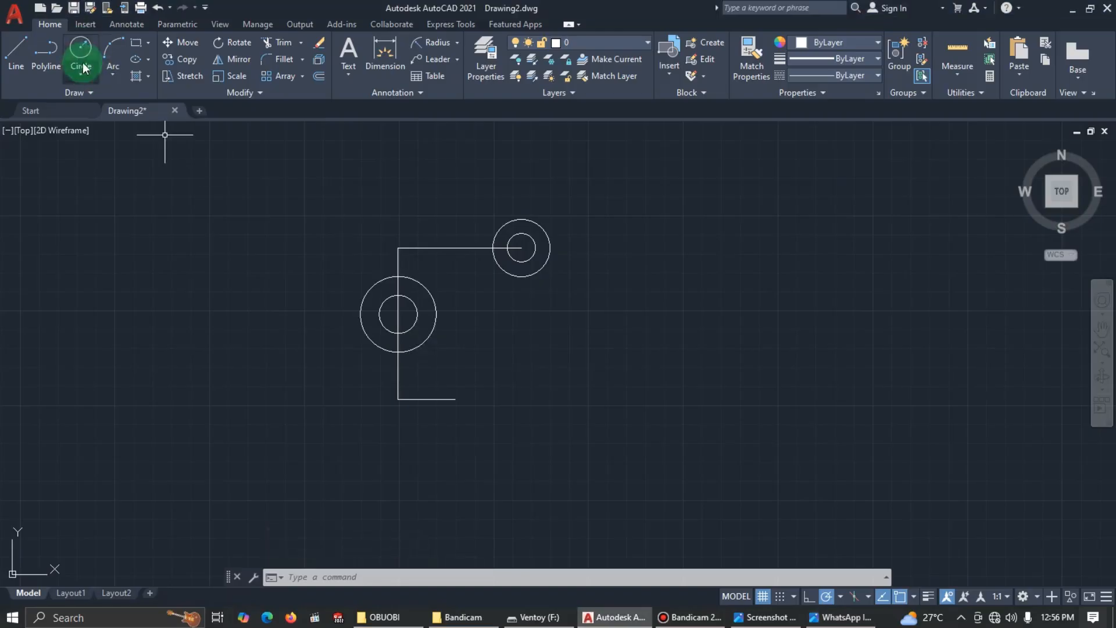
click(455, 399)
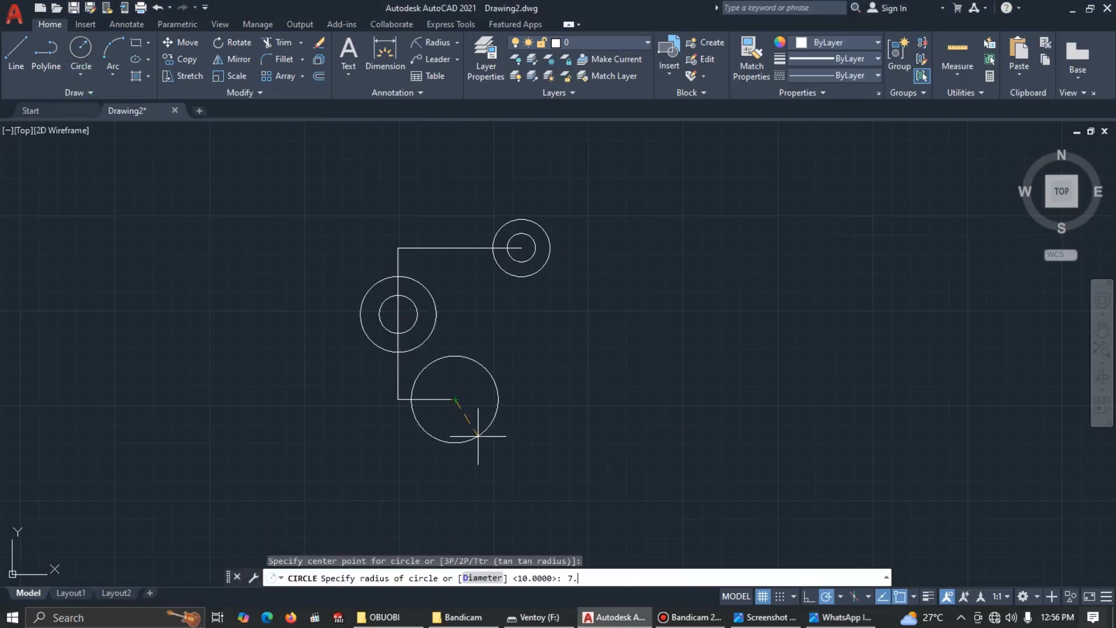
key(Return)
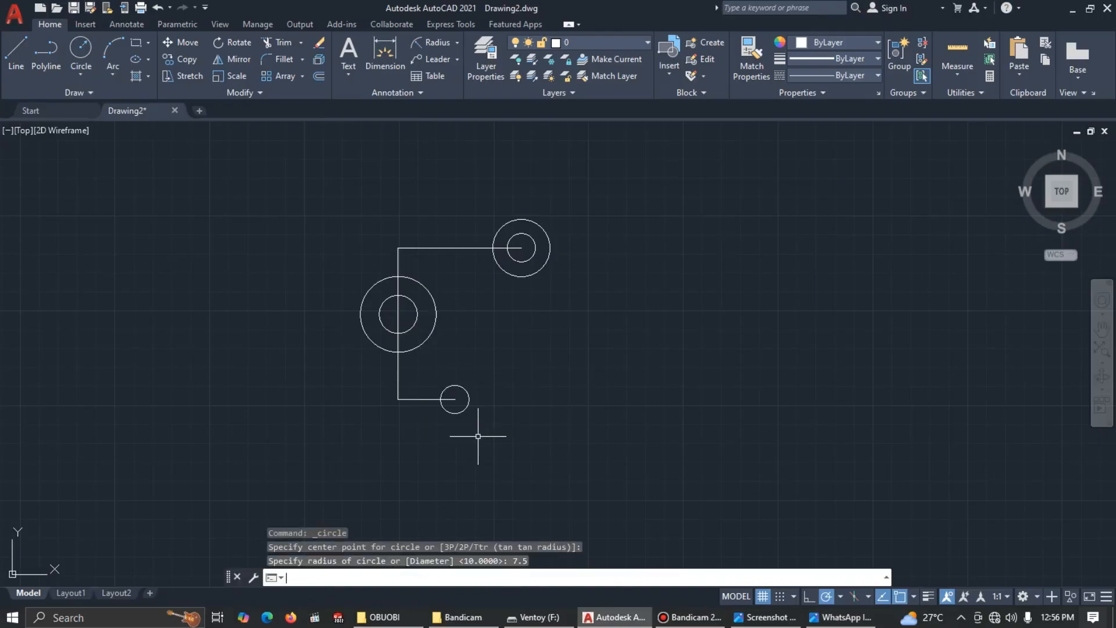
click(74, 38)
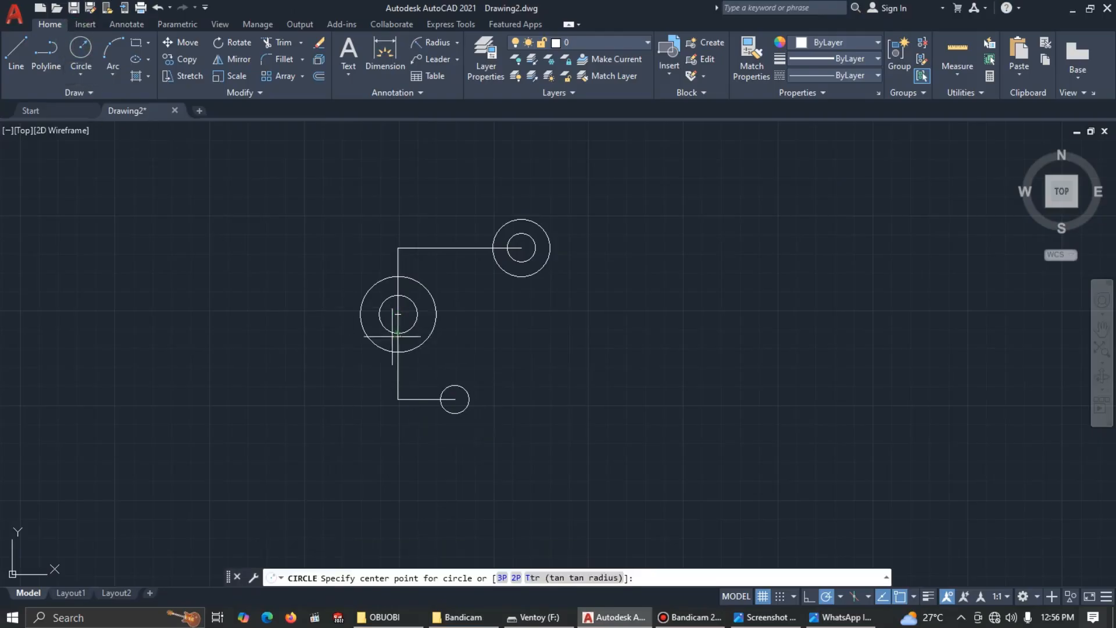
click(455, 399)
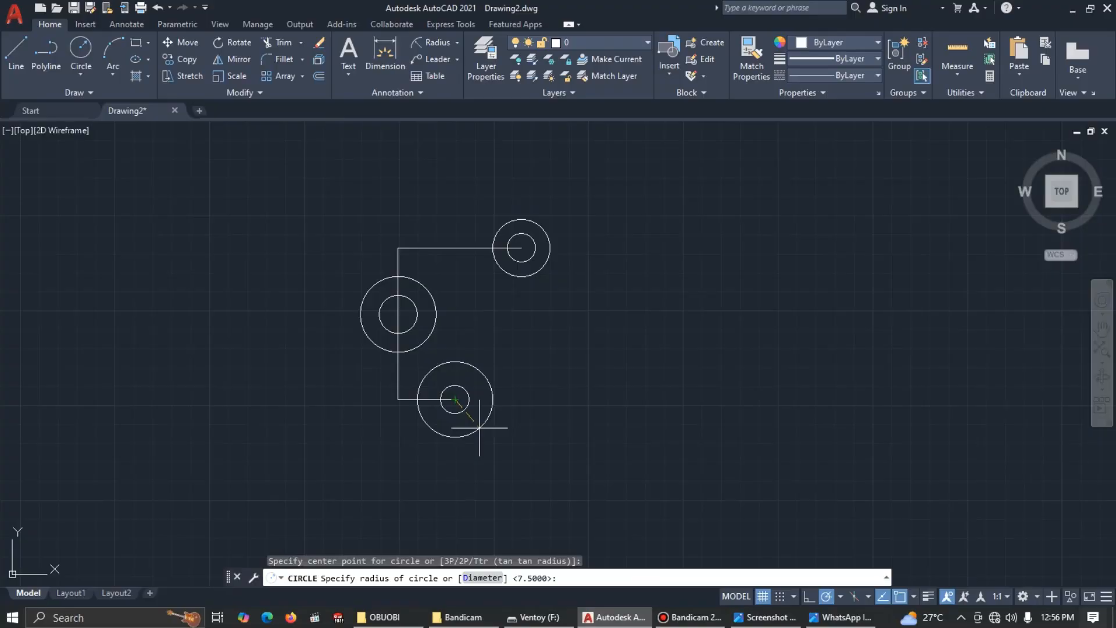
key(alt+Tab)
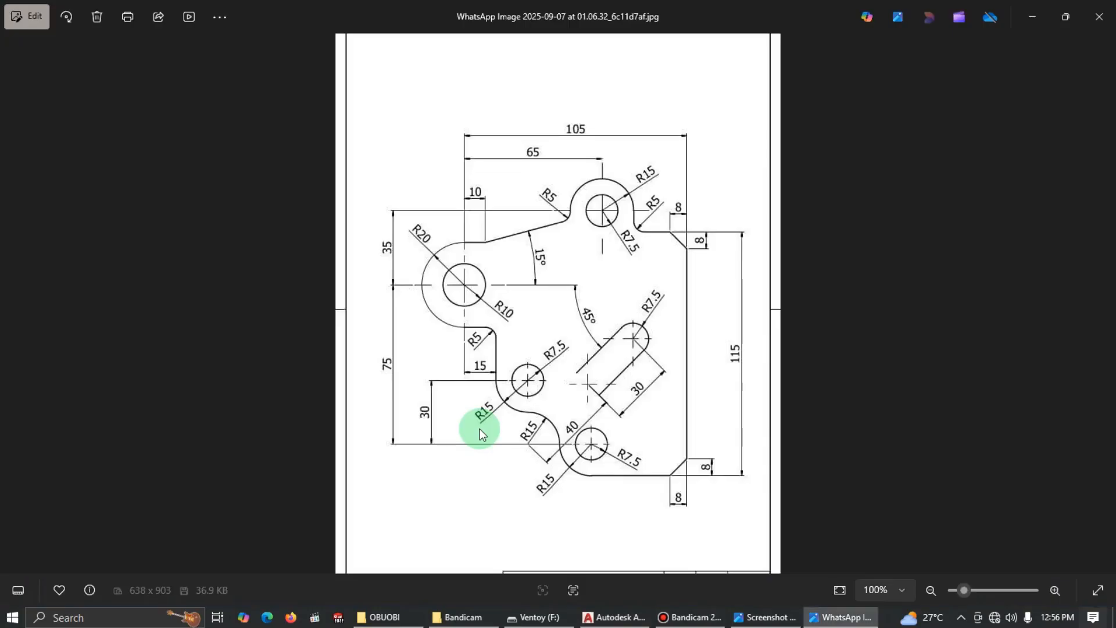
key(alt+Tab)
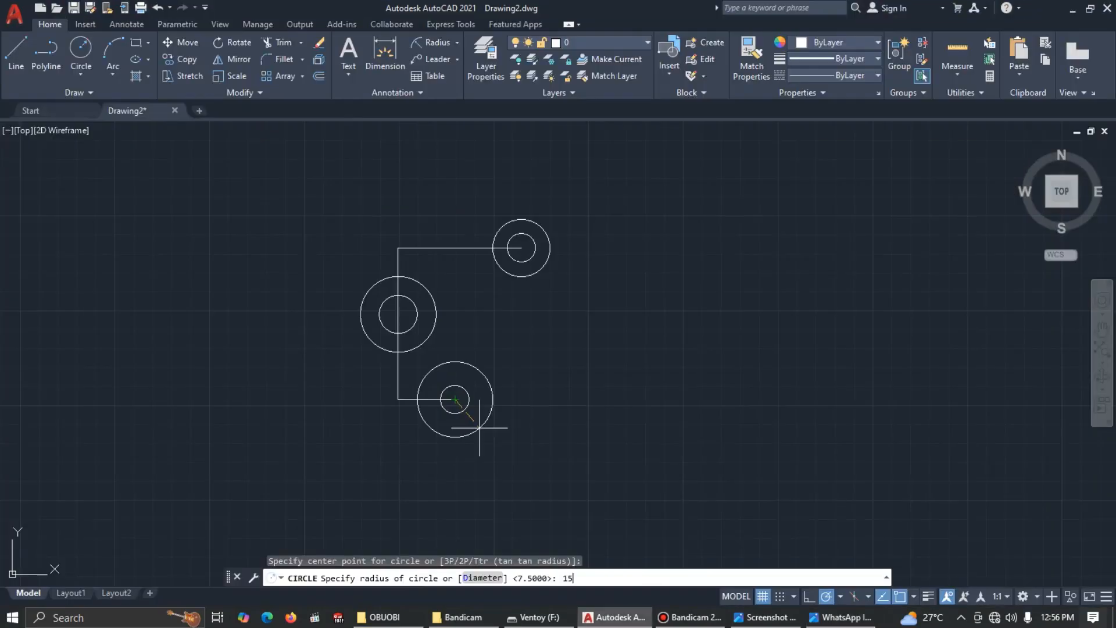
key(Return)
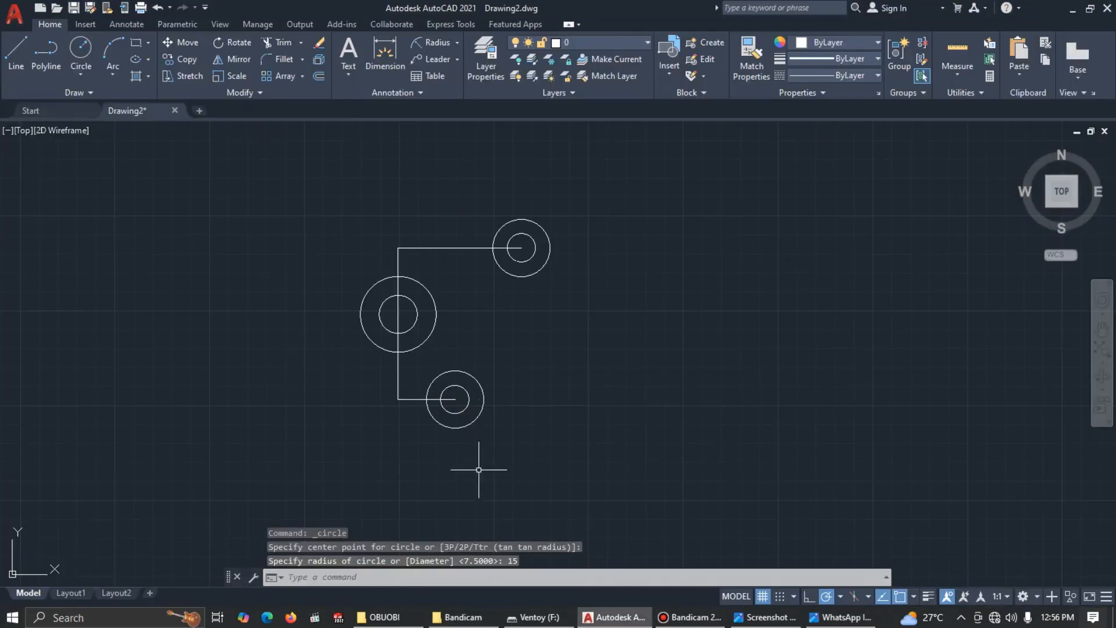
Check the lowest R7.5 hole's position in the reference image and search Windows for Calculator
key(alt+Tab)
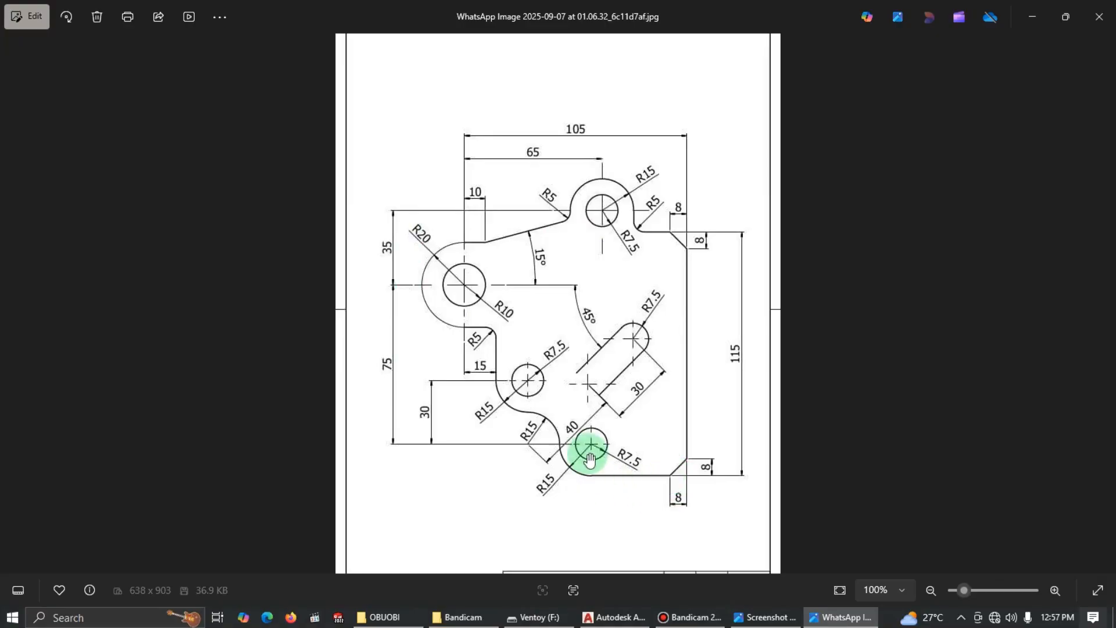
key(alt+Tab)
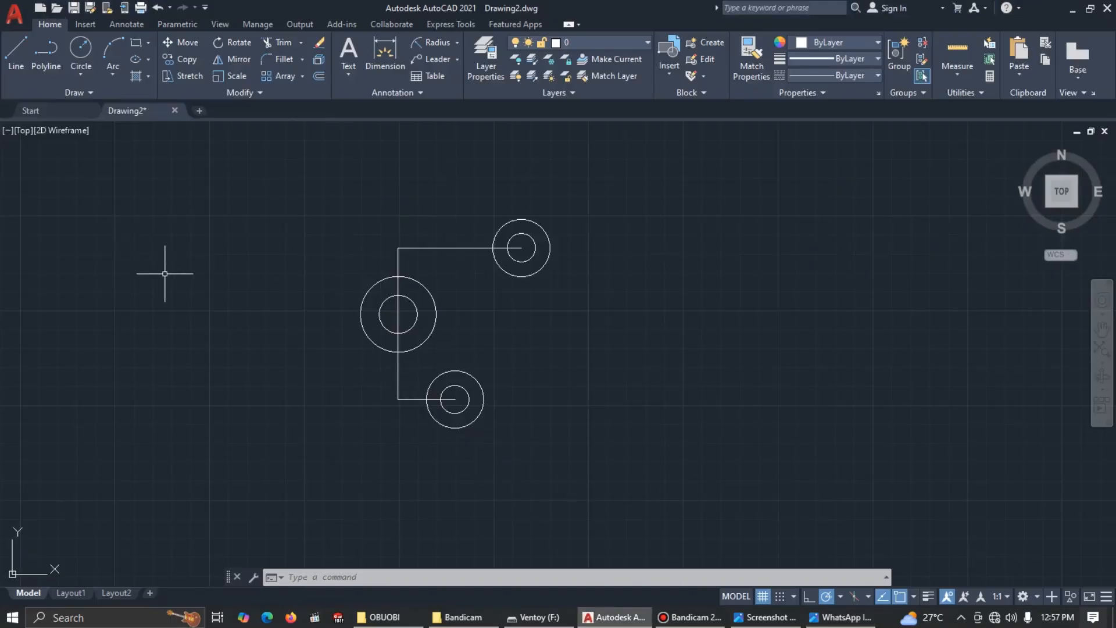
key(alt+Tab)
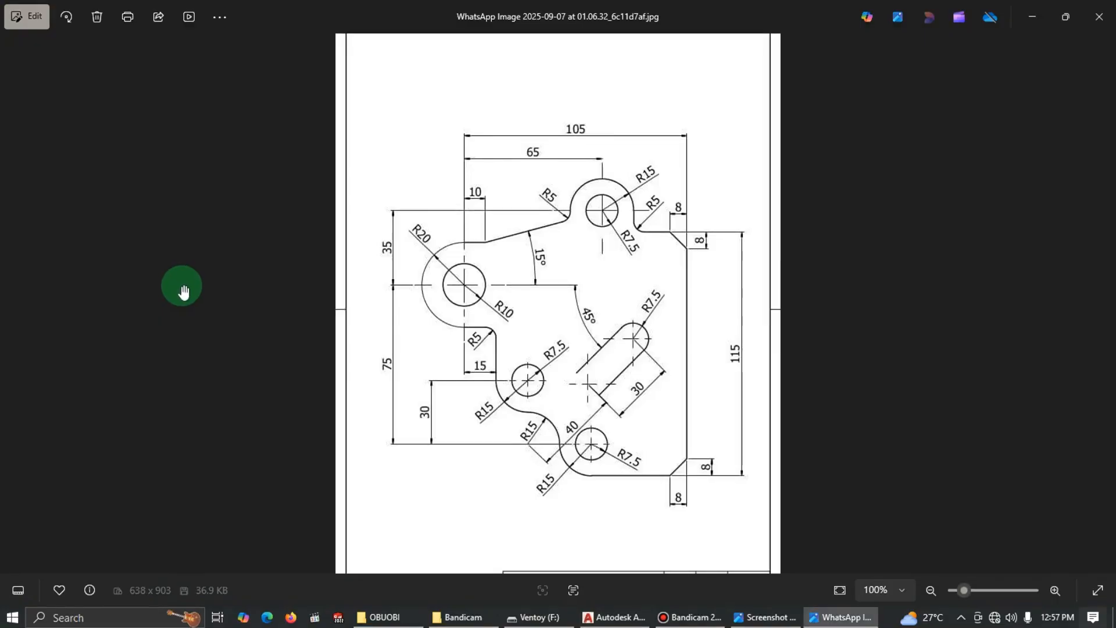
key(super)
text(ca)
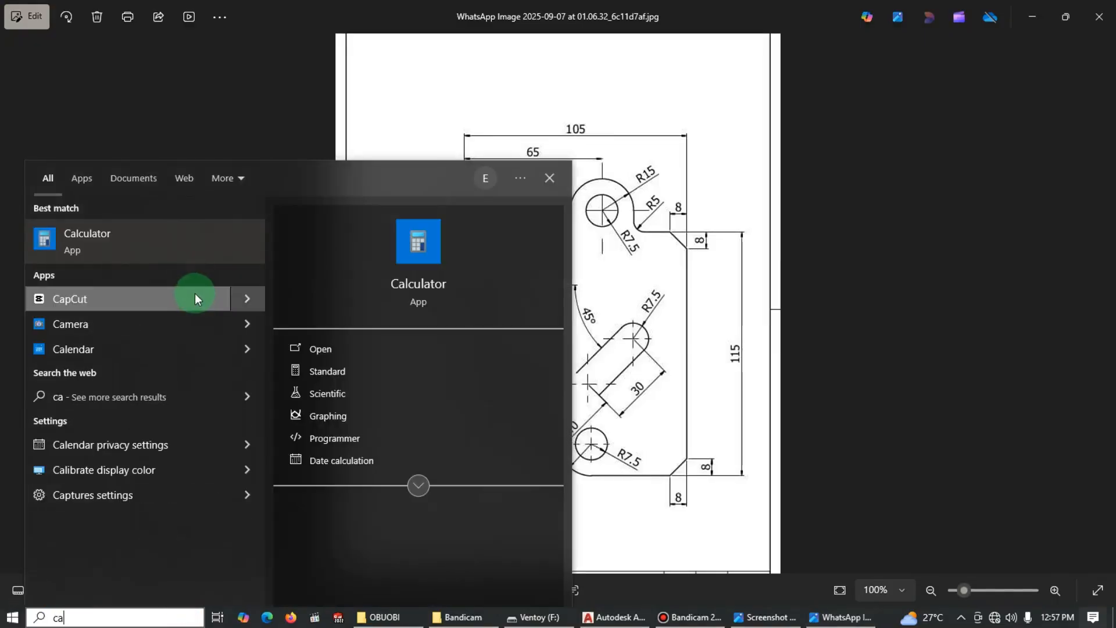
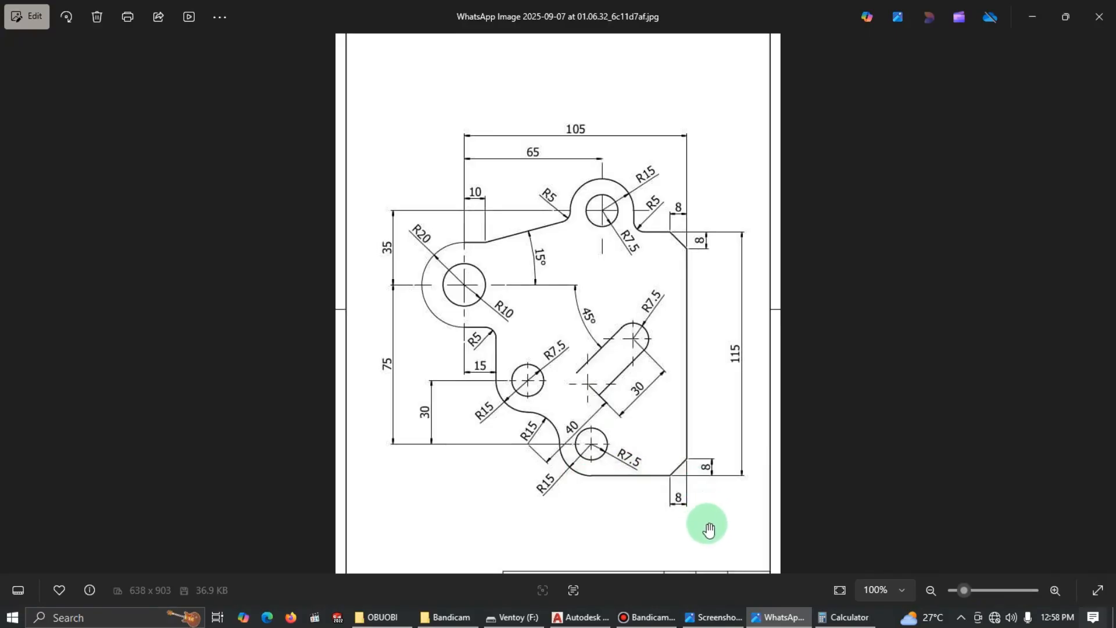
Check the dimensioned AutoCAD screenshot, return to AutoCAD and draw a line 45 units to the left from the lower end of the right-hand vertical line
mouse_move(776, 621)
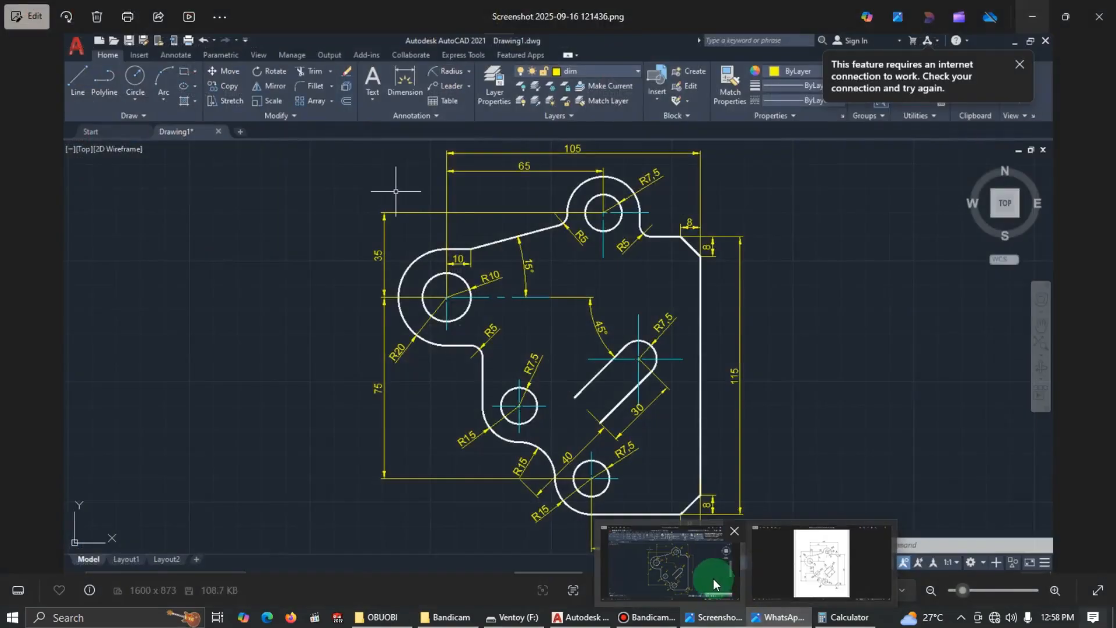
click(713, 578)
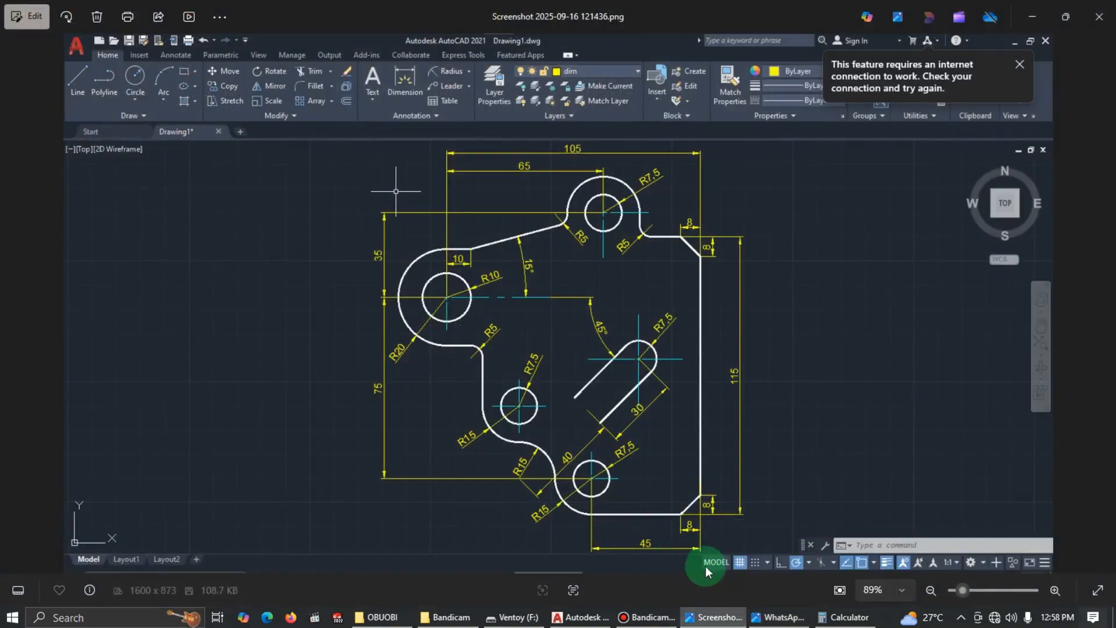
key(alt+Tab)
key(alt+Tab)
key(alt+Tab)
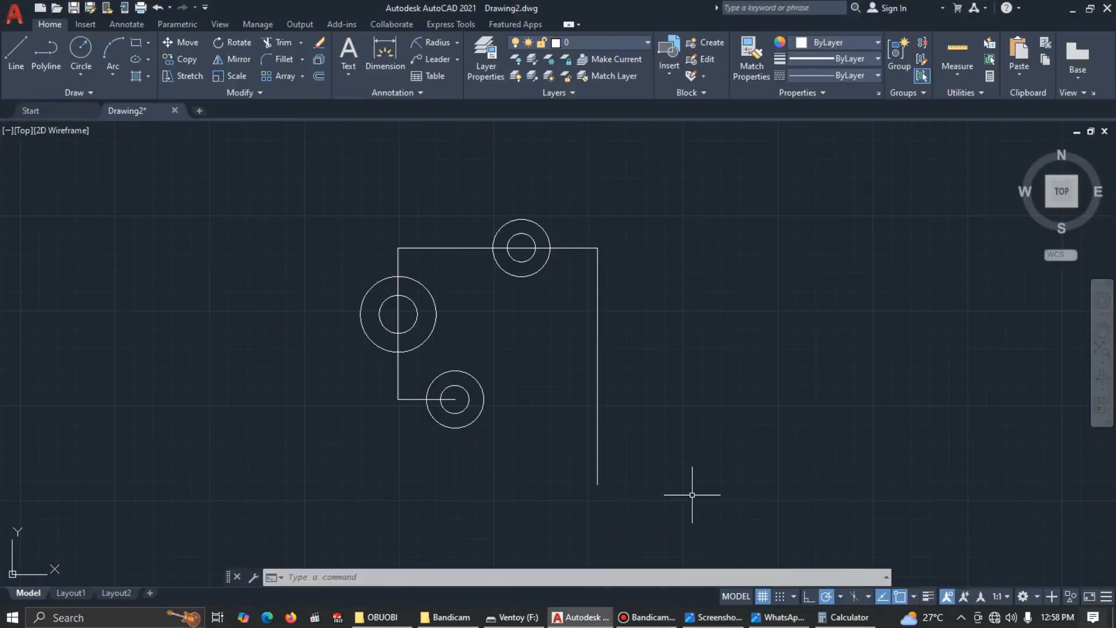
click(20, 52)
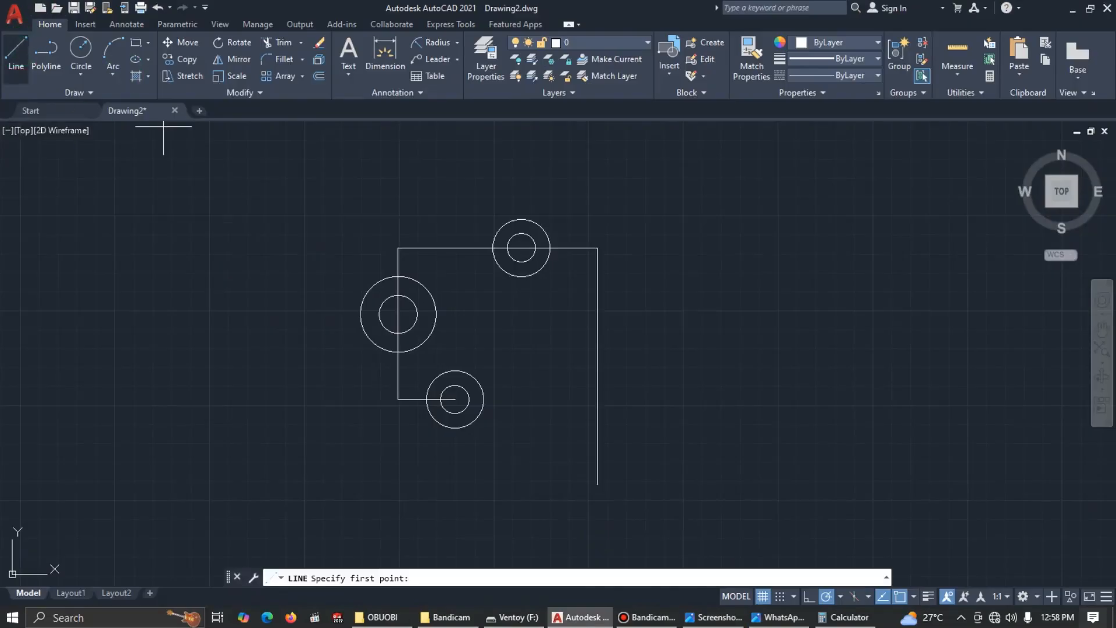
click(597, 484)
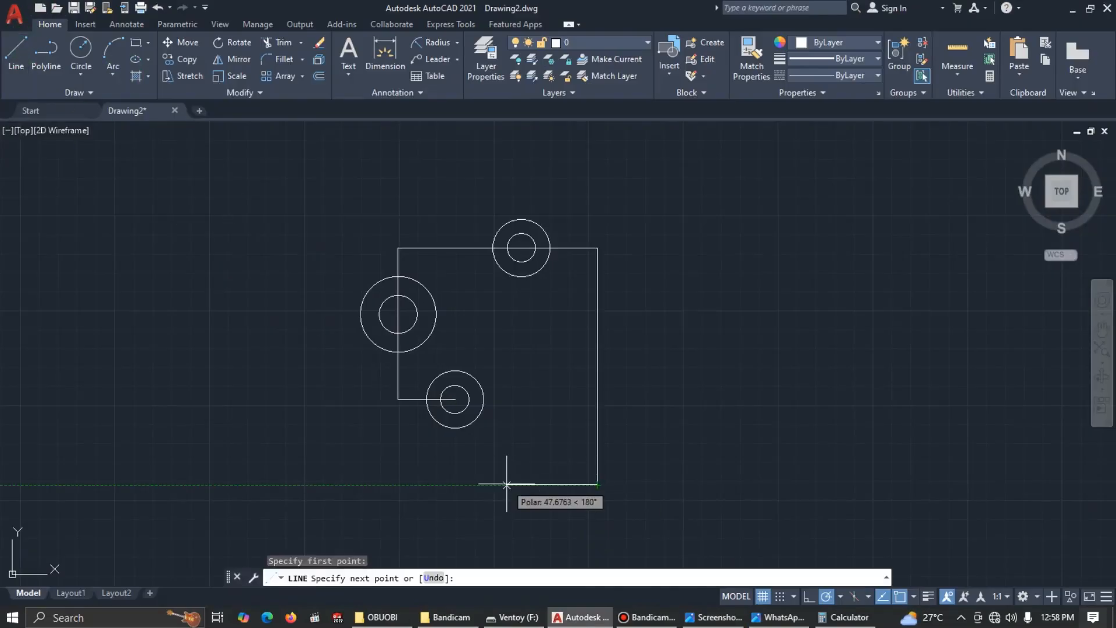
text(45)
key(Return)
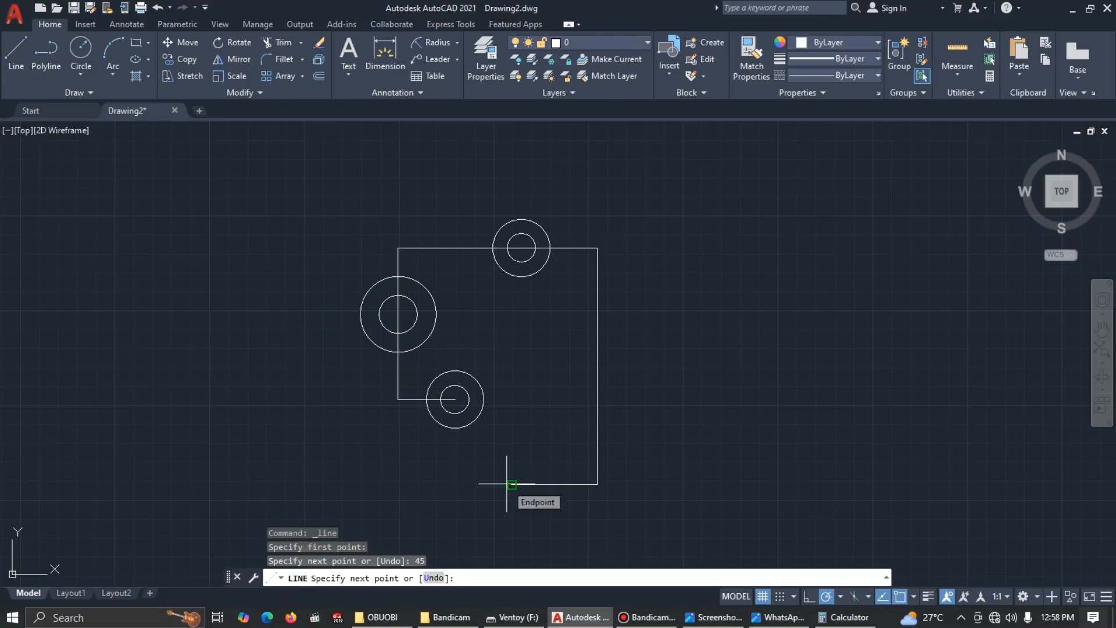
key(Escape)
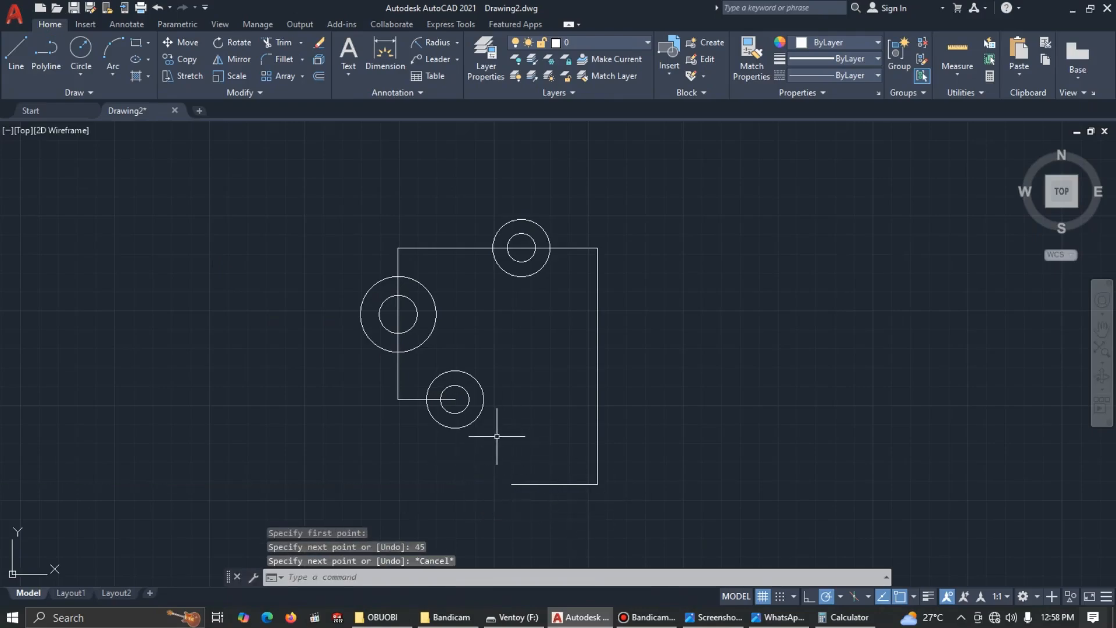
Check the lowest hole in the reference image, then shorten the right-hand vertical line by moving its lower end up 15 units
key(alt+Tab)
key(alt+Tab)
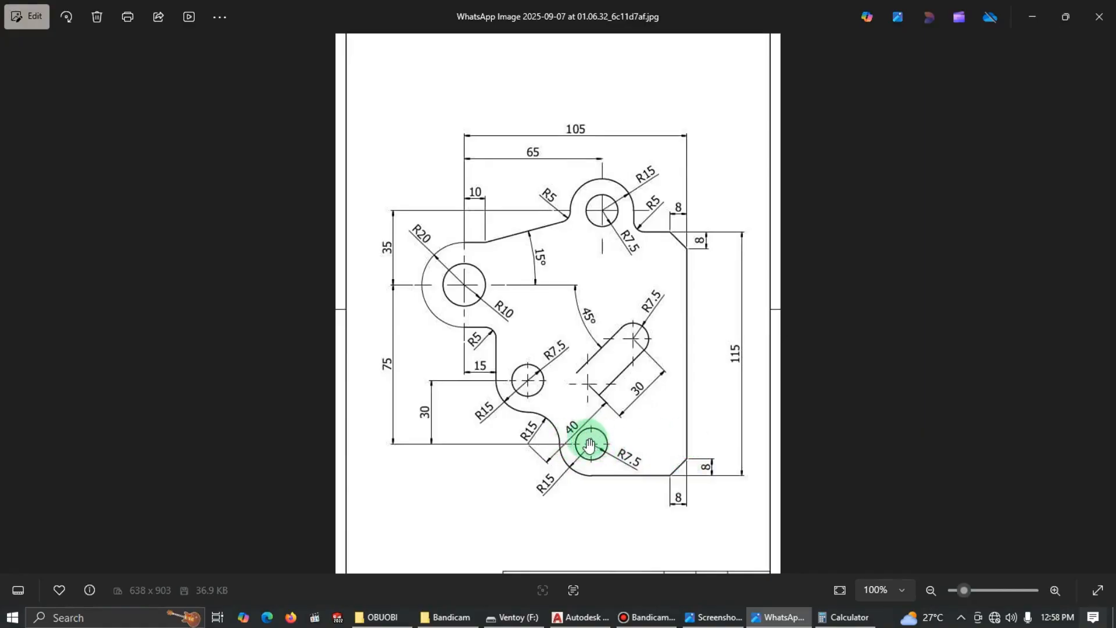
key(alt+Tab)
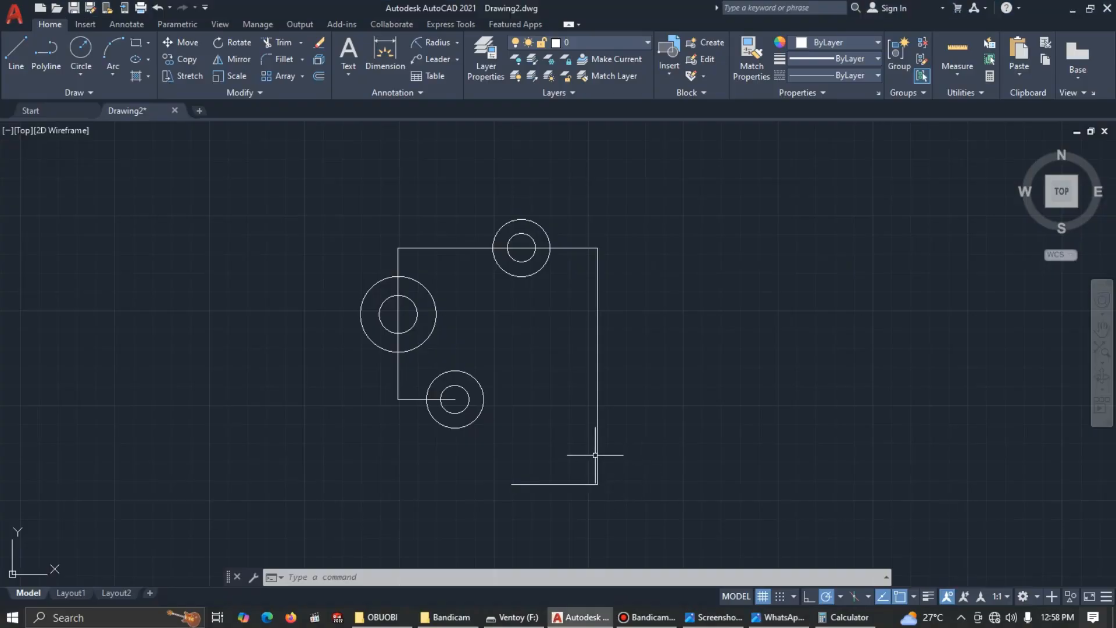
click(597, 451)
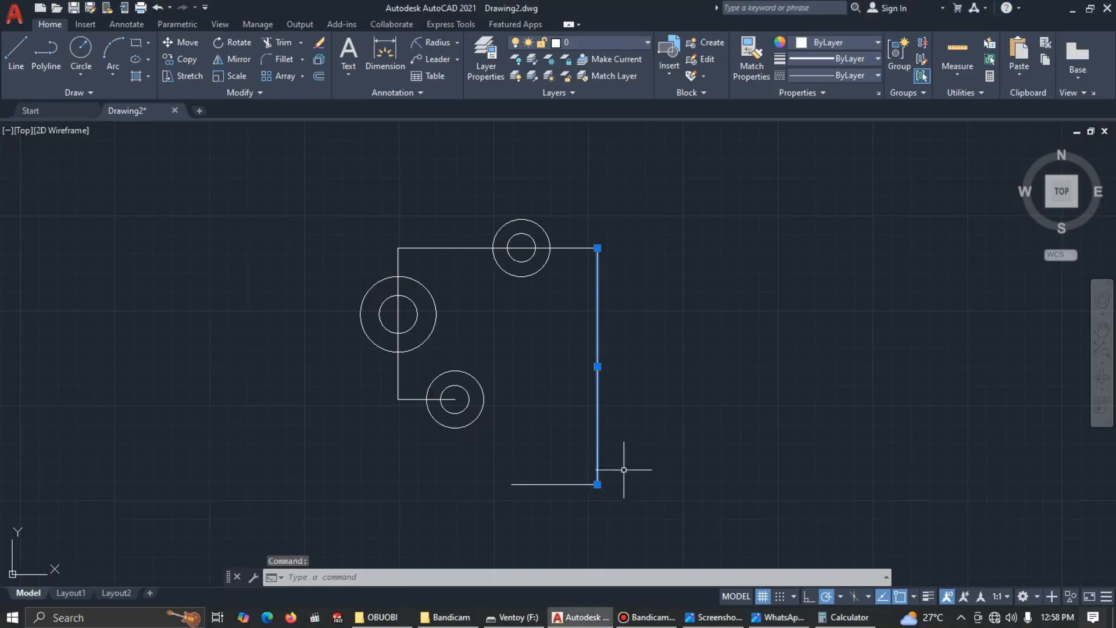
click(597, 483)
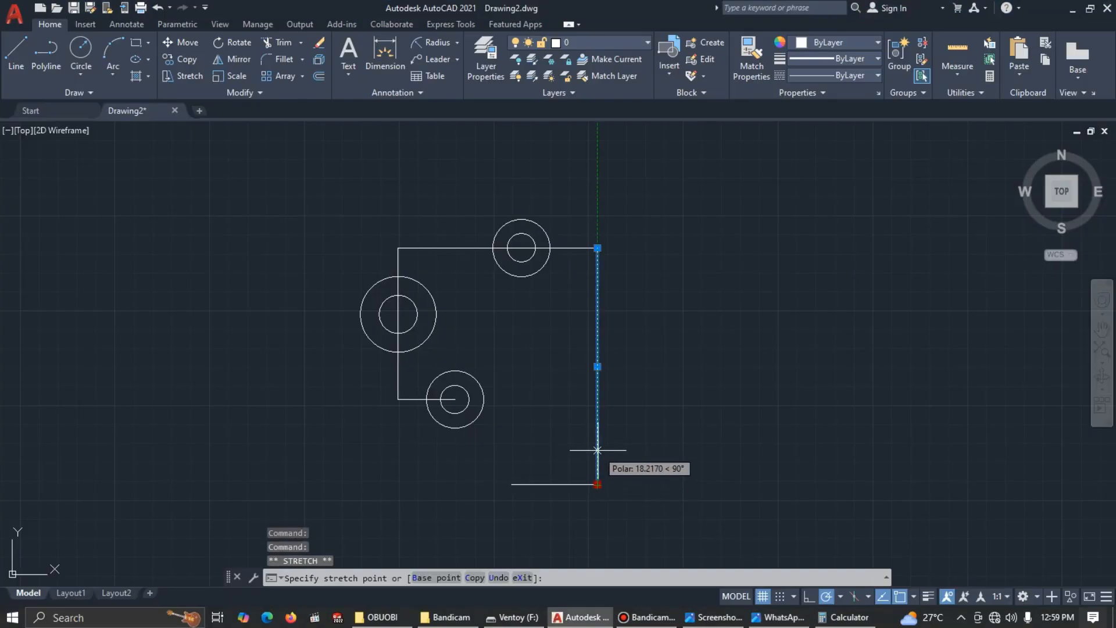
text(15)
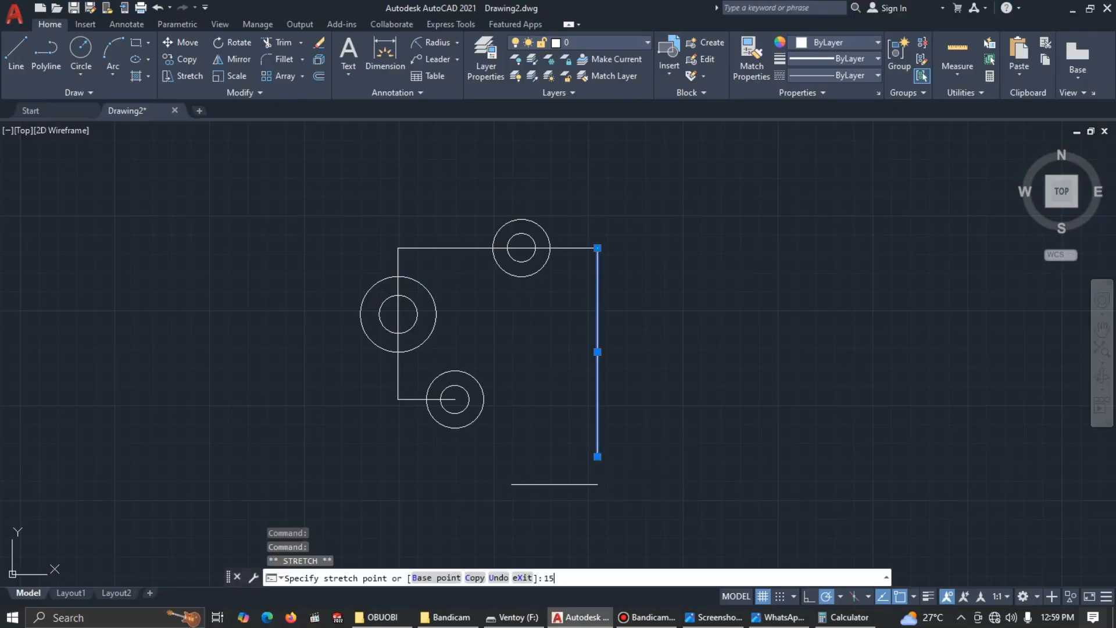
key(Return)
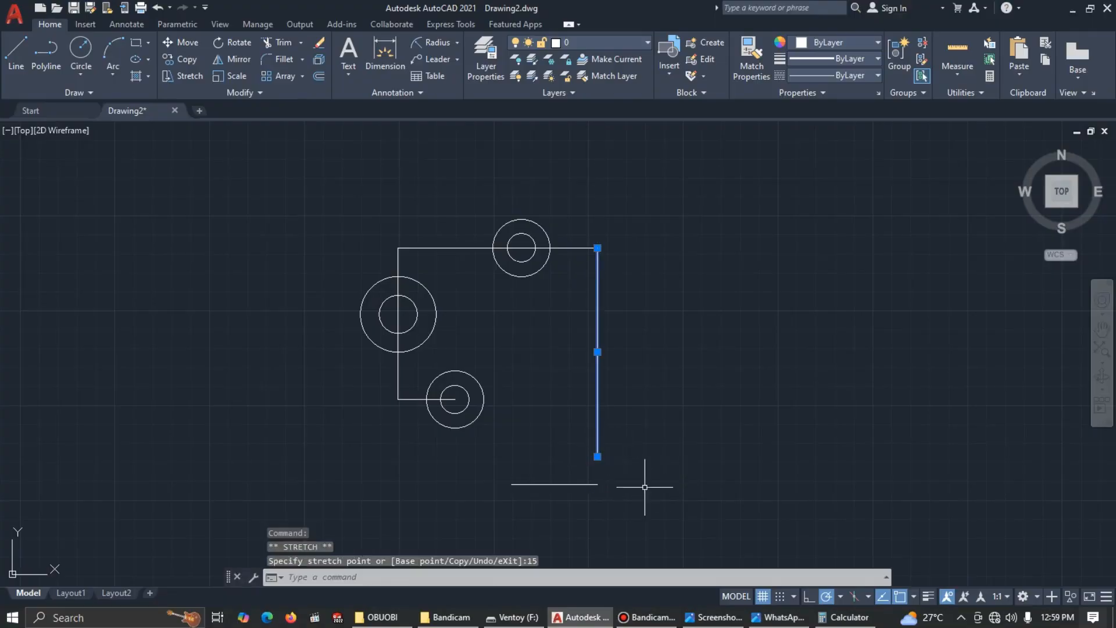
key(Escape)
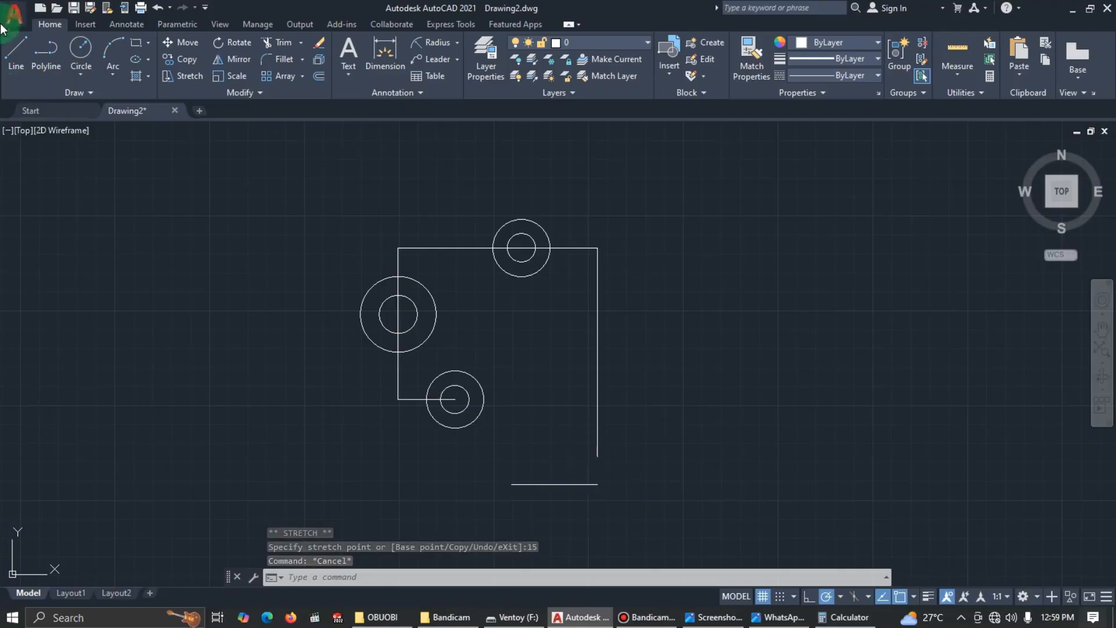
Draw a circle of radius 15 centred 45 units left of the right-hand vertical line's lower end, checking the reference image
click(72, 69)
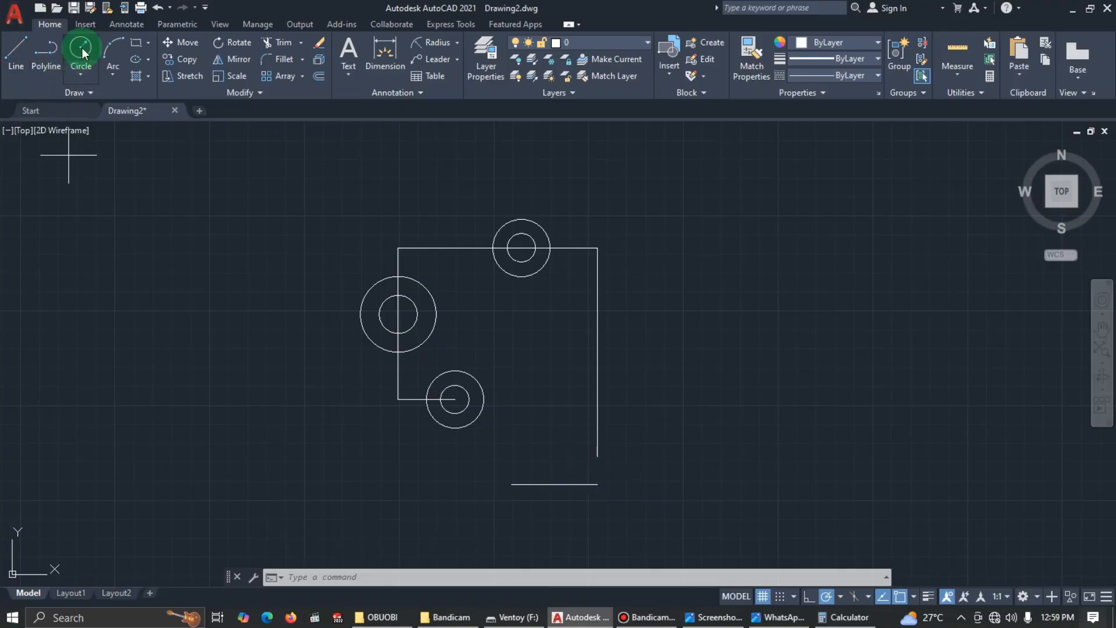
key(alt+Tab)
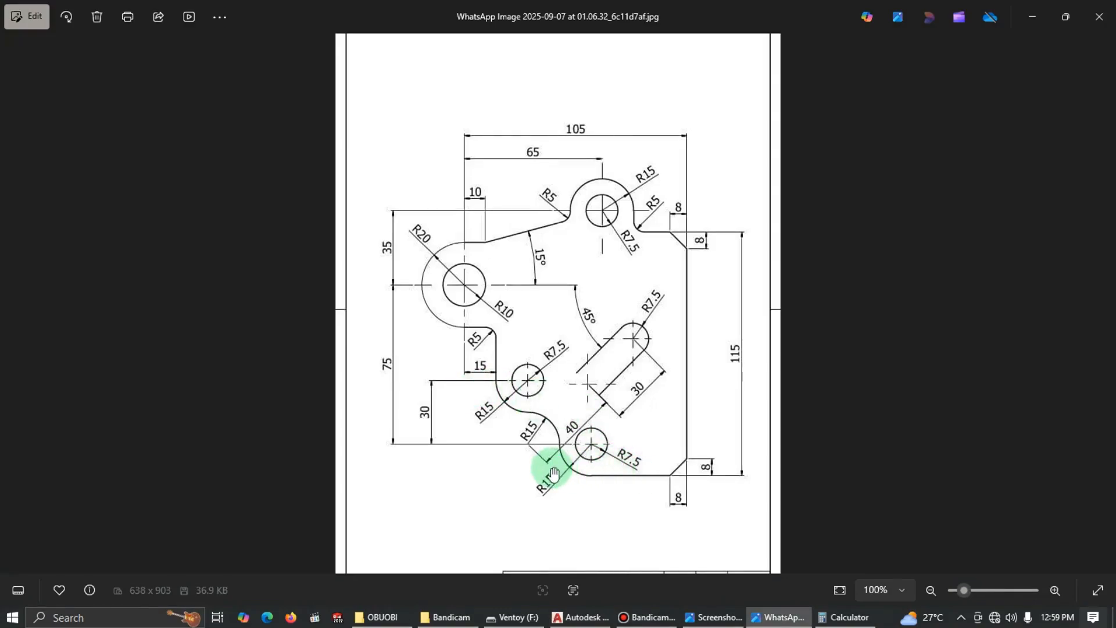
key(alt+Tab)
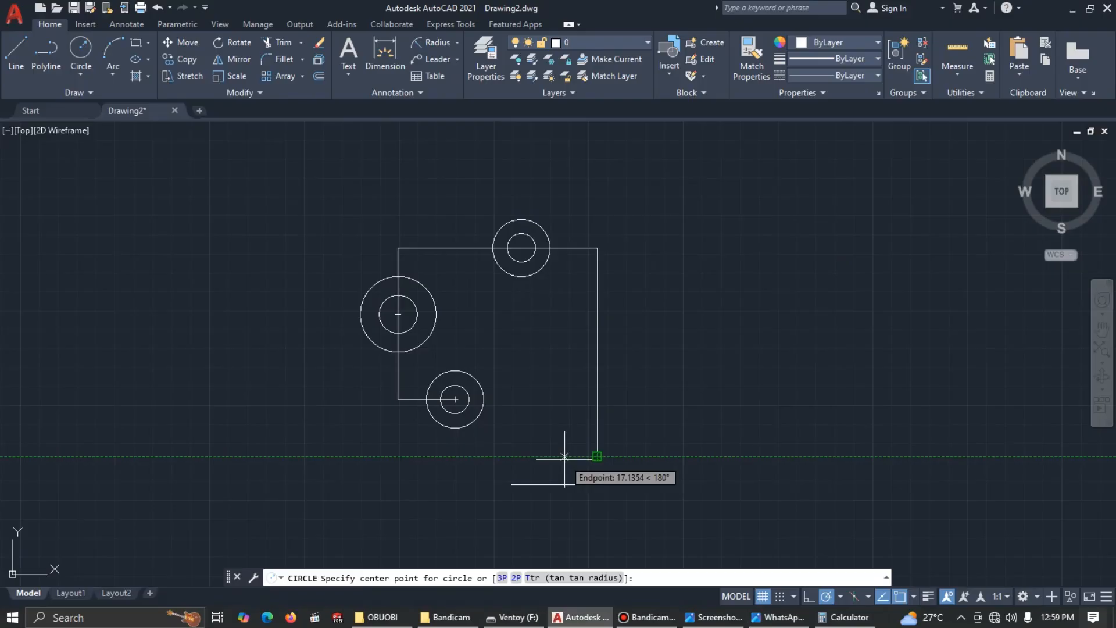
key(Return)
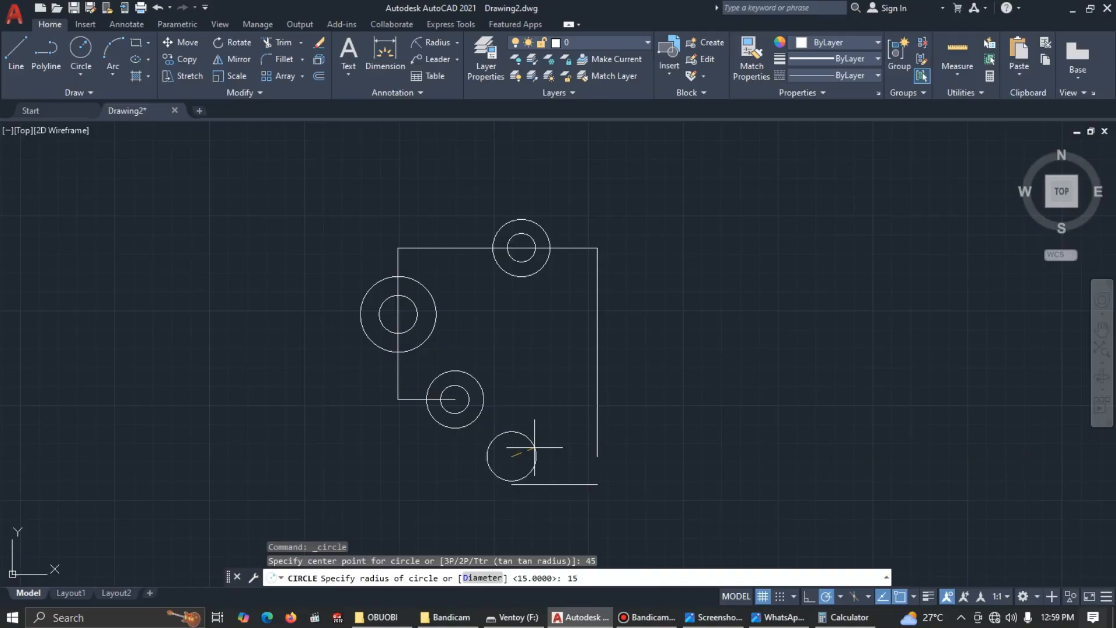
key(Return)
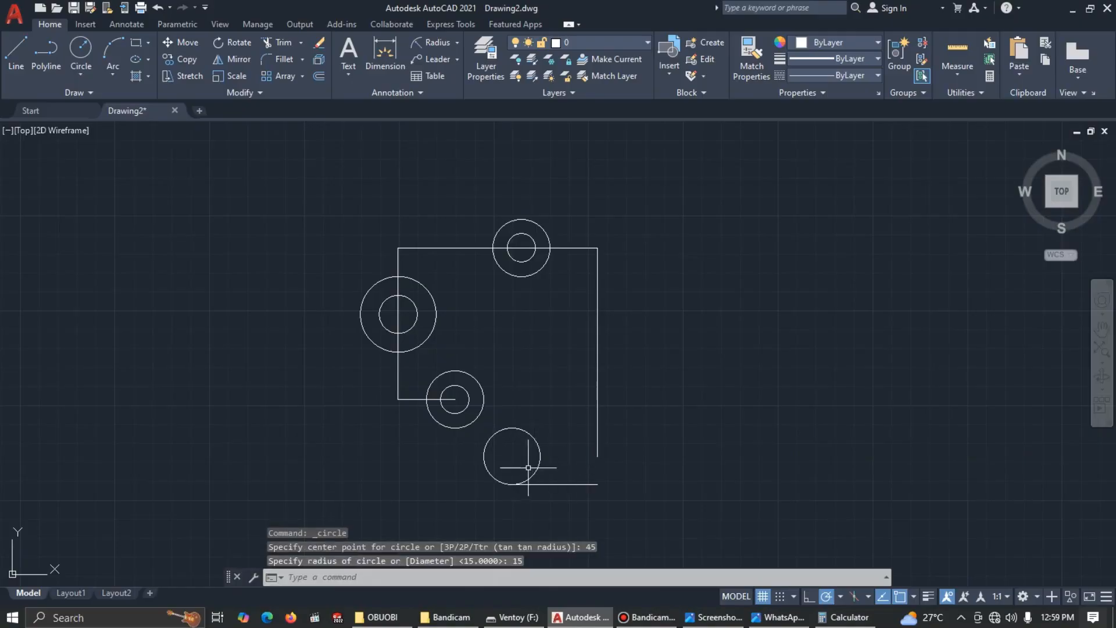
Copy the small inner circle of the hole below the R20 circle to the centre of the lowest radius 15 circle
click(468, 392)
text(co)
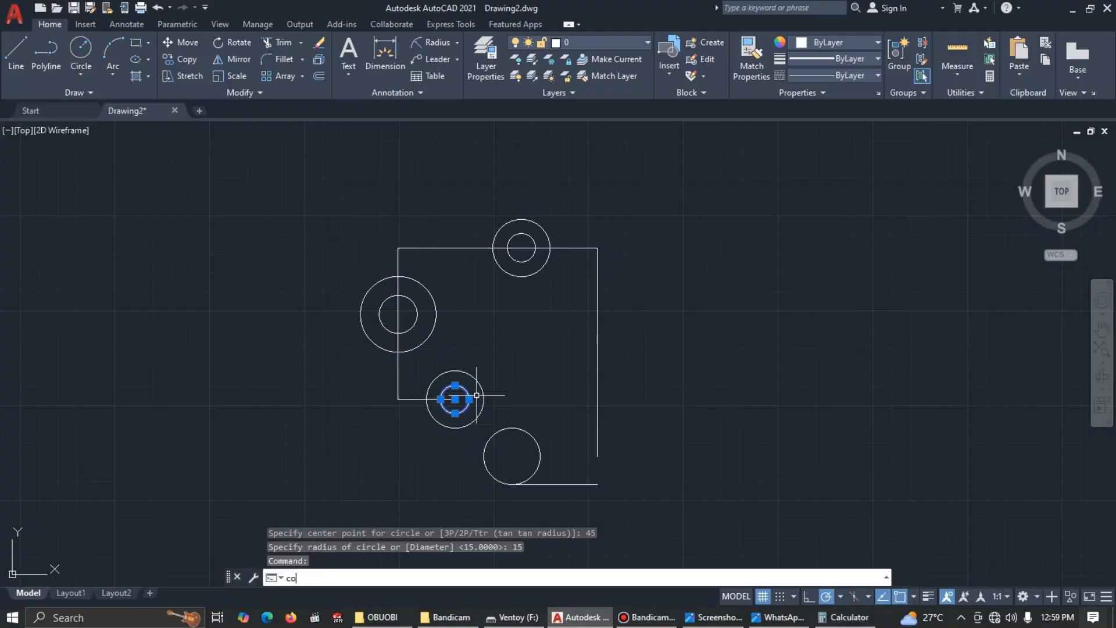
key(Return)
click(454, 399)
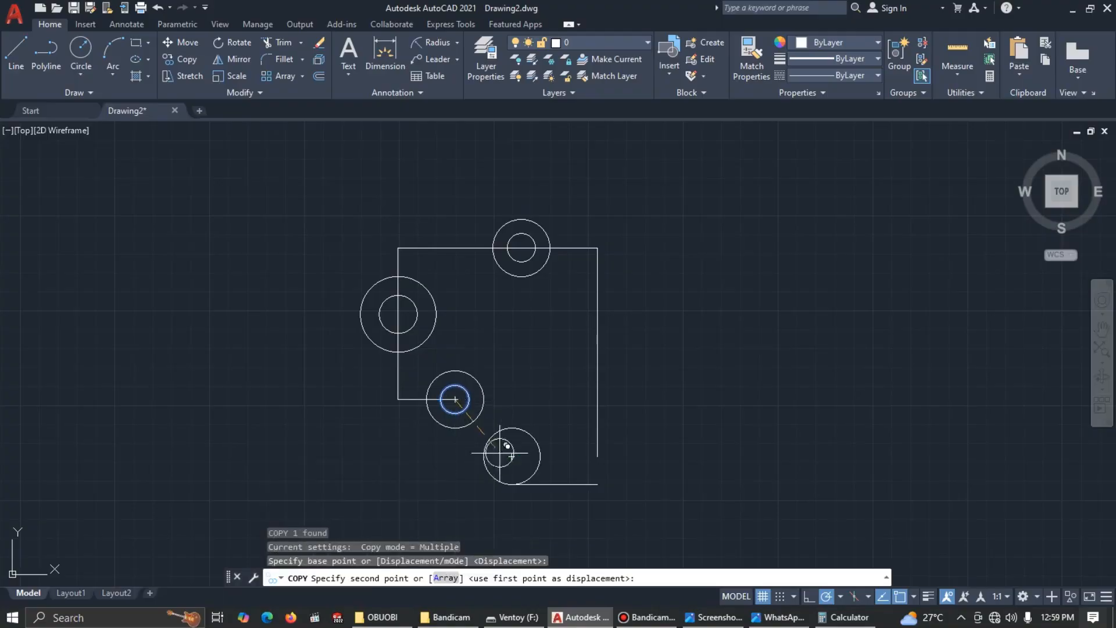
click(511, 456)
key(Escape)
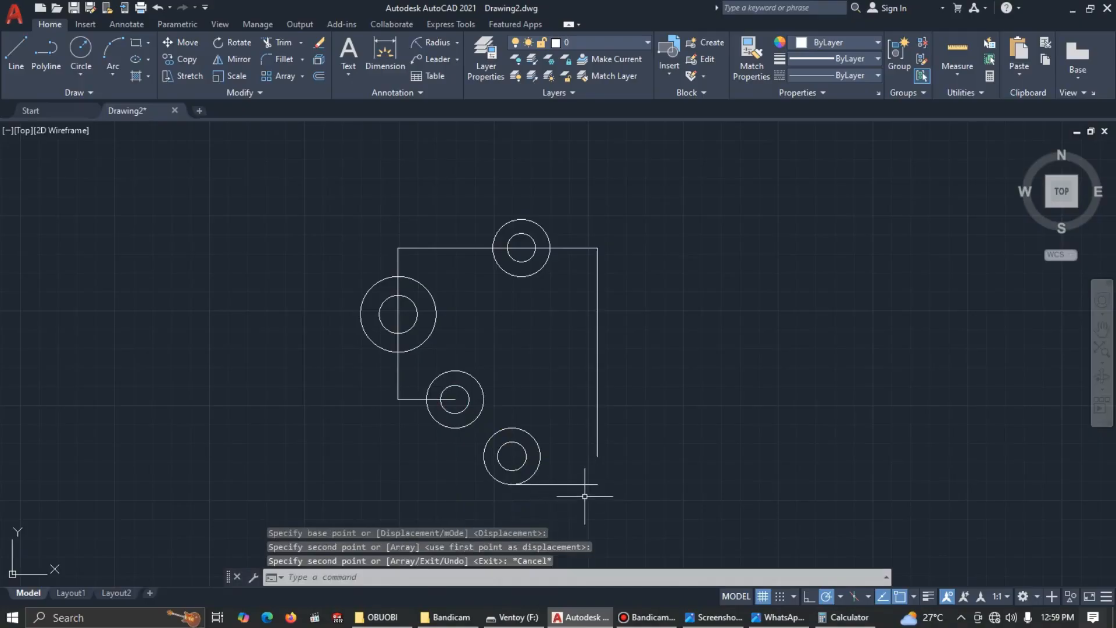
Stretch the right-hand vertical line's lower end down to meet the right end of the bottom horizontal line
click(599, 443)
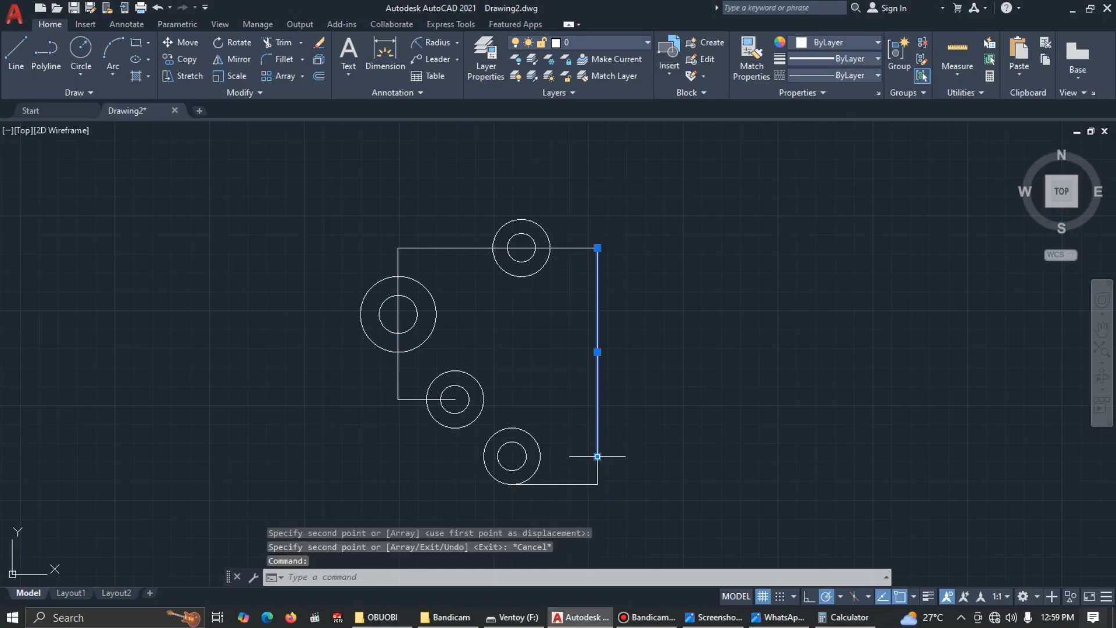
click(597, 457)
key(Escape)
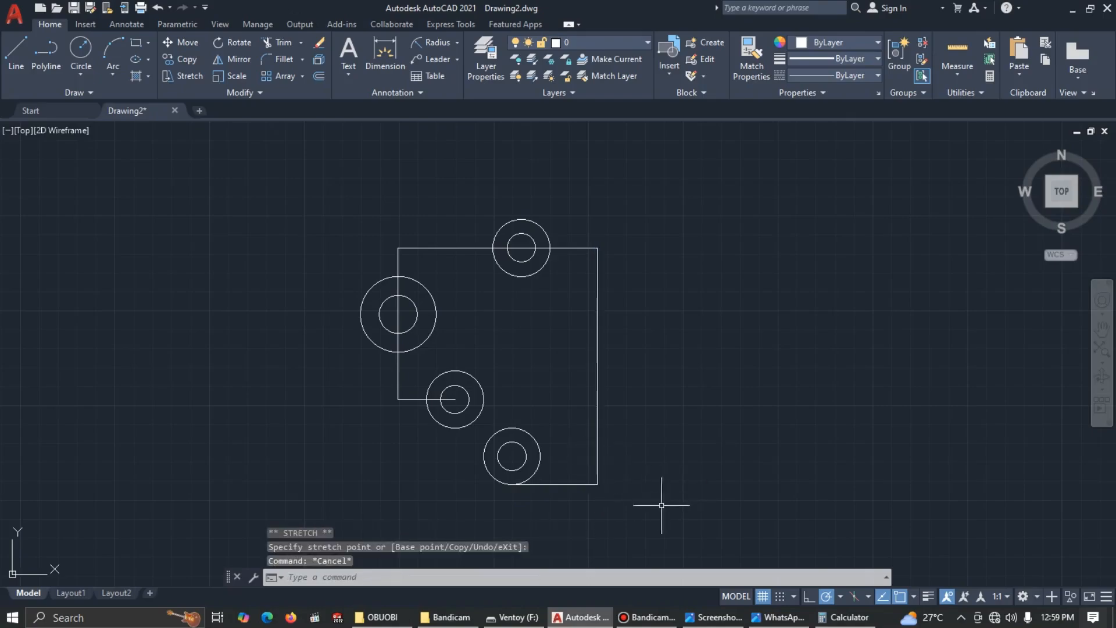
Draw a tangent-tangent-radius circle of radius 15 touching the outer circles of the two lower holes, checking the reference image
key(alt+Tab)
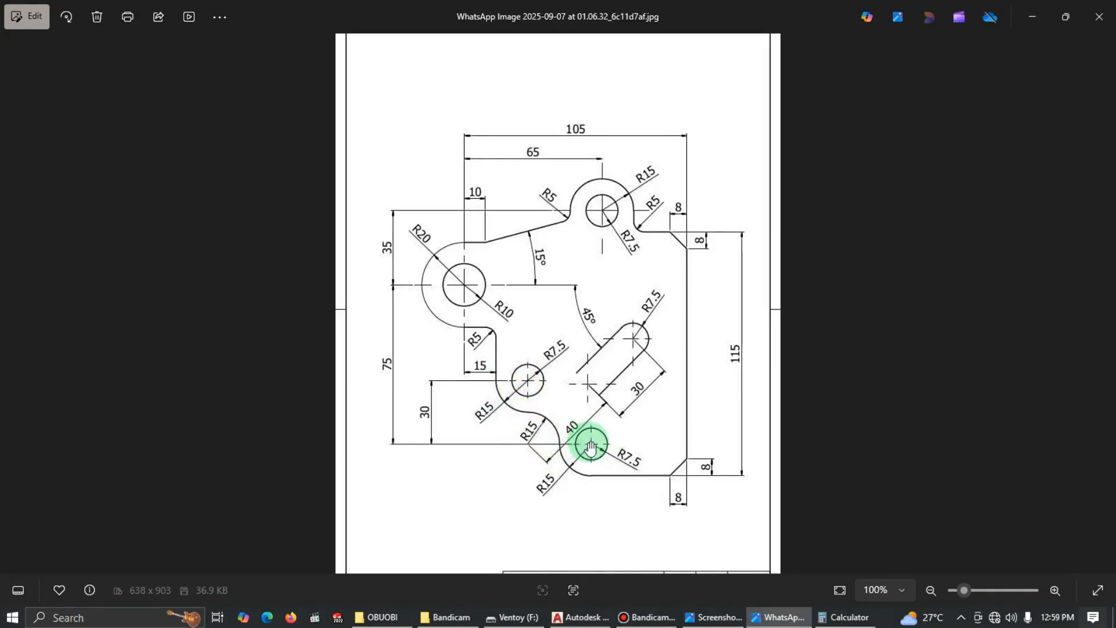
key(alt+Tab)
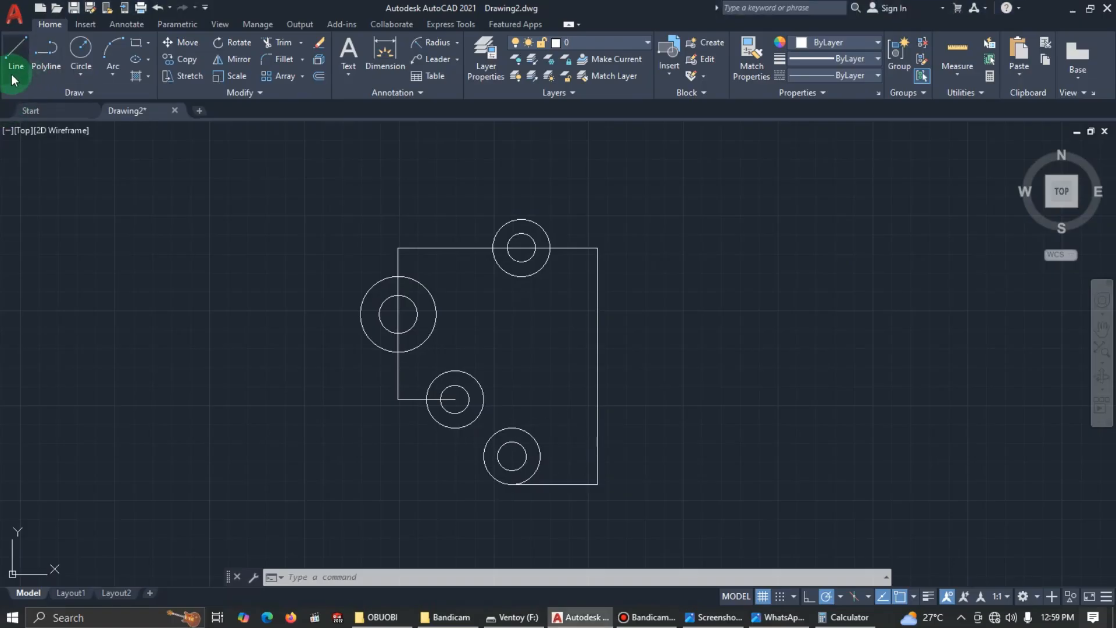
click(80, 78)
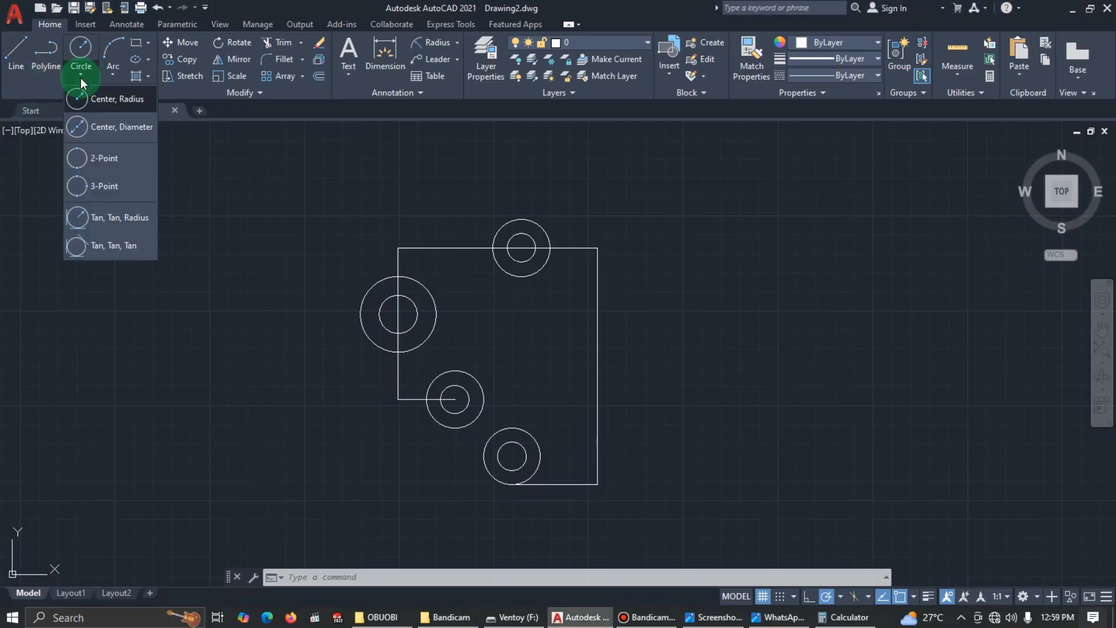
click(103, 218)
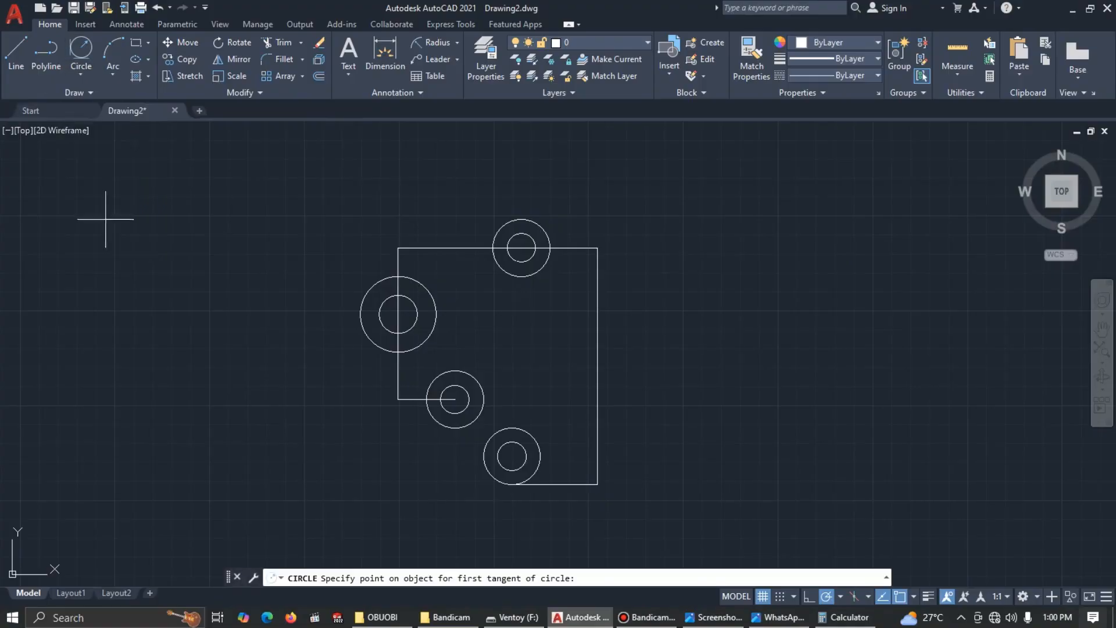
click(447, 427)
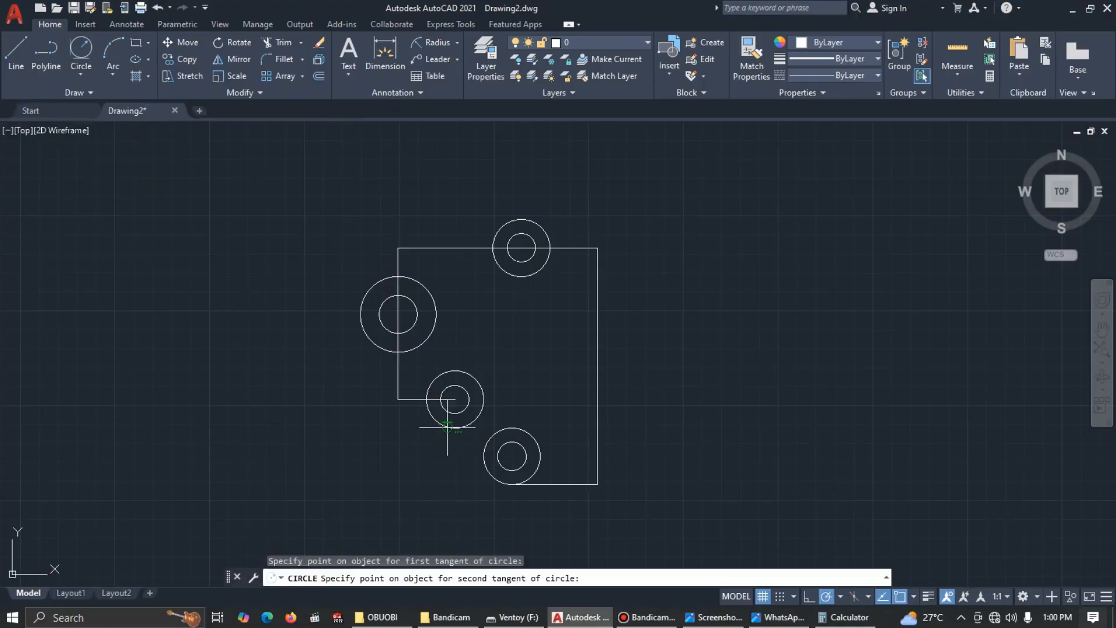
click(479, 457)
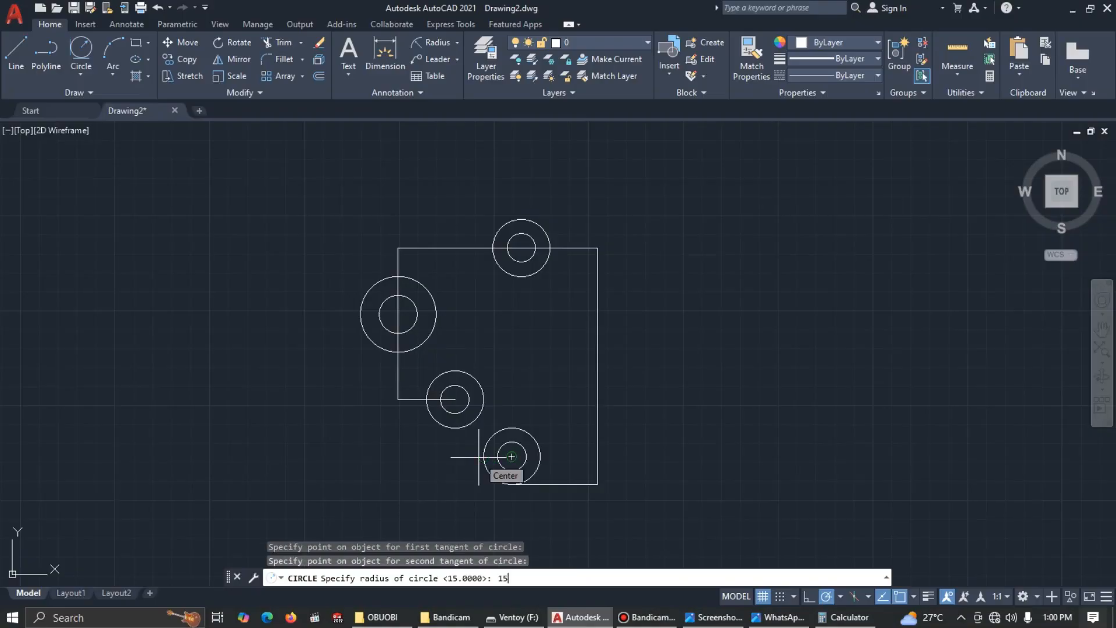
key(Return)
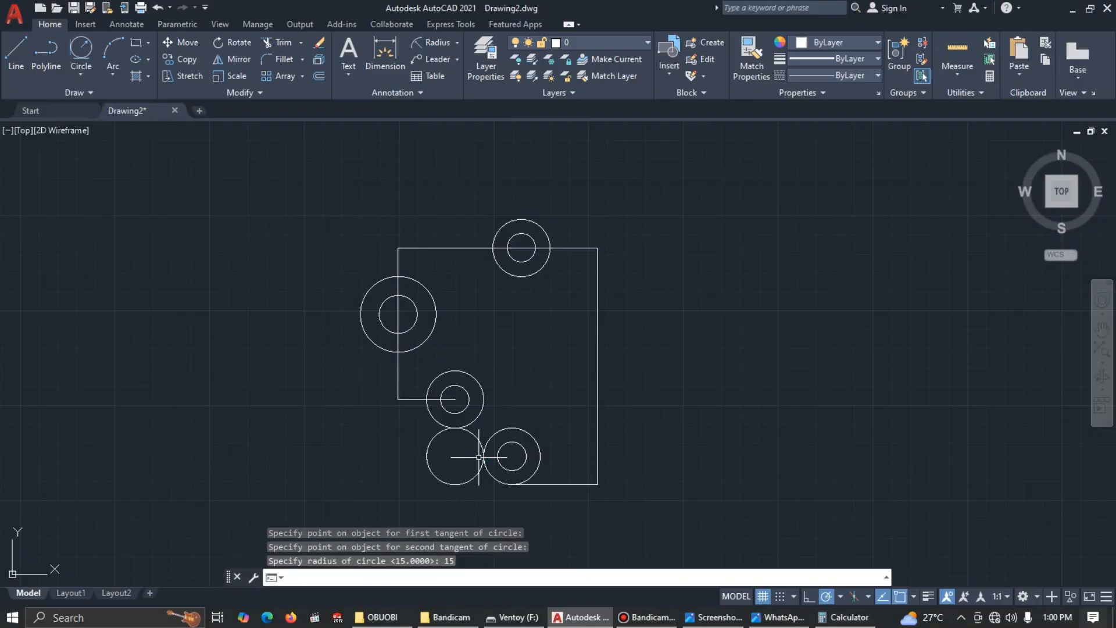
Draw a line from the R20 circle's bottom point 15 units right, then down to the left side of the R15 circle below
key(alt+Tab)
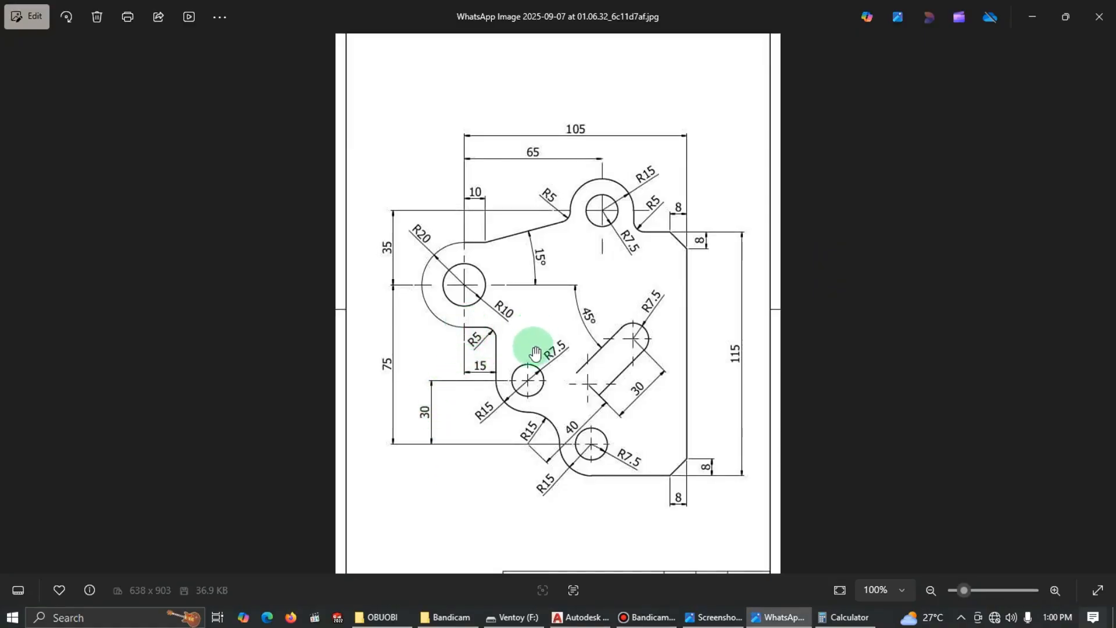
key(alt+Tab)
click(18, 51)
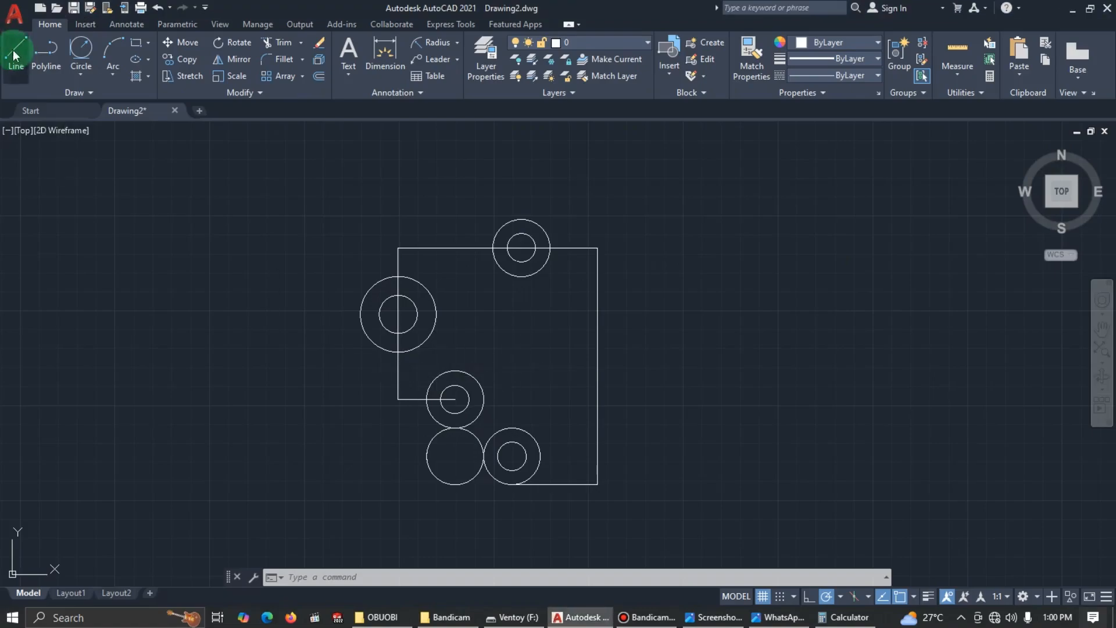
scroll(407, 355, up, 3)
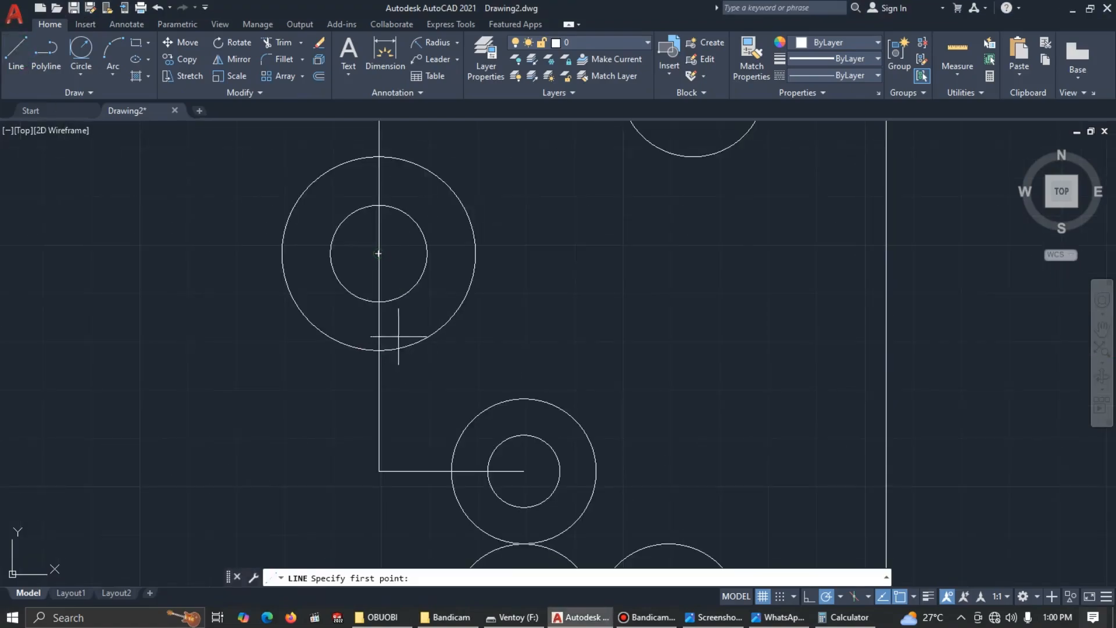
click(378, 351)
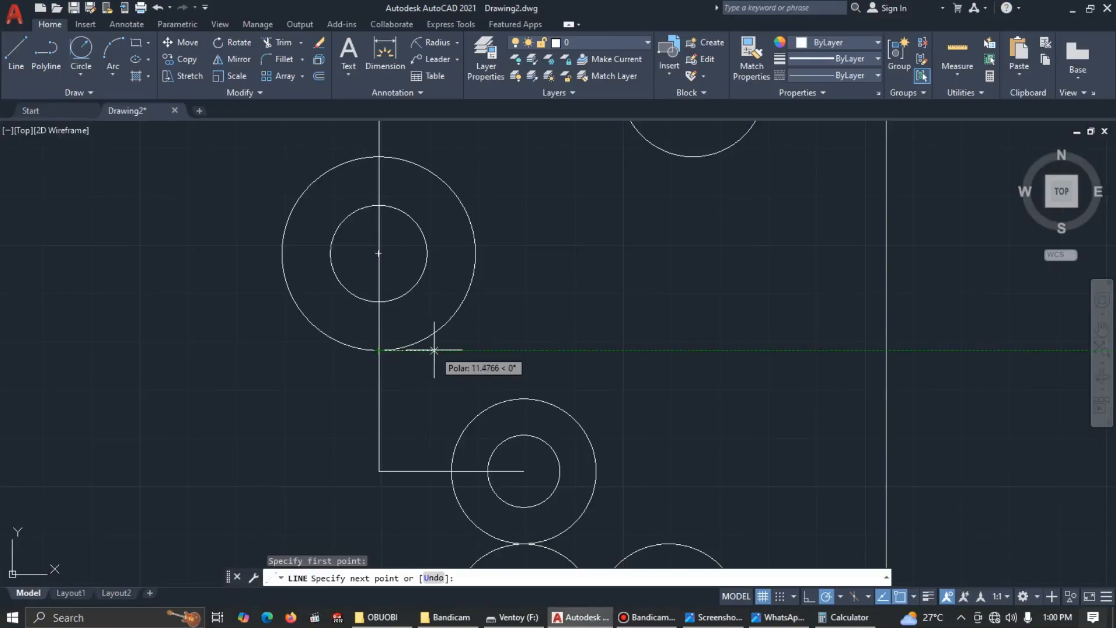
text(15)
key(Return)
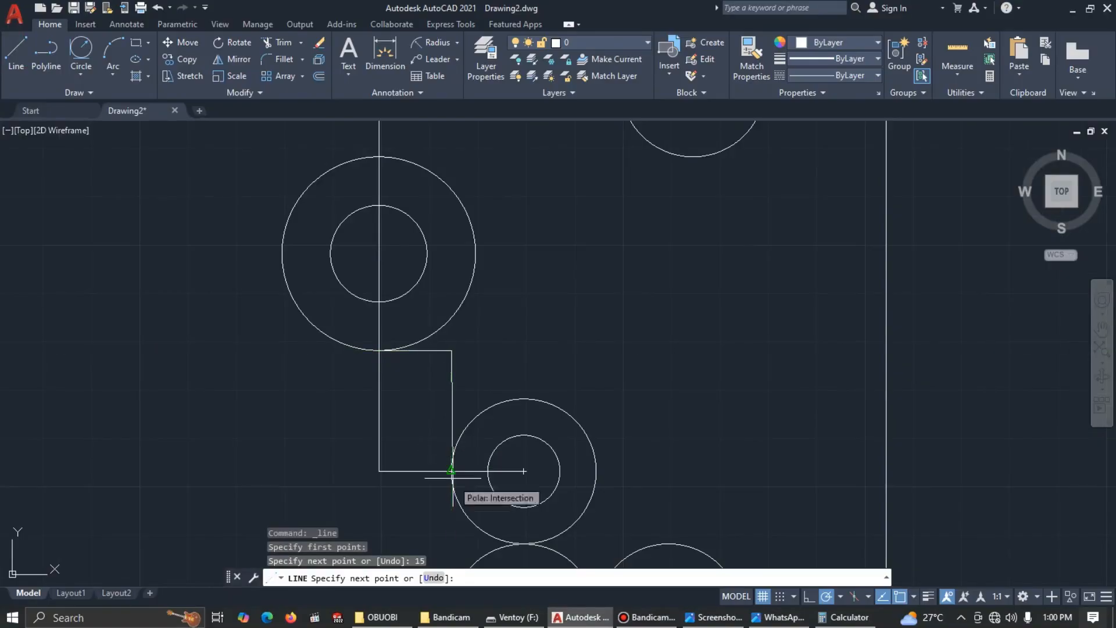
click(524, 471)
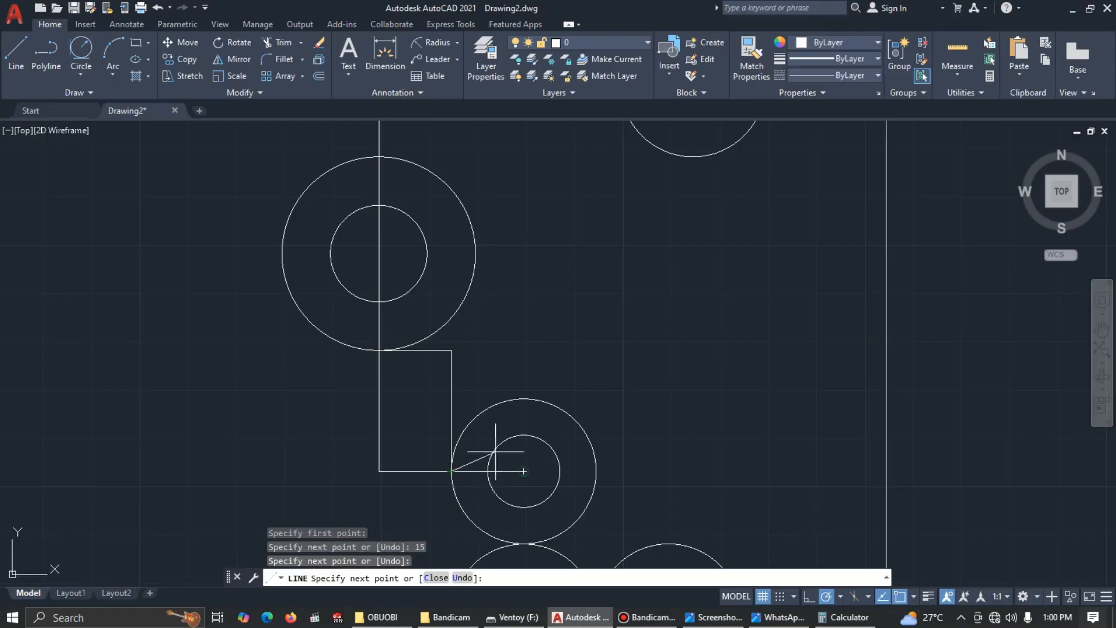
key(Escape)
Delete the vertical and horizontal construction lines linking the R20 circle's centre to the centre of the hole below
click(380, 412)
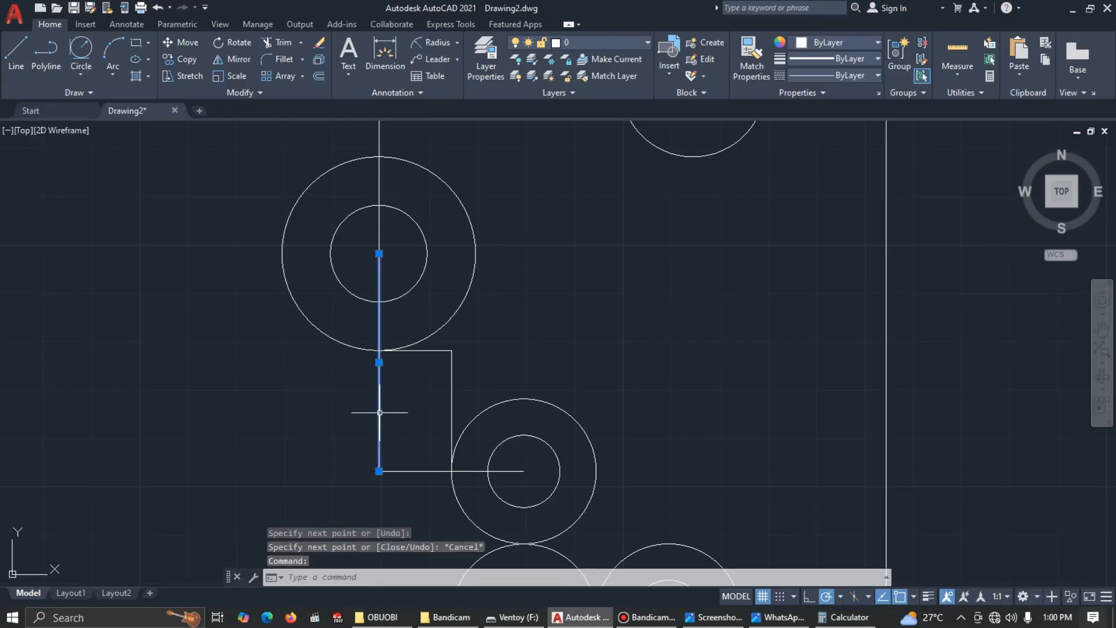
click(402, 470)
key(Delete)
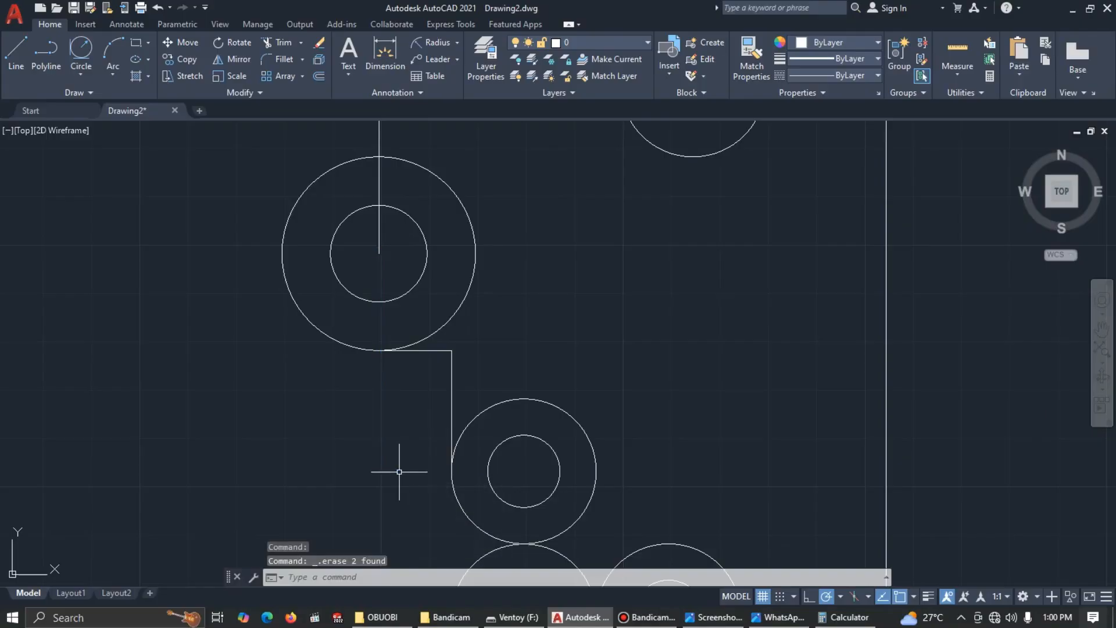
Fillet the corner between the short horizontal and vertical edges below the R20 circle with radius 5, checking the reference image
scroll(426, 438, down, 2)
middle_drag(458, 369, 519, 339)
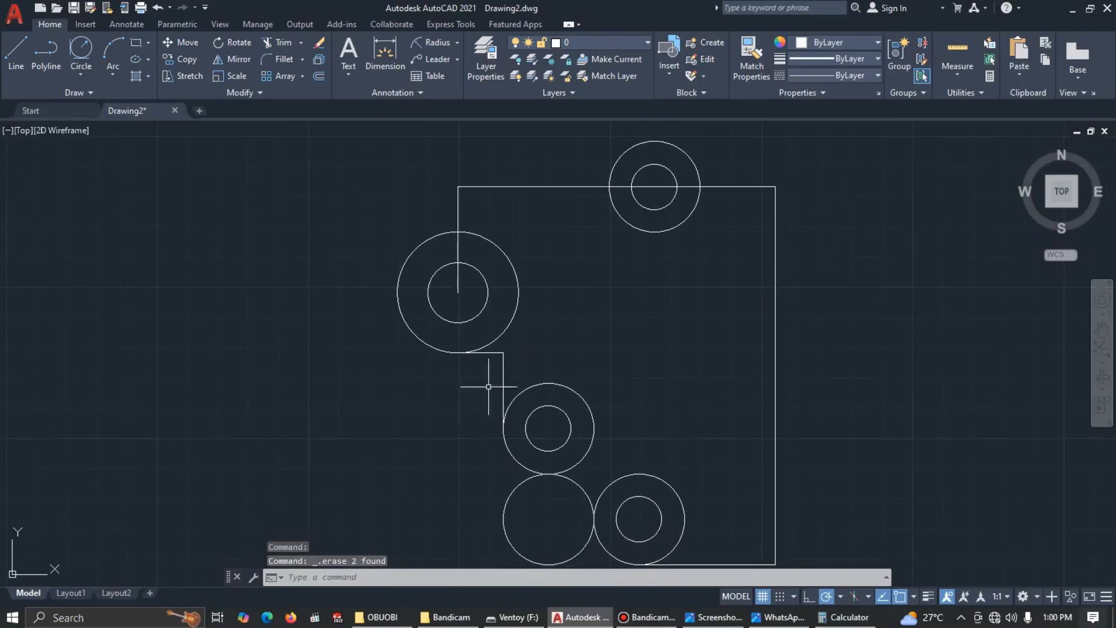
key(alt+Tab)
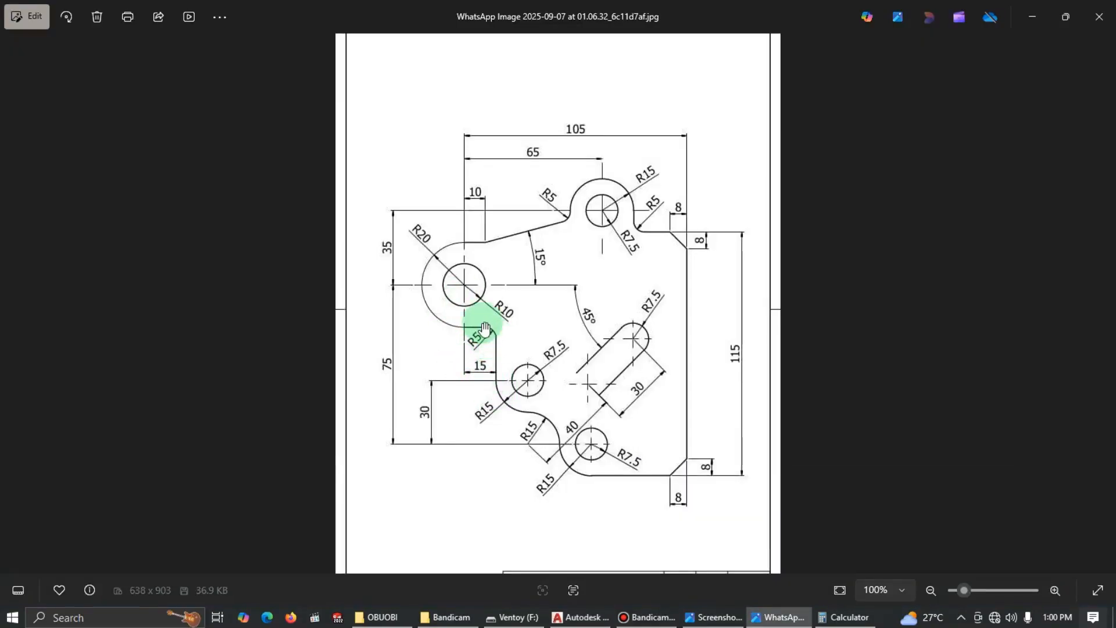
key(alt+Tab)
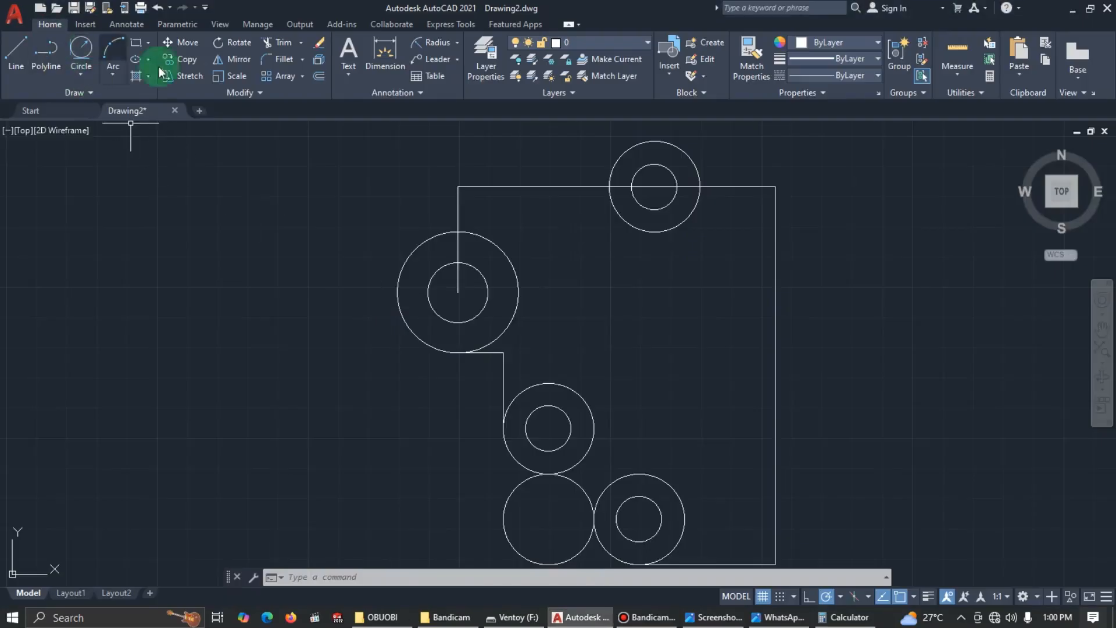
click(274, 61)
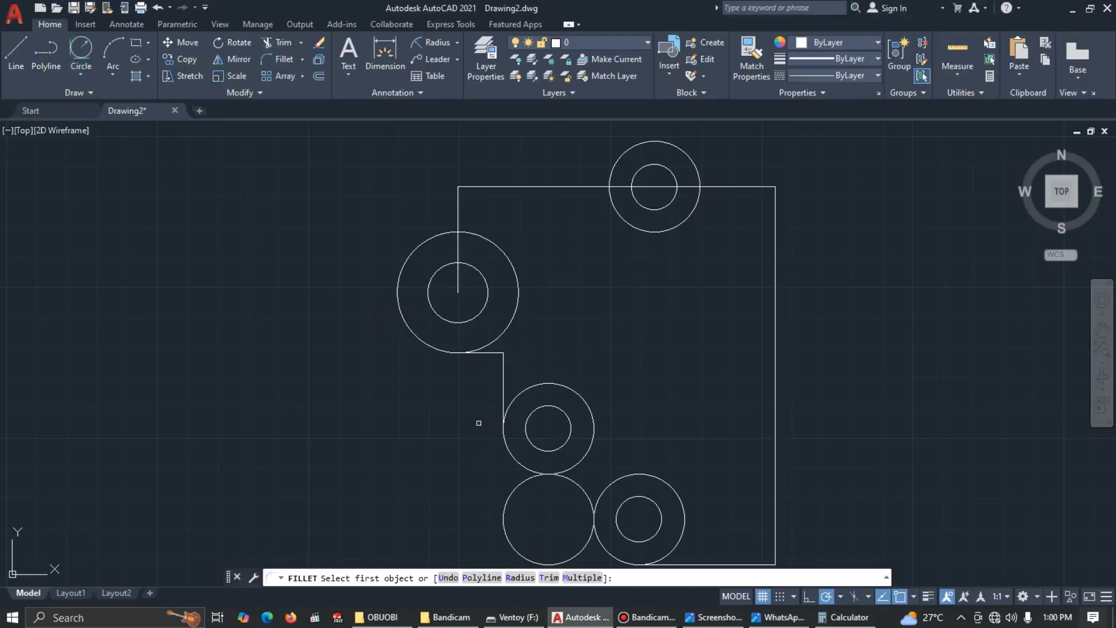
click(519, 577)
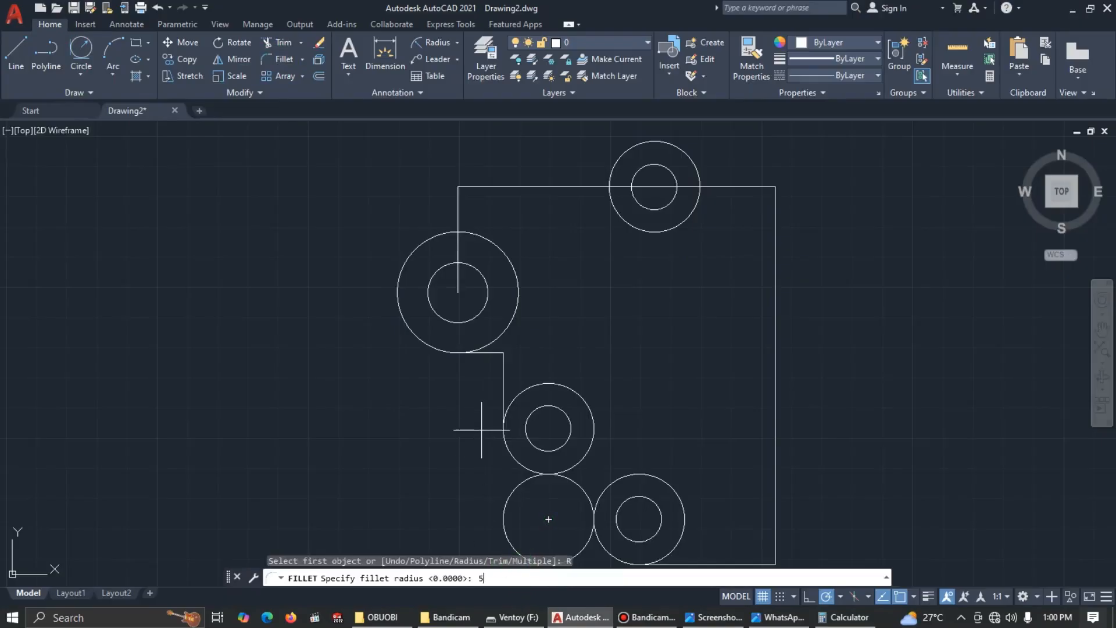
key(Return)
click(492, 353)
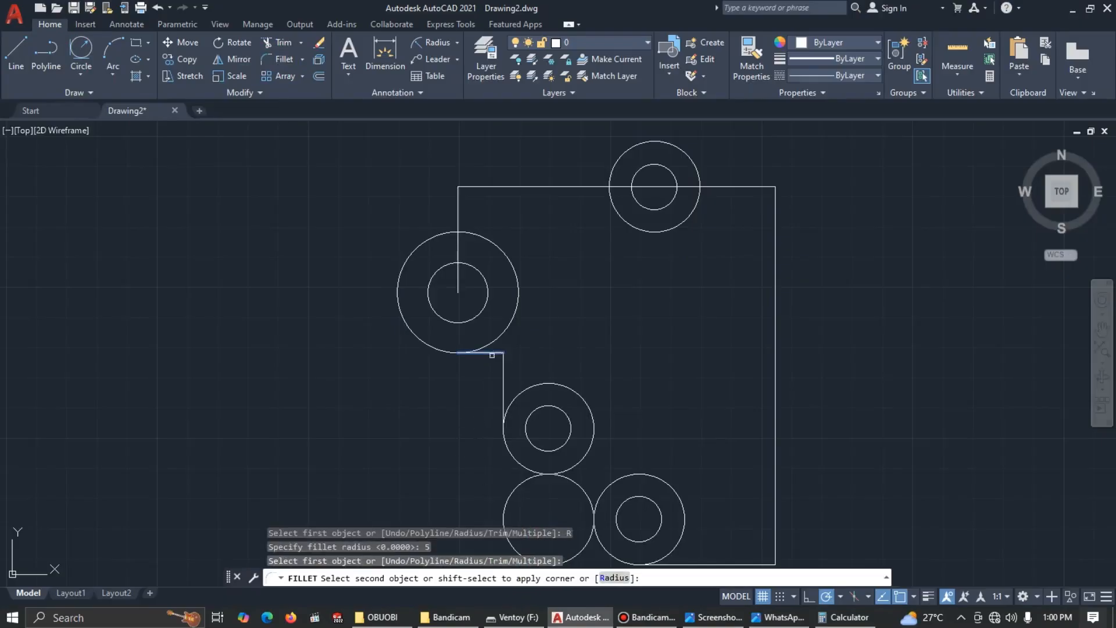
click(502, 369)
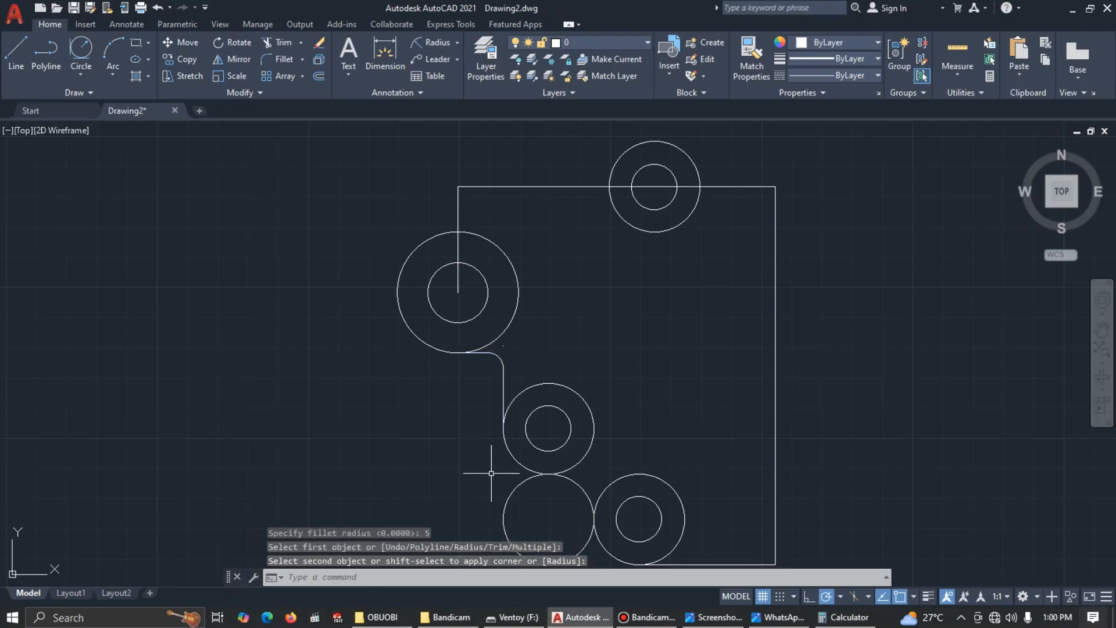
Trim the R15 tangent circle and the outer circle of the middle-left hole down to their contour arcs, checking the reference image
middle_drag(491, 485, 480, 429)
key(alt+Tab)
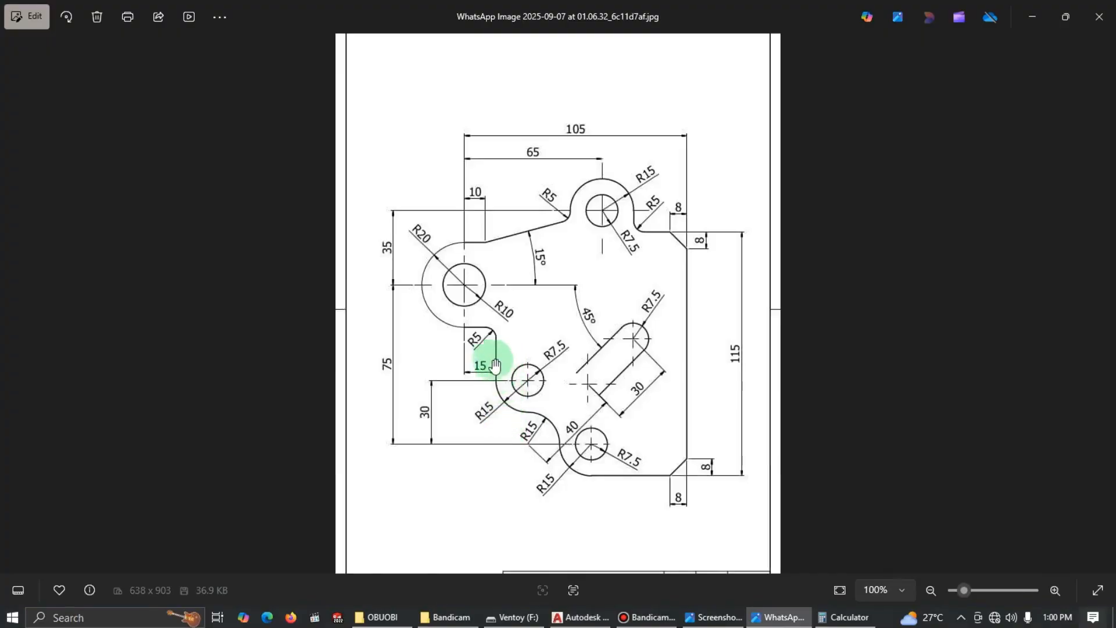
key(alt+Tab)
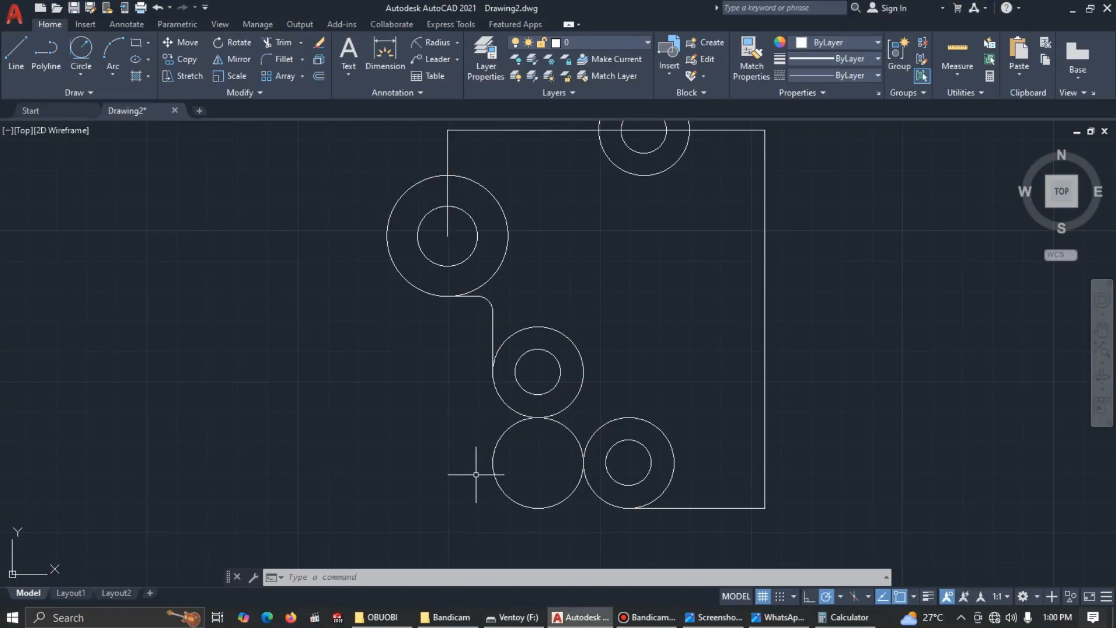
text(tr)
key(Return)
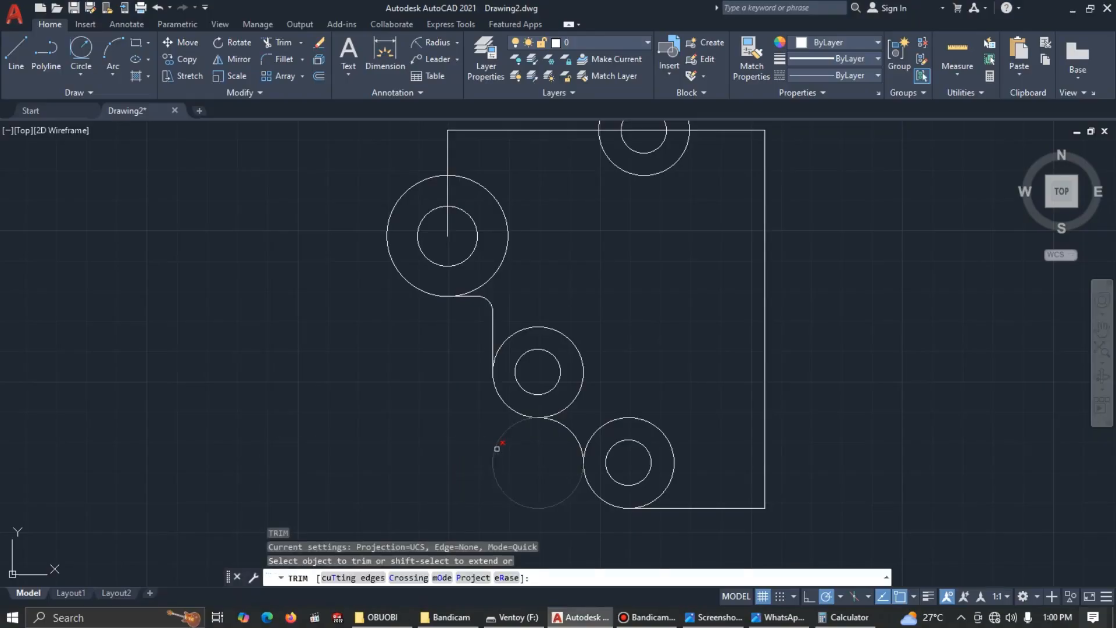
click(501, 438)
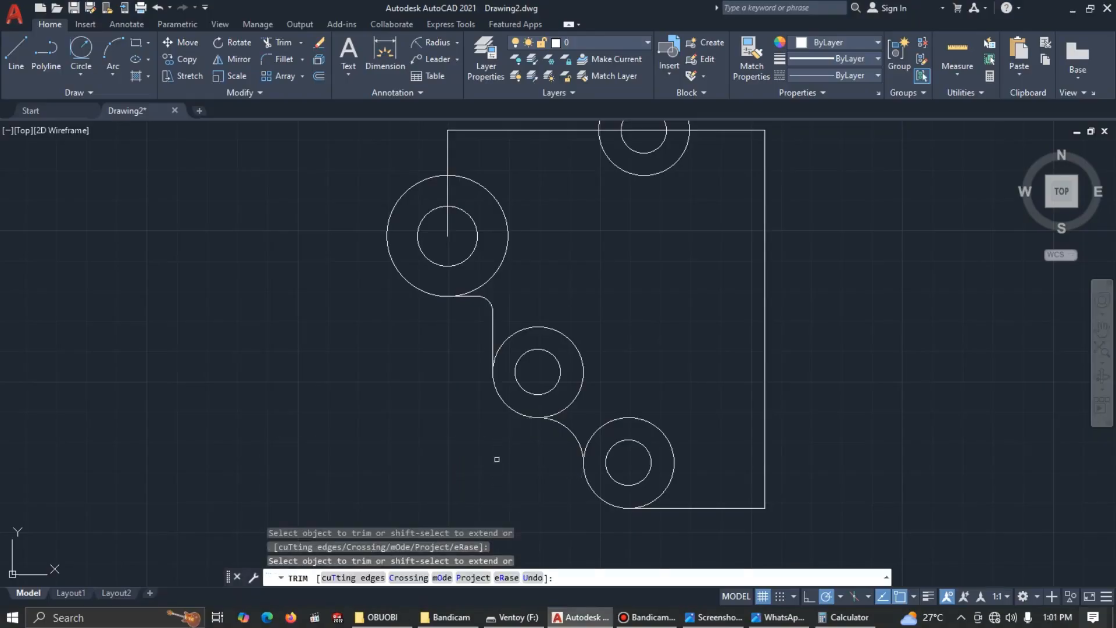
click(528, 328)
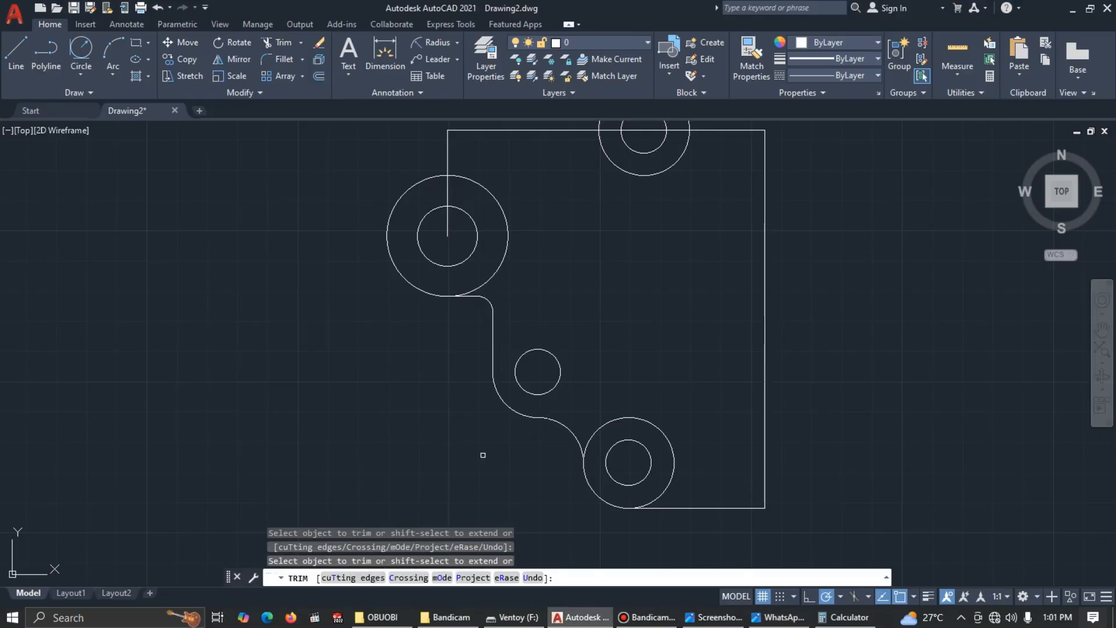
key(Escape)
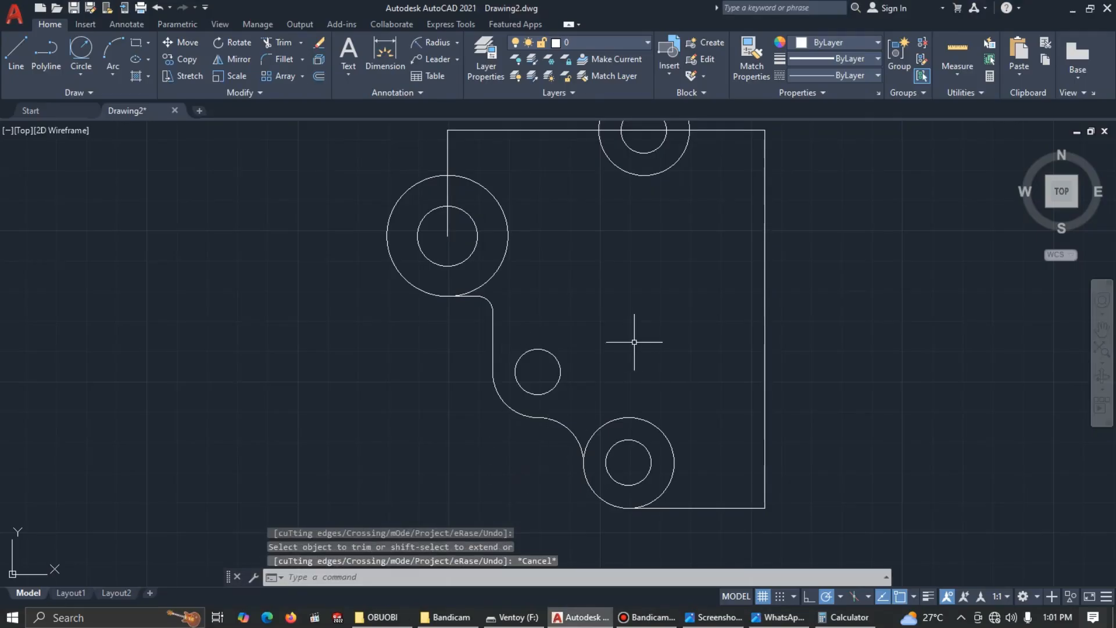
Draw a horizontal line 10 units to the right from the top point of the R20 circle, following the reference image
middle_drag(634, 341, 605, 456)
key(alt+Tab)
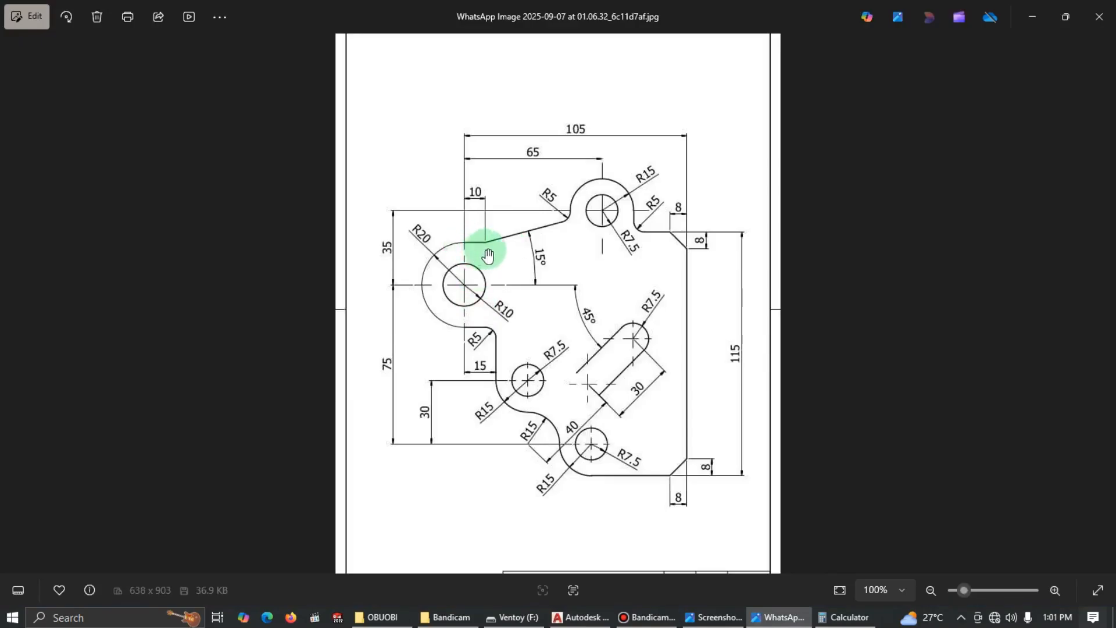
key(alt+Tab)
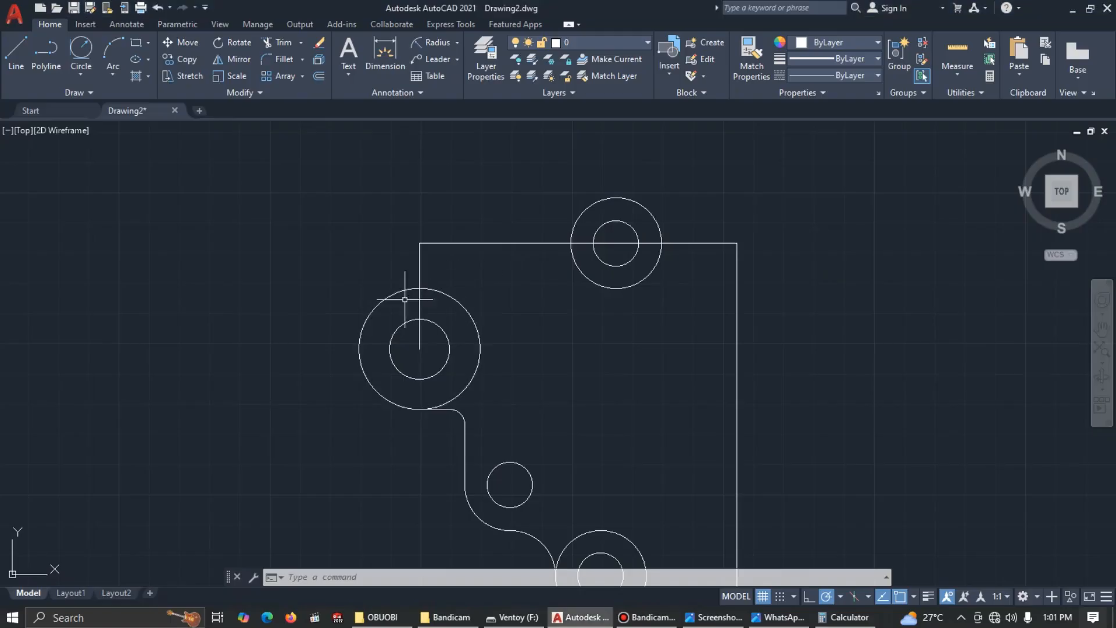
click(16, 55)
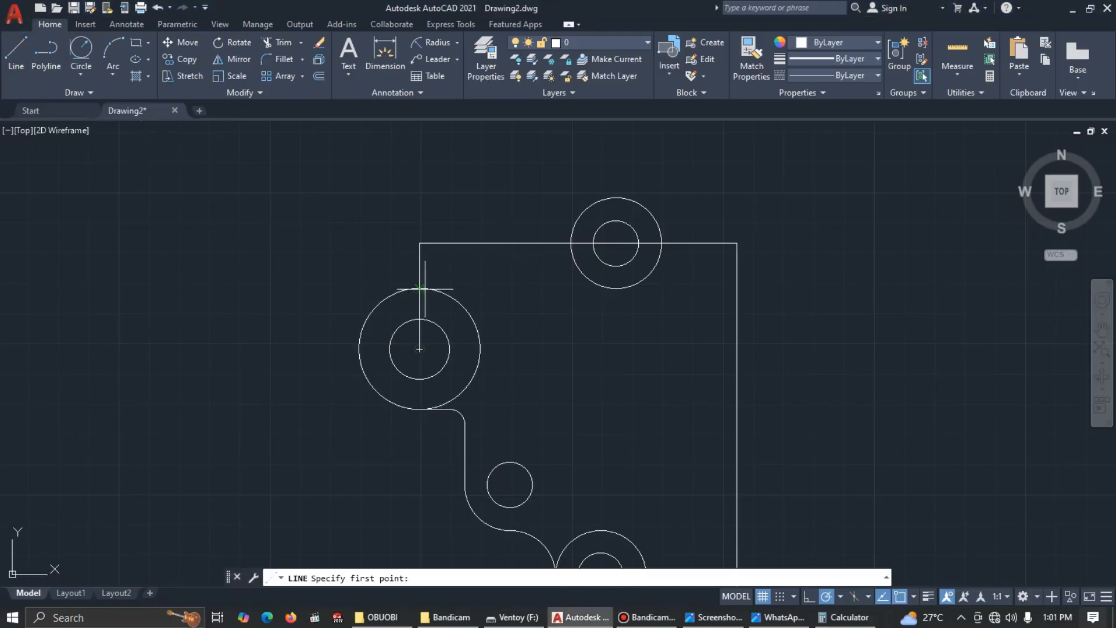
click(424, 289)
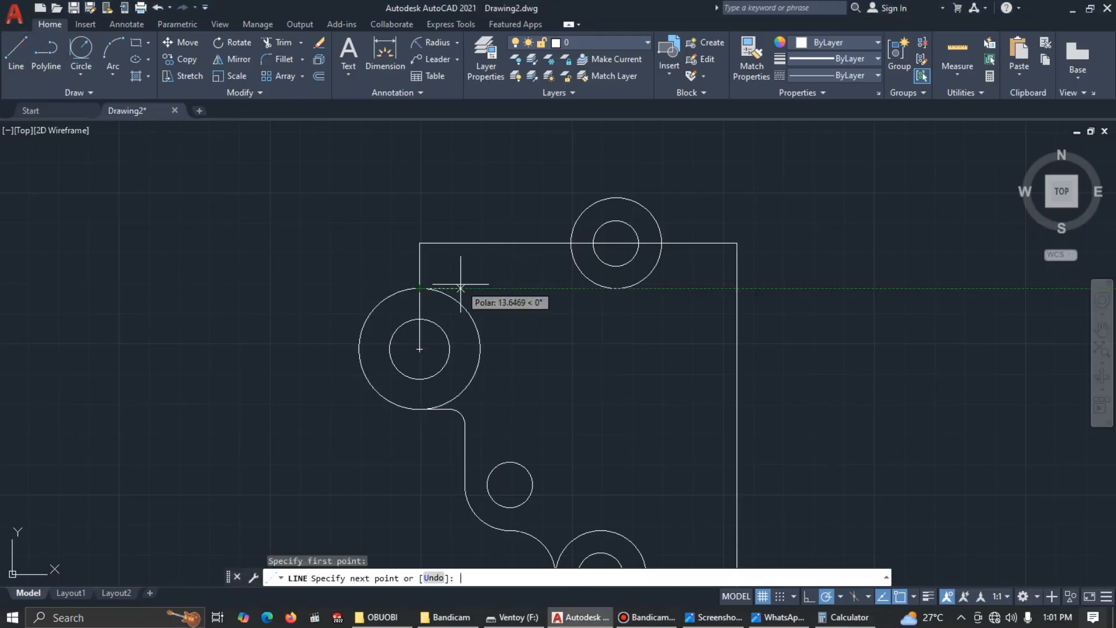
text(10)
key(Return)
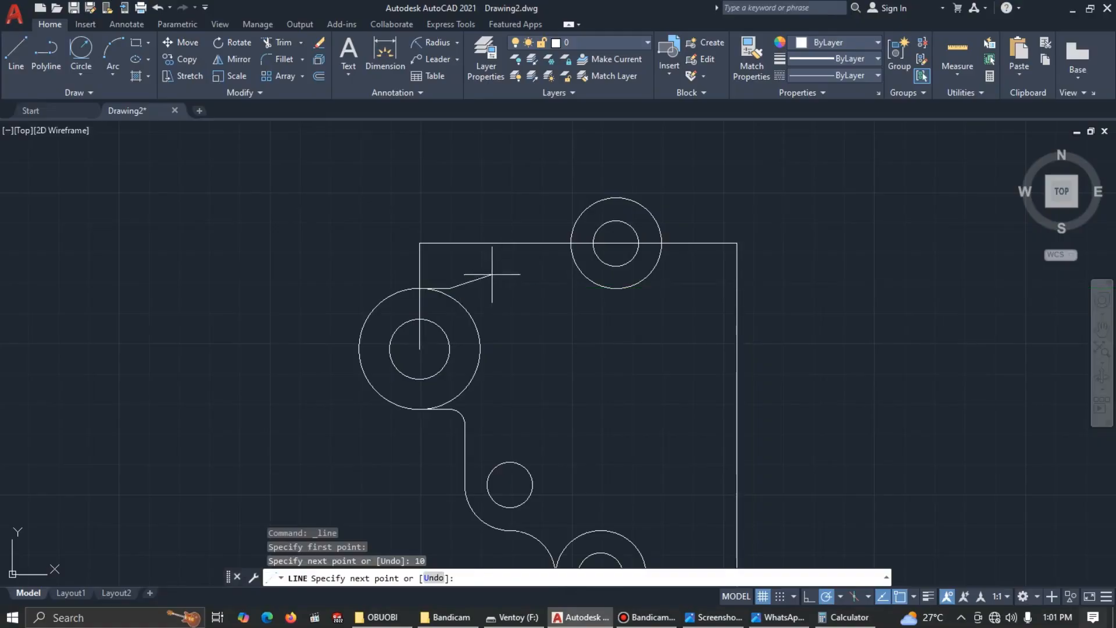
Continue the line at a 15° angle from the 10-unit segment through and beyond the upper hole, per the reference image
key(alt+Tab)
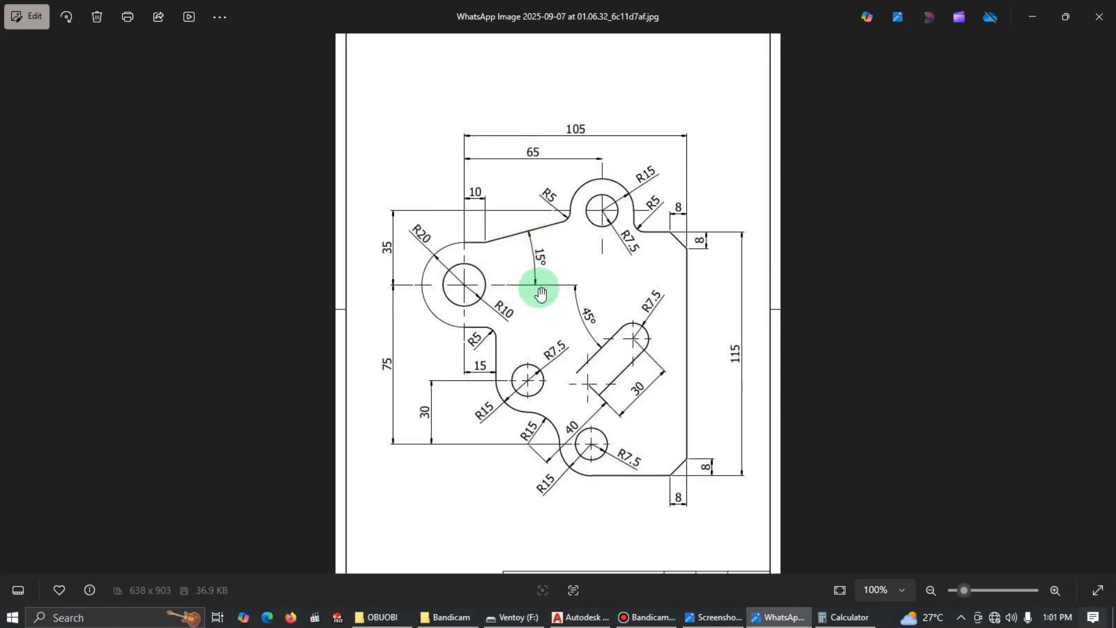
key(alt+Tab)
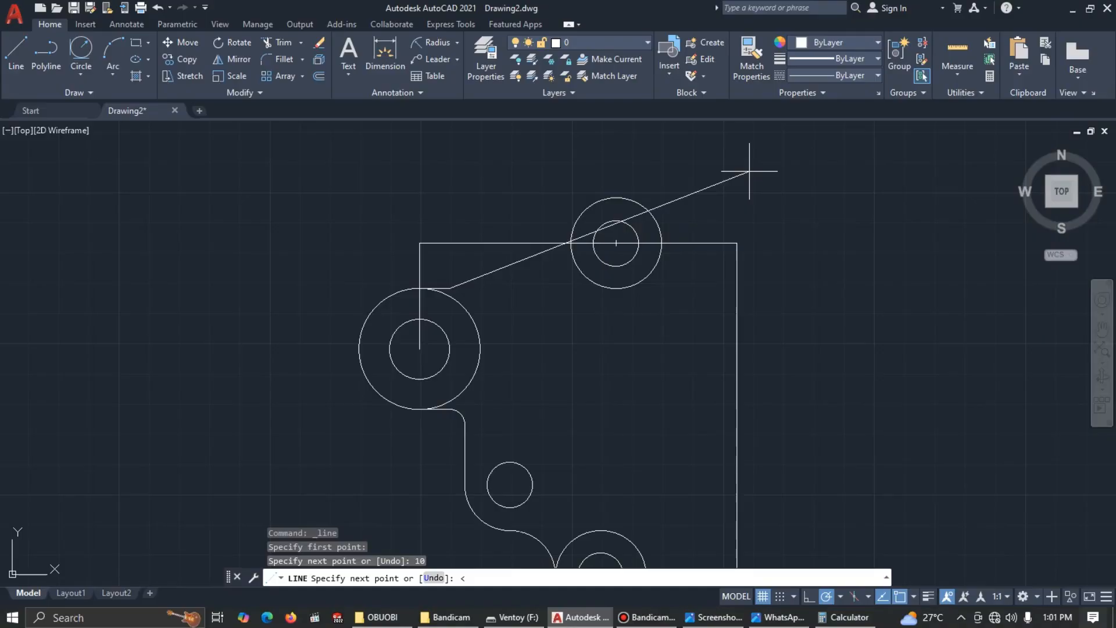
key(Return)
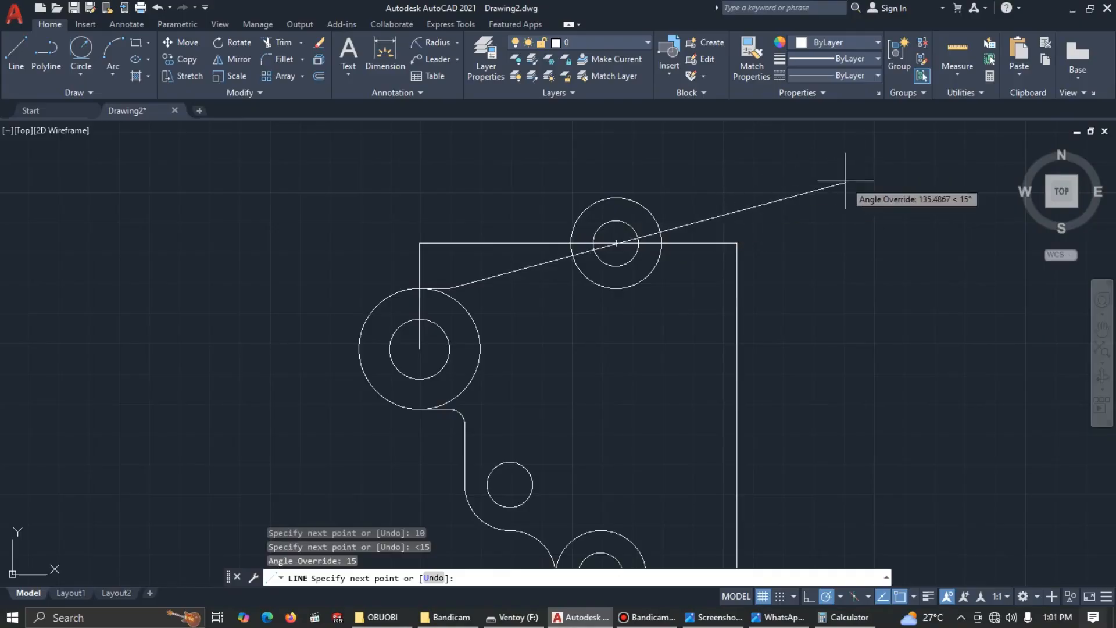
click(801, 195)
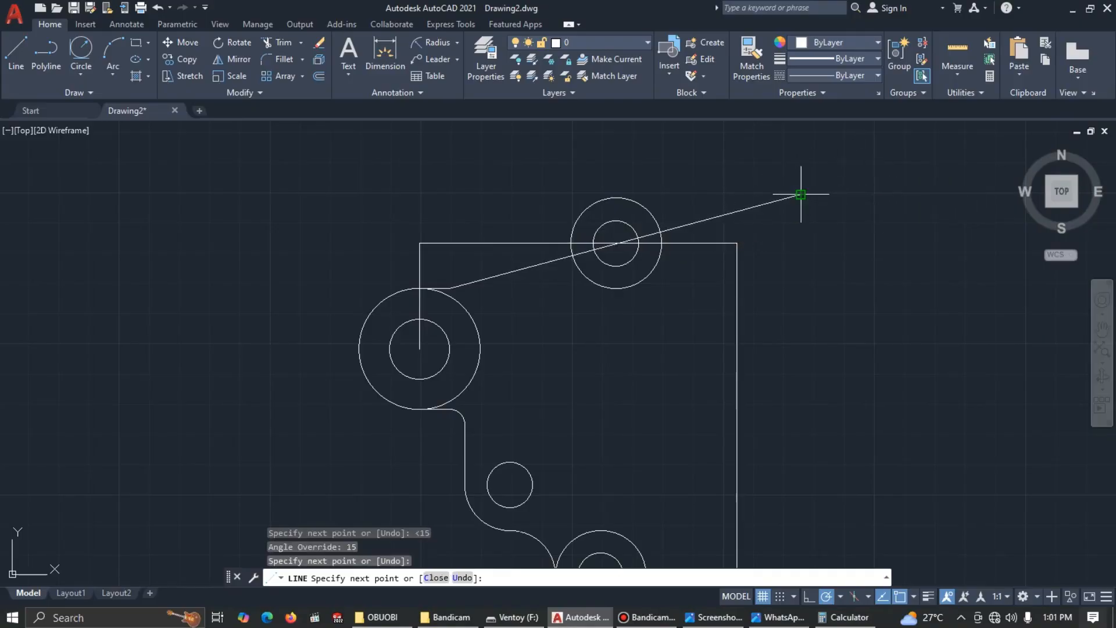
key(Escape)
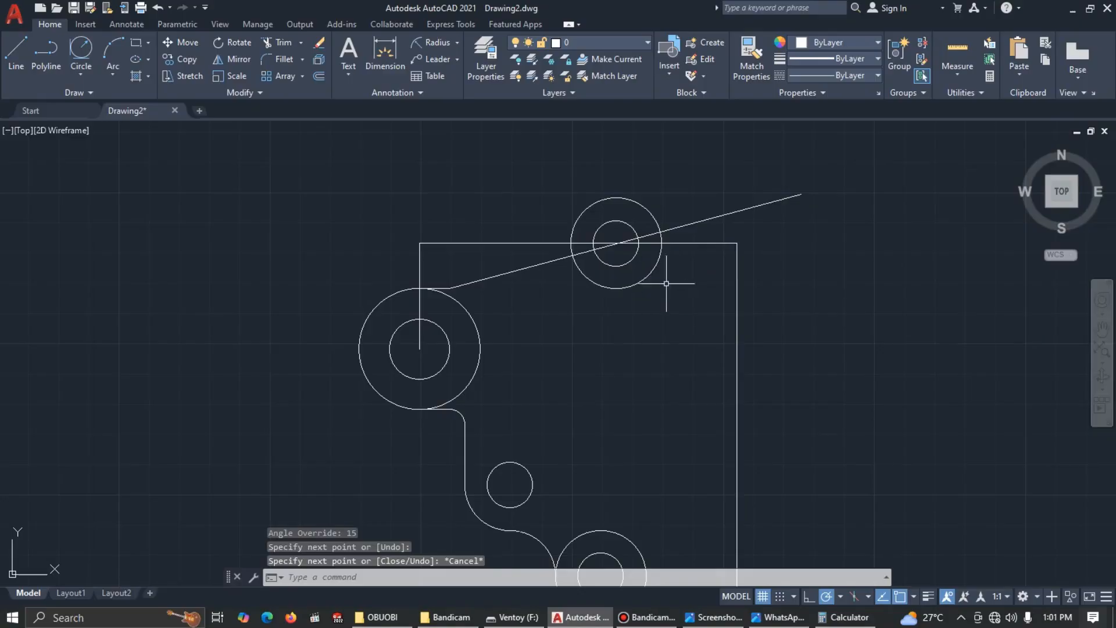
Check the reference image and delete the horizontal construction line running left from the upper hole's centre
key(alt+Tab)
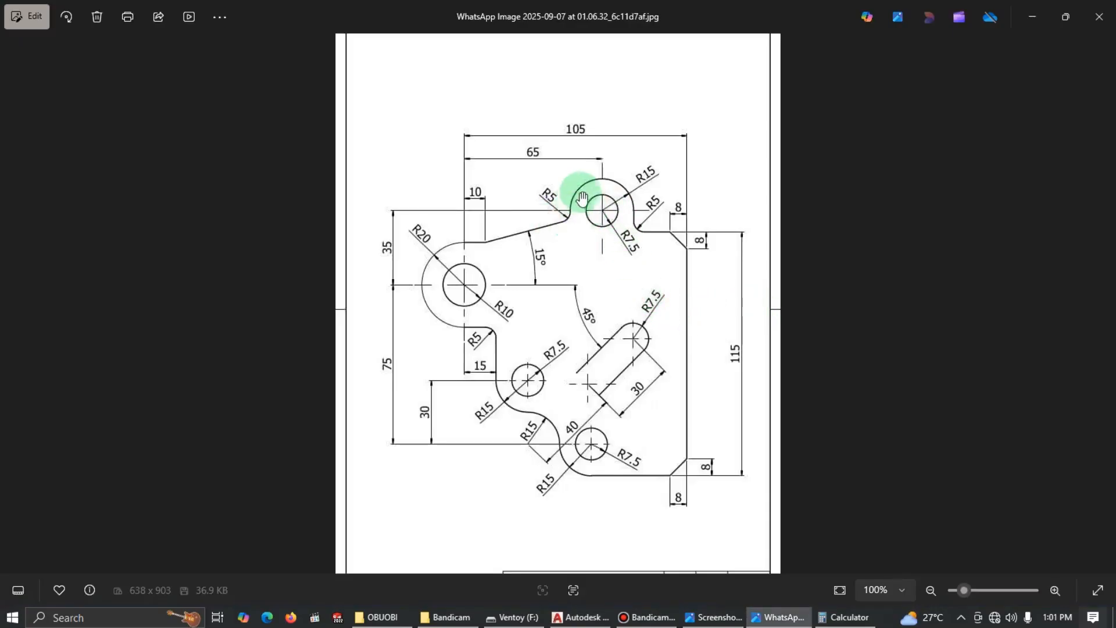
key(alt+Tab)
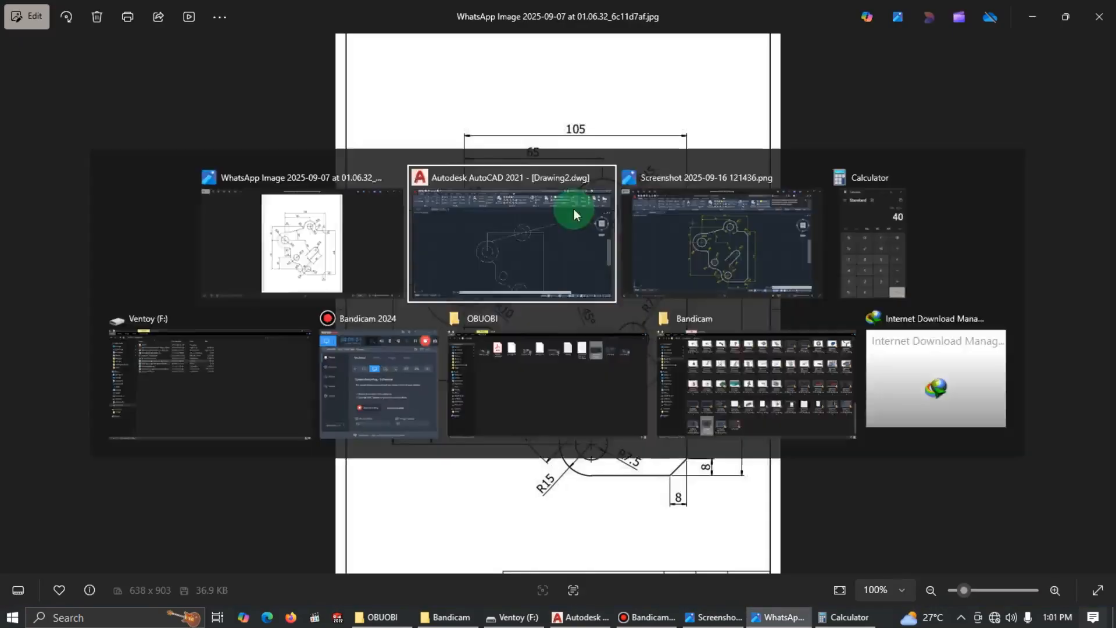
click(558, 243)
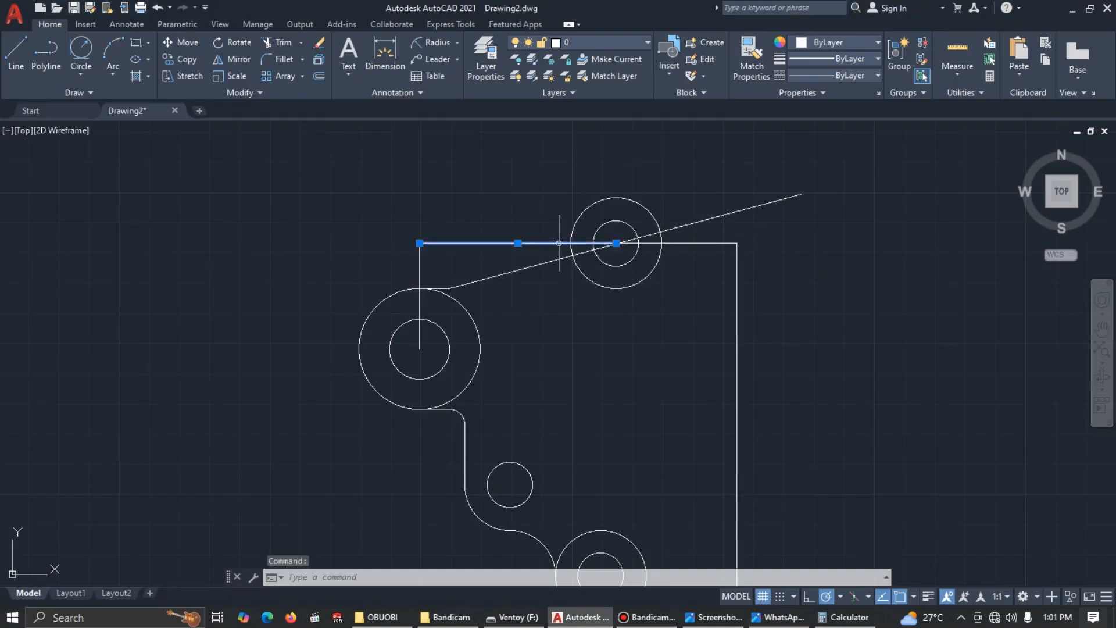
key(Delete)
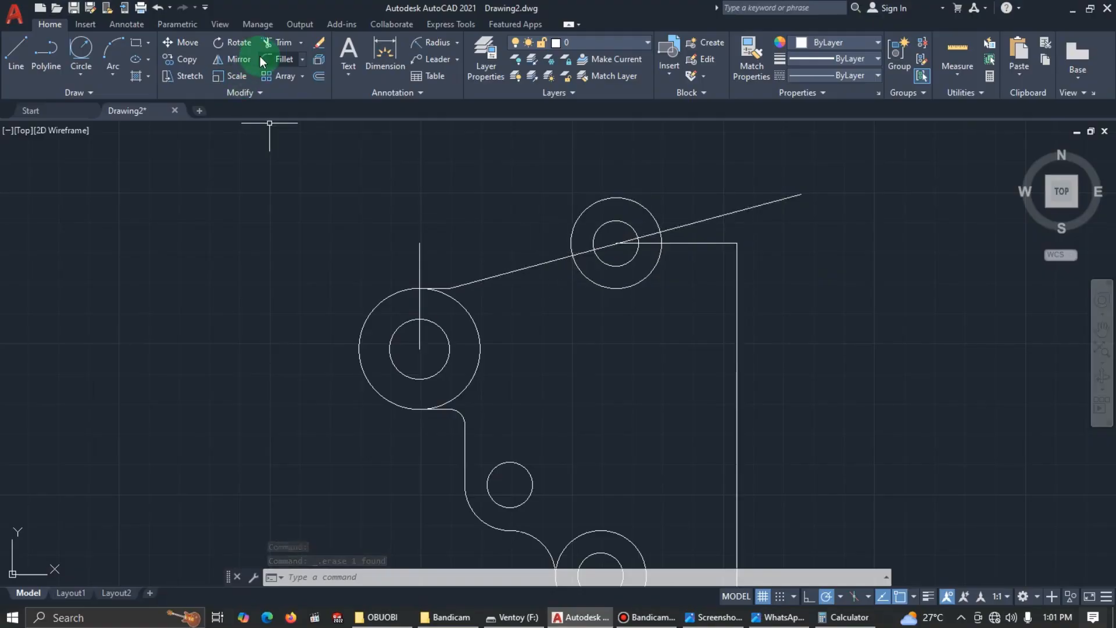
Draw a tangent-tangent-radius circle of radius 5 touching the 15° line and the upper hole's outer circle
click(81, 49)
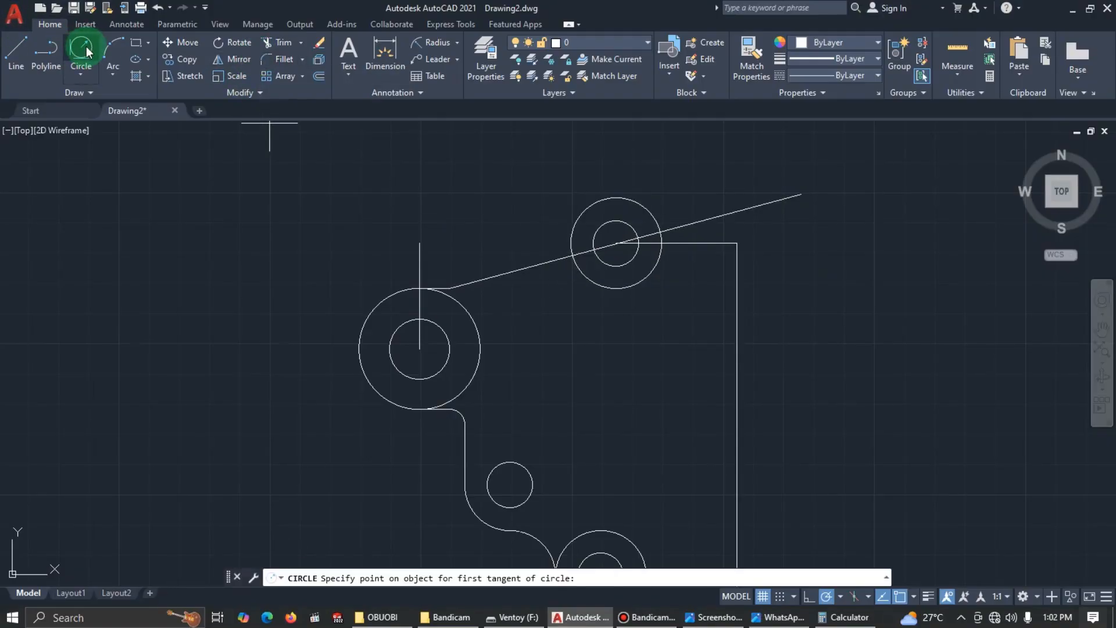
key(alt+Tab)
key(alt+Tab)
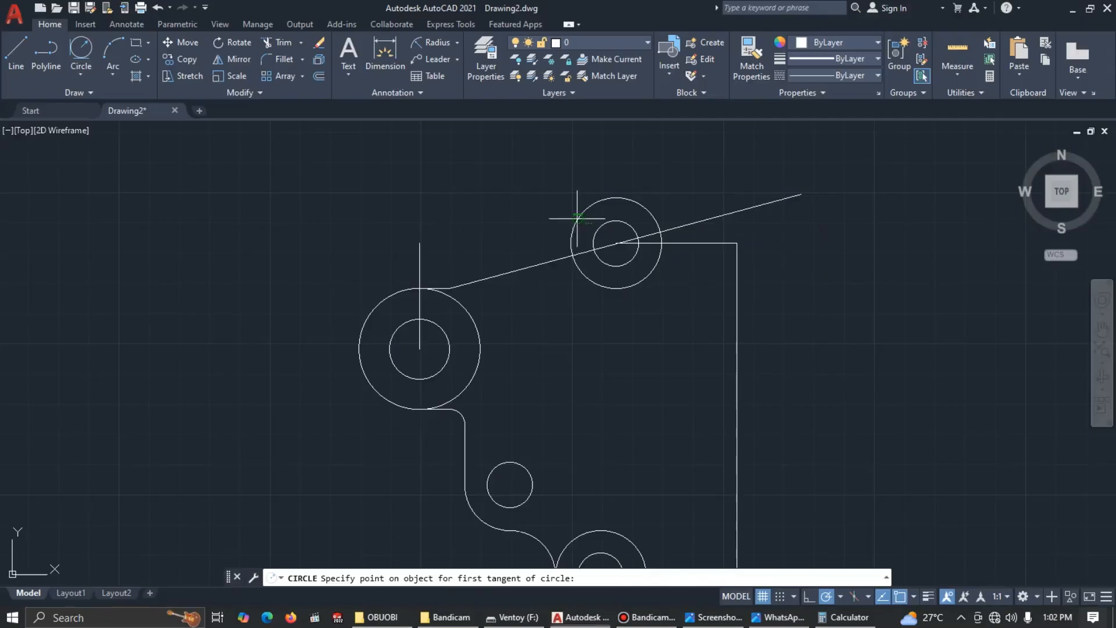
click(548, 257)
click(568, 223)
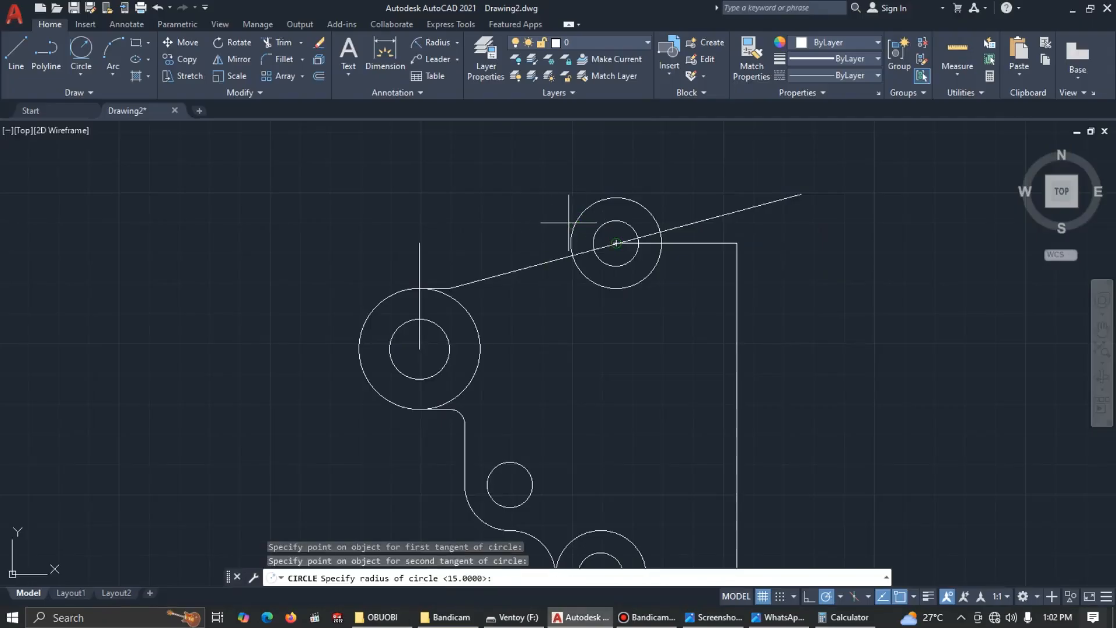
text(5)
key(Return)
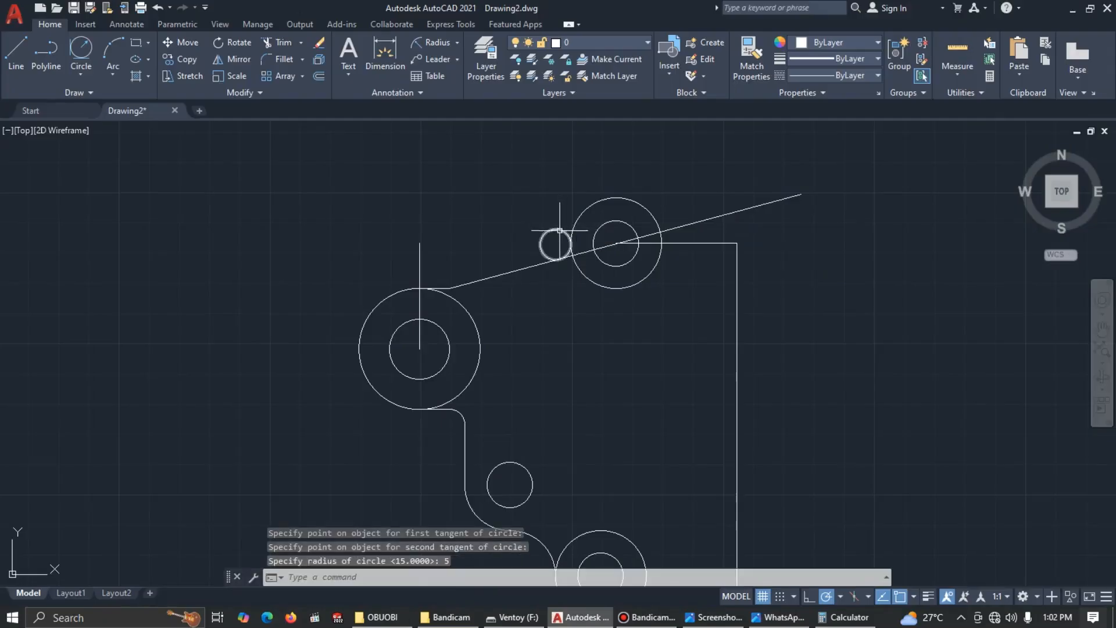
Trim the R5 circle to its fillet arc and remove the 15° line beyond its tangent point
scroll(559, 245, up, 2)
text(tr)
key(Return)
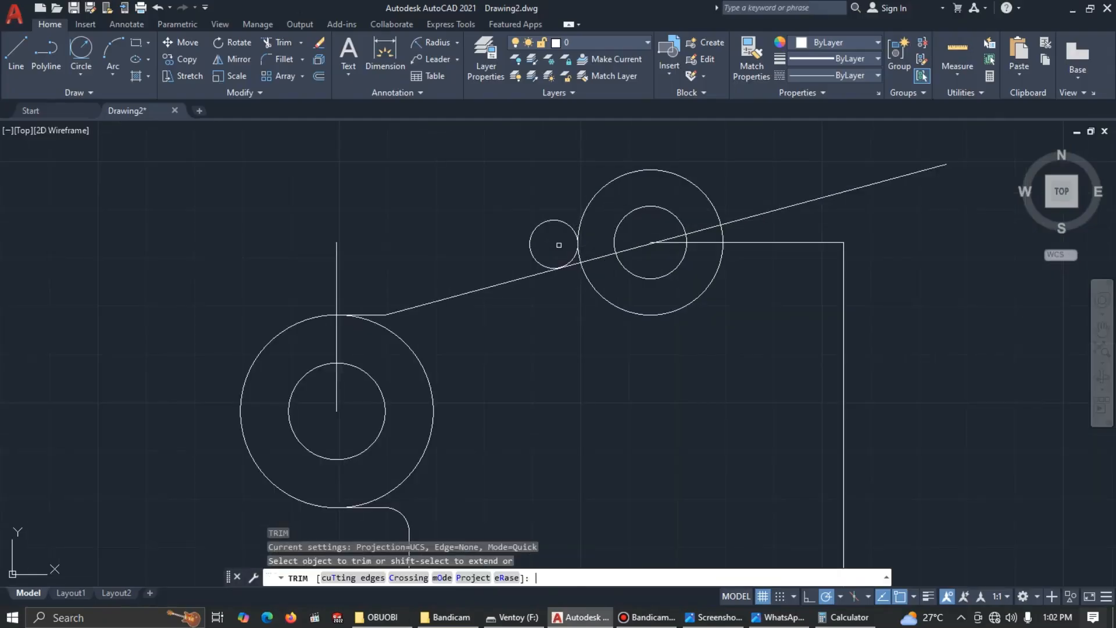
click(556, 218)
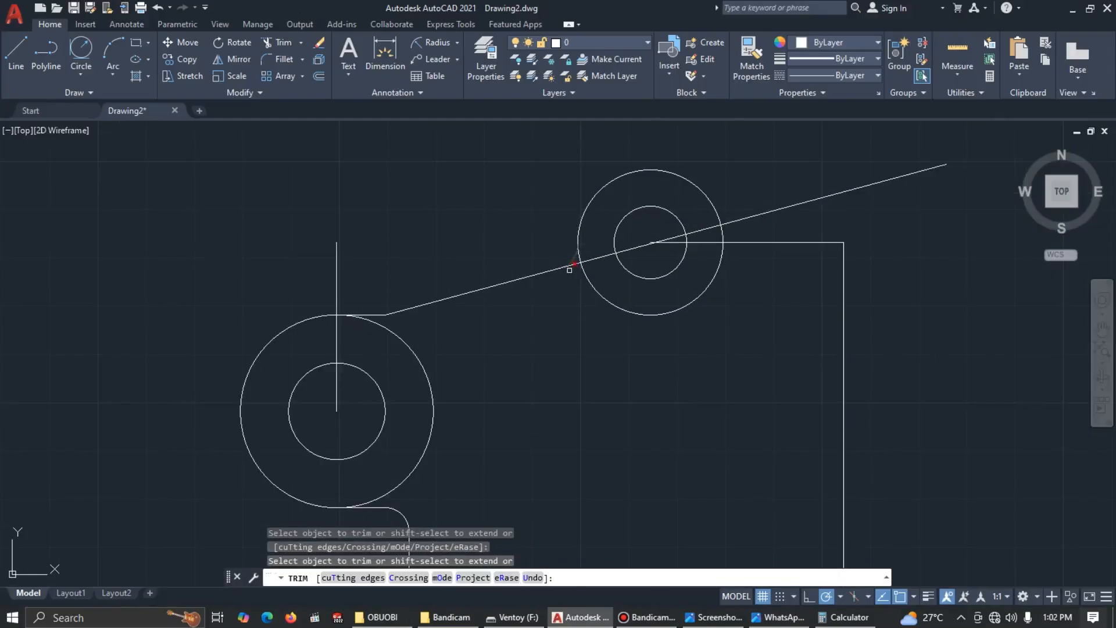
scroll(569, 270, up, 2)
key(Escape)
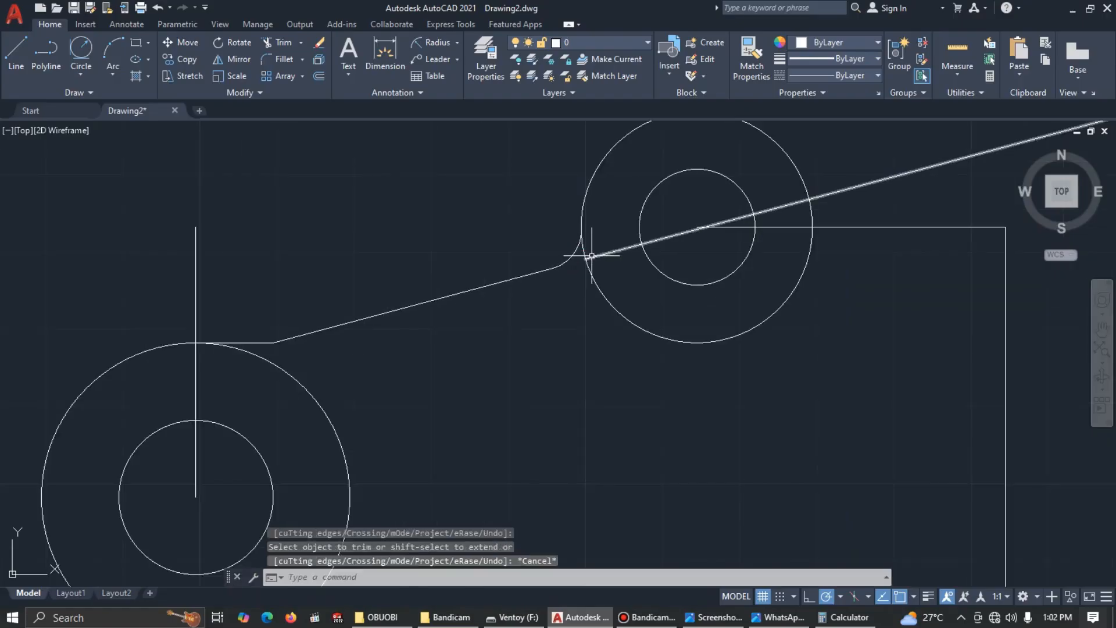
click(590, 256)
key(Delete)
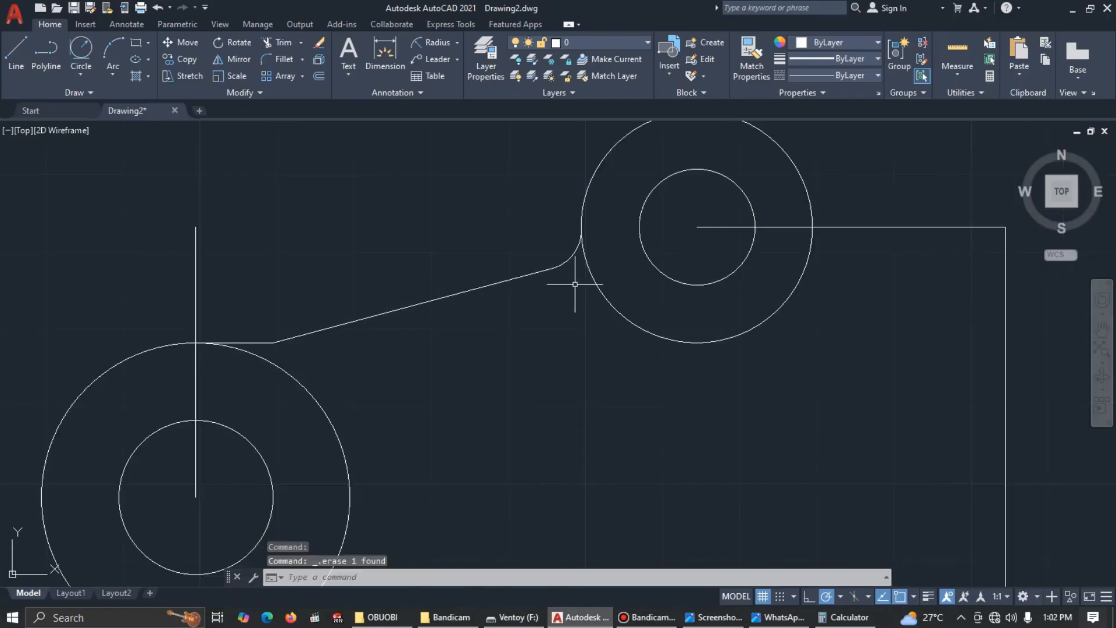
Delete the vertical construction line rising from the centre of the R20 circle
scroll(575, 284, down, 2)
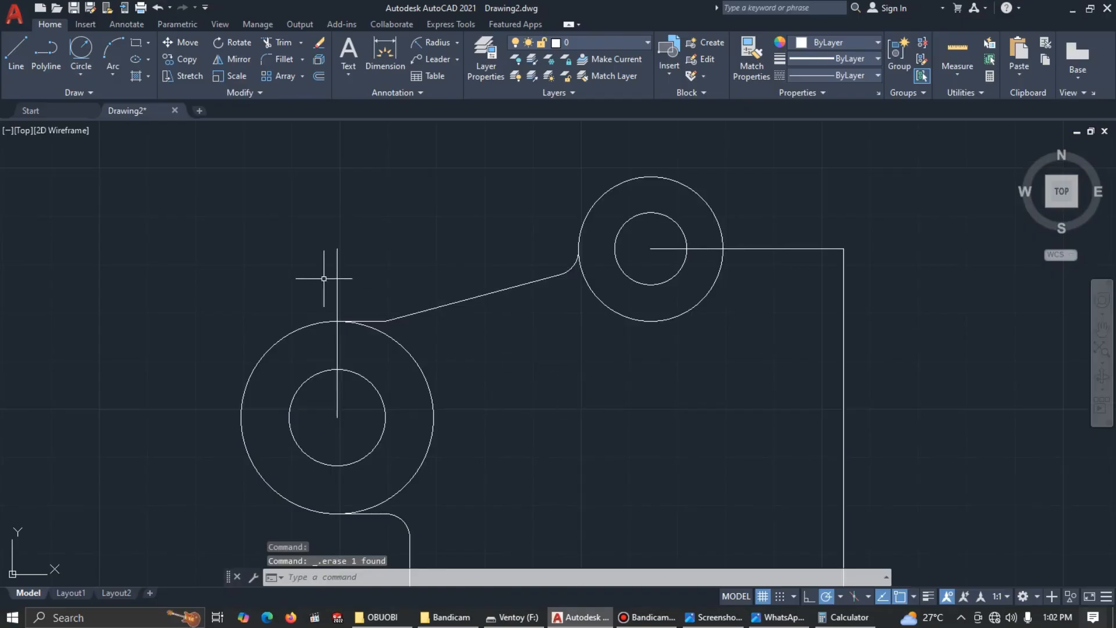
click(337, 262)
click(315, 277)
key(Delete)
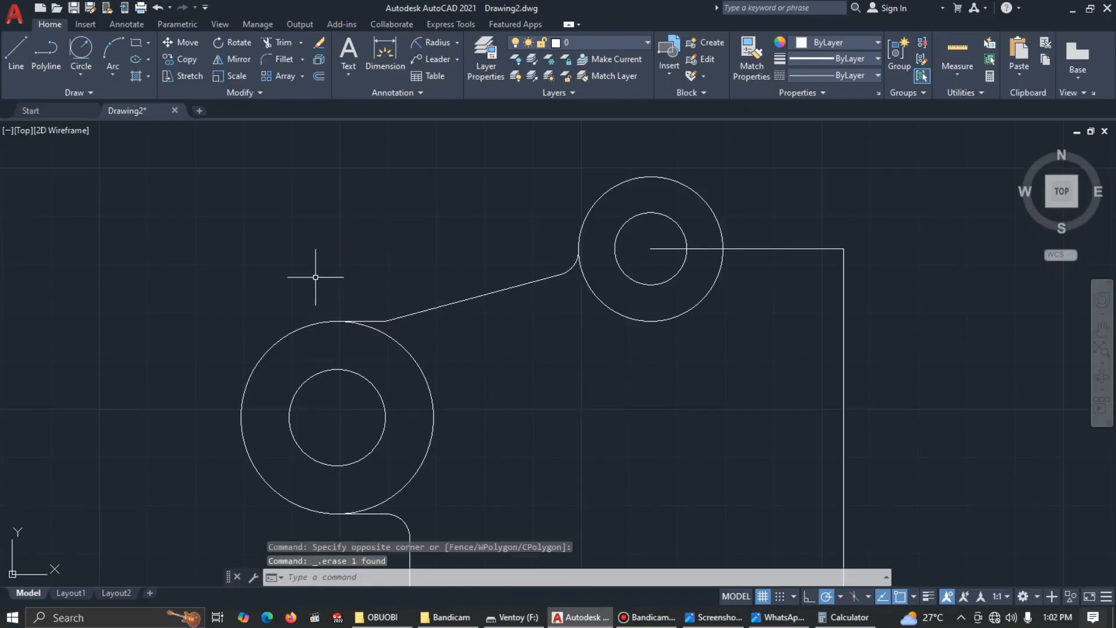
Trim the inner portions of the R20 circle and the lowest hole's R15 outer circle, following the reference image
scroll(605, 364, down, 2)
mouse_move(605, 364)
middle_down()
mouse_move(633, 350)
mouse_move(587, 312)
middle_up()
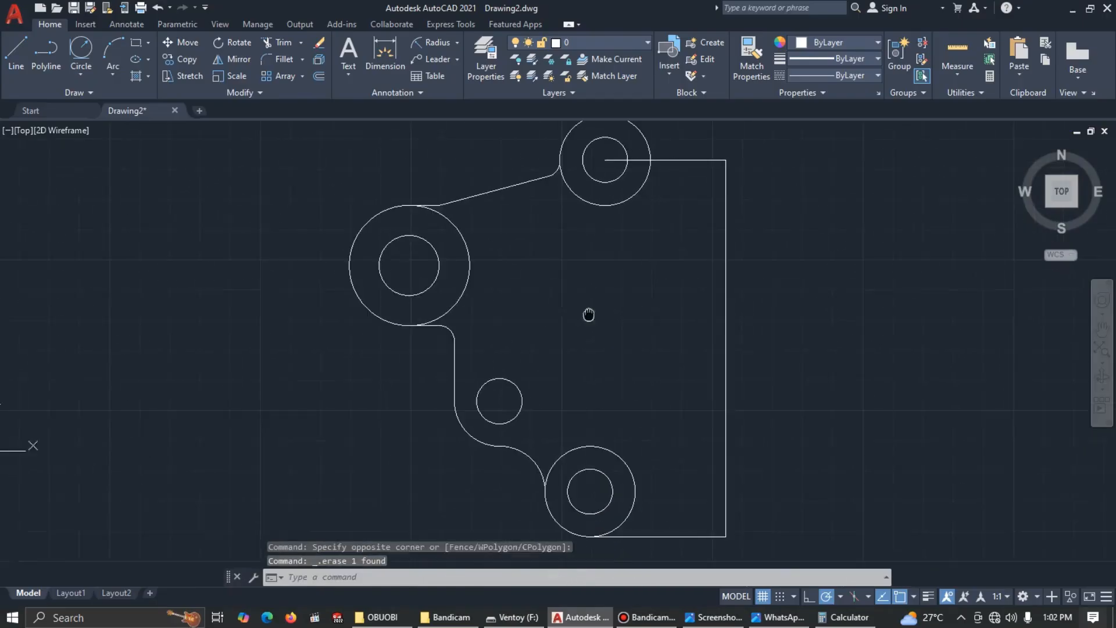
scroll(591, 312, down, 2)
key(alt+Tab)
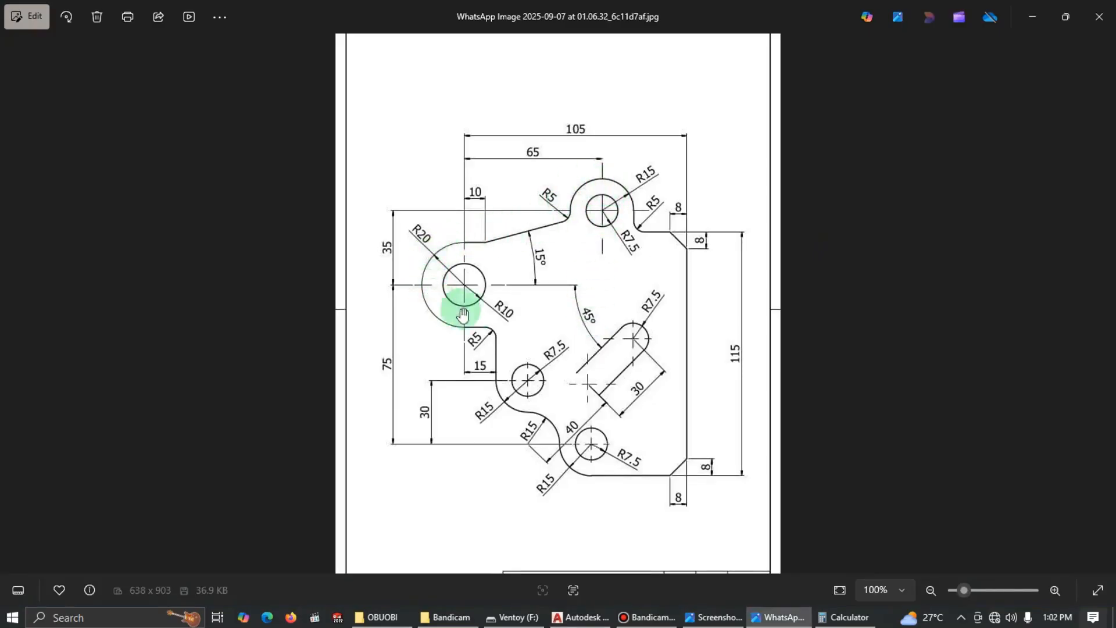
key(alt+Tab)
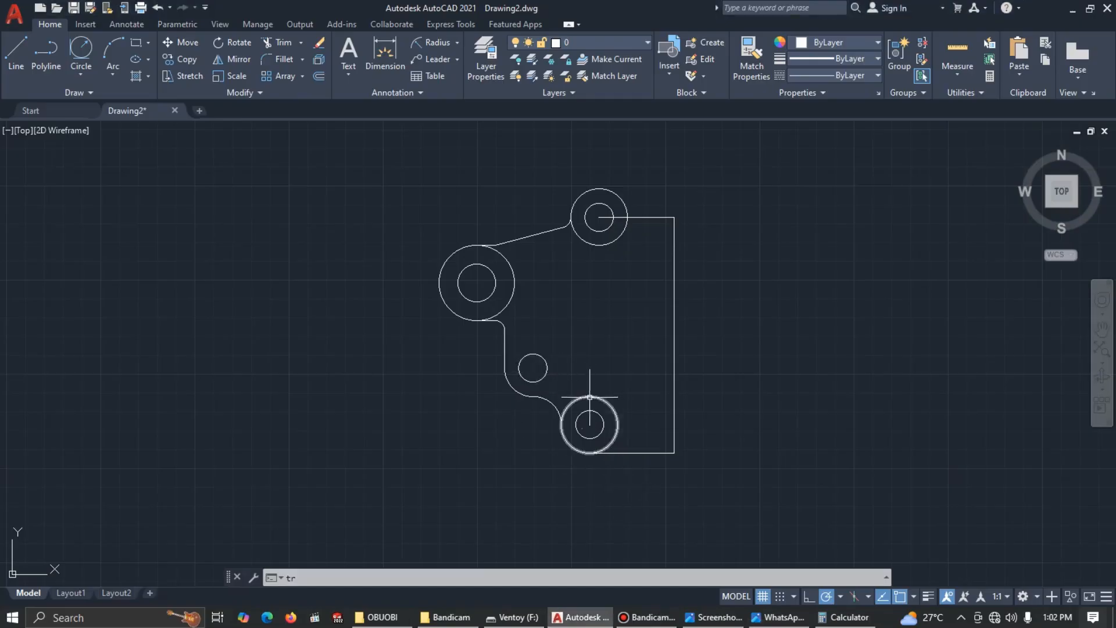
text(TR)
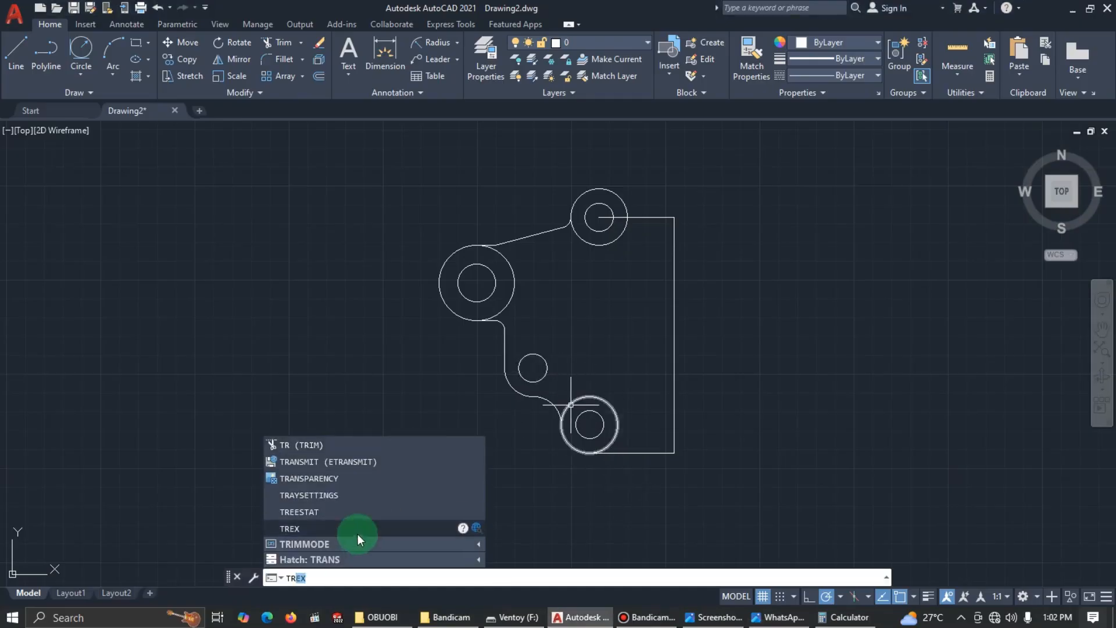
click(323, 447)
click(617, 413)
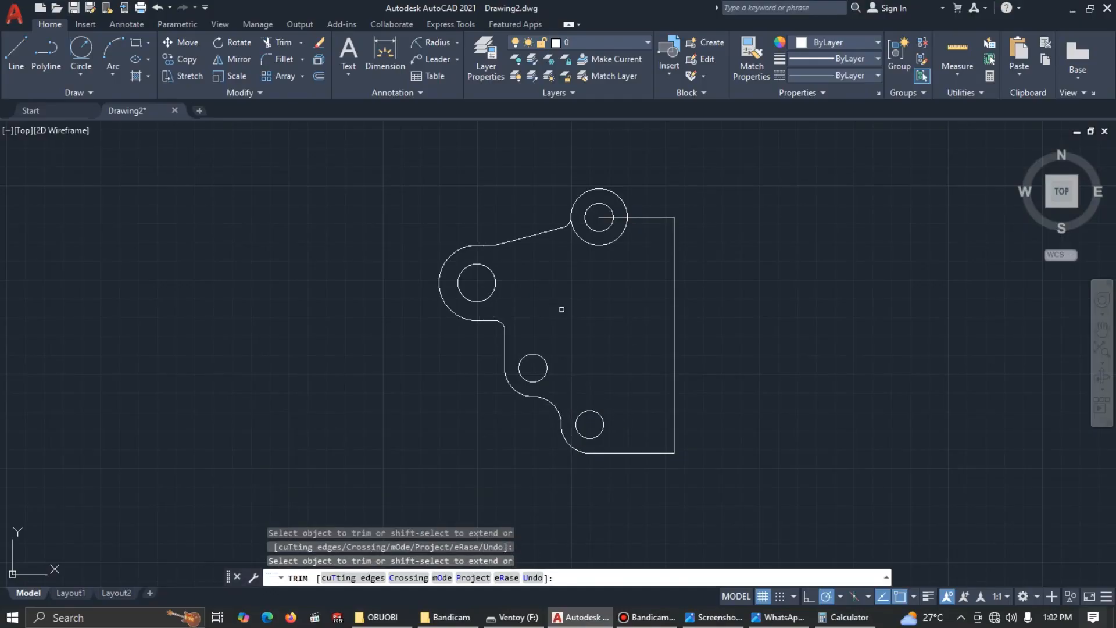
End trimming, check the reference drawing, and delete the plate's long vertical right edge
key(alt+Tab)
key(alt+Tab)
key(Escape)
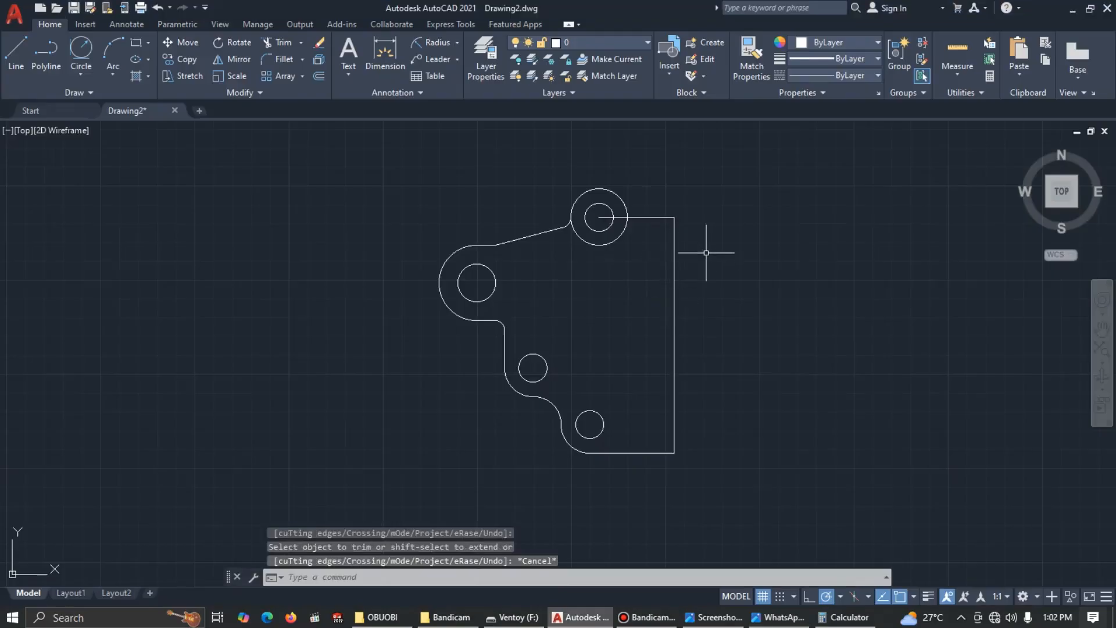
key(alt+Tab)
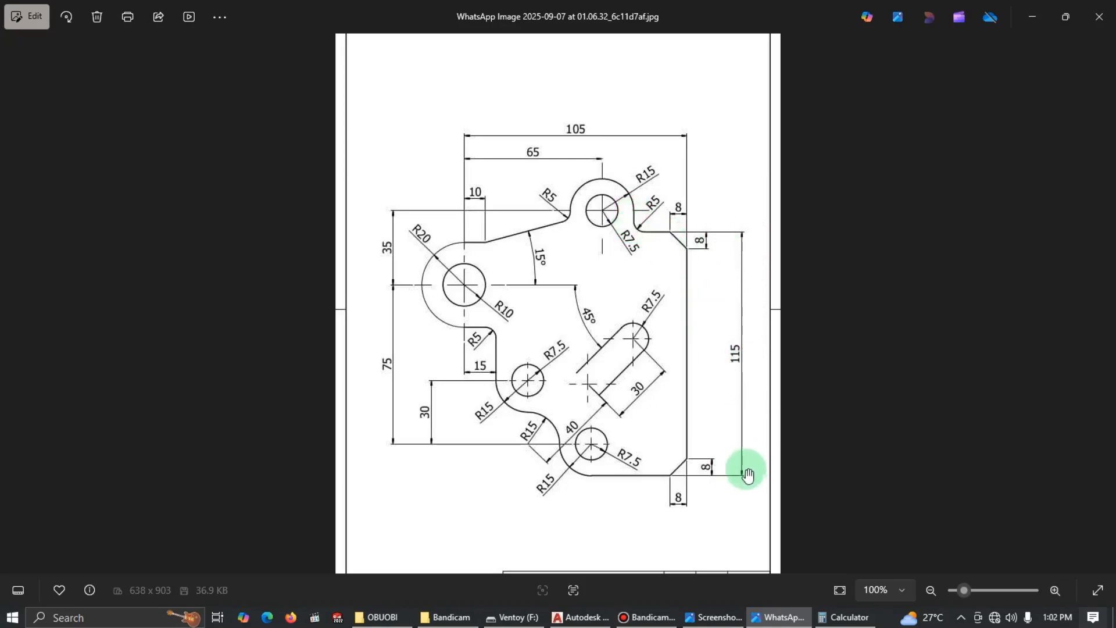
key(alt+Tab)
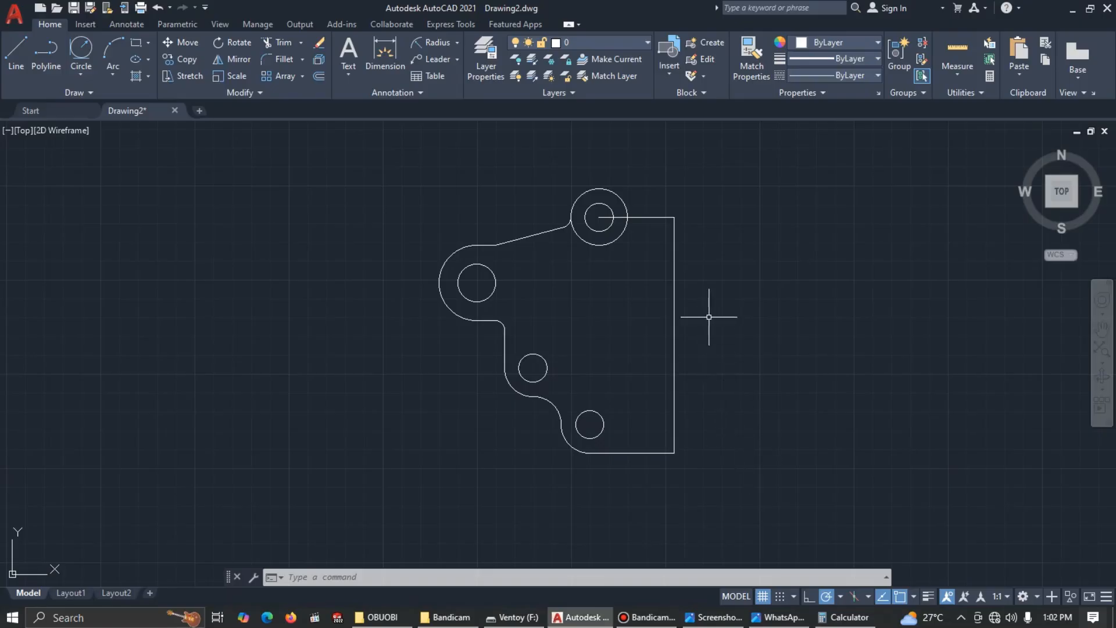
click(674, 292)
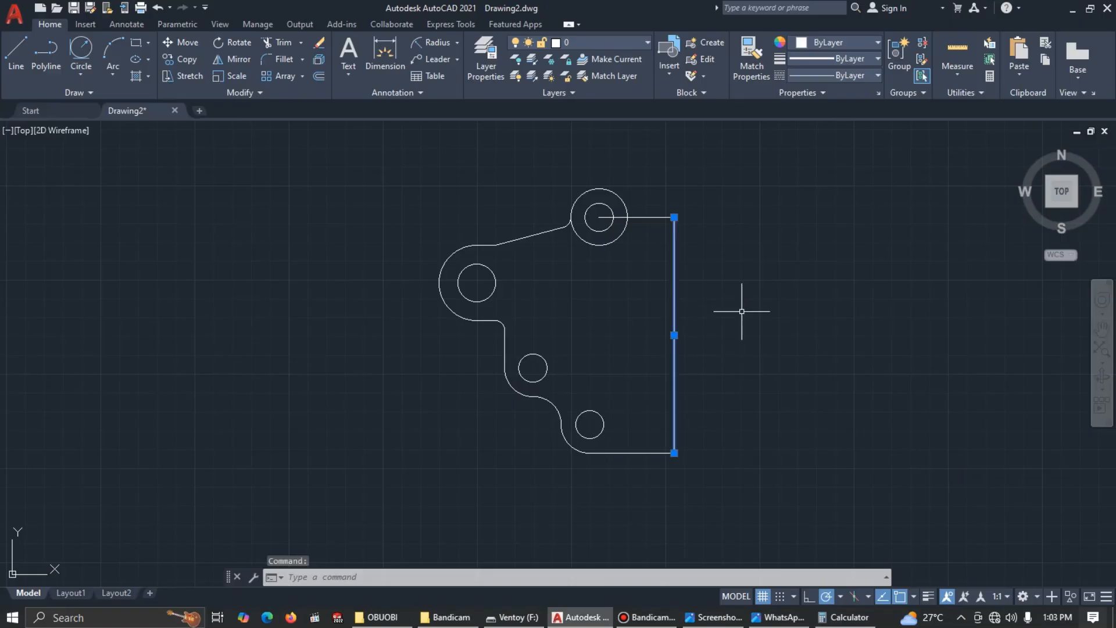
key(Delete)
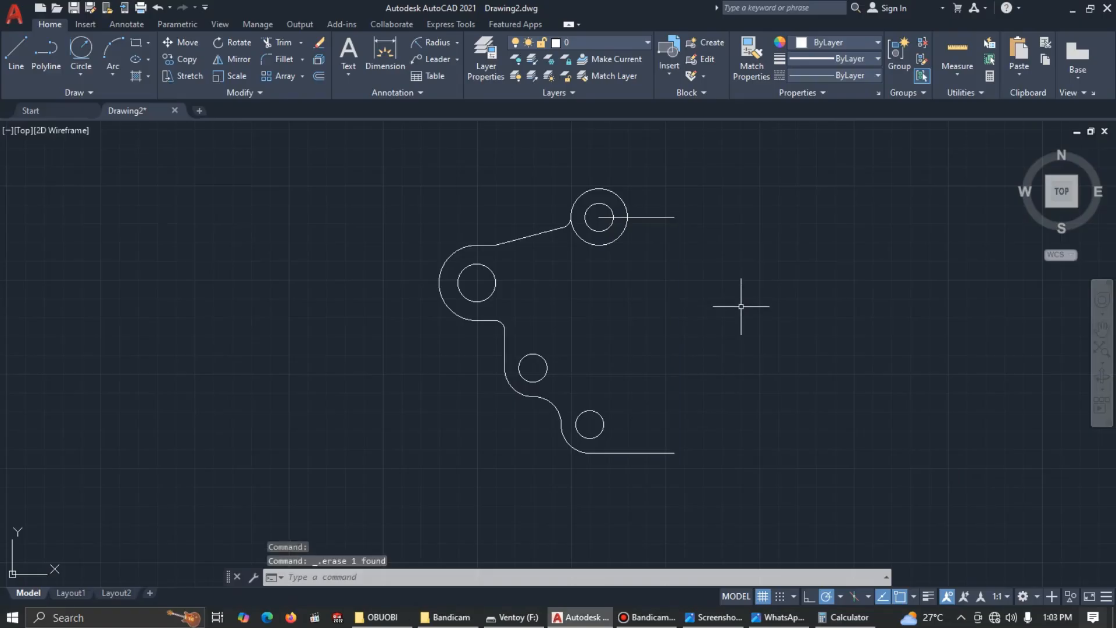
Draw a line 115 units up from the bottom edge's right end and continue it horizontally left to the upper hole's outer circle
text(l)
key(Return)
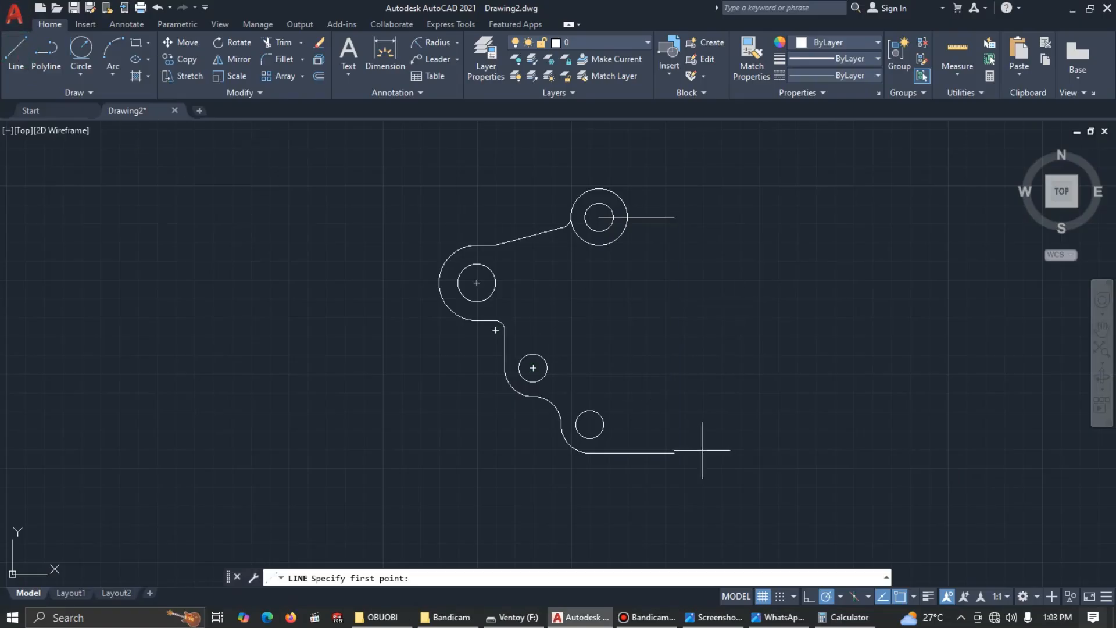
click(673, 453)
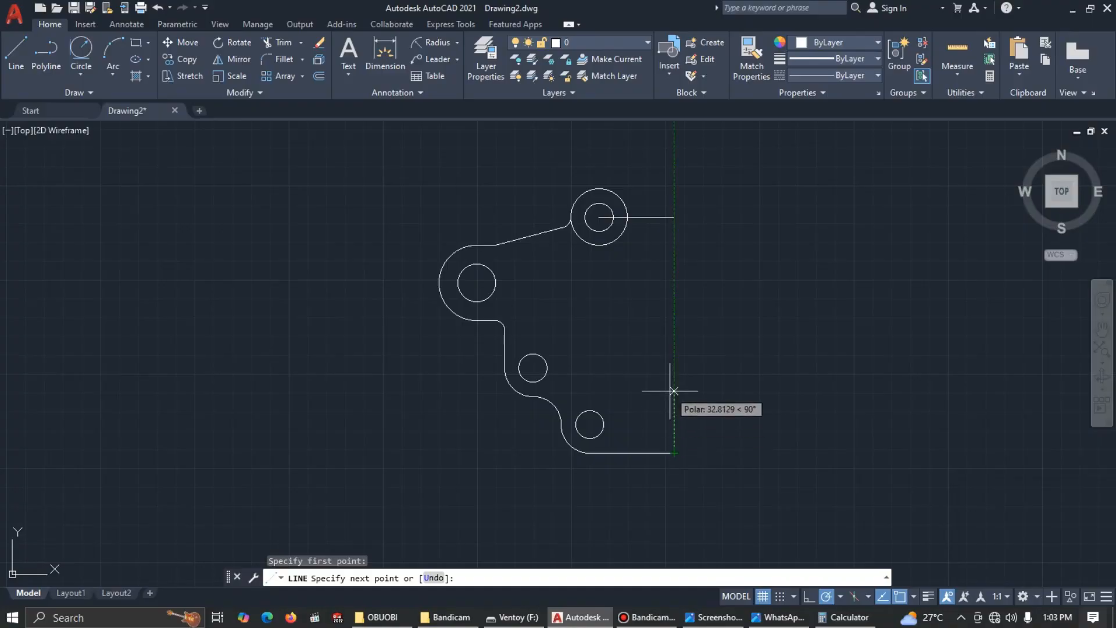
text(115)
key(Return)
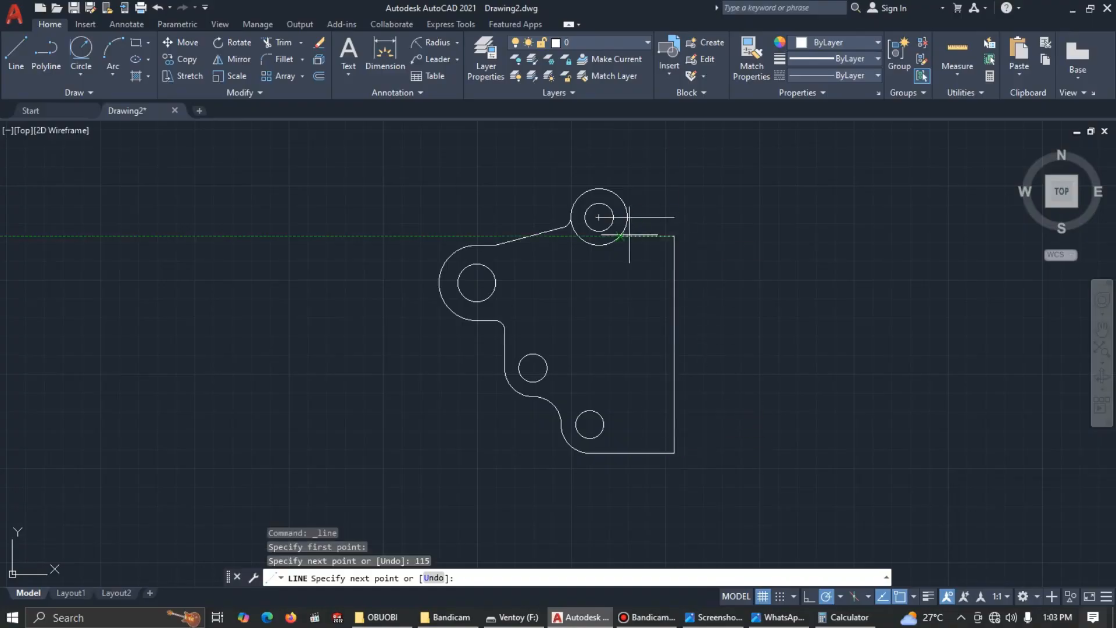
key(alt+Tab)
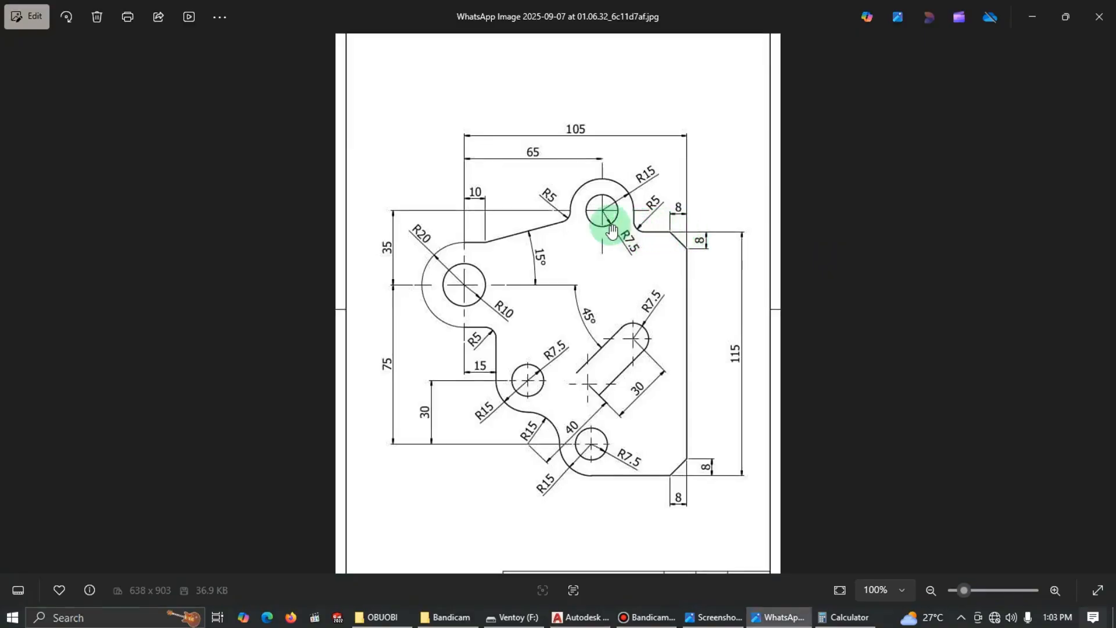
key(alt+Tab)
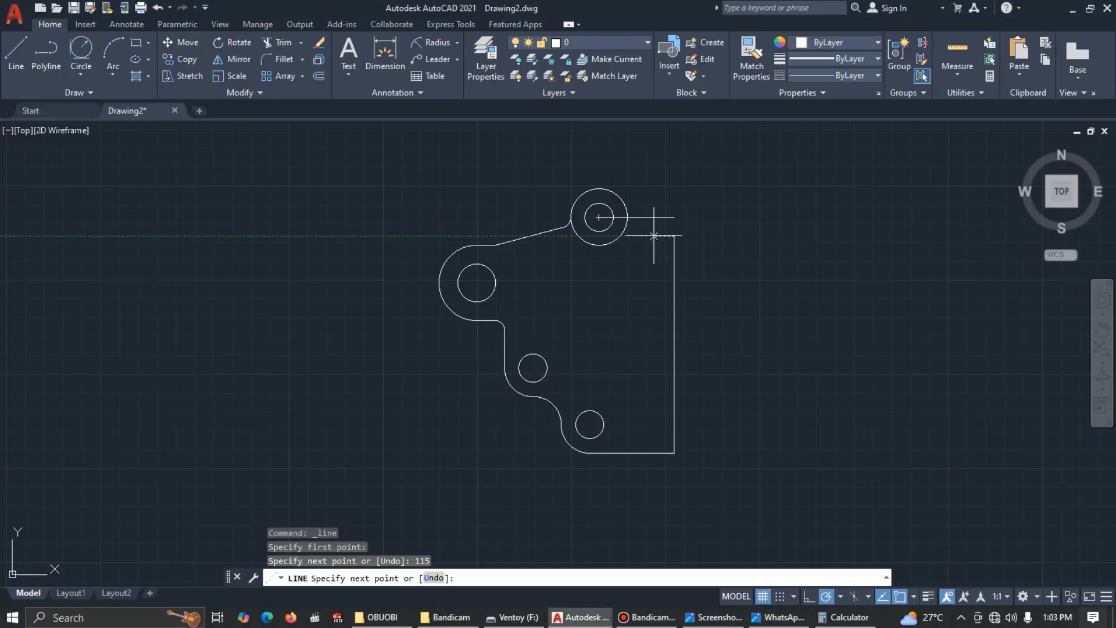
click(621, 236)
key(Escape)
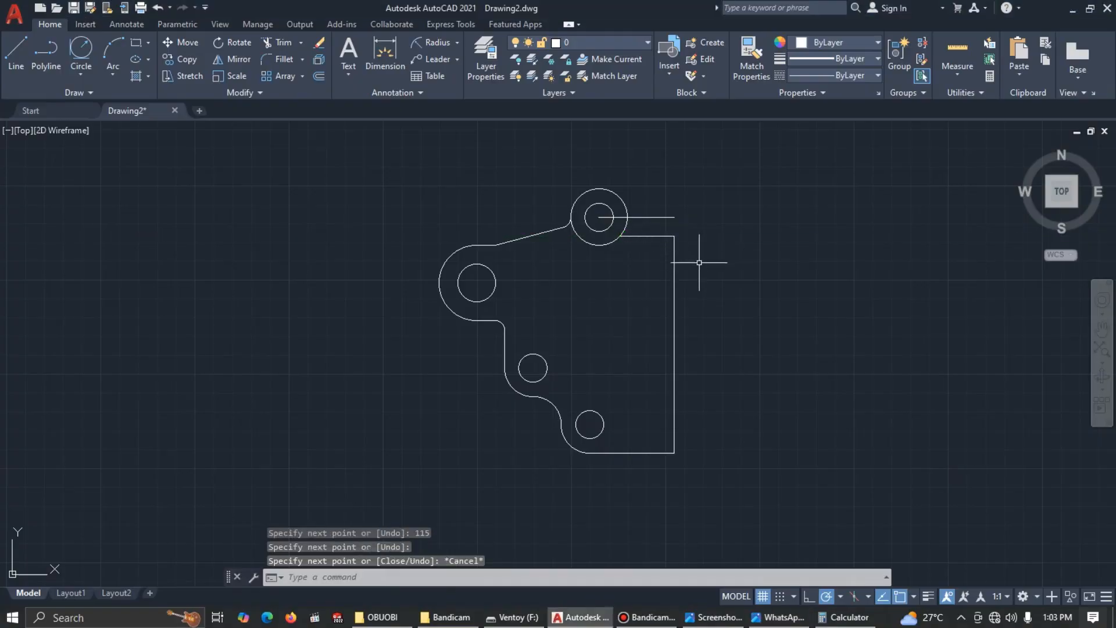
Delete the horizontal construction line running right from the upper hole's centre
click(654, 214)
click(642, 220)
key(Delete)
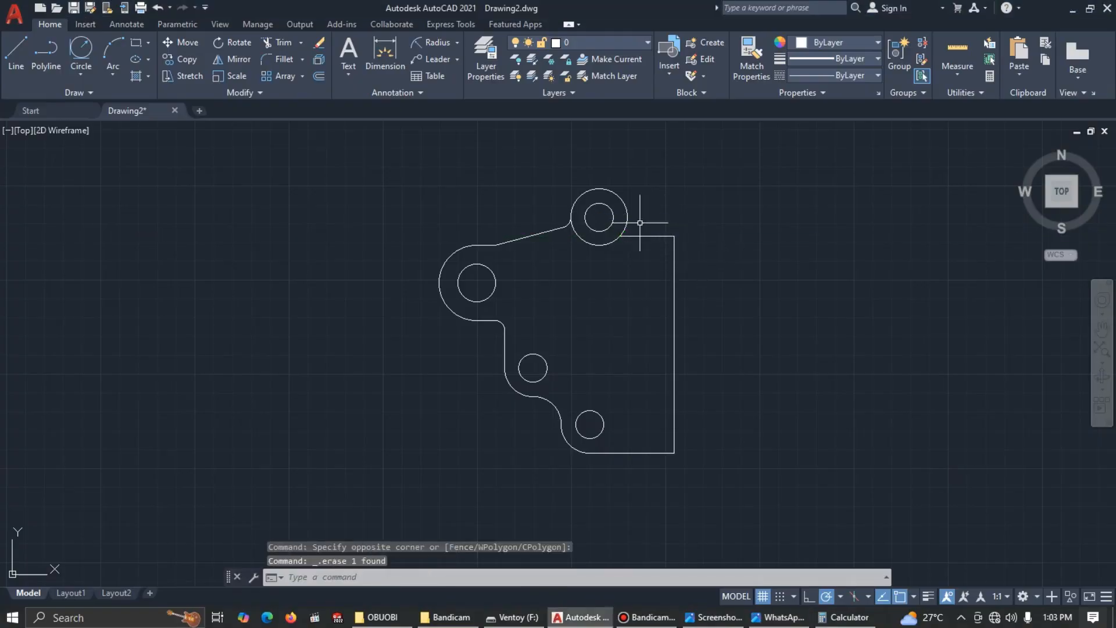
Draw a vertical line from the right quadrant of the upper hole's outer circle down to the plate's top edge
scroll(639, 241, up, 2)
key(alt+Tab)
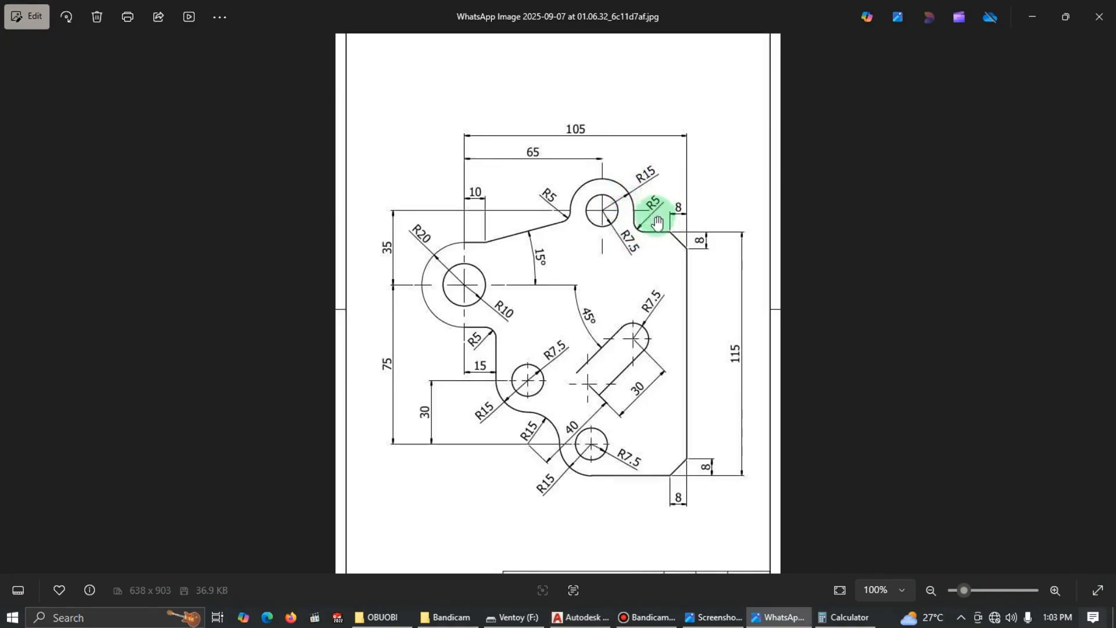
key(alt+Tab)
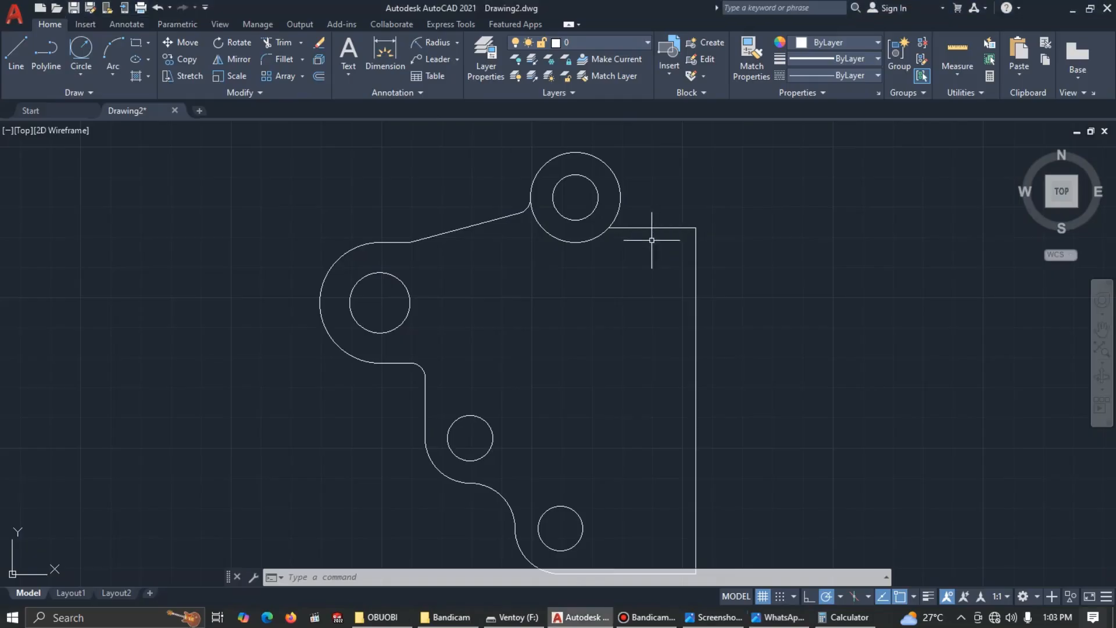
click(17, 49)
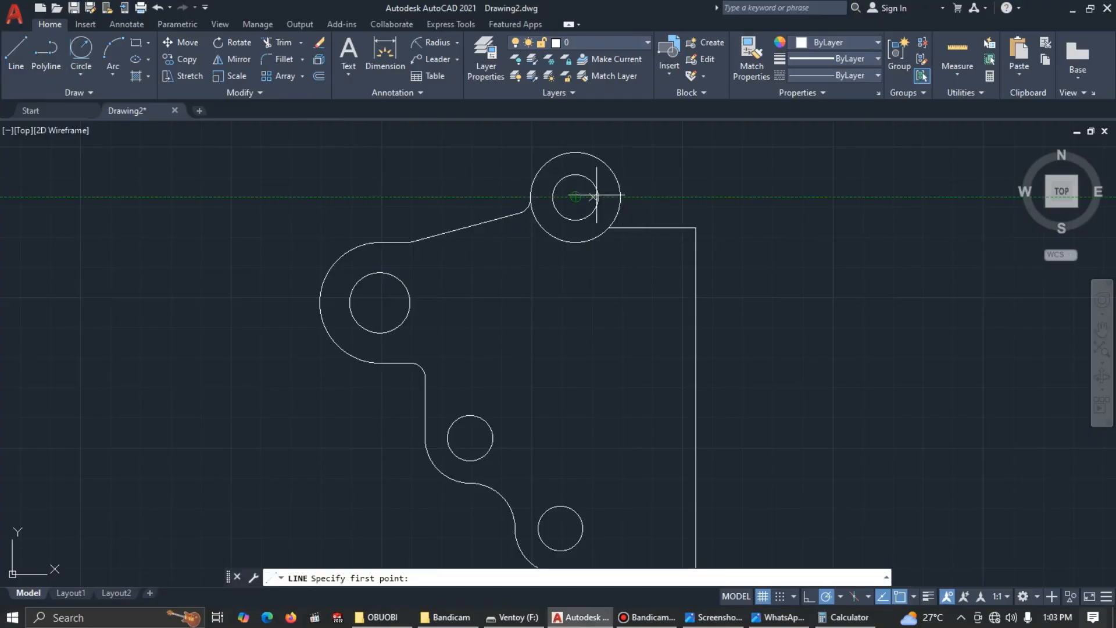
click(620, 197)
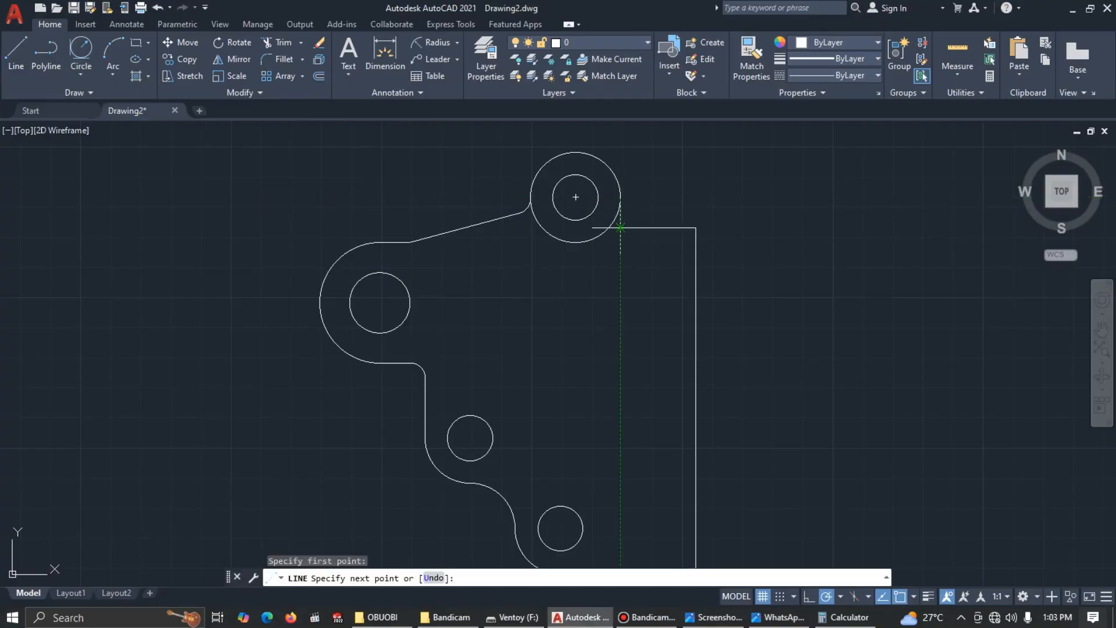
click(621, 227)
key(Escape)
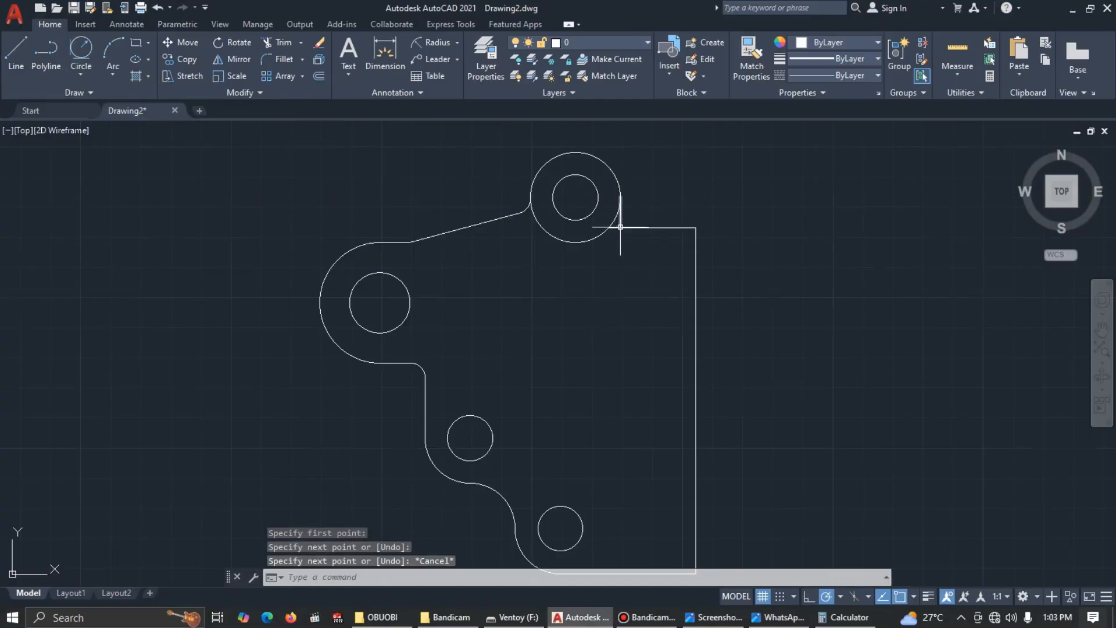
Fillet the corner between the short vertical line beside the upper hole and the plate's top edge with radius 5
scroll(639, 233, up, 4)
scroll(674, 181, down, 2)
middle_drag(672, 181, 631, 224)
key(alt+Tab)
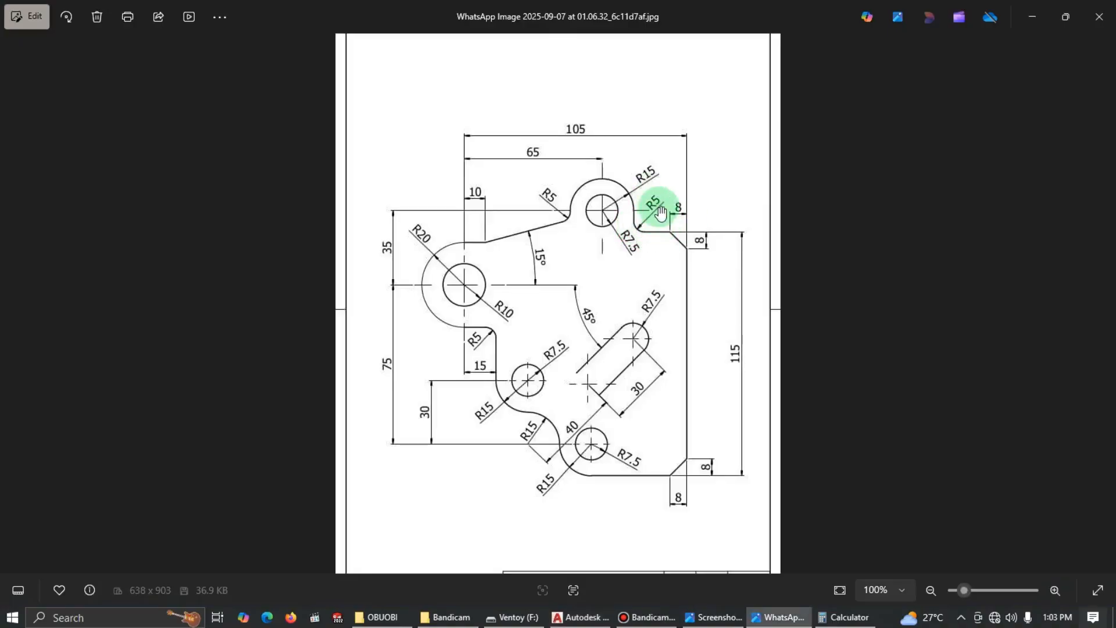
key(alt+Tab)
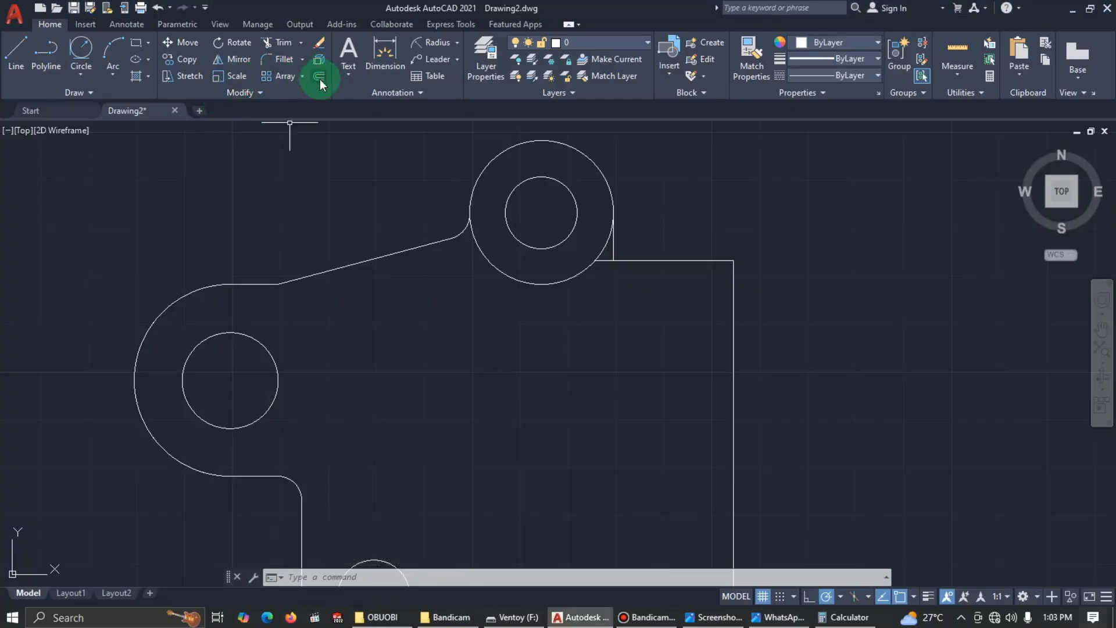
click(276, 58)
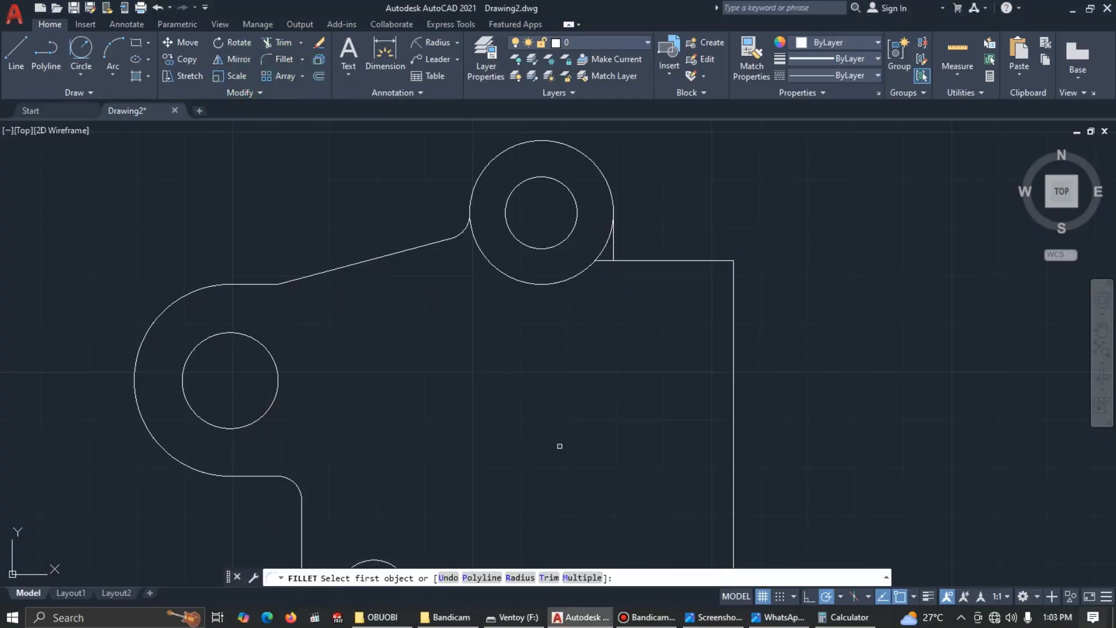
click(519, 578)
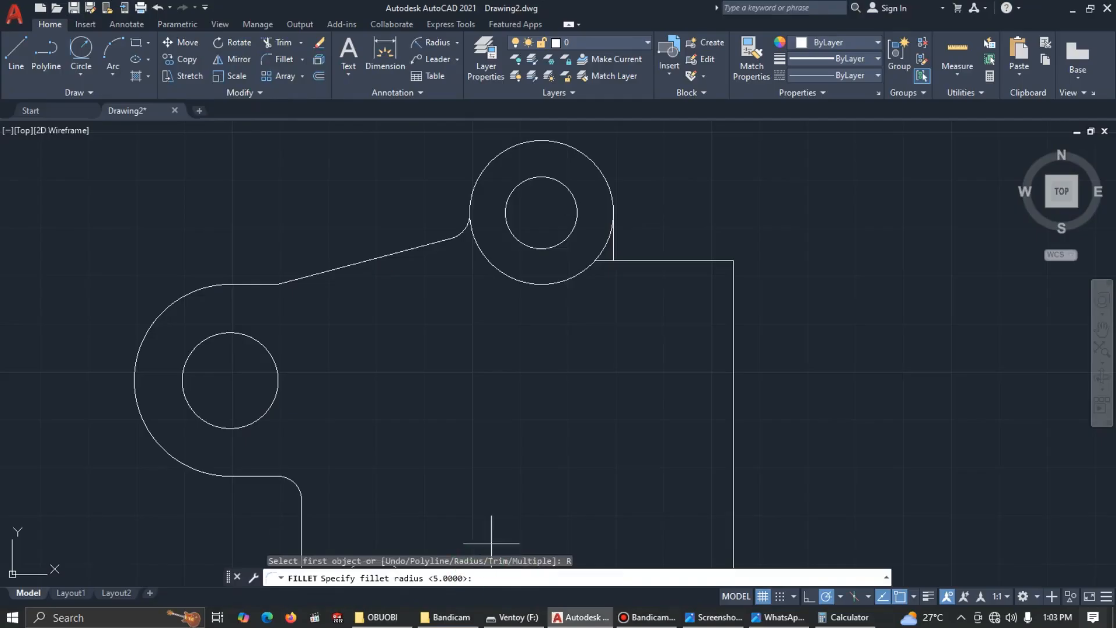
key(Return)
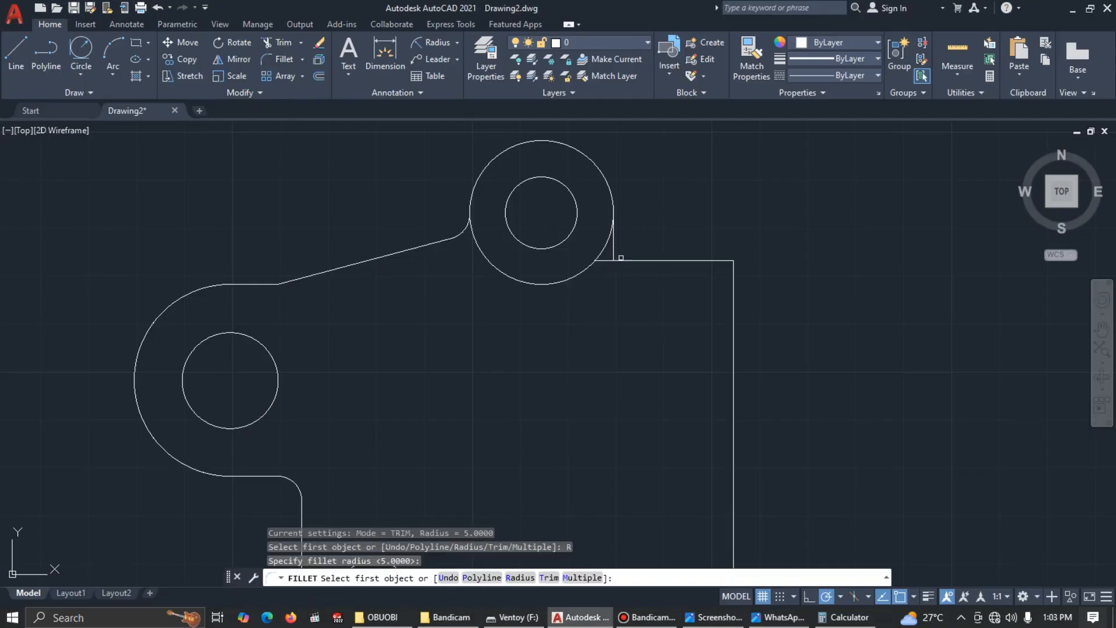
click(612, 241)
click(632, 260)
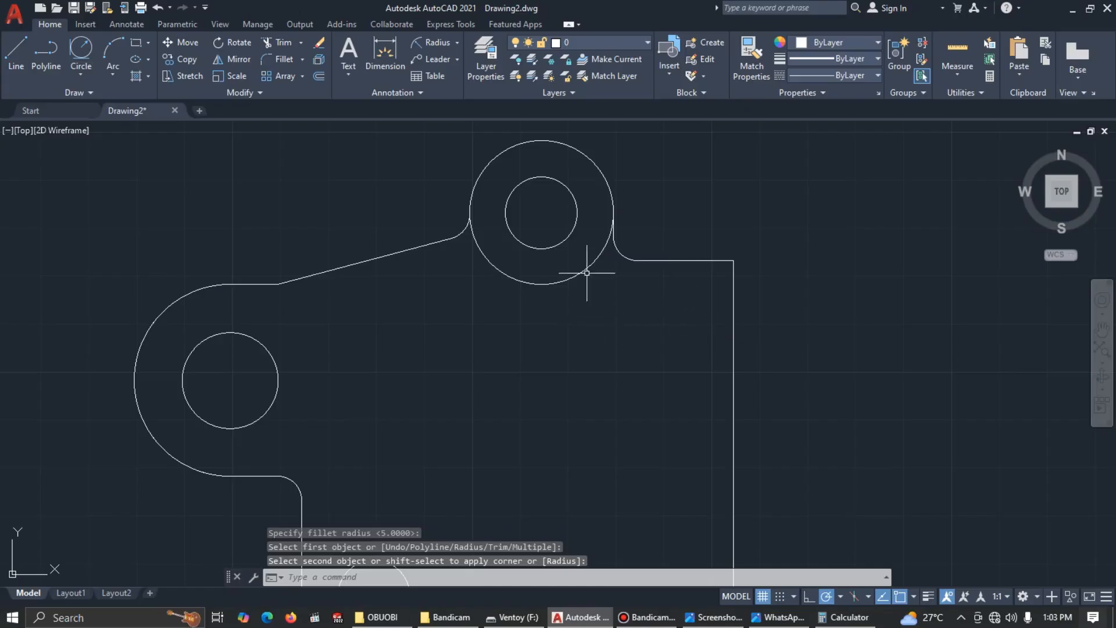
Trim the lower inner portion of the upper hole's outer circle between its two side fillets
click(205, 89)
text(tr)
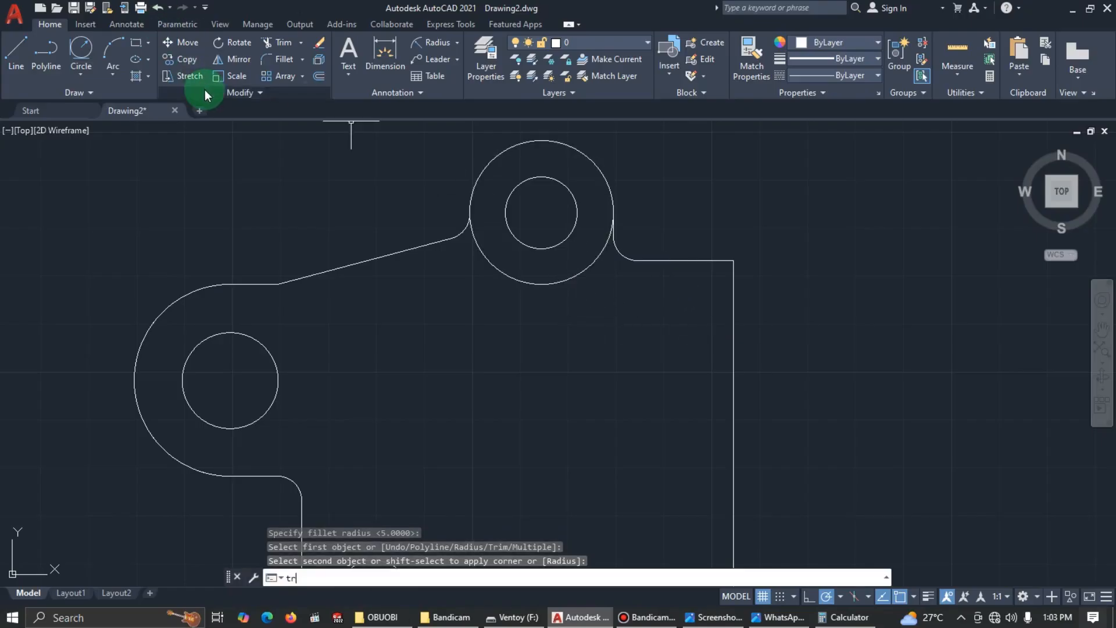
key(Return)
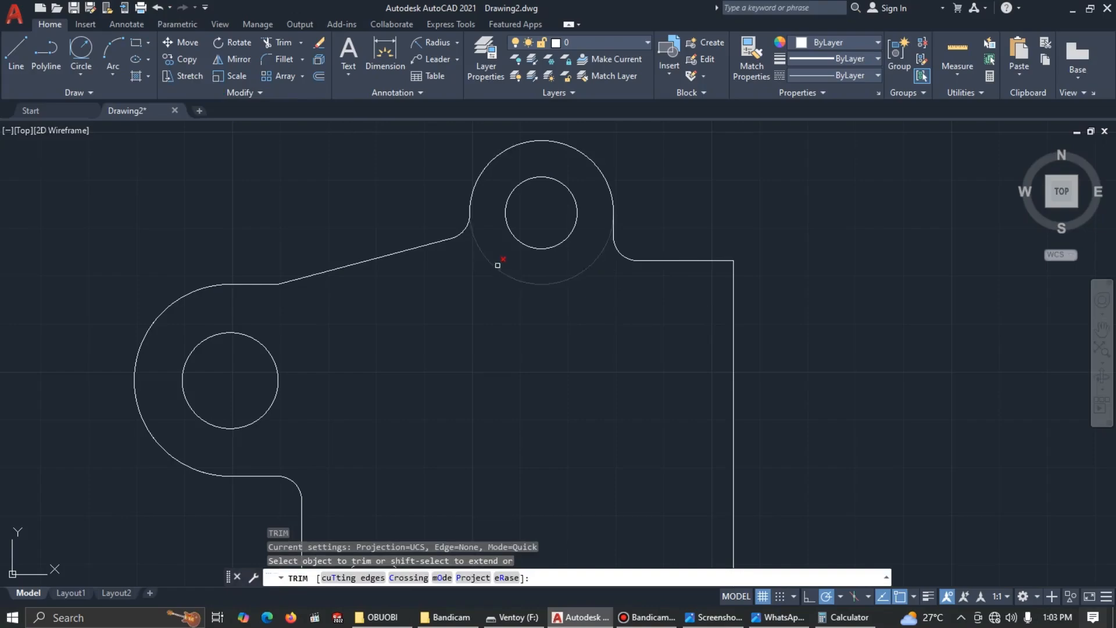
drag(510, 258, 476, 279)
scroll(537, 297, down, 2)
middle_drag(552, 377, 581, 329)
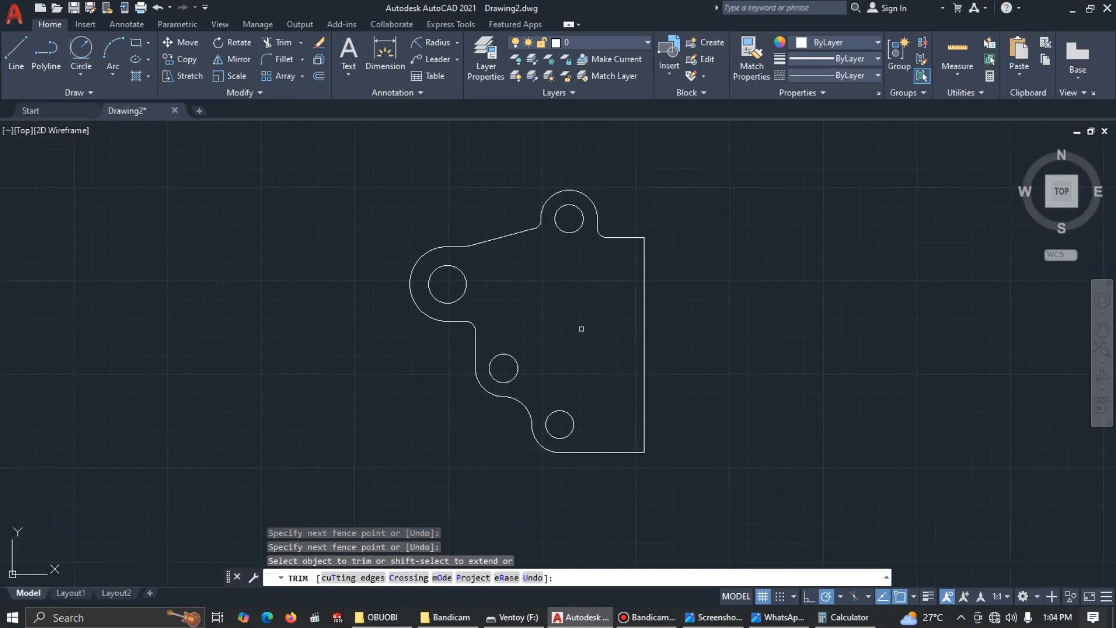
Check the corner chamfer dimensions in the reference image and shorten the plate's right vertical edge by 8 at its upper end
key(alt+Tab)
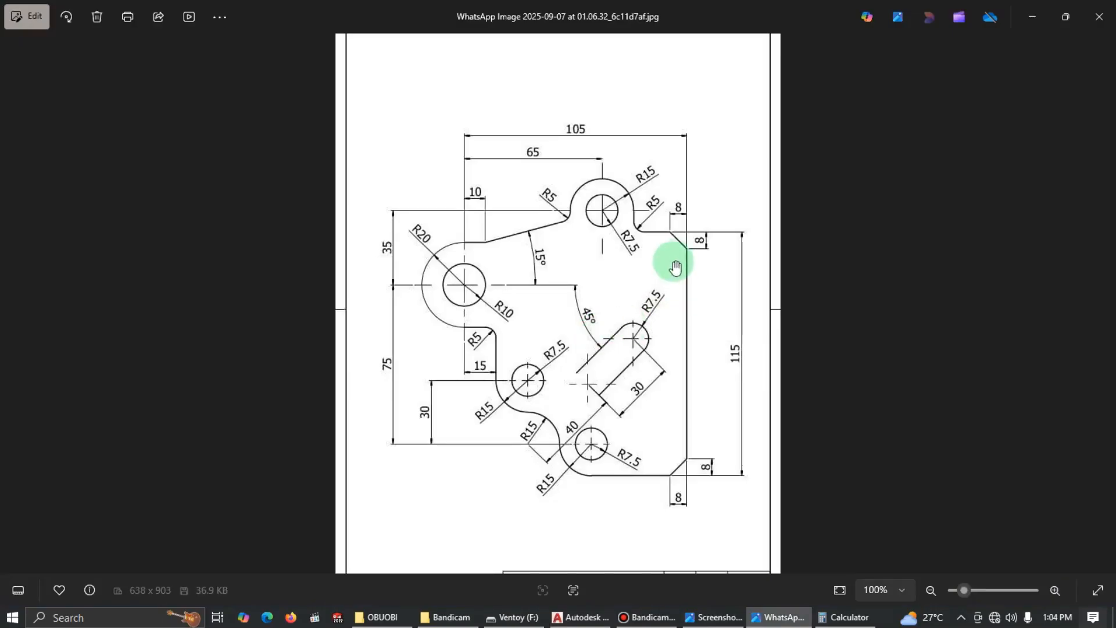
scroll(669, 236, down, 2)
scroll(653, 249, up, 3)
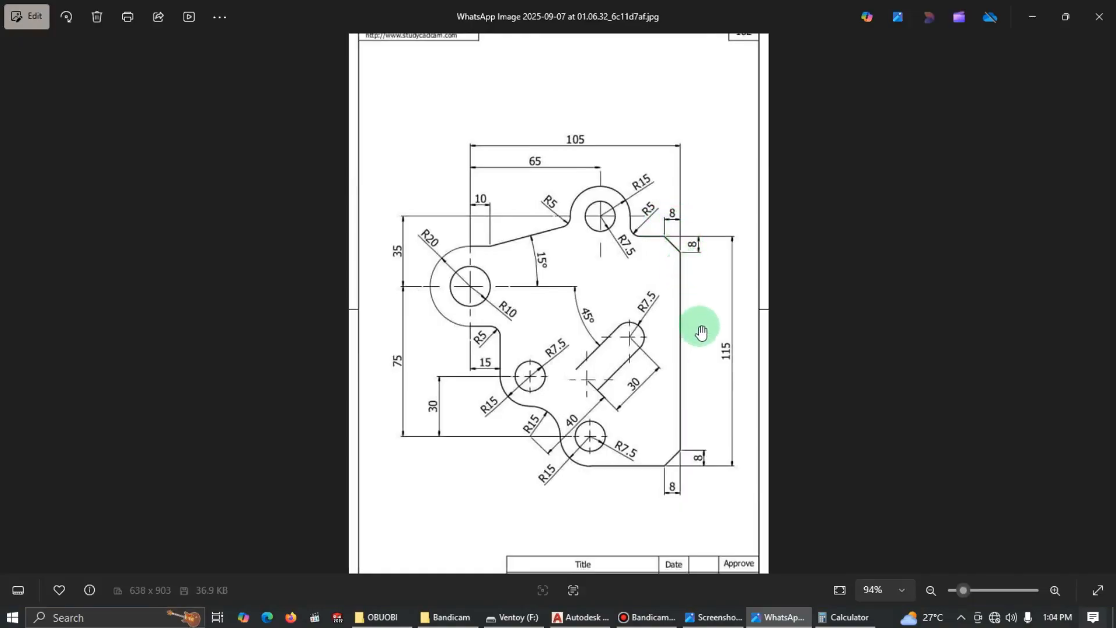
key(alt+Tab)
scroll(640, 226, up, 5)
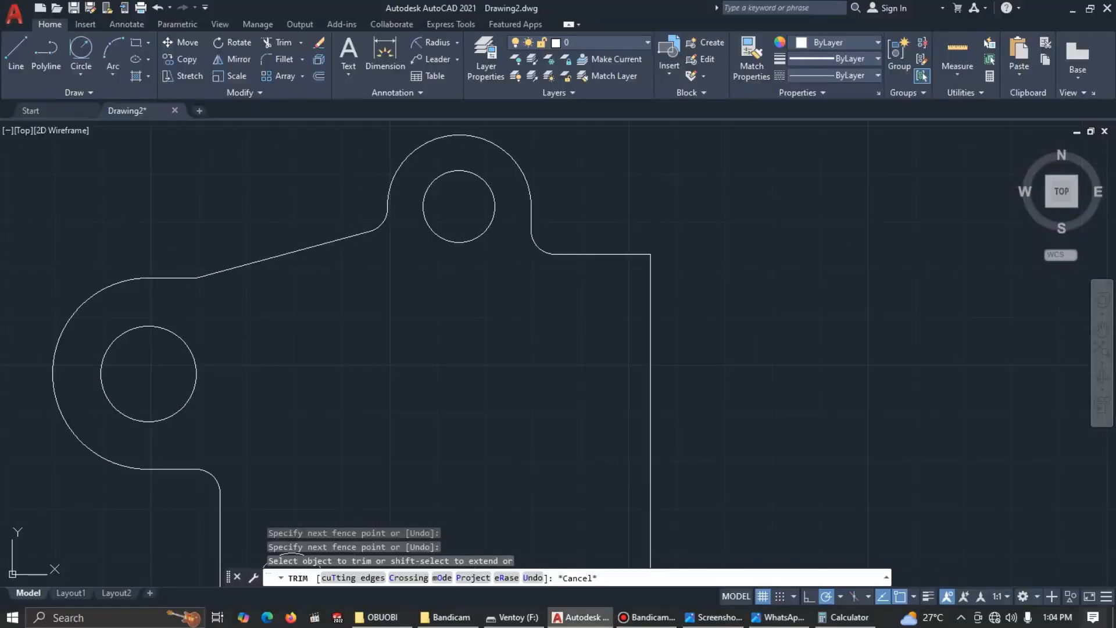
click(650, 273)
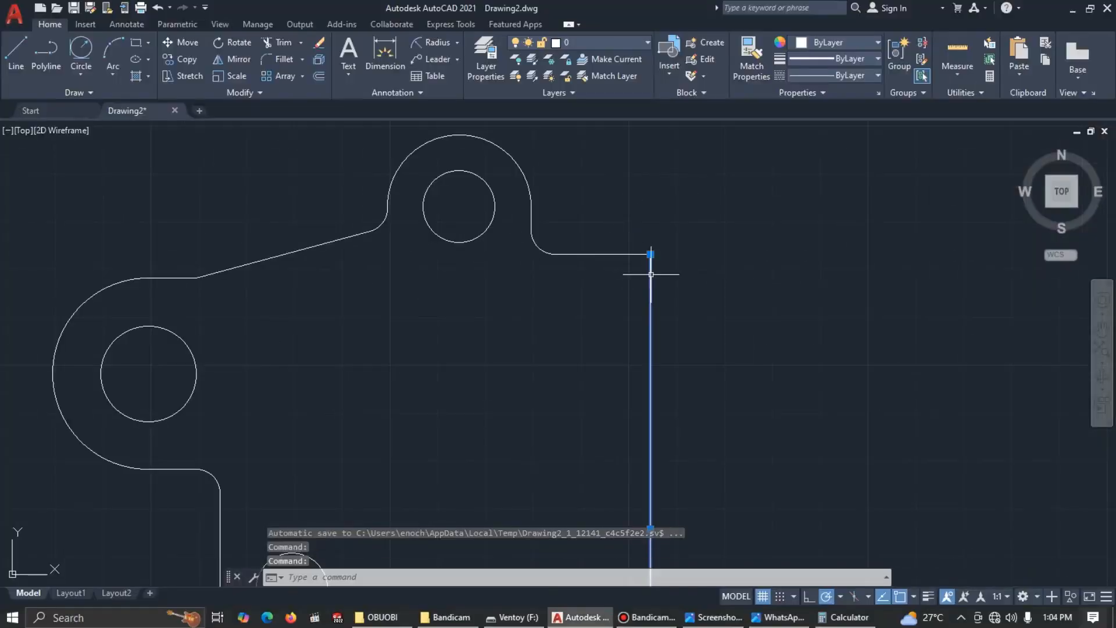
click(650, 254)
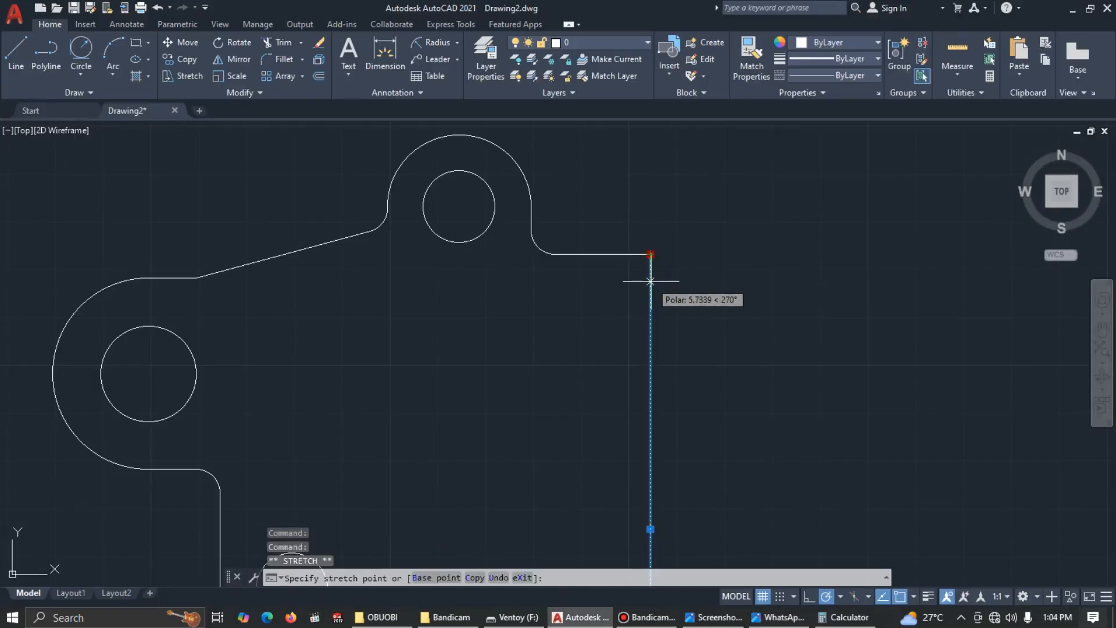
text(8)
key(Return)
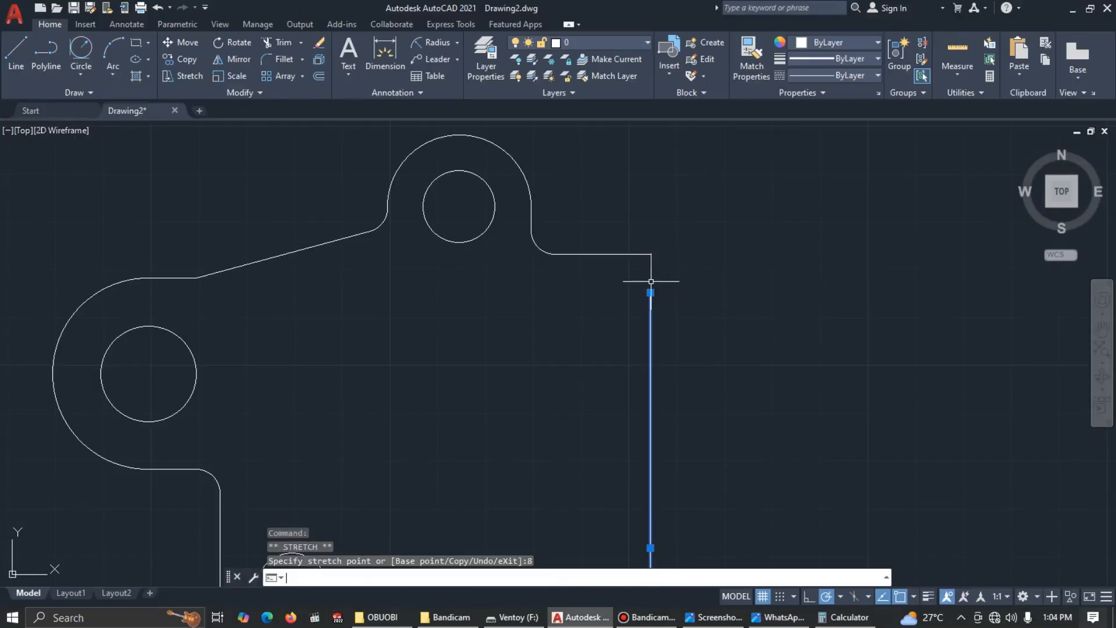
key(Escape)
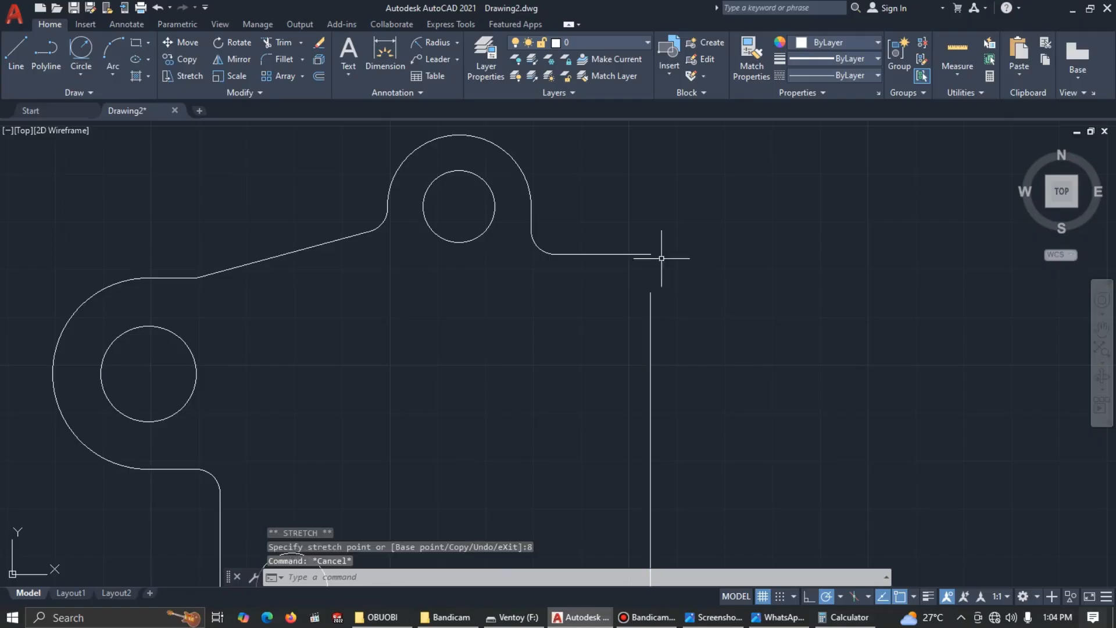
Shorten the plate's top edge by 8 at its right end
click(630, 249)
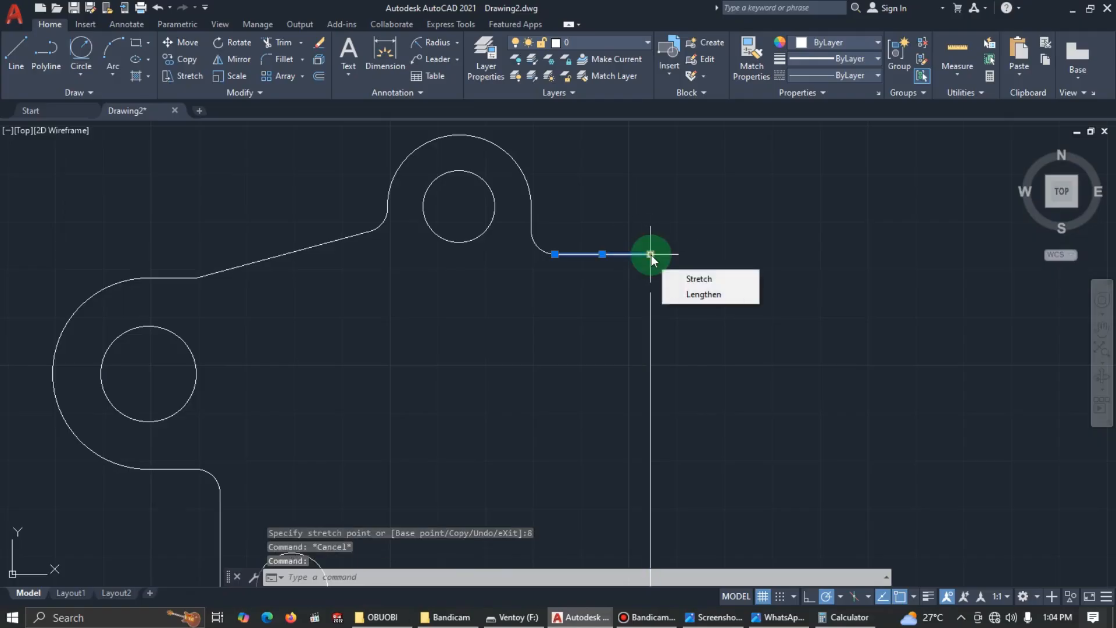
click(649, 254)
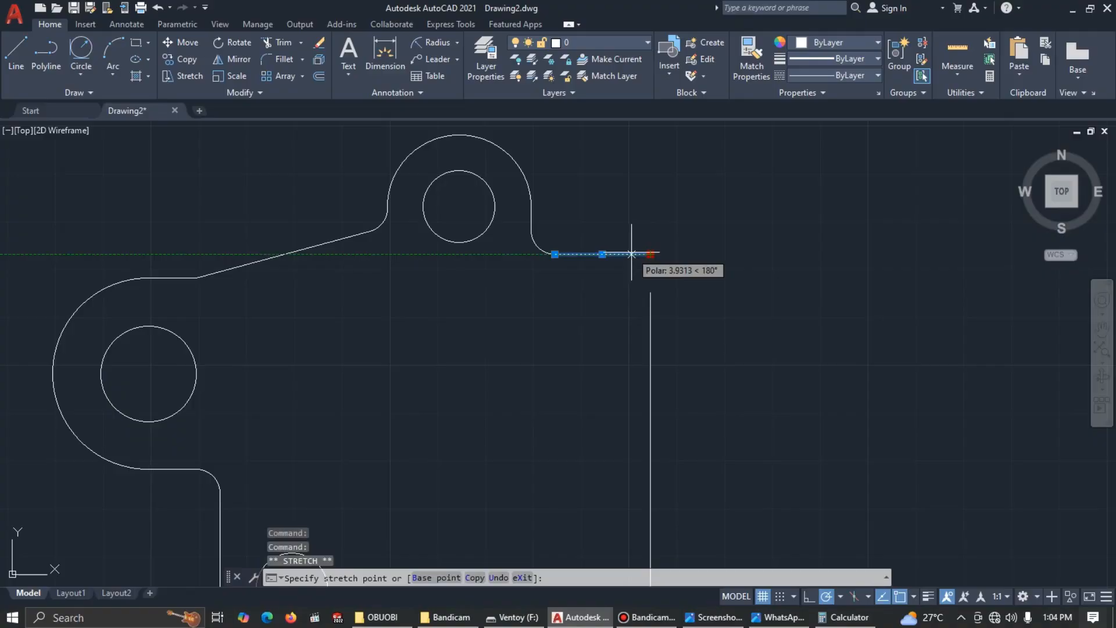
text(8)
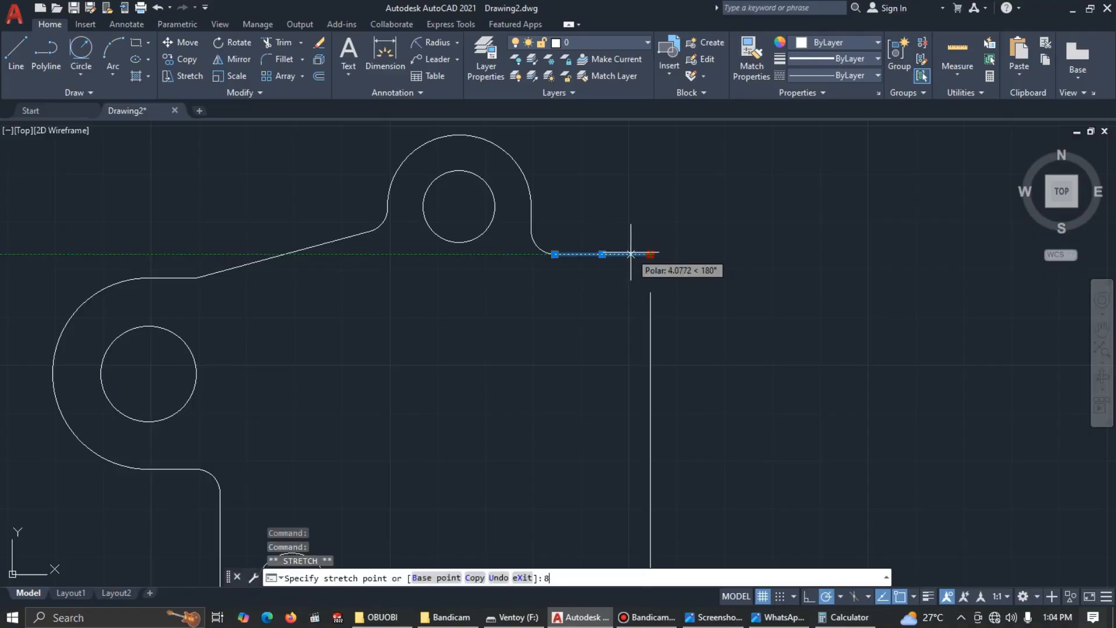
key(Return)
key(Escape)
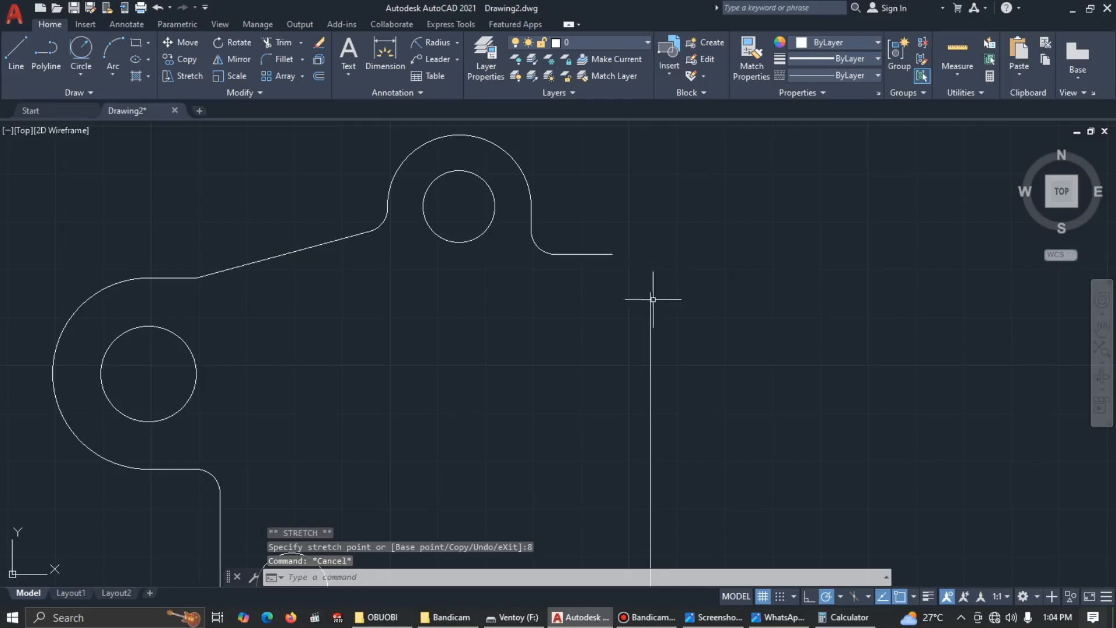
Draw the upper-right chamfer line from the top edge's right end to the upper end of the right vertical edge
click(16, 53)
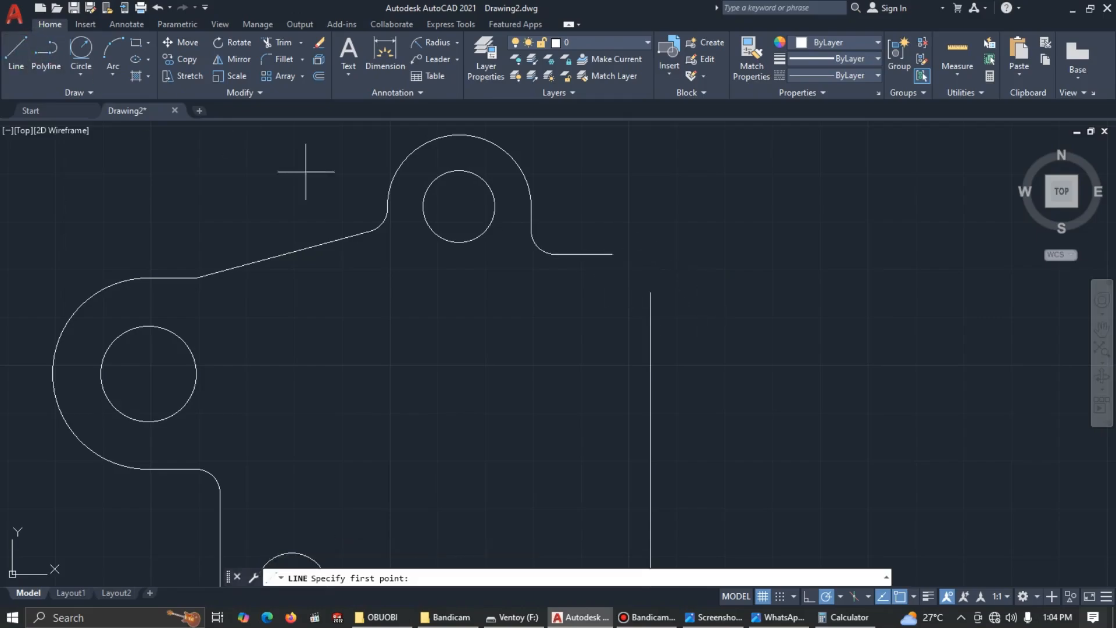
click(612, 254)
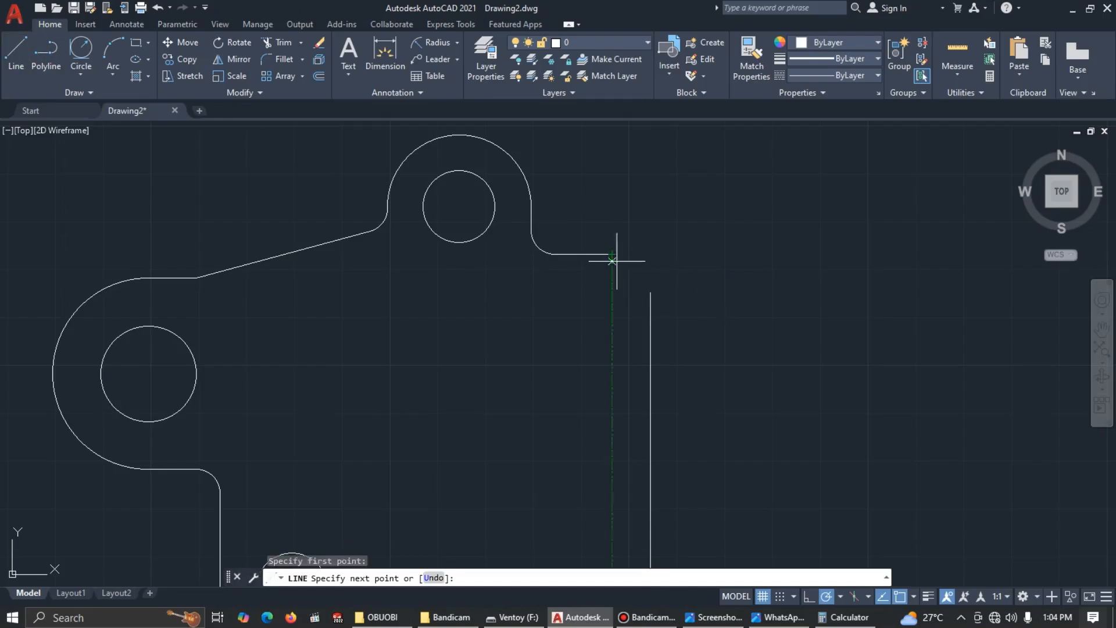
click(650, 293)
key(Escape)
Shorten the plate's right vertical edge by 8 at its lower end
scroll(694, 329, down, 2)
middle_drag(692, 449, 664, 335)
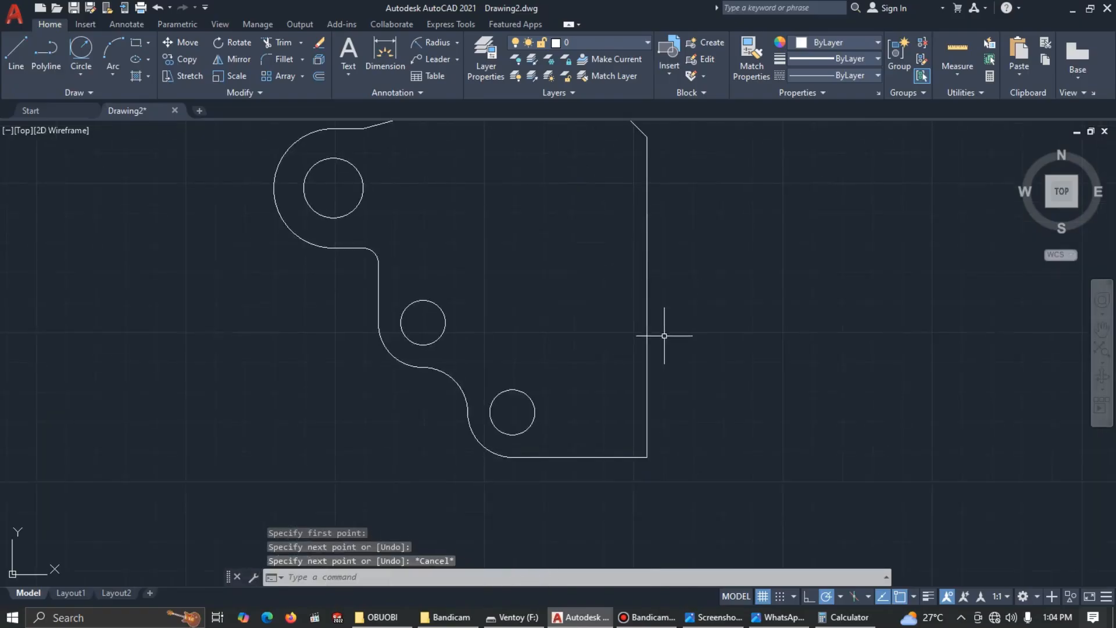
key(Escape)
click(649, 444)
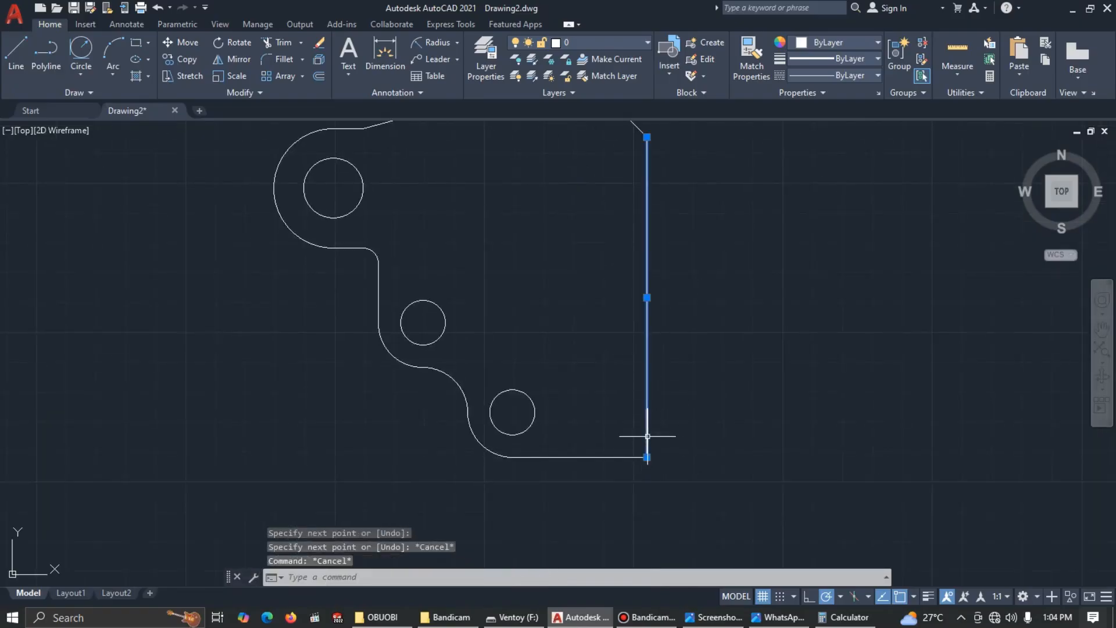
click(647, 456)
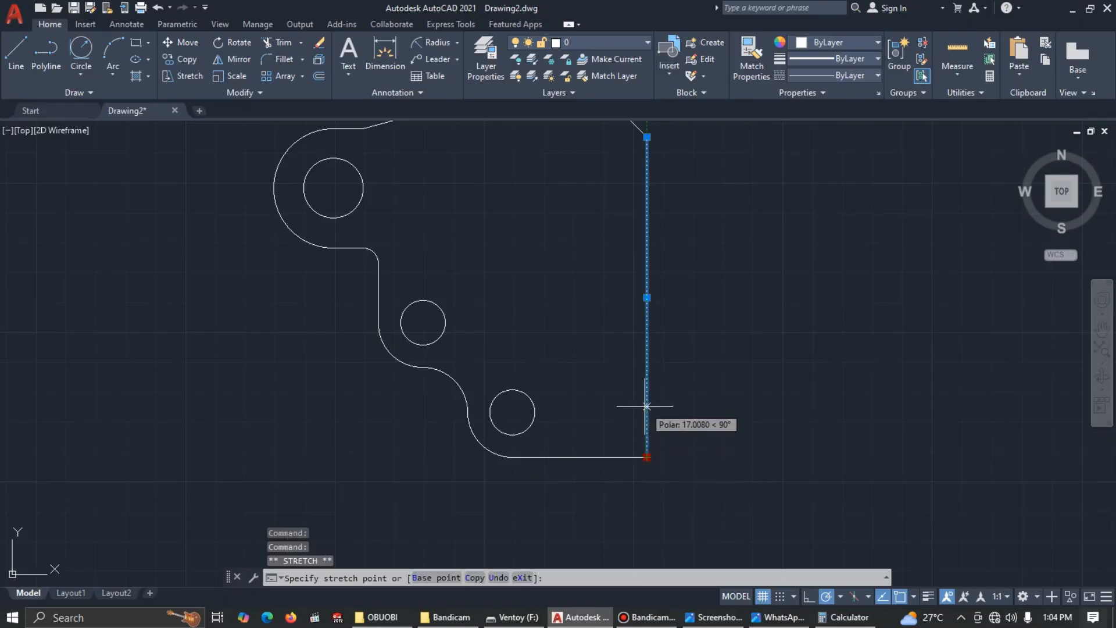
text(8)
key(Return)
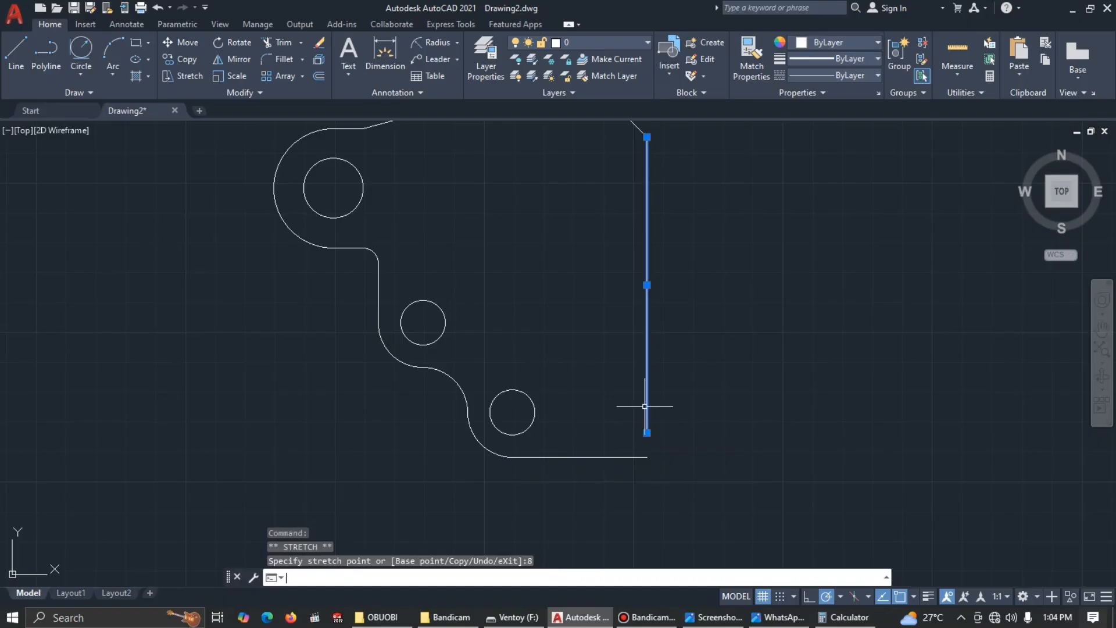
key(Escape)
Shorten the plate's bottom edge by 8 at its right end
click(629, 457)
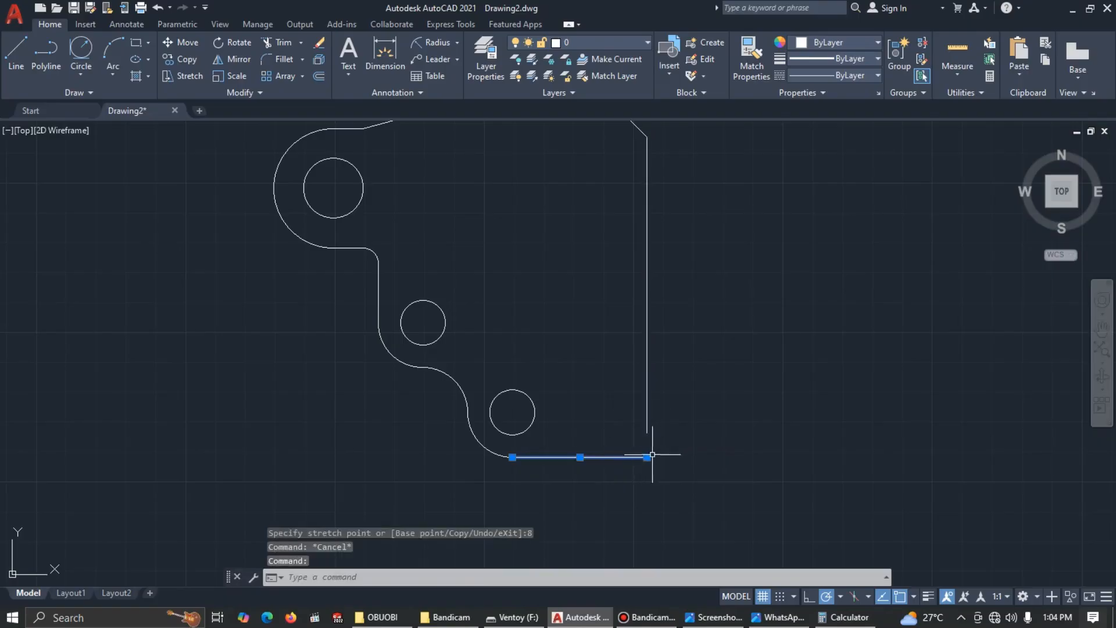
click(647, 458)
text(8)
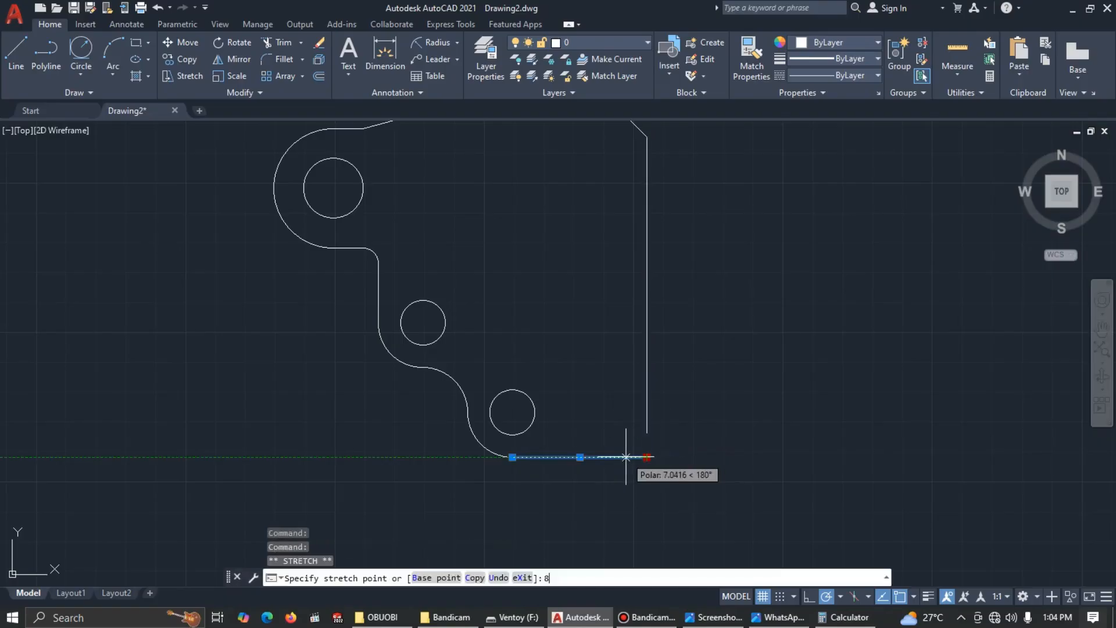
key(Return)
key(Escape)
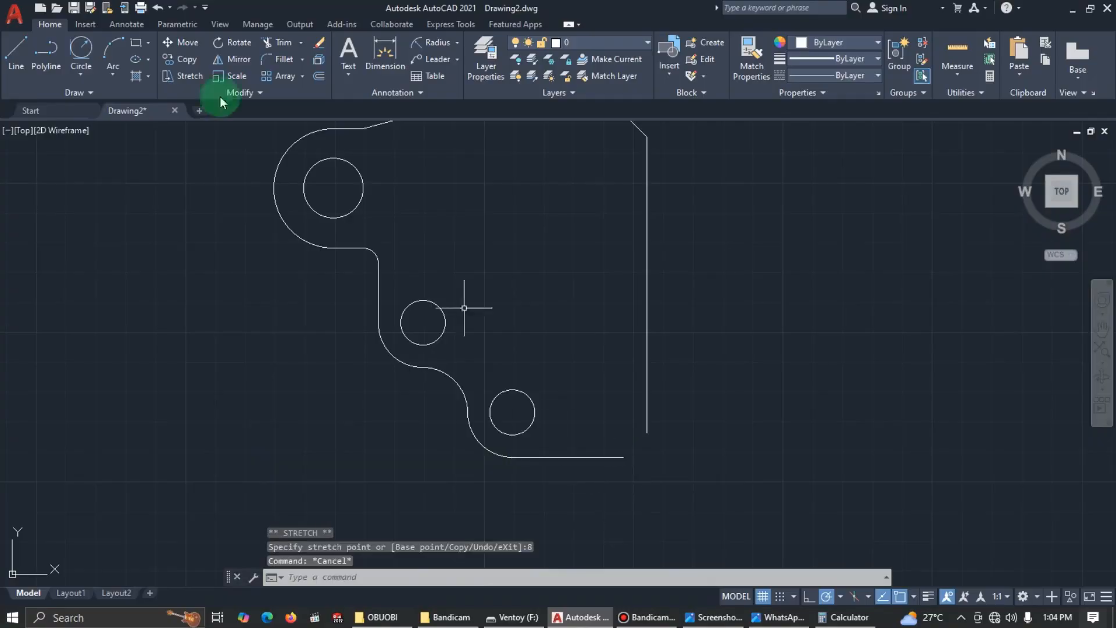
Draw the lower-right chamfer line from the right edge's lower end to the bottom edge's right end
click(15, 54)
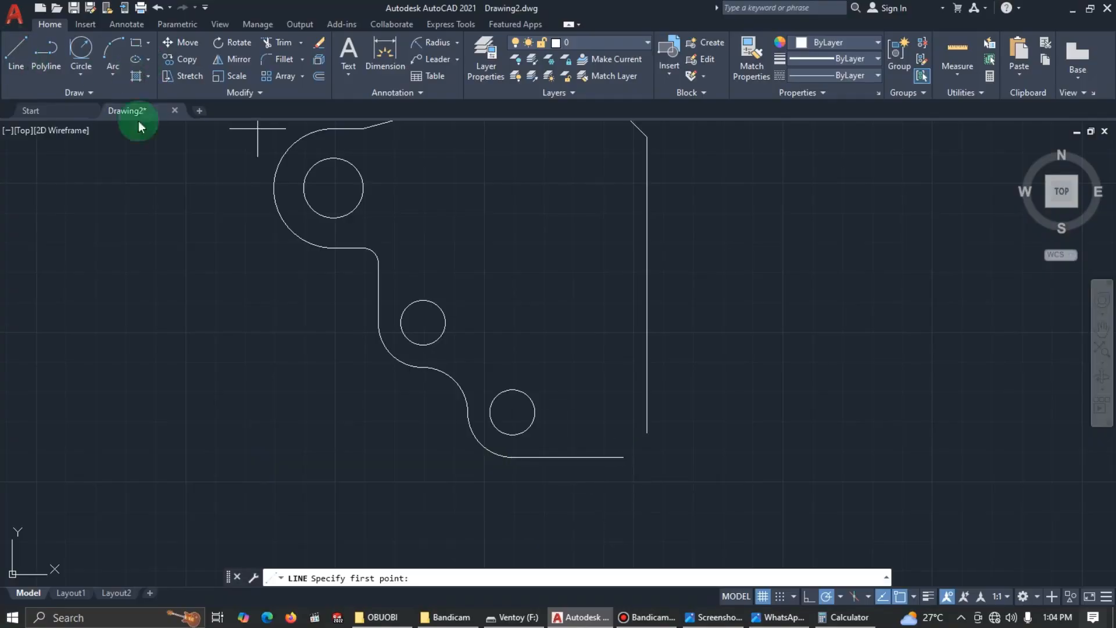
click(646, 433)
click(623, 457)
key(Escape)
Check the slot dimensions in the reference image and draw a 40-unit line at 45° from the center of the concave R15 arc
scroll(698, 439, down, 2)
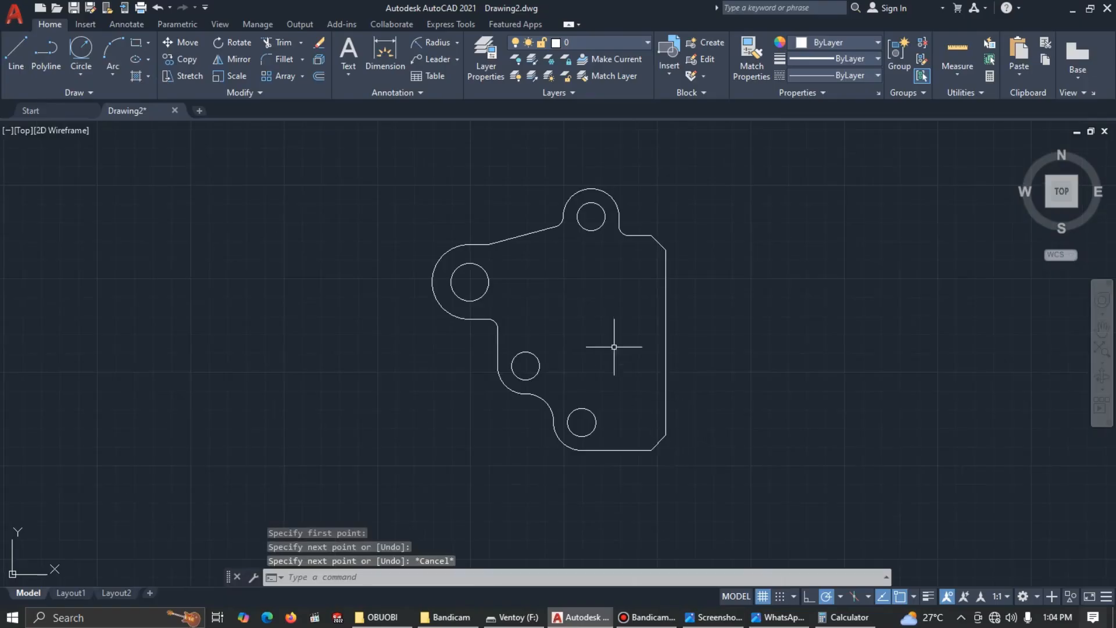
middle_drag(614, 347, 613, 356)
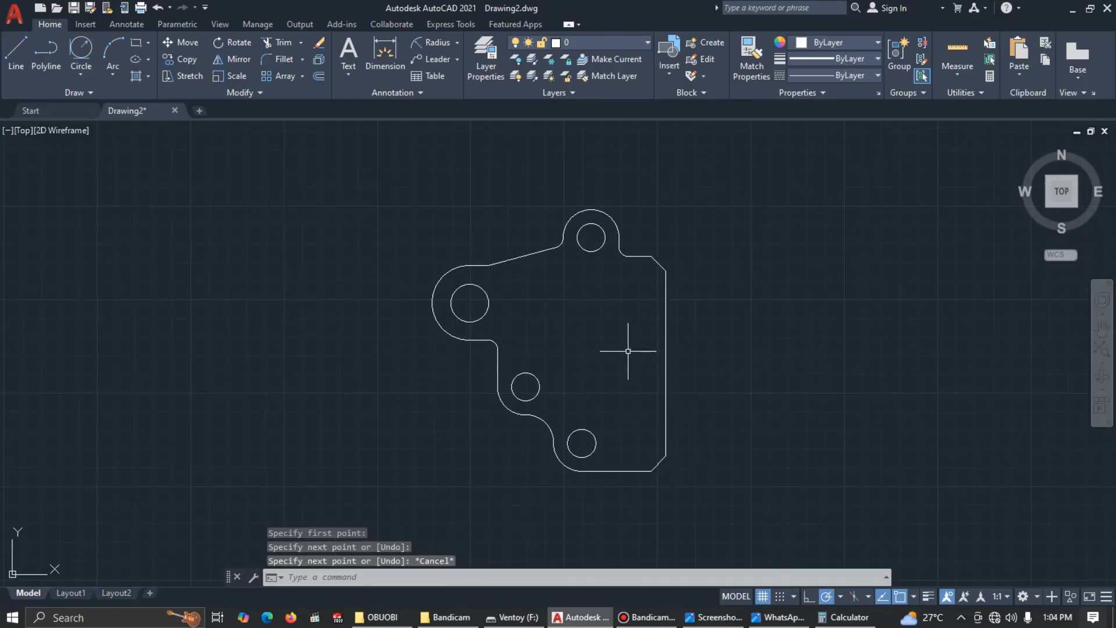
key(alt+Tab)
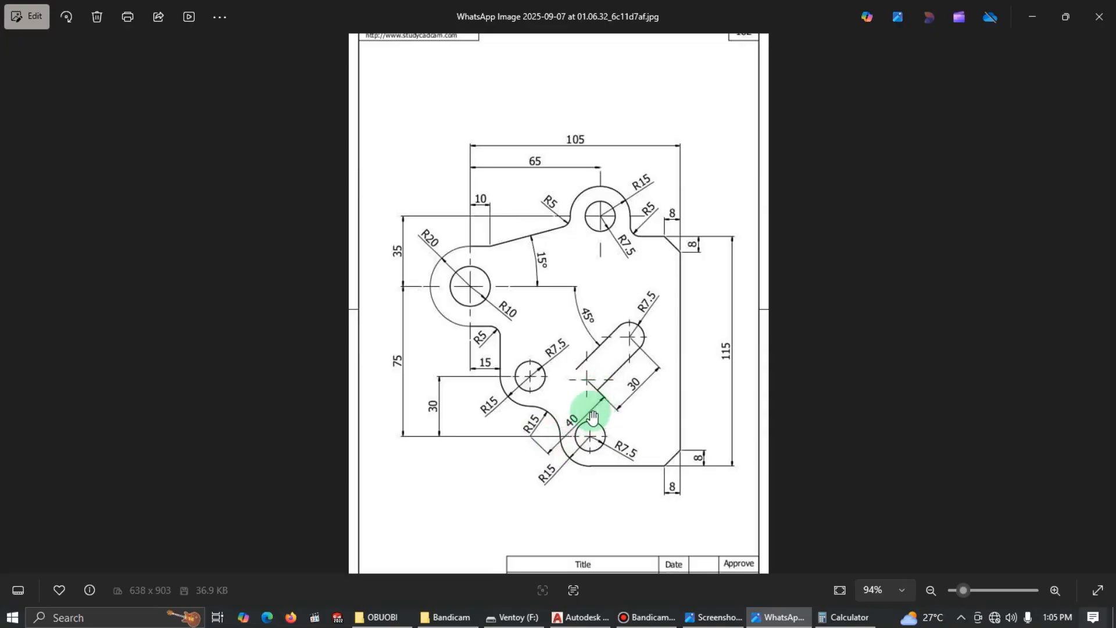
key(alt+Tab)
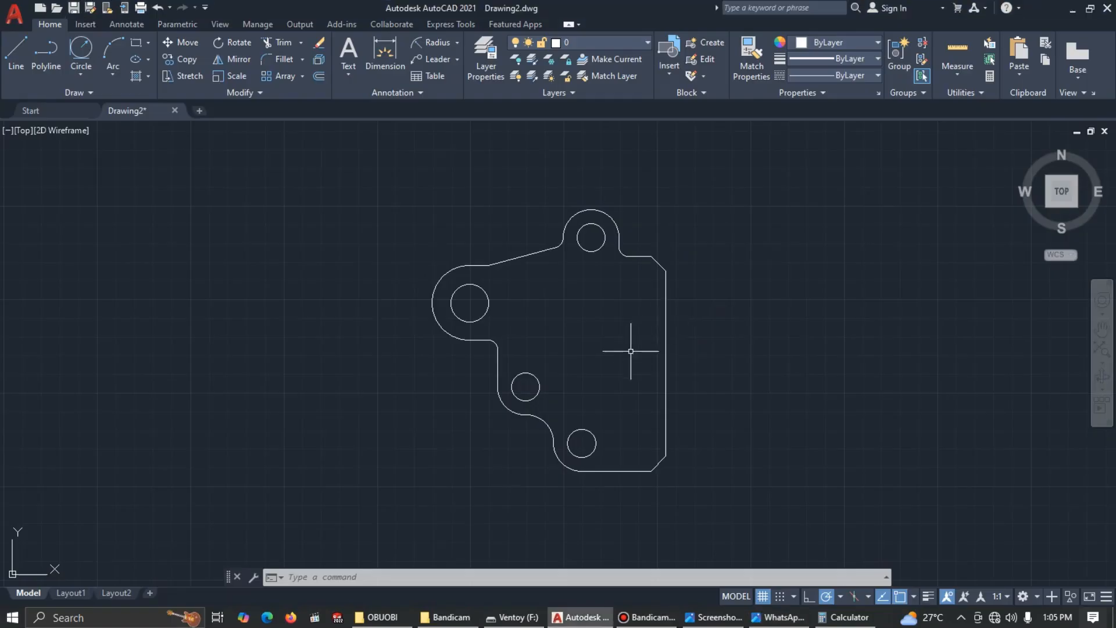
click(16, 52)
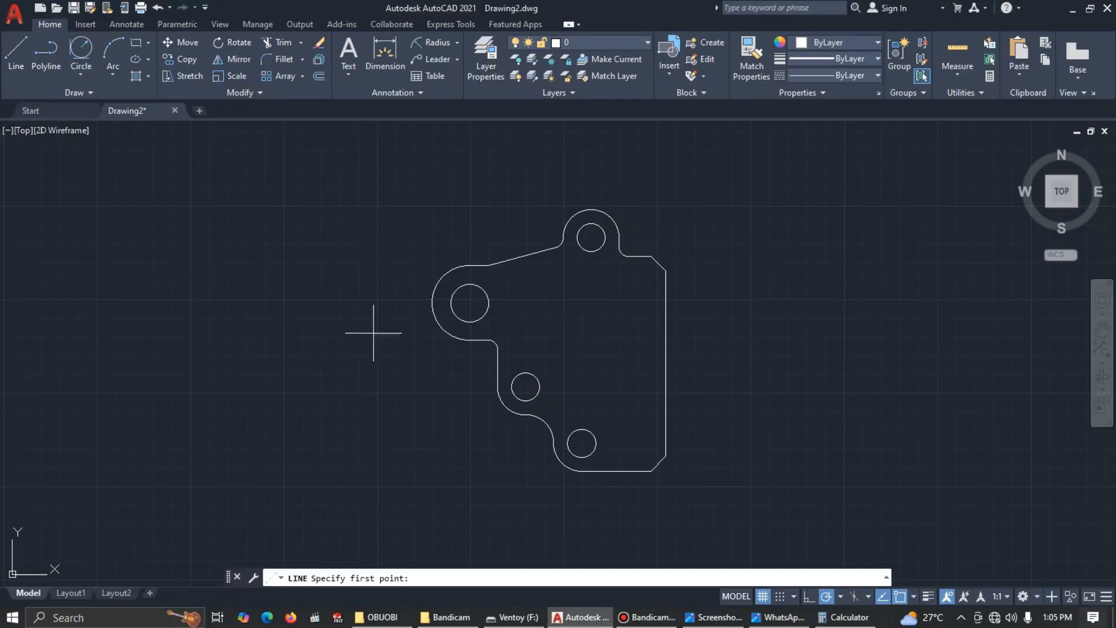
click(525, 443)
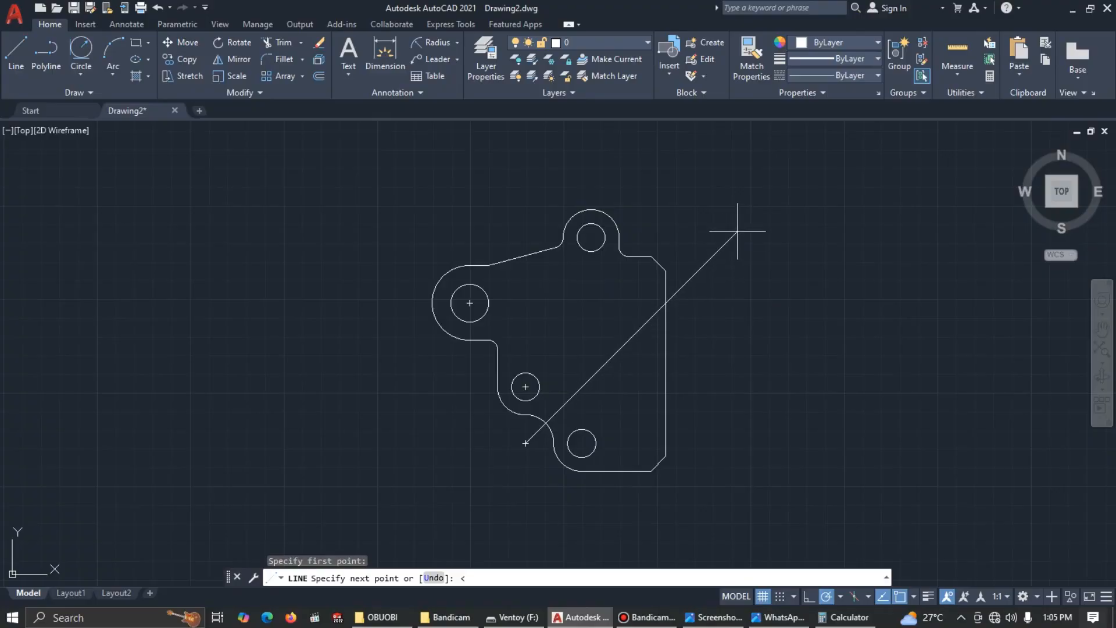
text(<45)
key(Return)
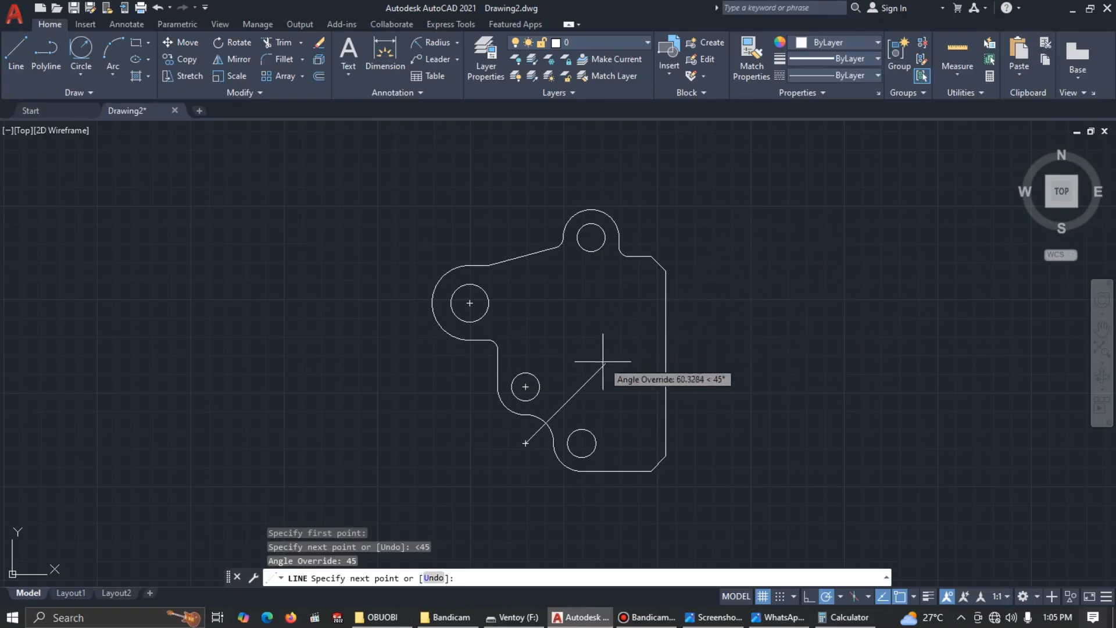
key(alt+Tab)
key(alt+Tab)
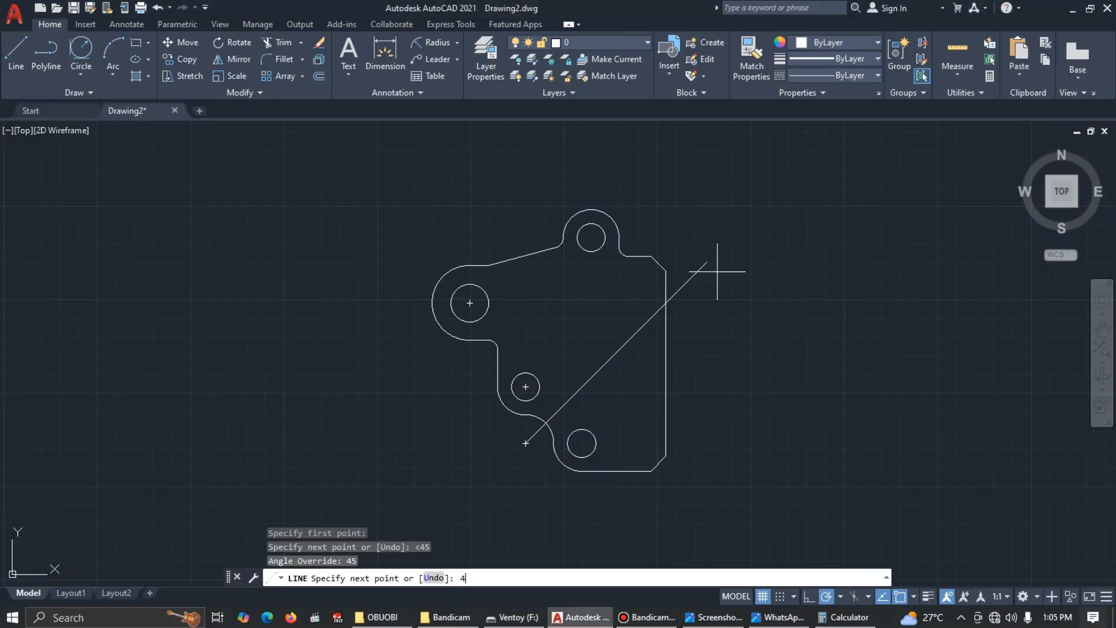
key(Return)
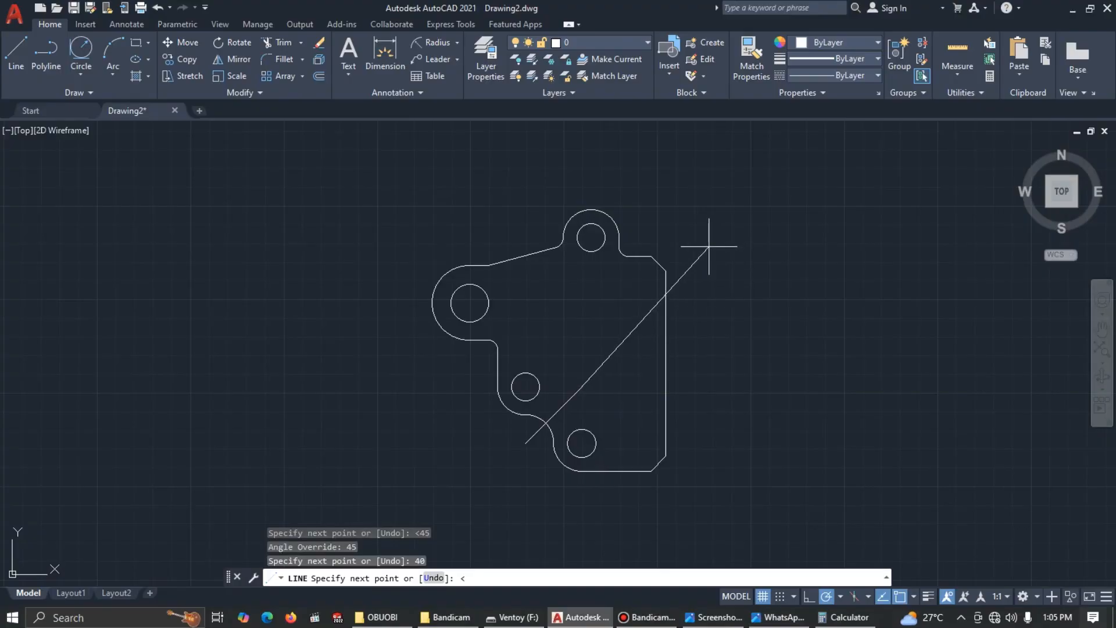
Continue the line from its upper end with a 30-unit segment at 45° as the slot's centerline
text(<45)
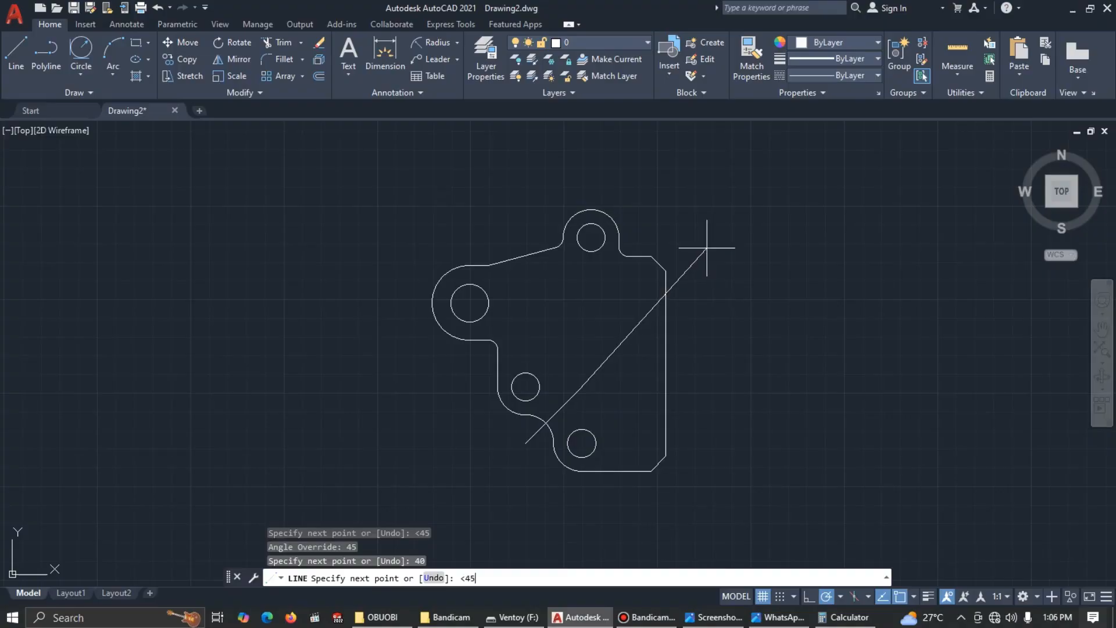
key(Return)
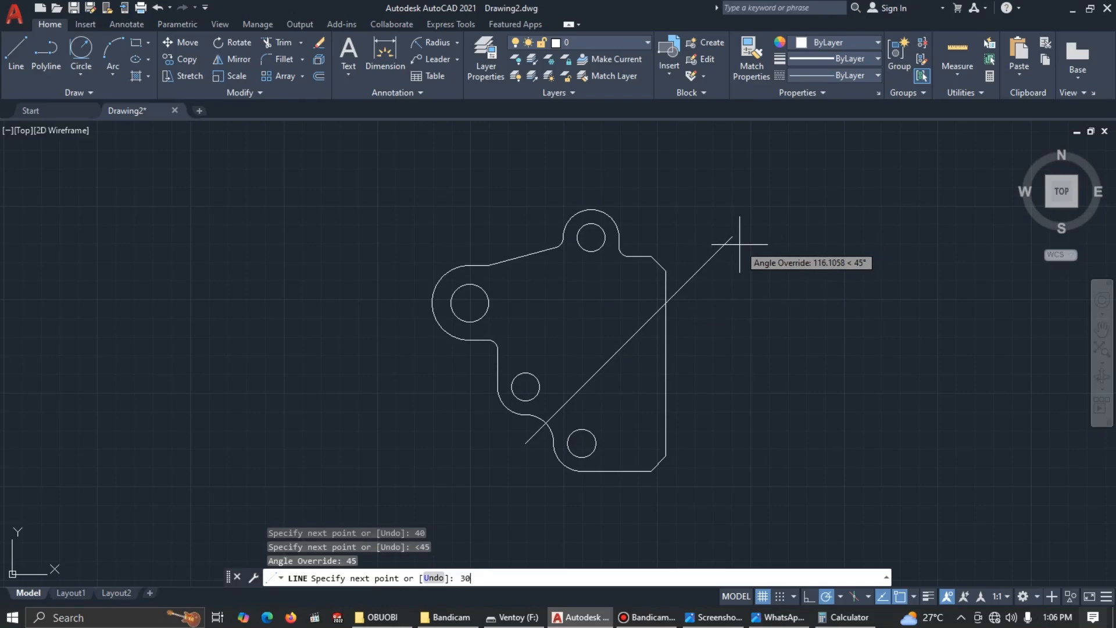
text(30)
key(Return)
key(Escape)
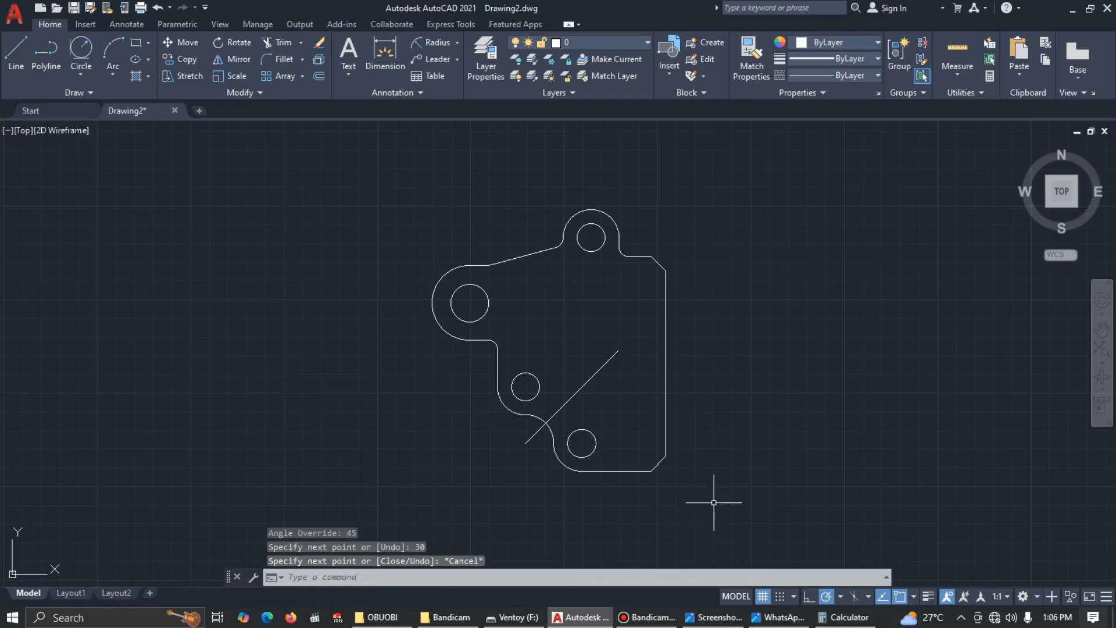
Compare the upper segment of the 45° line with the slot's 30 length in the reference image
key(alt+Tab)
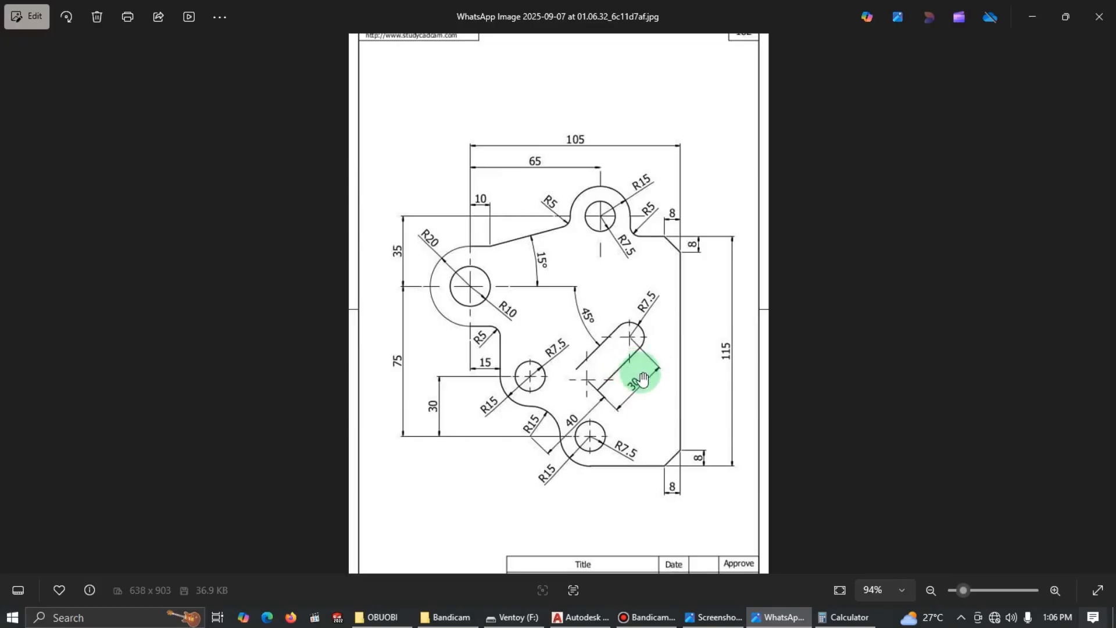
key(alt+Tab)
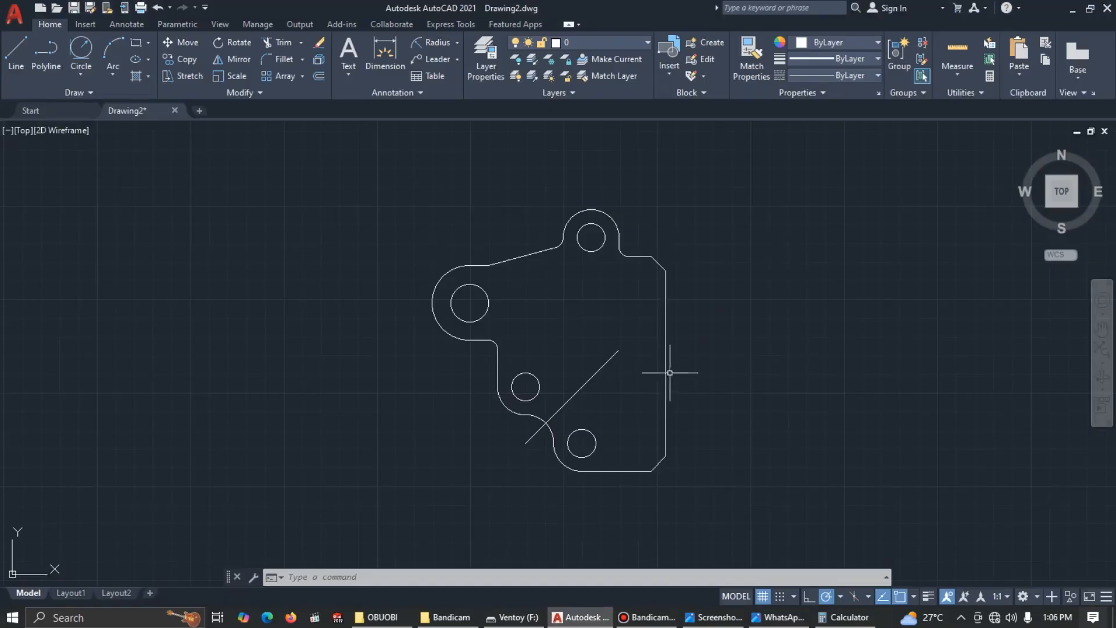
click(599, 371)
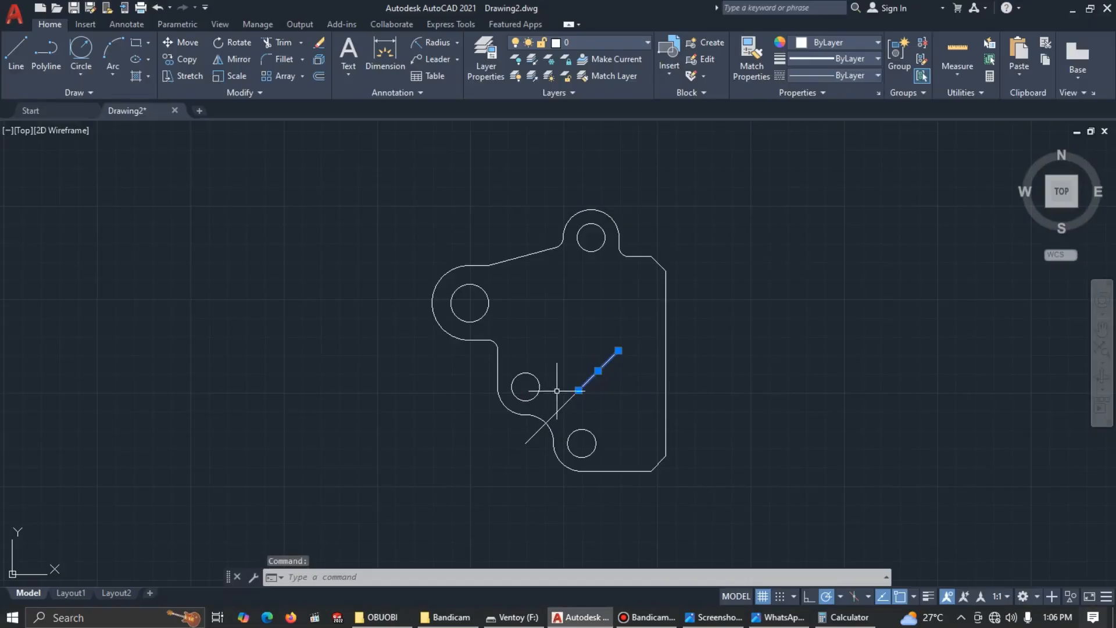
scroll(616, 365, up, 4)
middle_drag(652, 423, 679, 410)
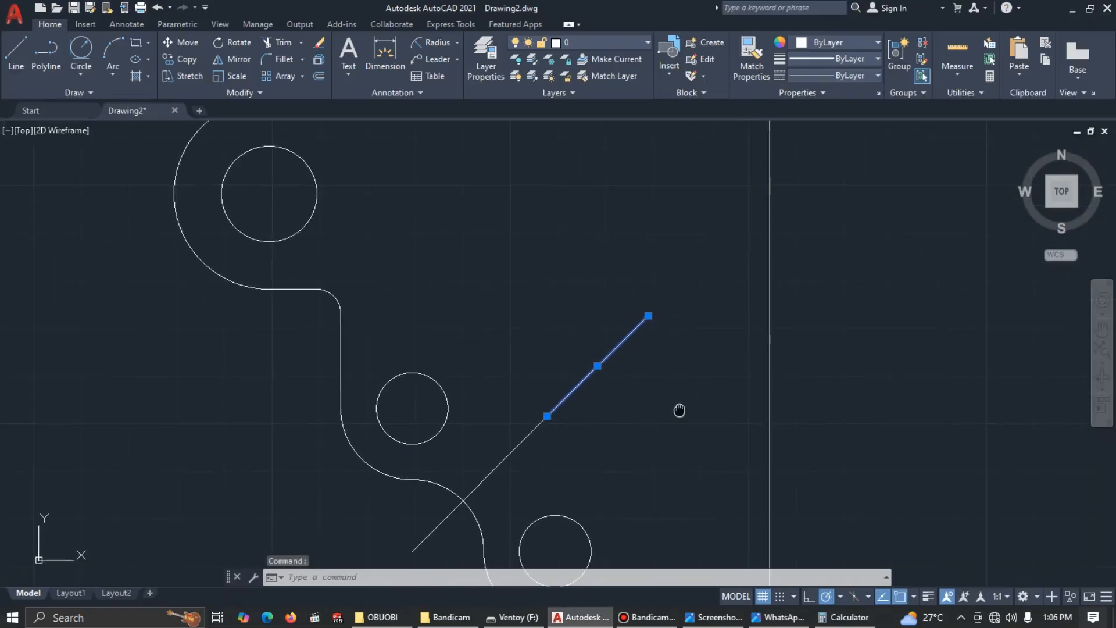
key(Escape)
Check the slot's end radius in the reference image and draw a circle of radius 7.5 centered on the 45° line's upper end
key(alt+Tab)
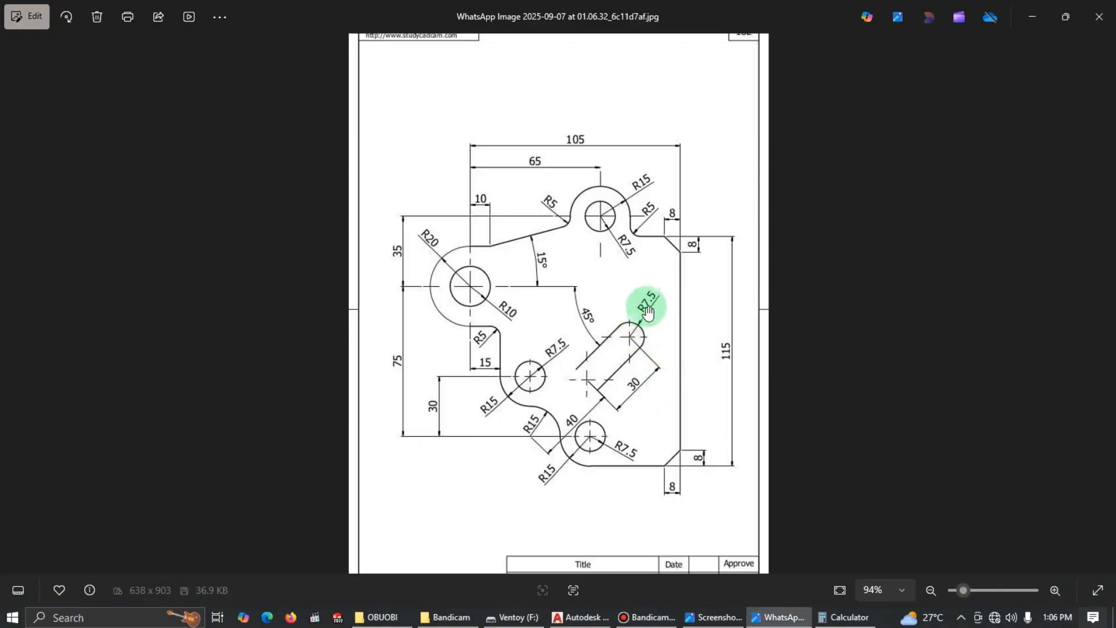
key(alt+Tab)
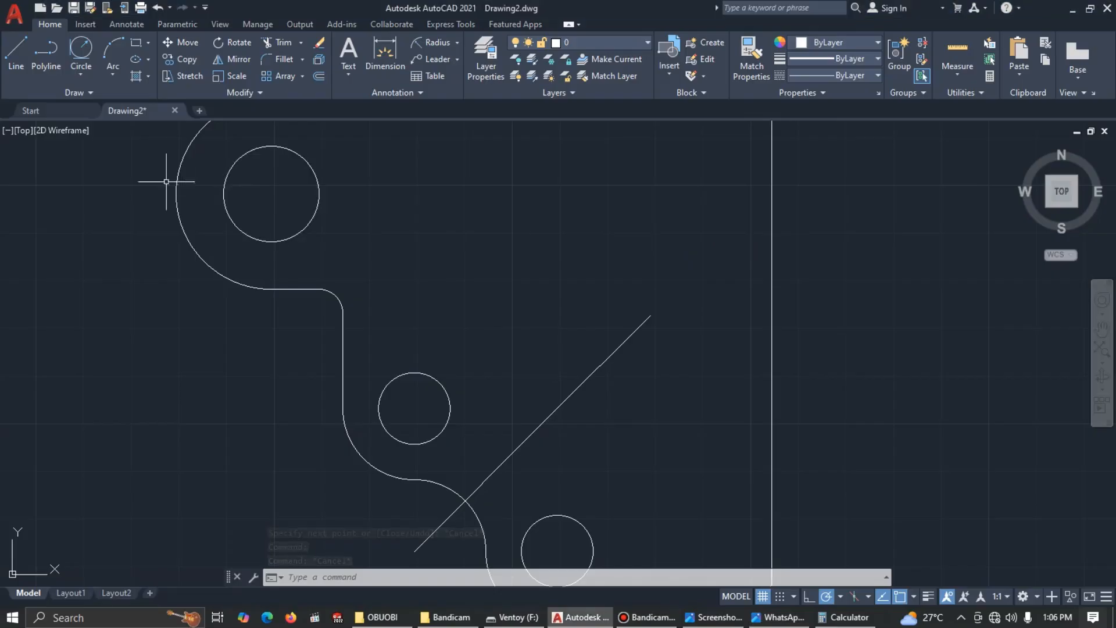
click(81, 75)
click(105, 102)
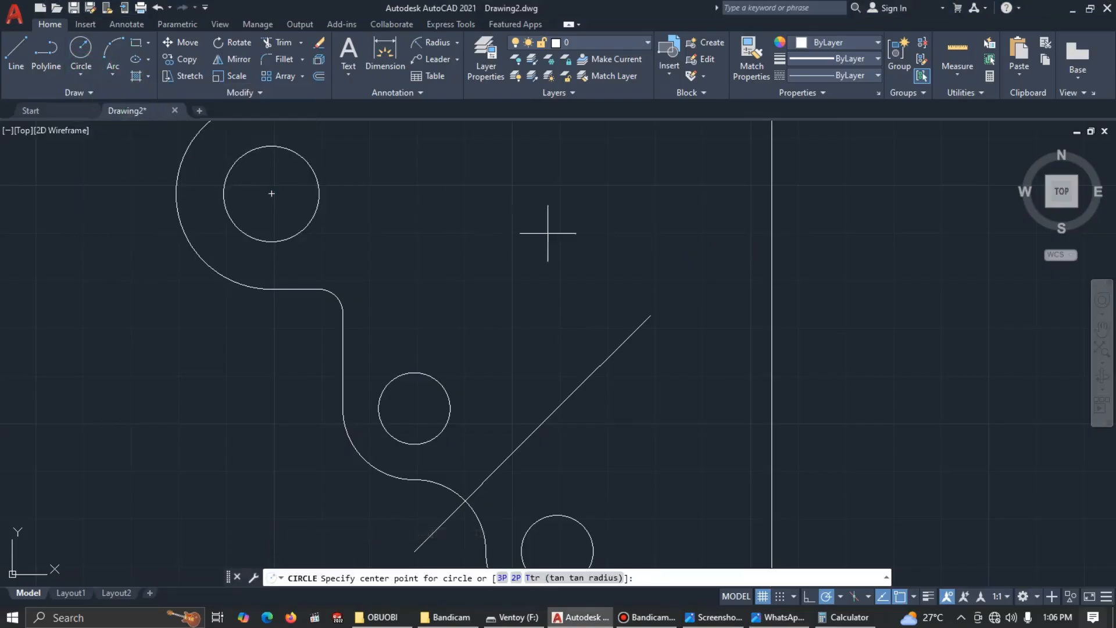
click(650, 315)
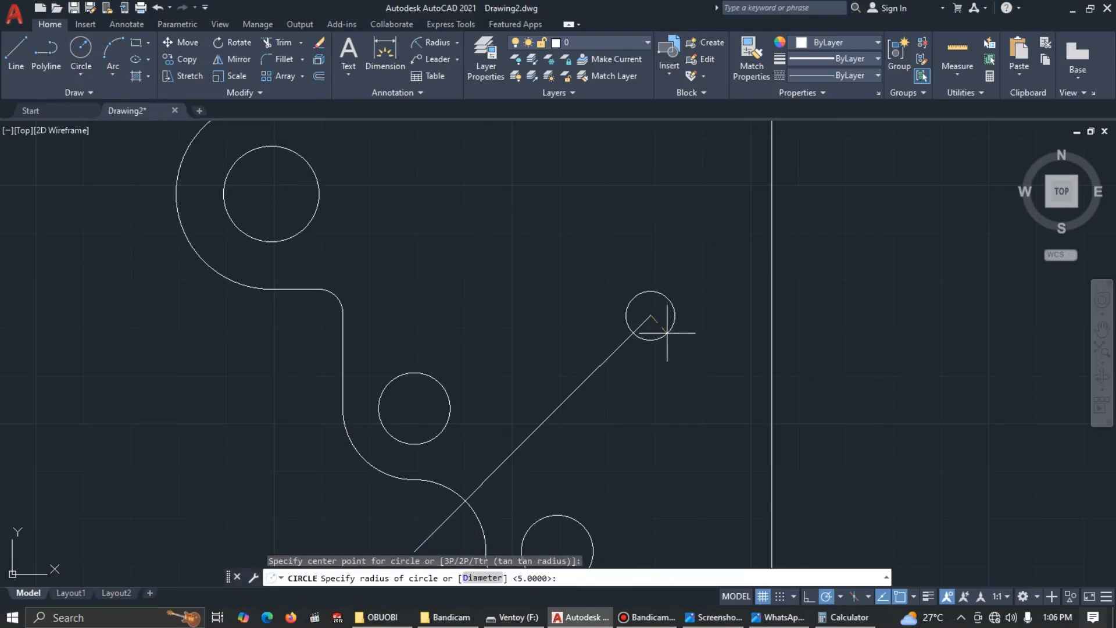
text(7.5)
key(Return)
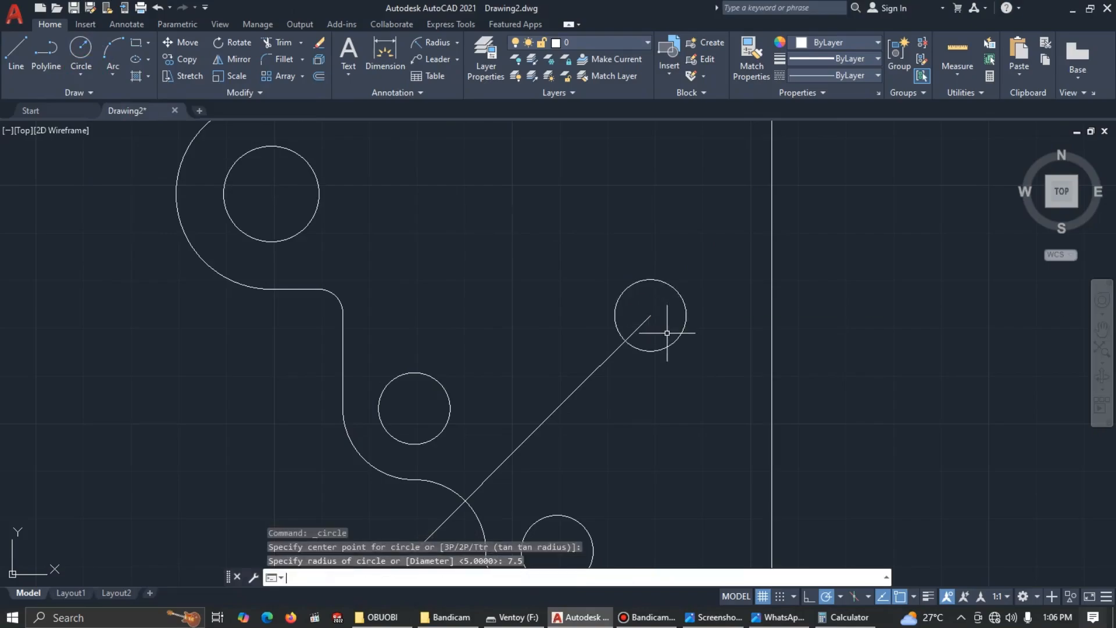
Offset the slot's upper 45° centerline segment by 7.5 to both sides to form the slot's straight edges
key(Escape)
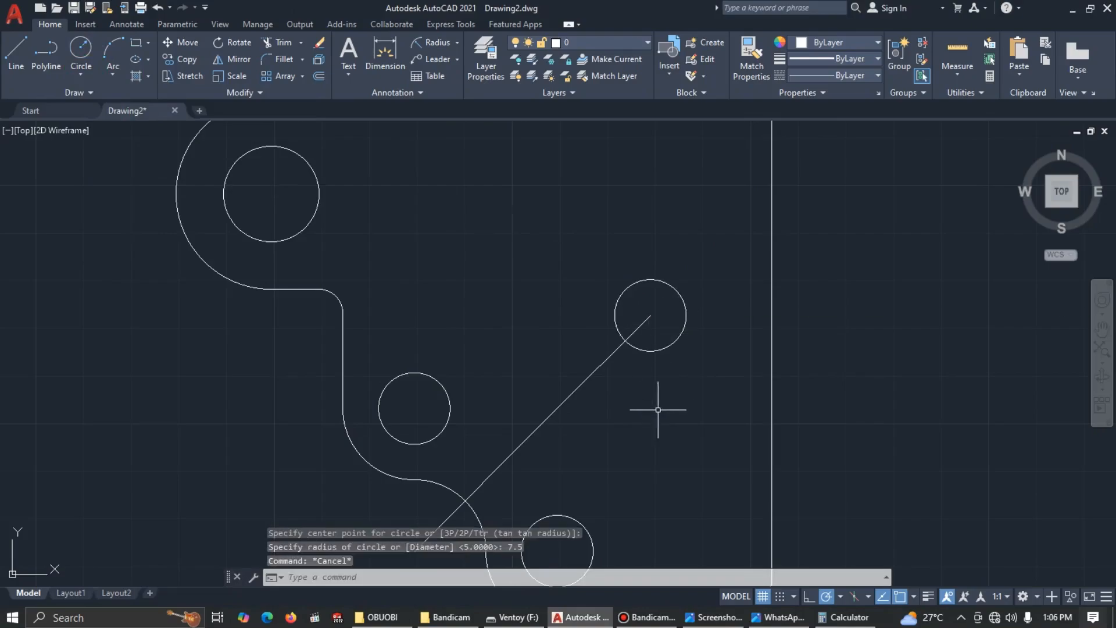
click(592, 372)
click(317, 75)
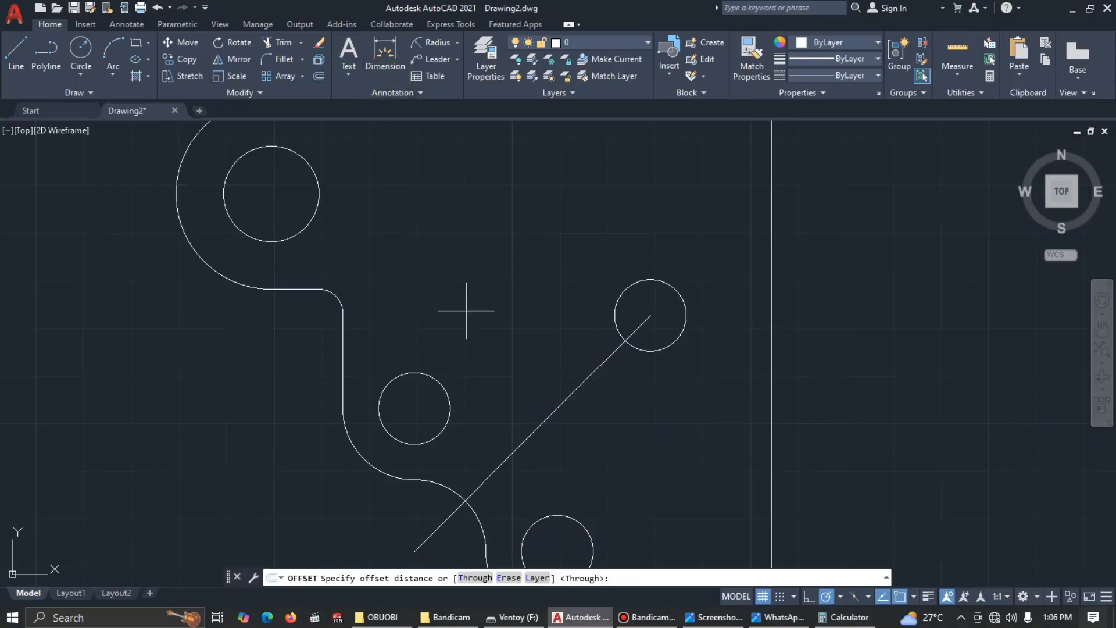
text(7.5)
key(Return)
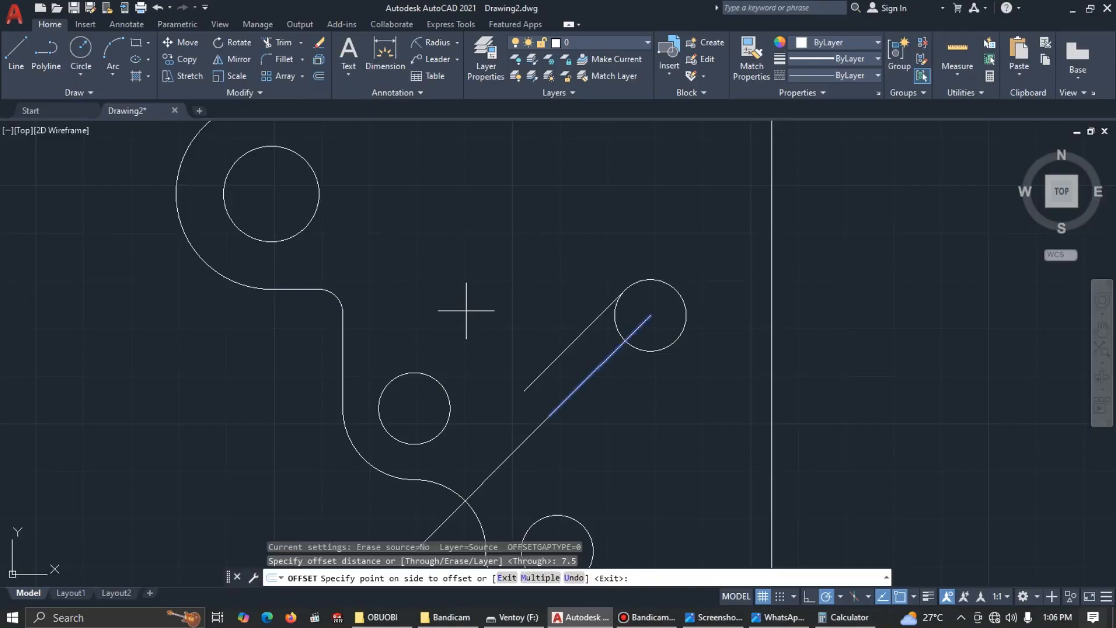
click(466, 310)
click(607, 359)
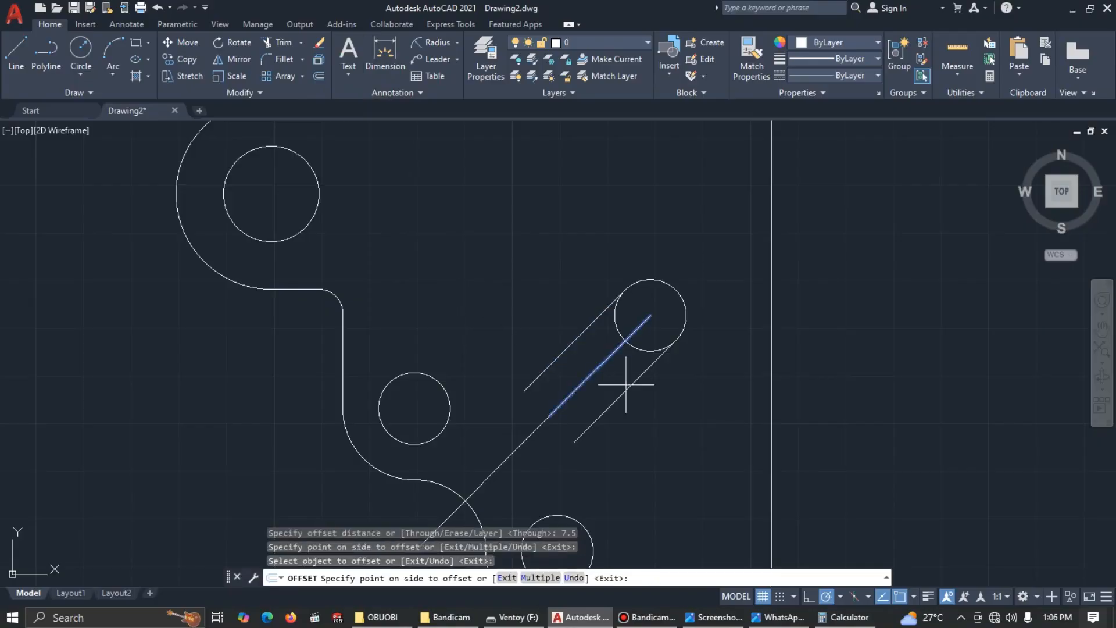
click(642, 399)
key(Escape)
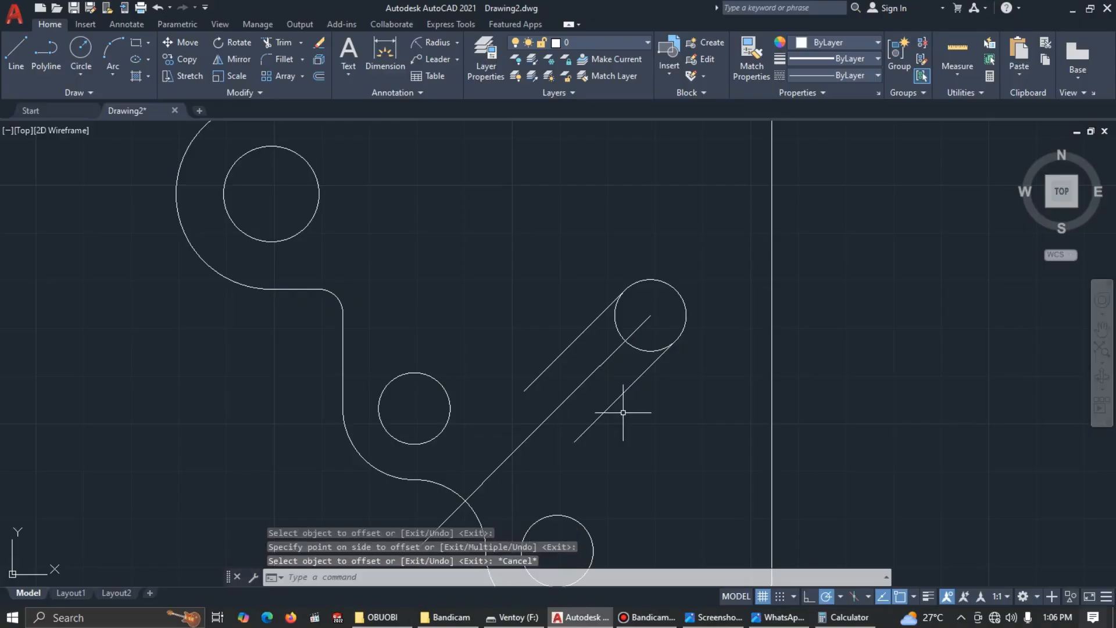
Trim away the inner part of the R7.5 circle between the two offset lines to leave the slot's rounded end
text(tr)
key(Return)
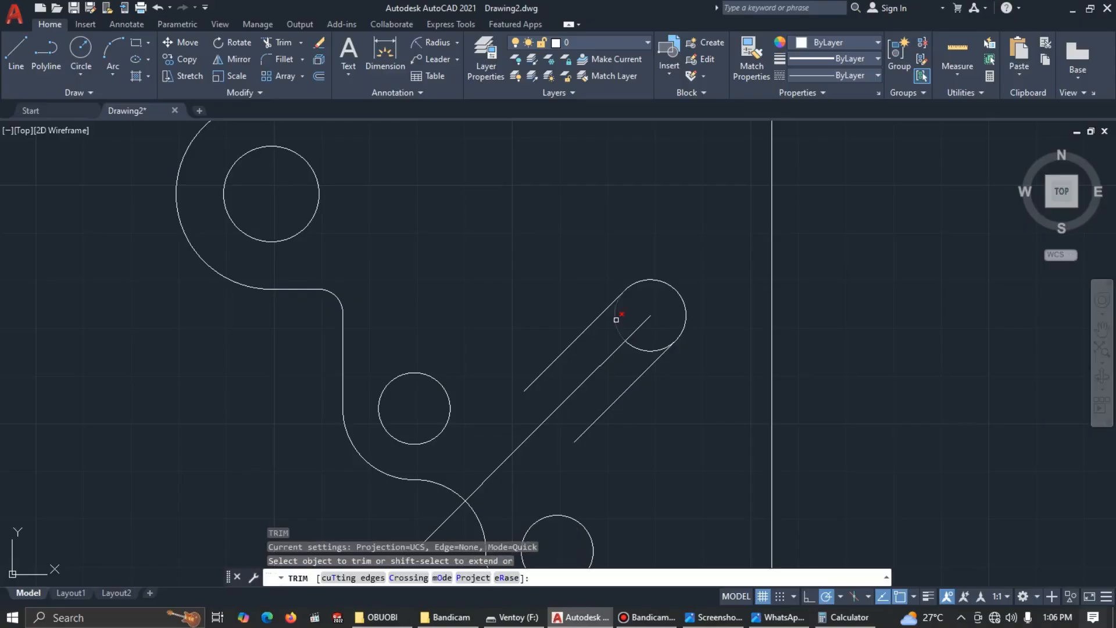
click(616, 319)
key(Escape)
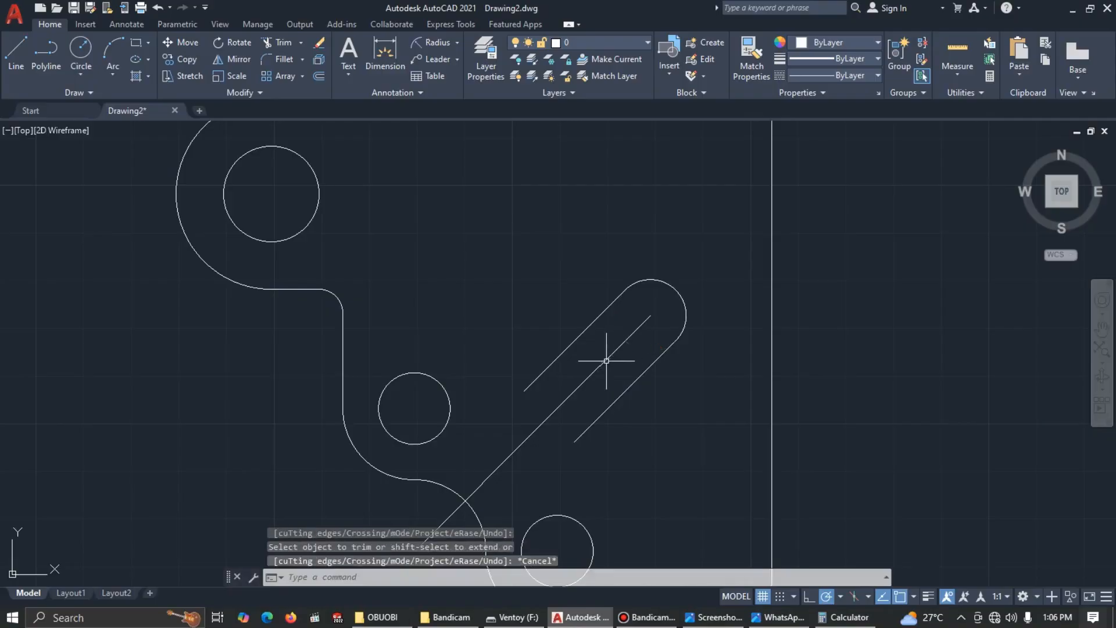
Delete both 45° construction line segments running through the slot
click(603, 362)
click(522, 445)
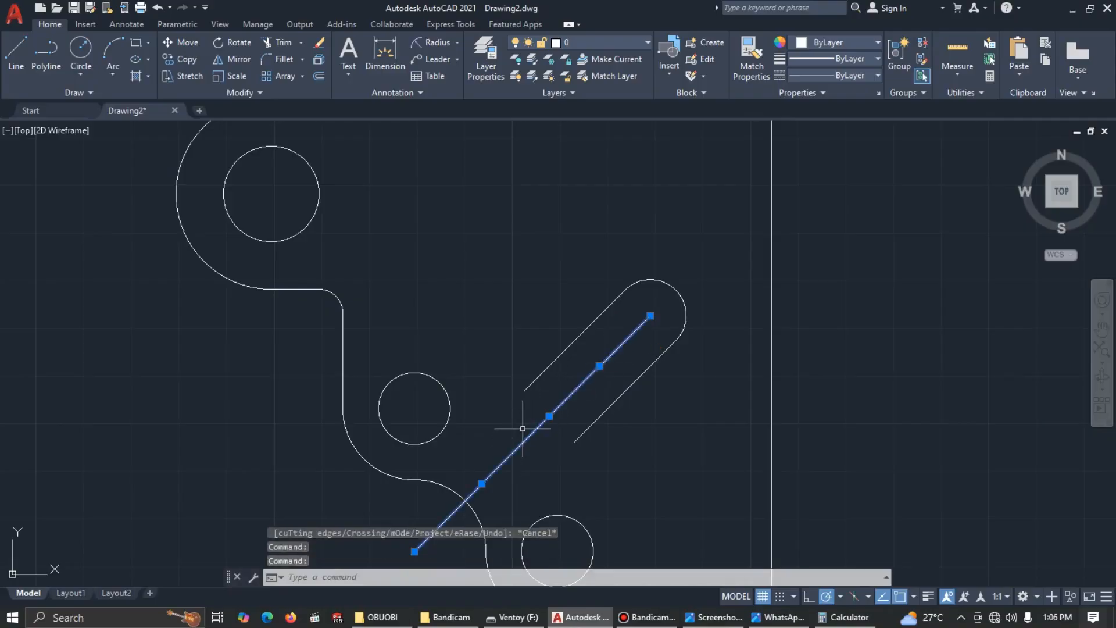
key(Delete)
scroll(630, 390, down, 2)
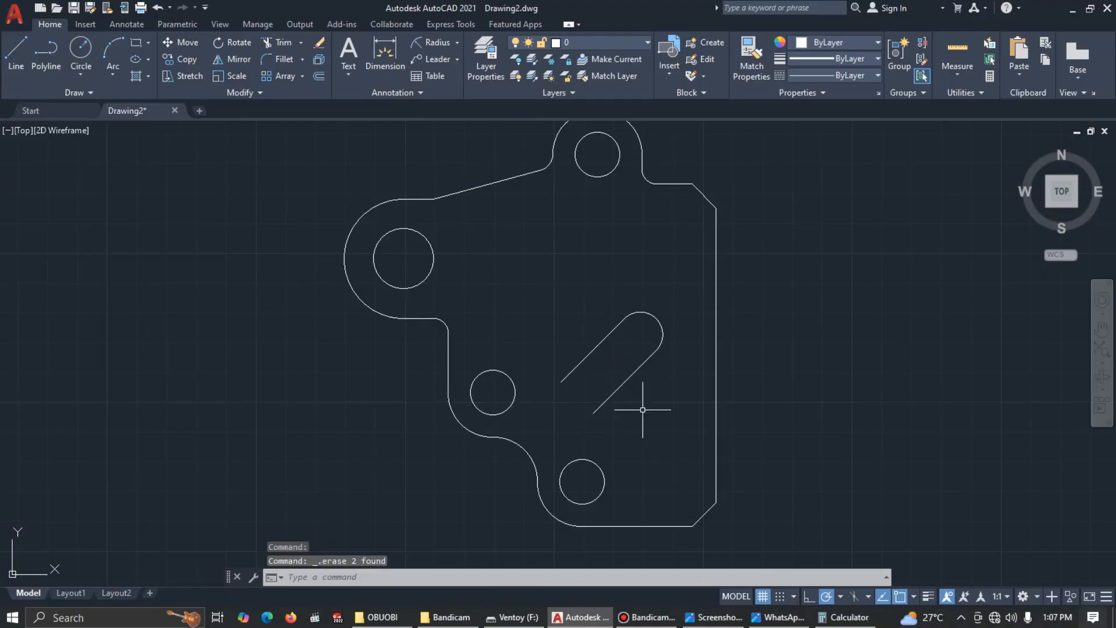
Compare the slot with the reference image and turn on lineweight display in the drawing
key(alt+Tab)
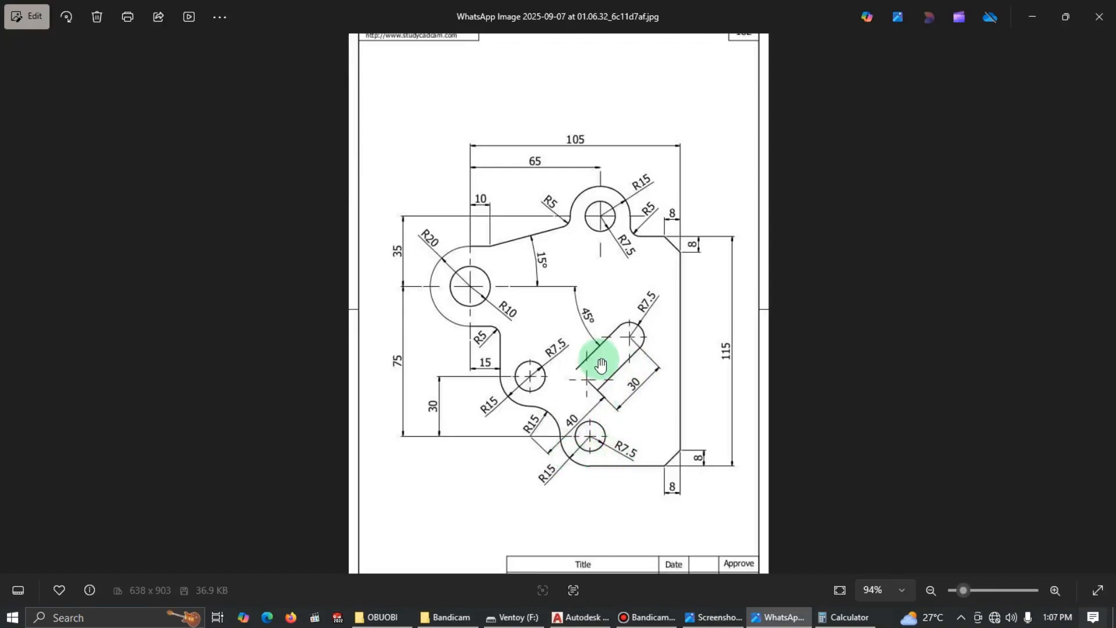
scroll(591, 349, up, 1)
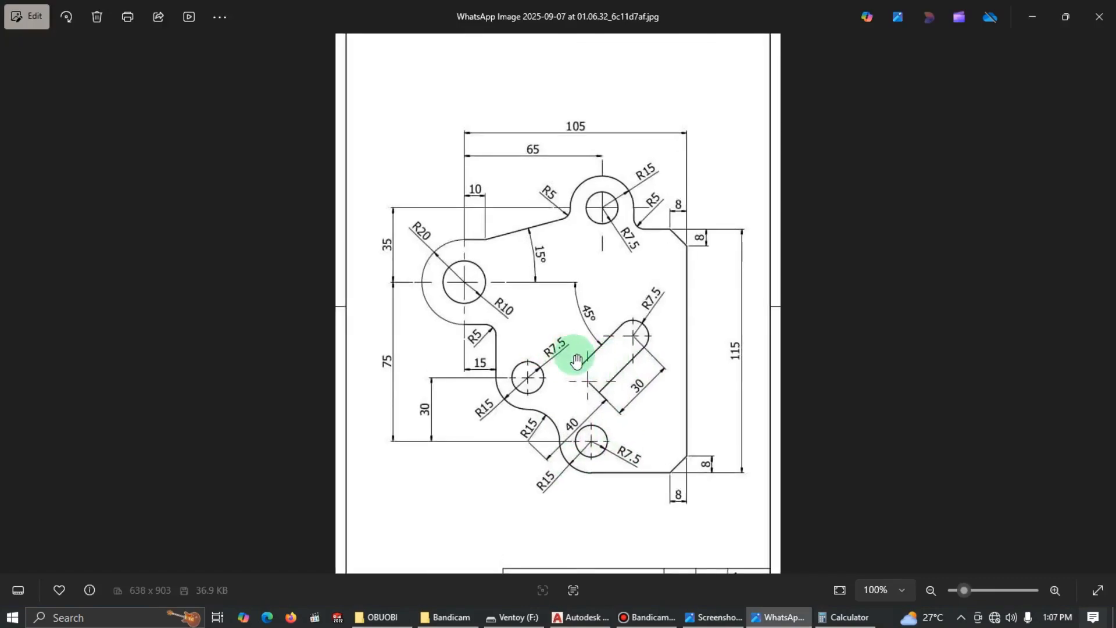
key(alt+Tab)
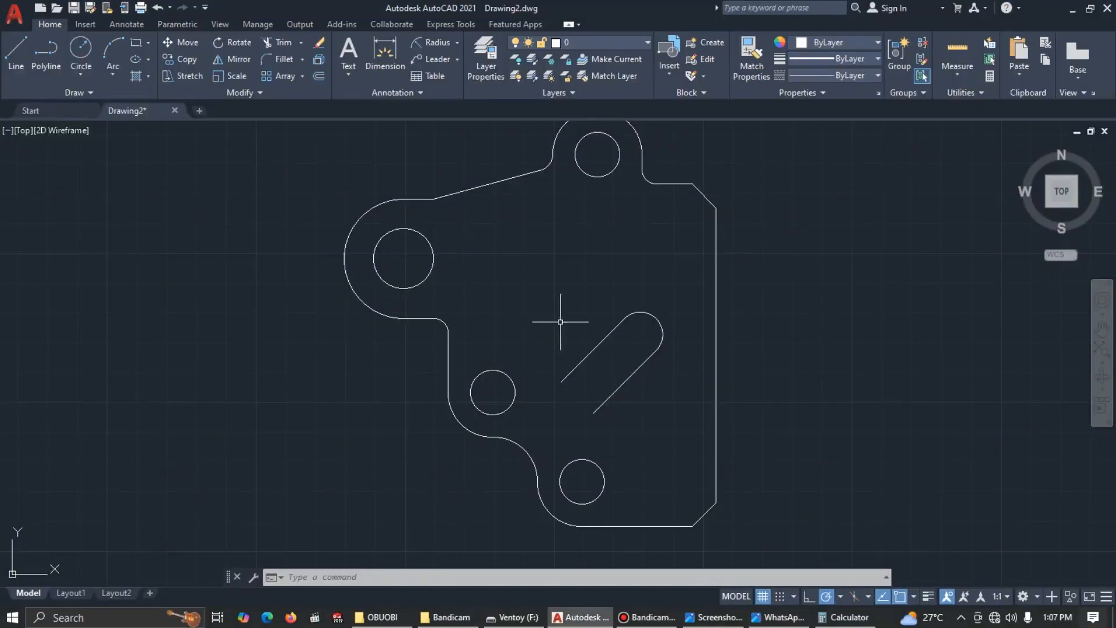
scroll(595, 311, down, 2)
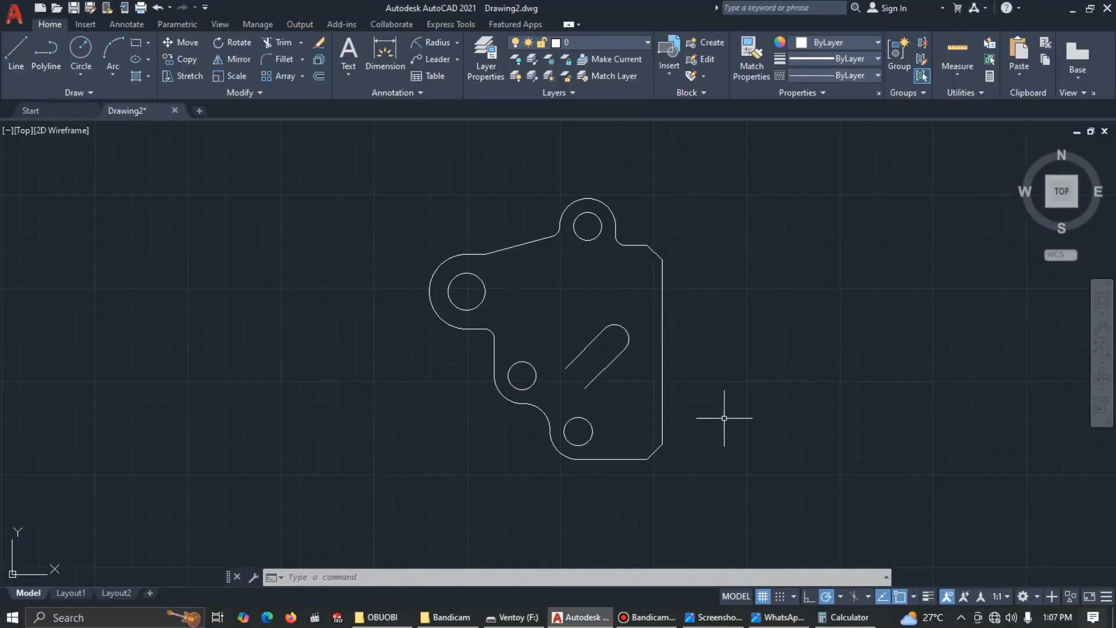
click(928, 596)
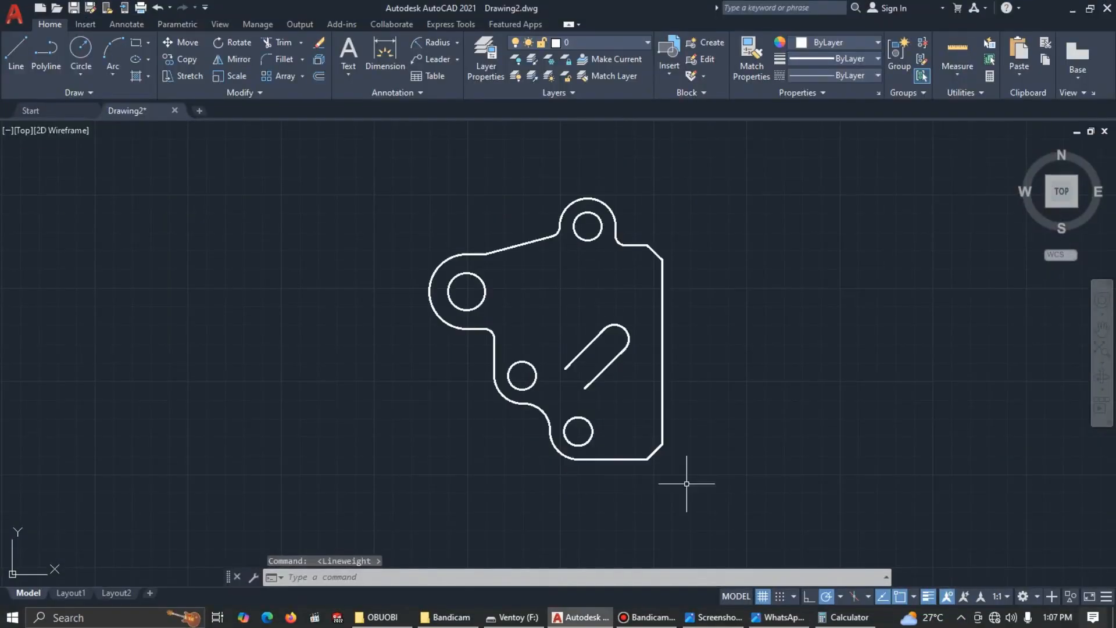
Add center marks to the plate's top R15 arc and the R10 hole
scroll(587, 343, up, 2)
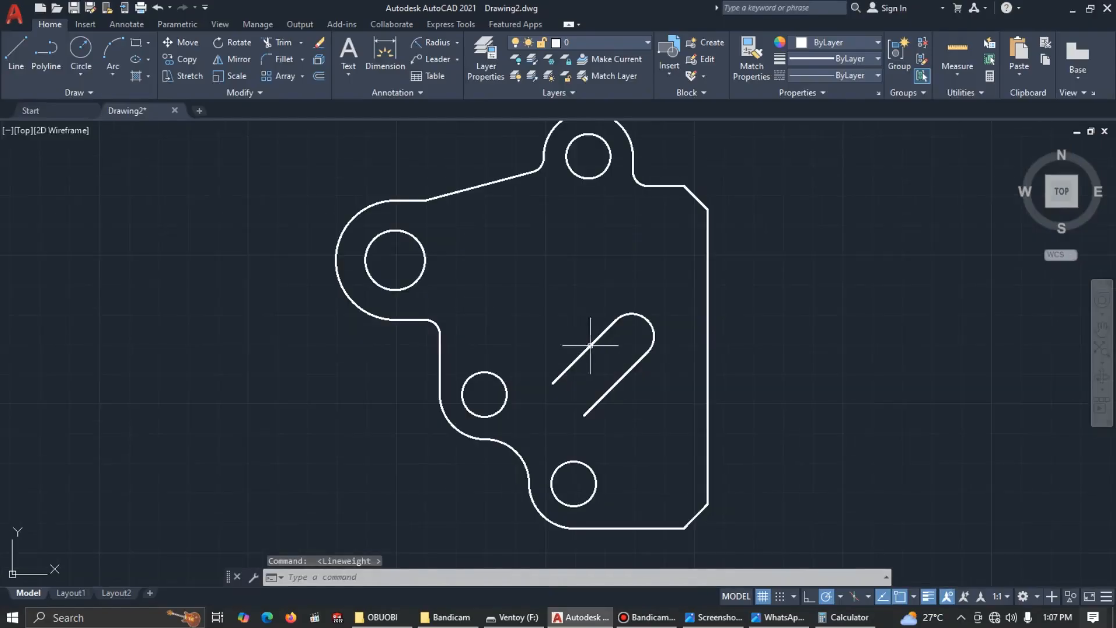
middle_drag(579, 219, 586, 287)
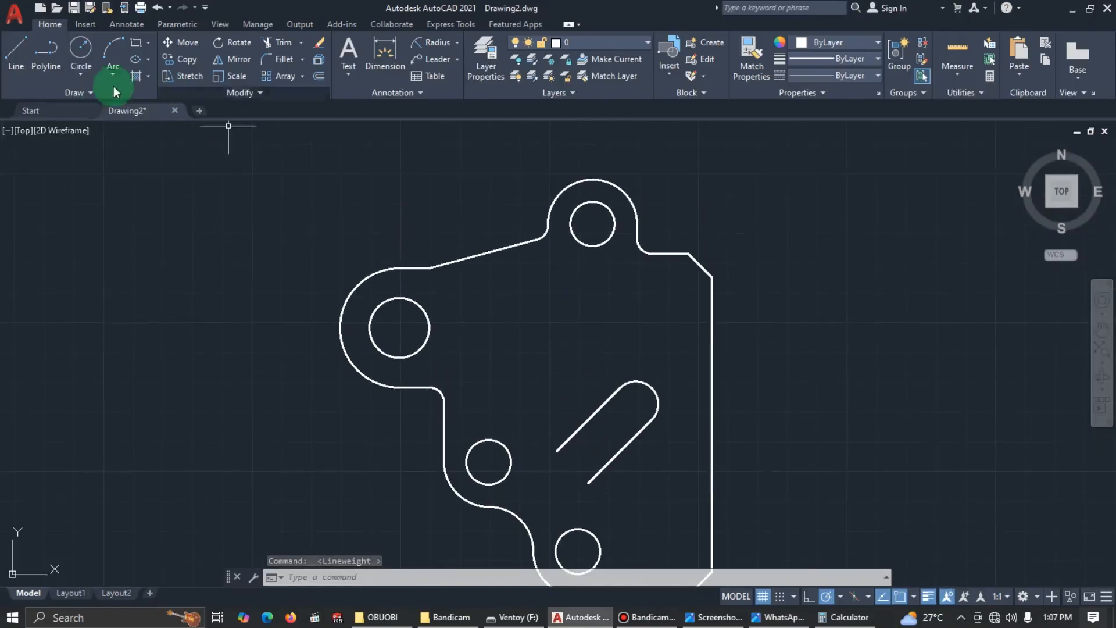
click(133, 24)
click(475, 57)
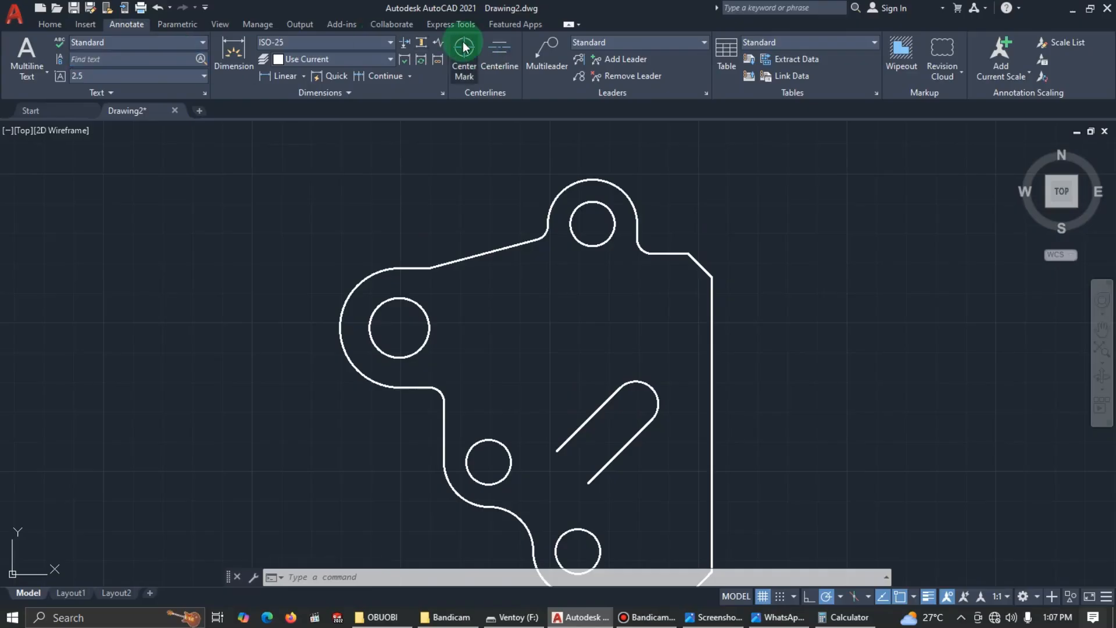
click(637, 197)
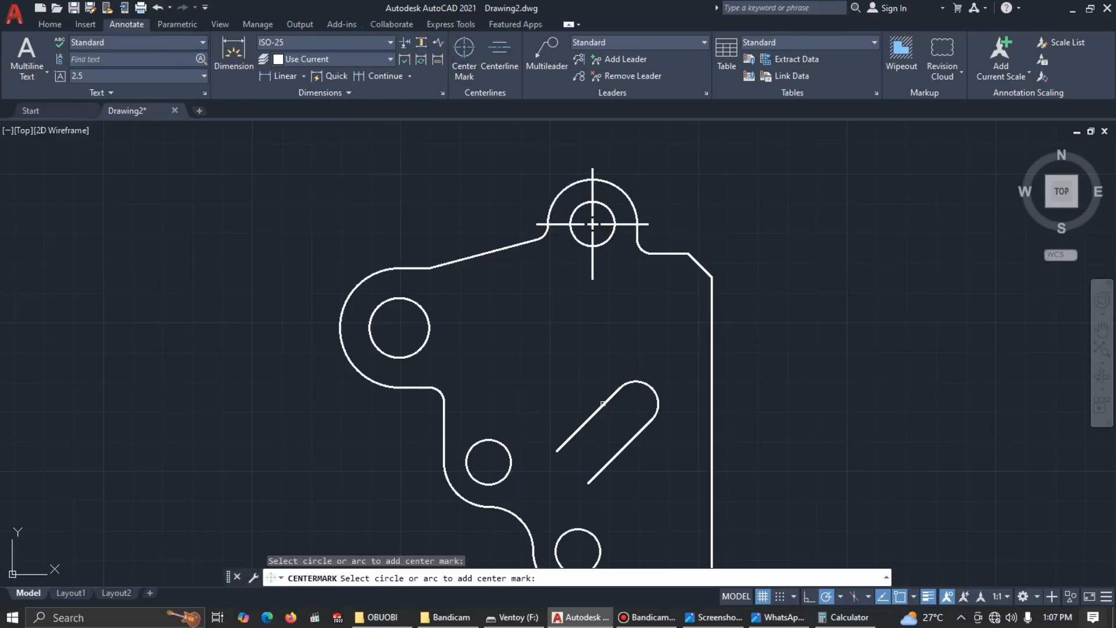
click(428, 322)
Add center marks to the two lower R7.5 holes and the slot's rounded end
scroll(636, 416, down, 1)
middle_drag(645, 470, 616, 385)
click(586, 418)
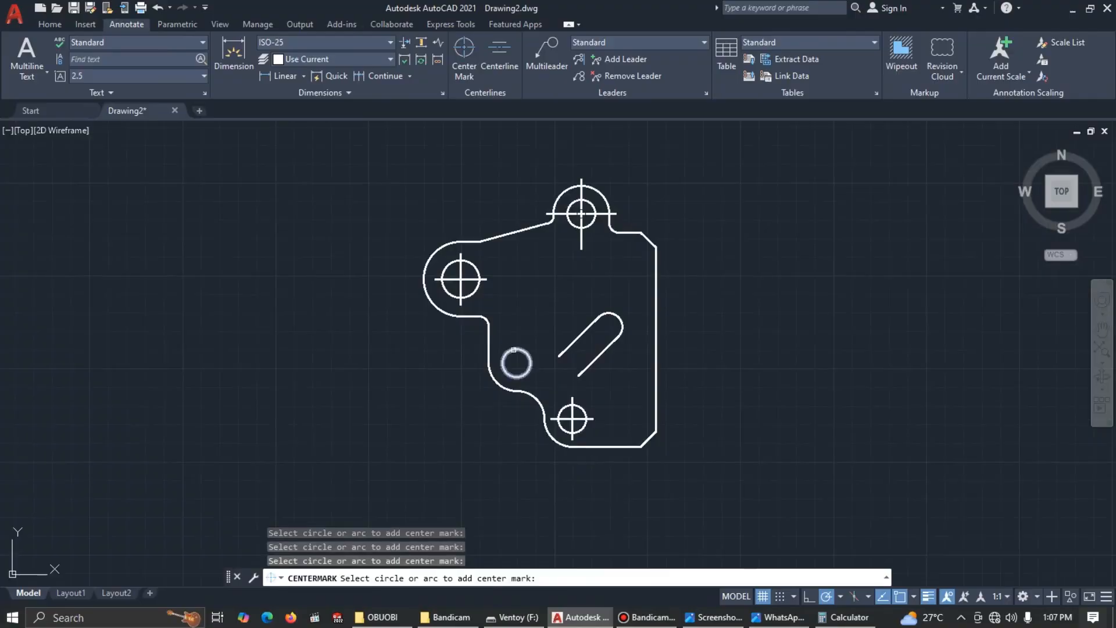
click(508, 350)
scroll(620, 321, up, 2)
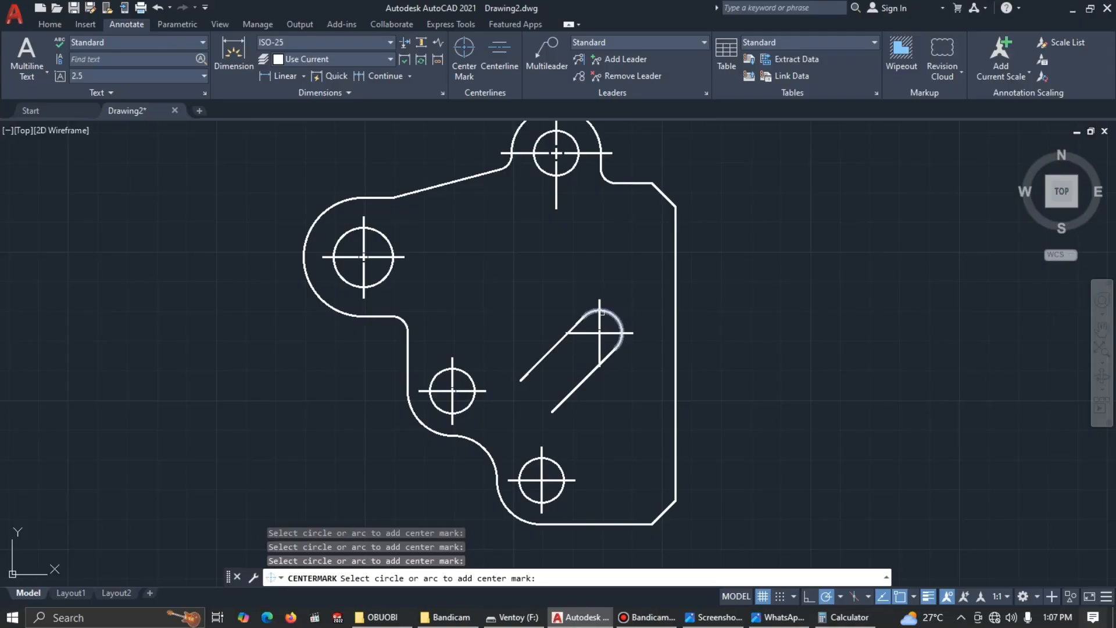
key(Escape)
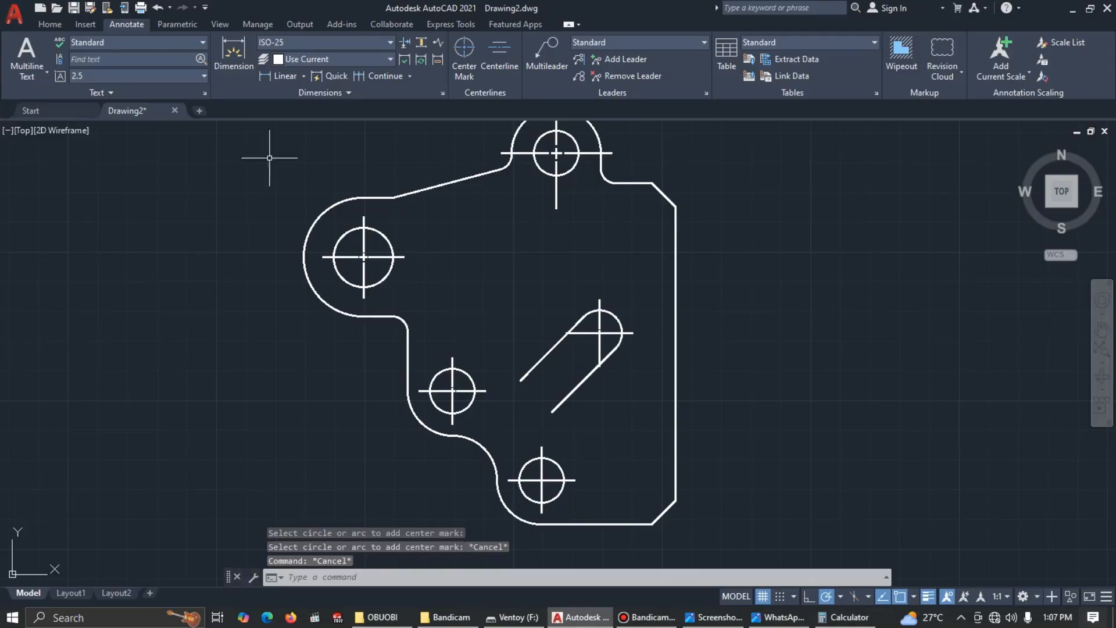
key(Escape)
Select all similar center marks and set their lineweight to 0.25 mm
click(397, 257)
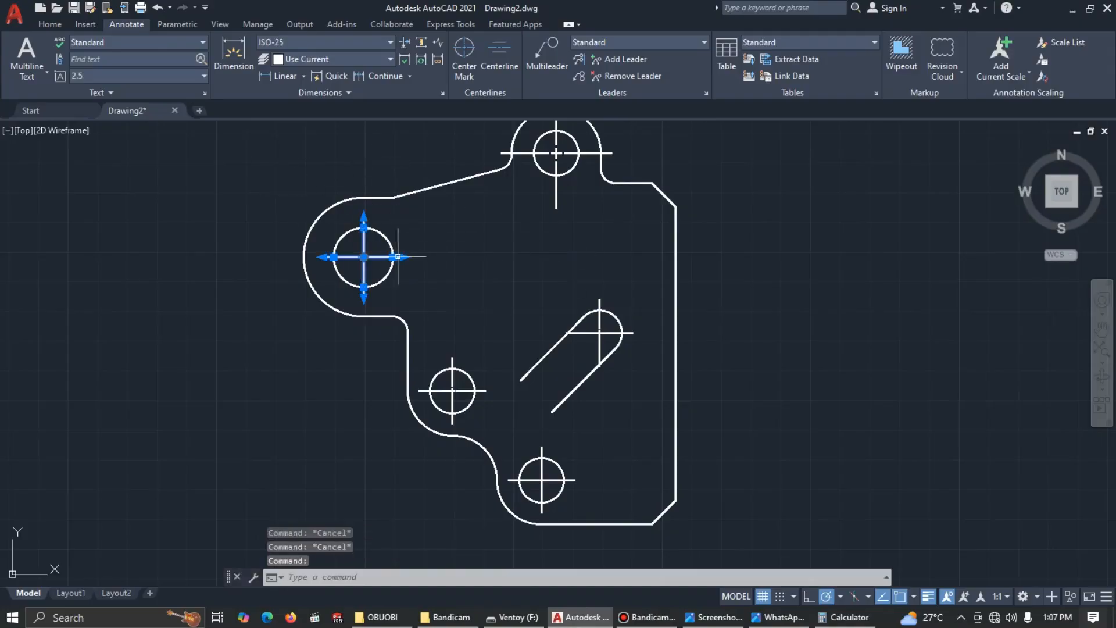
right_click(397, 257)
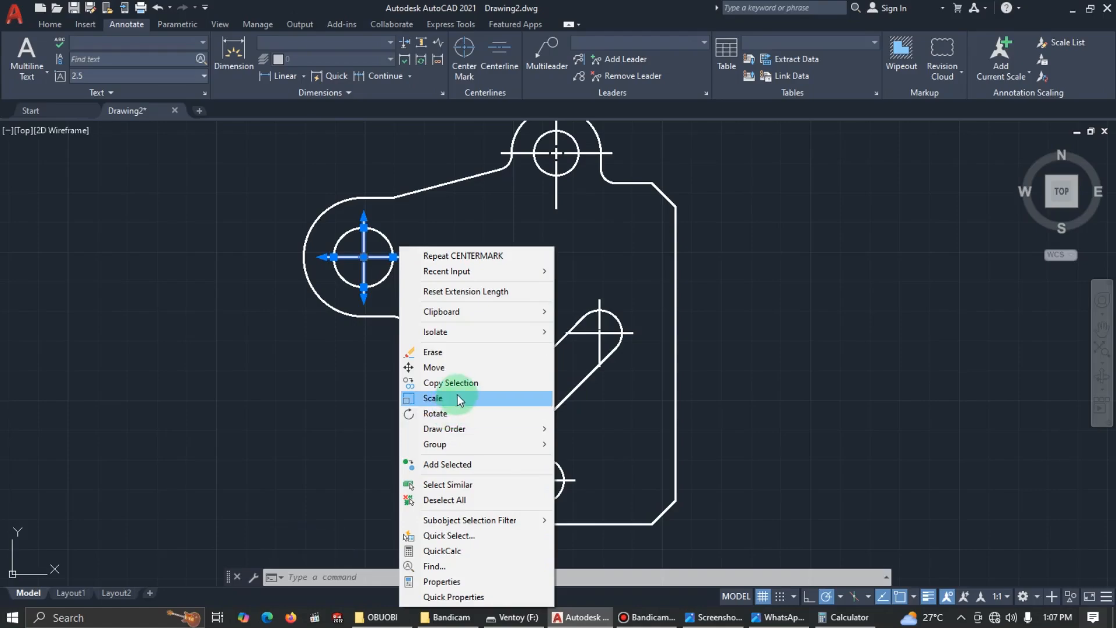
click(465, 488)
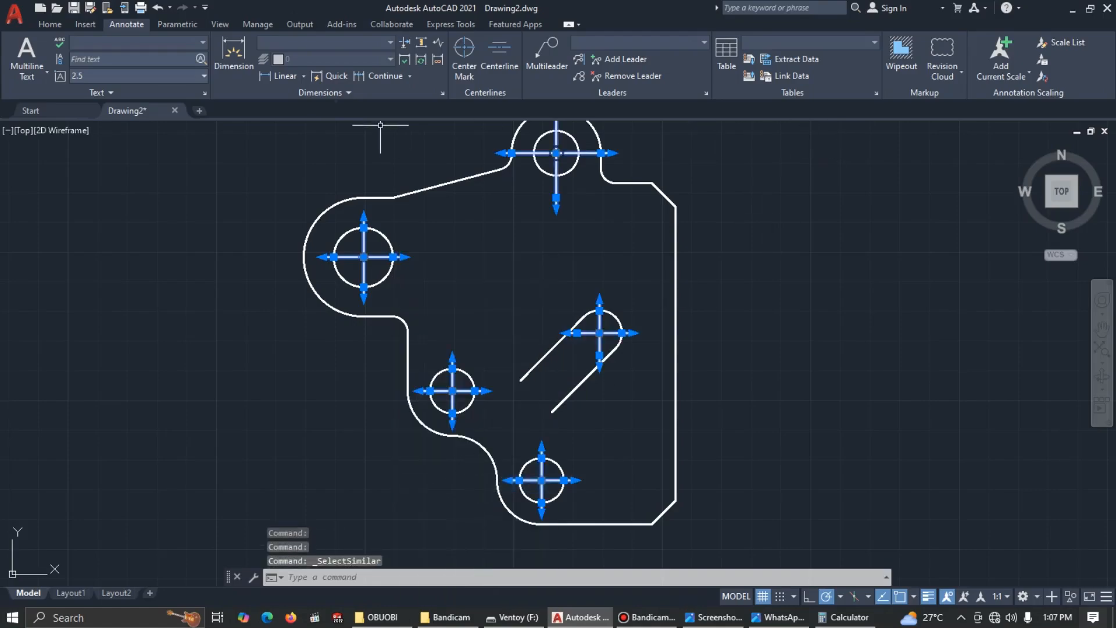
click(500, 60)
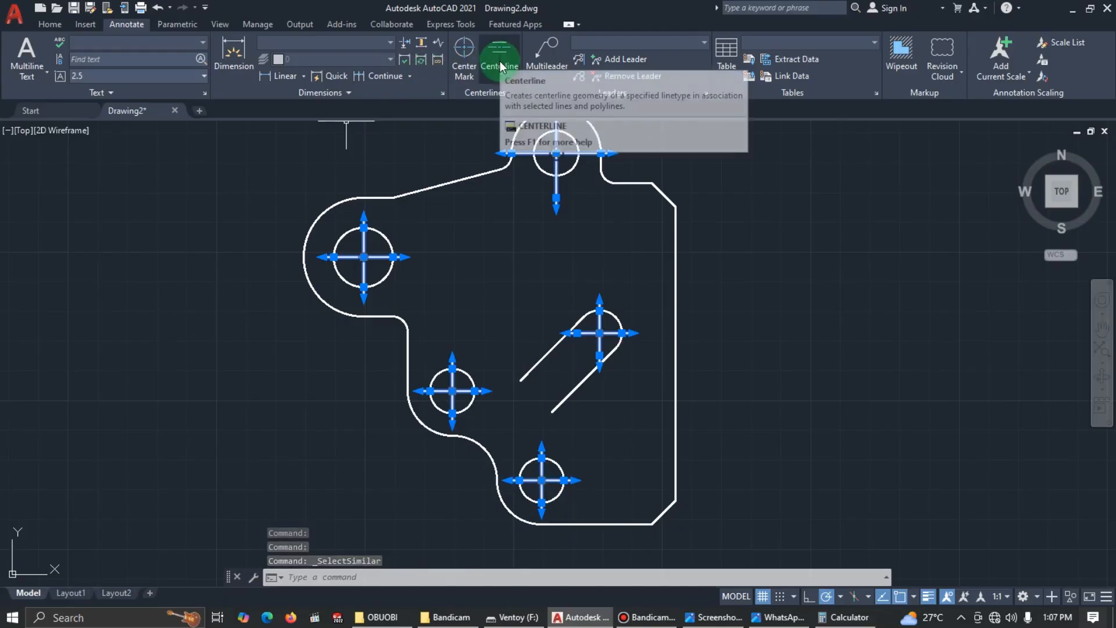
click(49, 24)
click(901, 69)
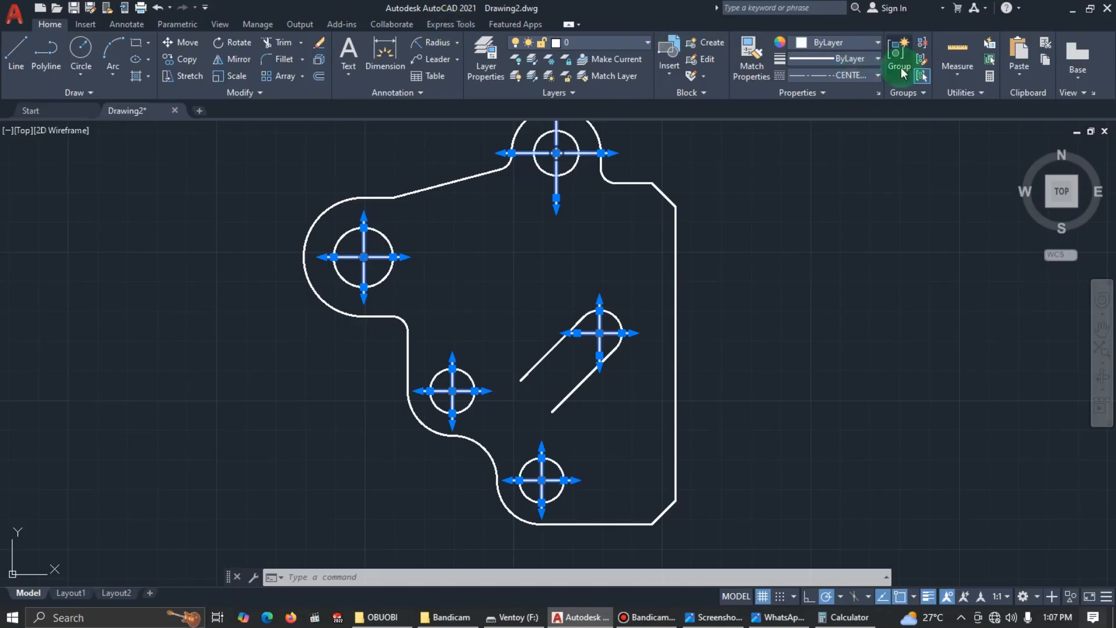
click(877, 59)
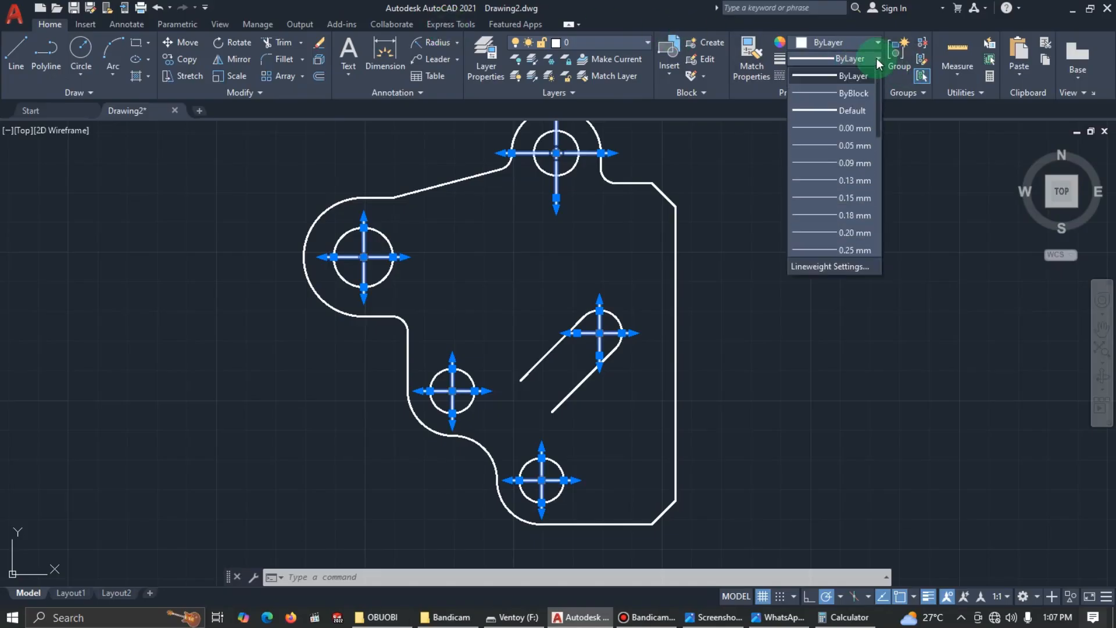
click(840, 232)
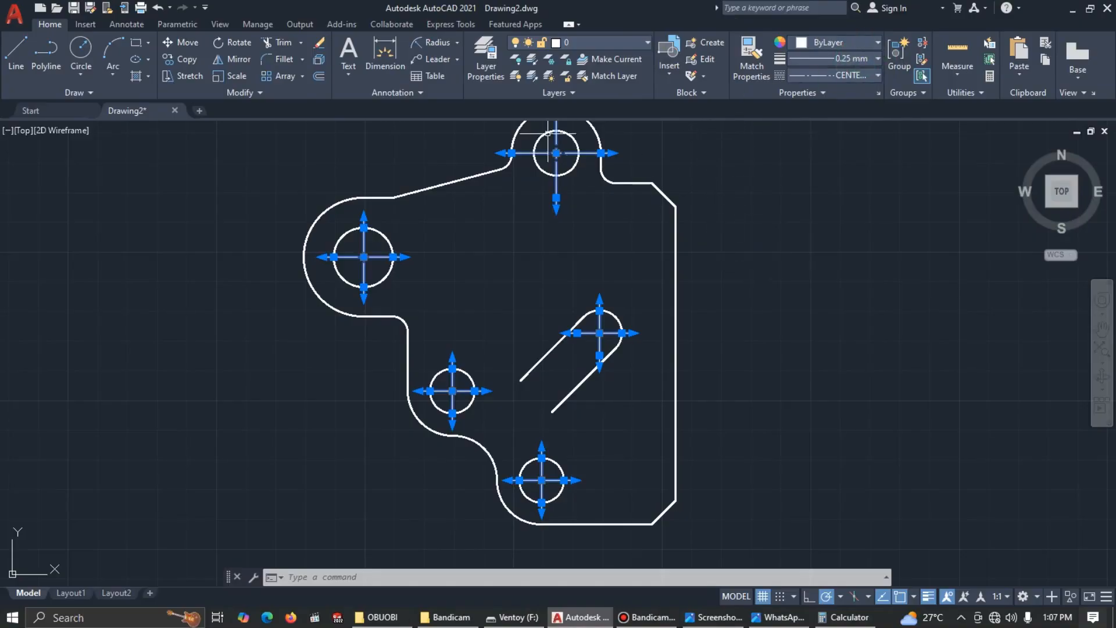
click(805, 47)
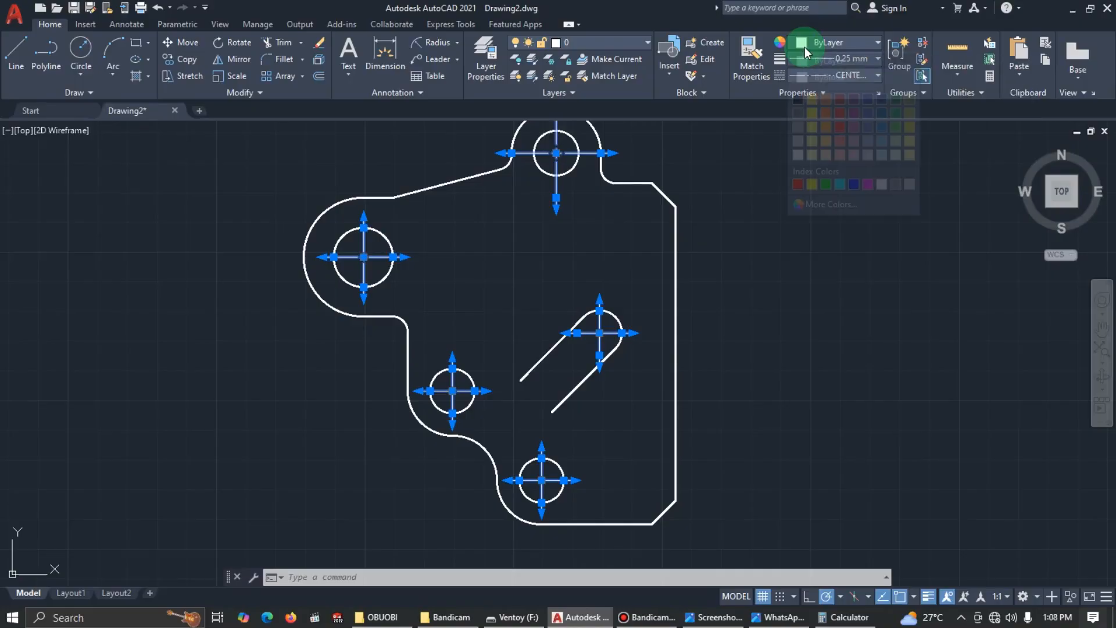
click(804, 47)
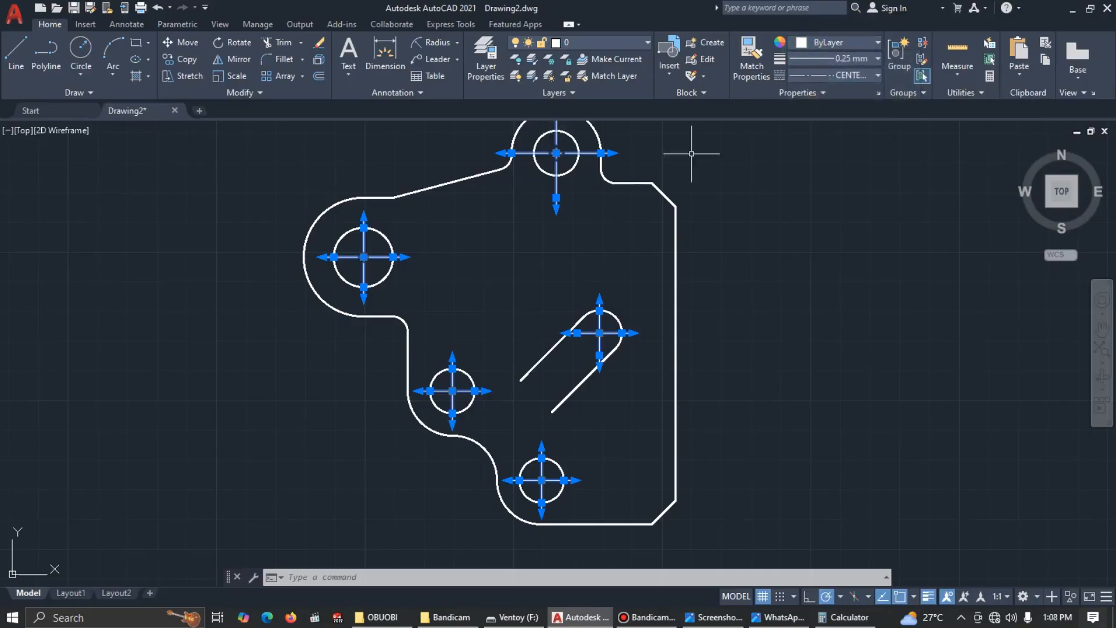
key(Escape)
key(Escape)
Create a new layer named dim and assign it index color 50
mouse_move(613, 258)
middle_down()
mouse_move(633, 304)
mouse_move(619, 293)
middle_up()
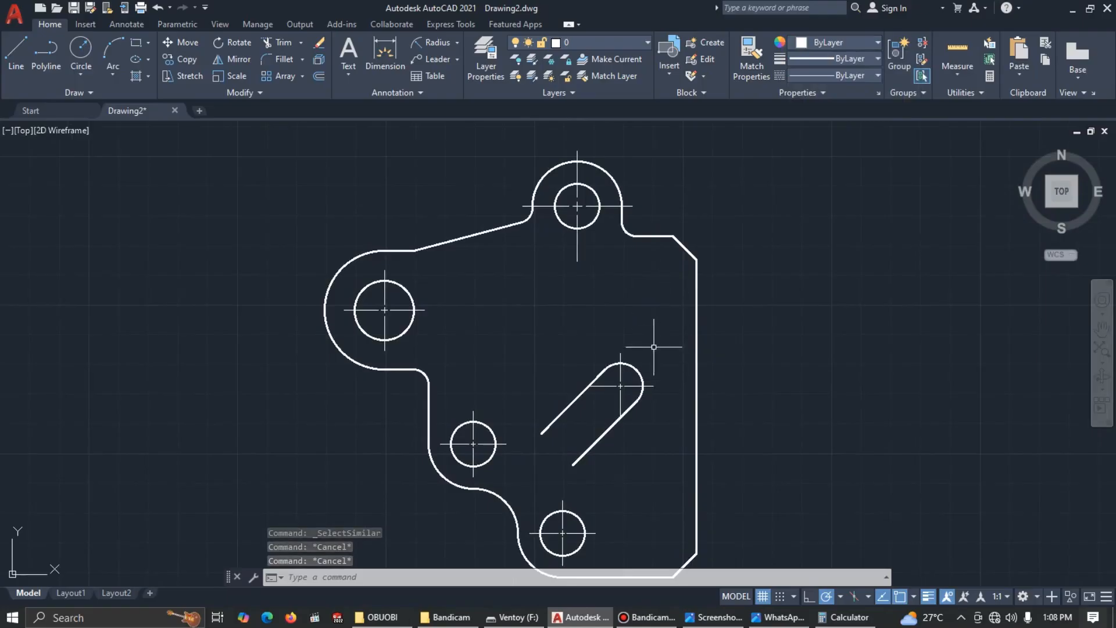
middle_drag(653, 338, 651, 317)
click(484, 56)
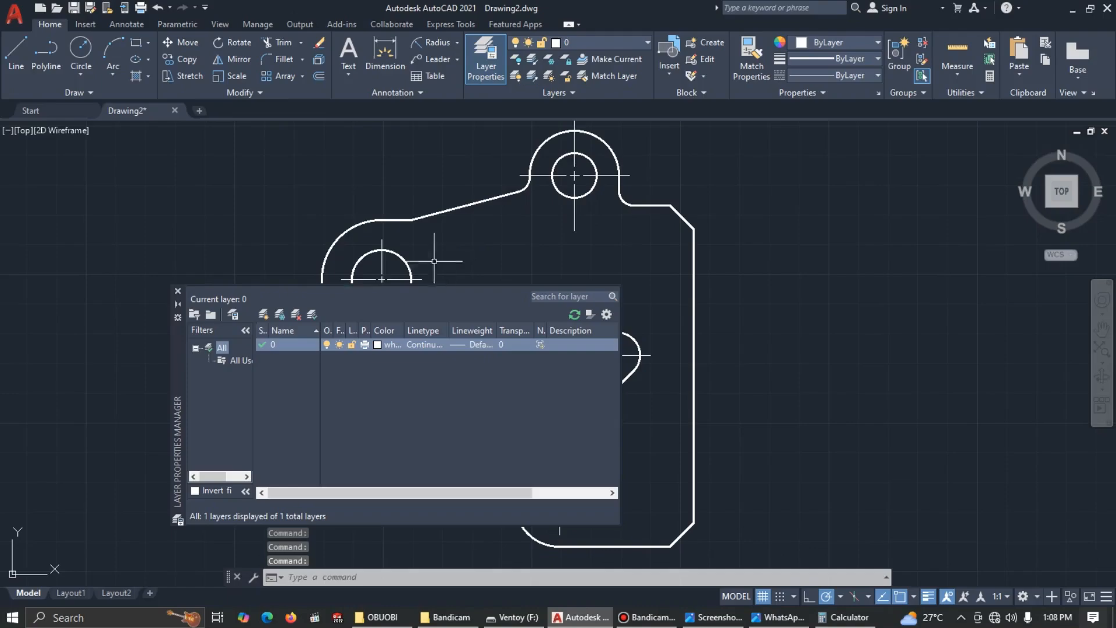
click(264, 314)
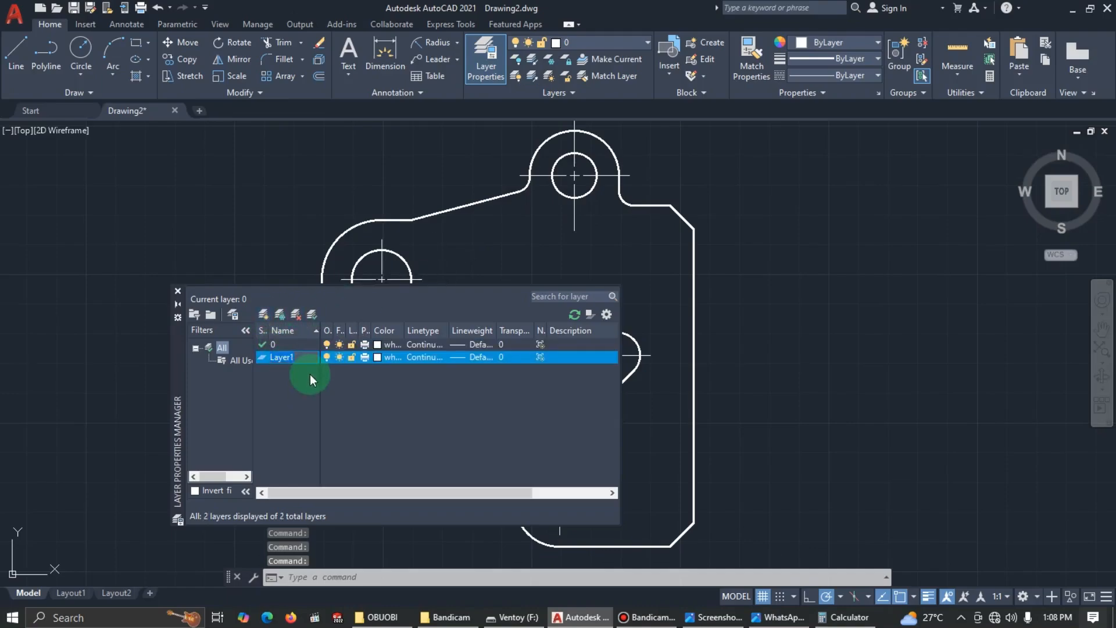
text(dim)
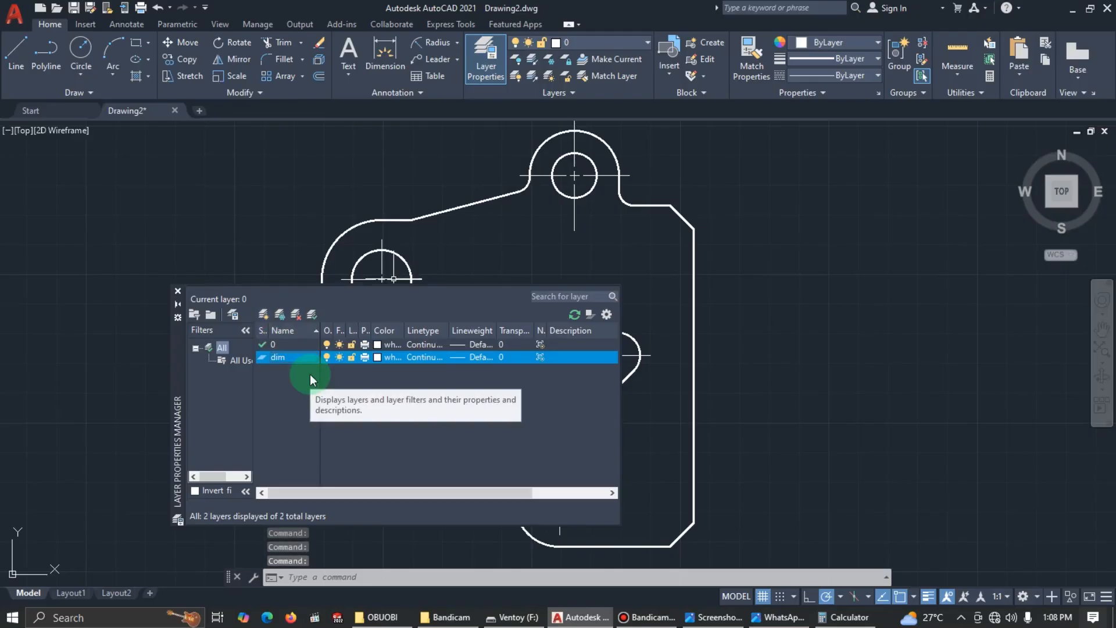
click(377, 358)
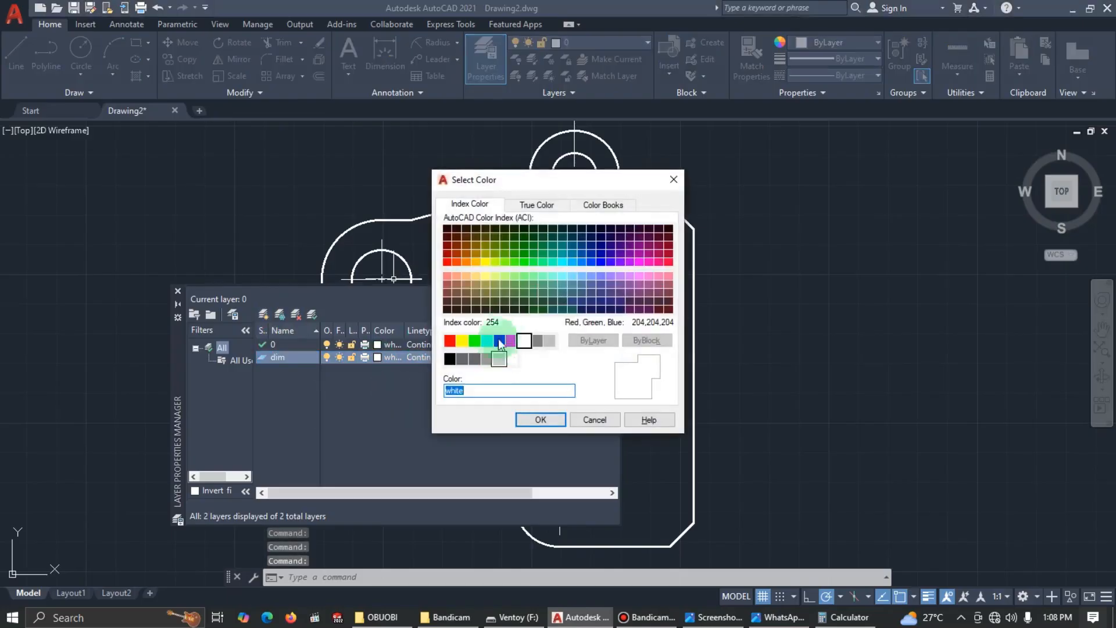
click(486, 262)
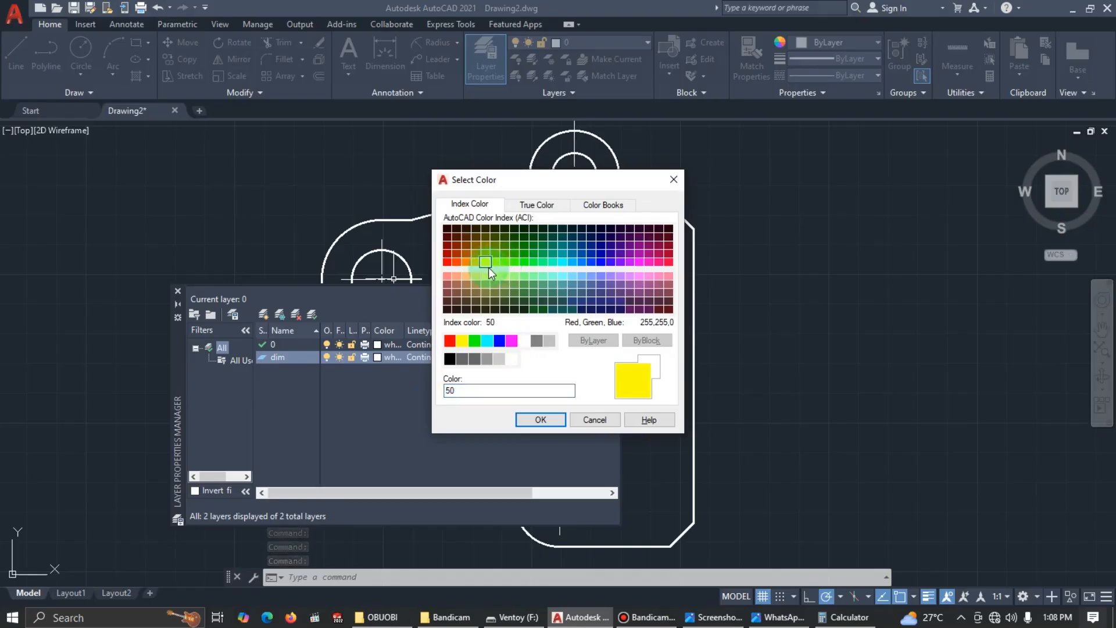
click(540, 420)
Set the dim layer's lineweight to 0.25 mm and close the layer manager
click(464, 358)
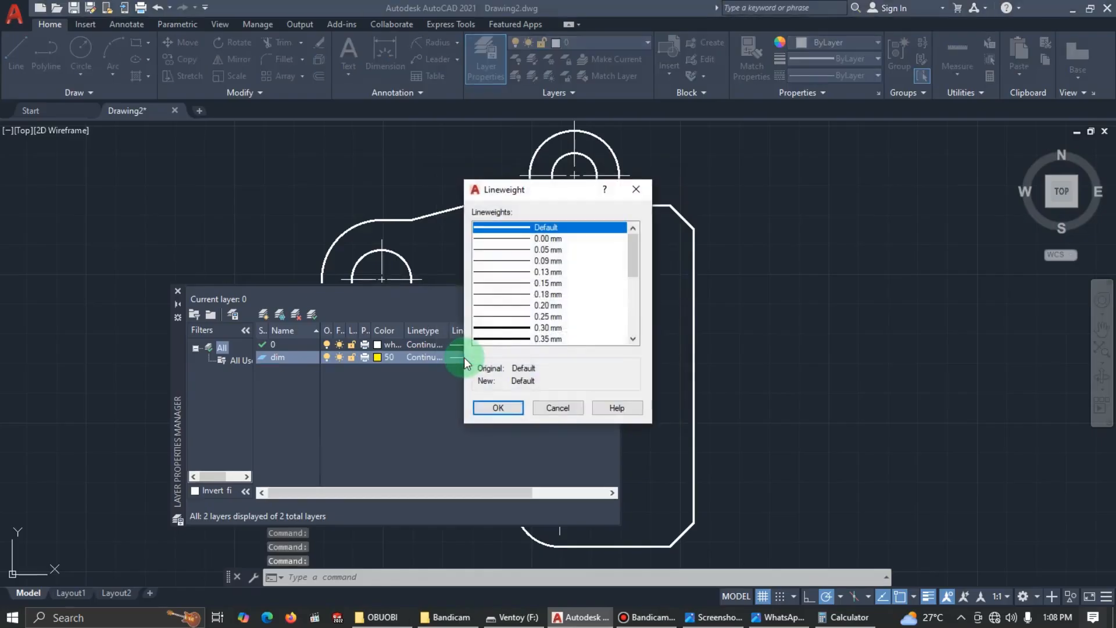
click(540, 316)
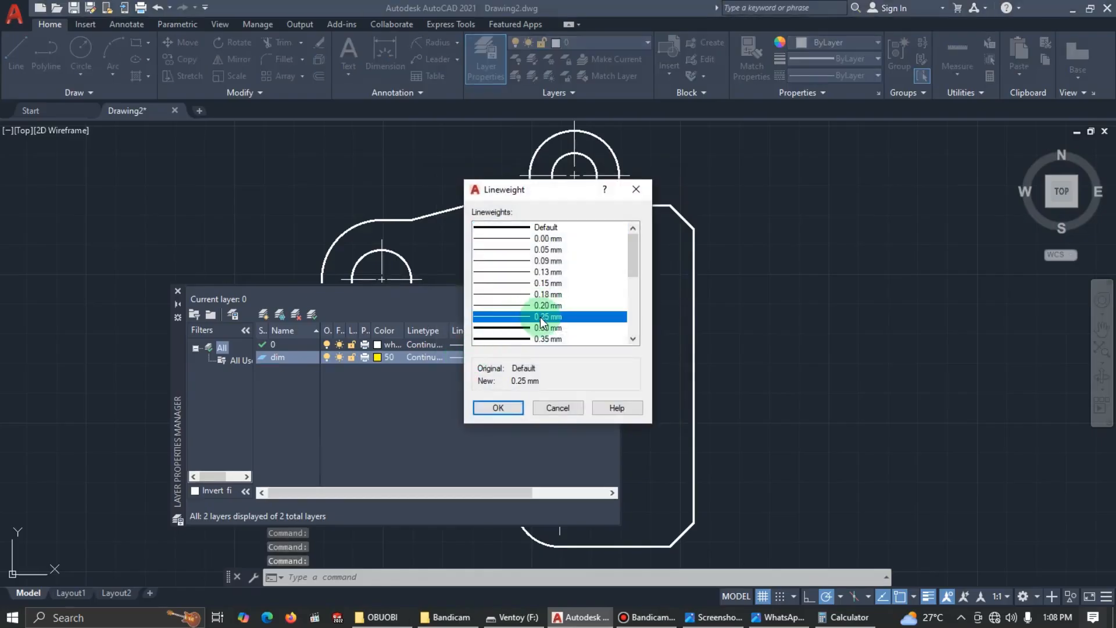
click(498, 407)
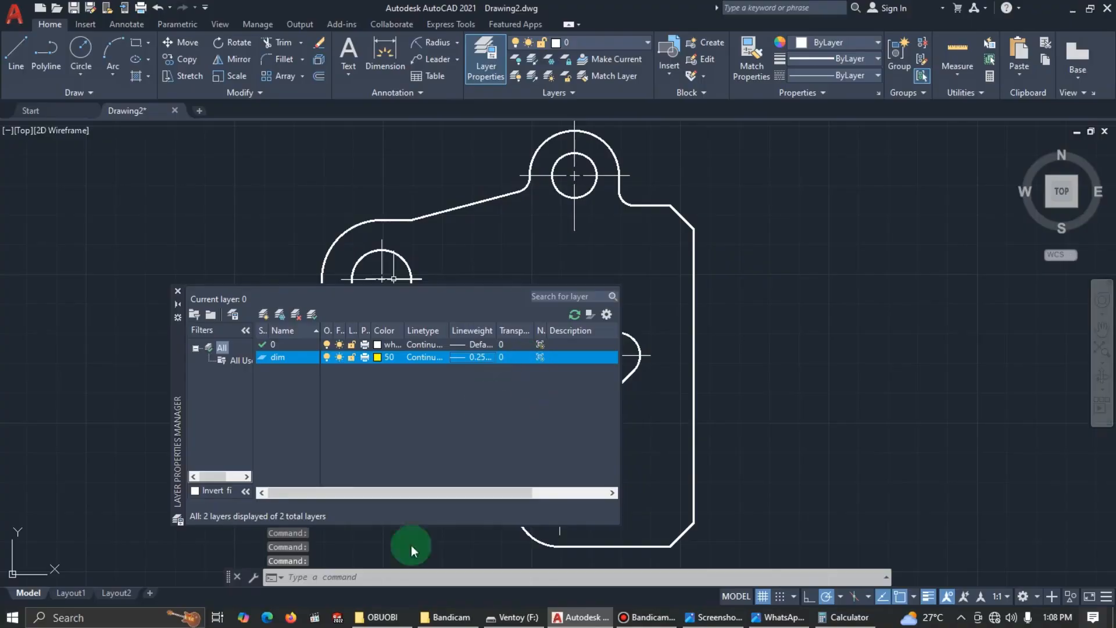
click(178, 291)
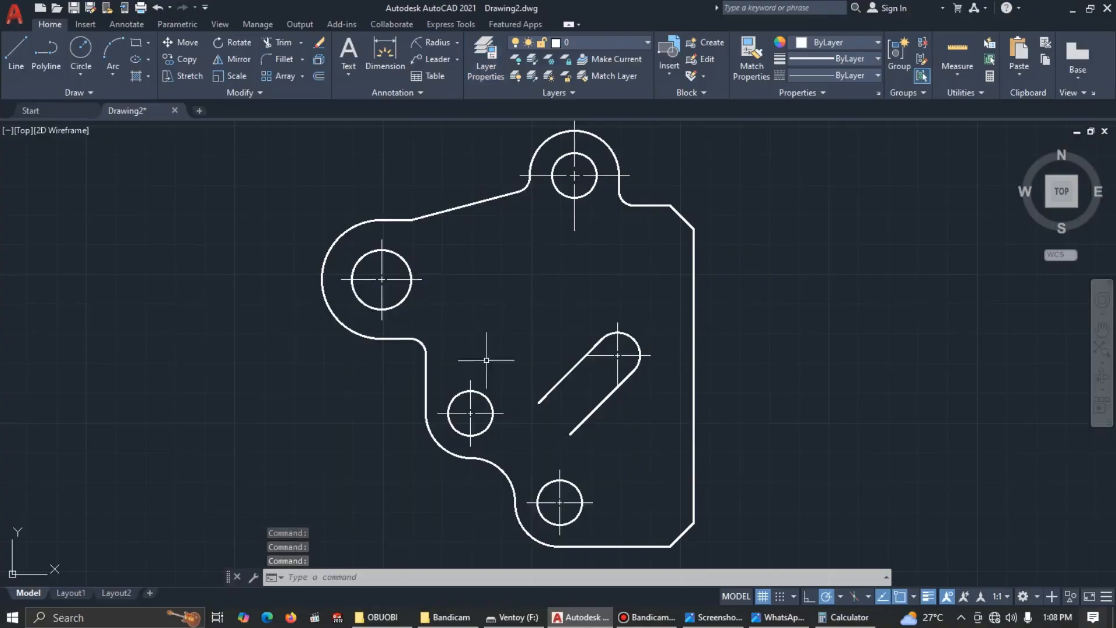
Make the dim layer the current layer
mouse_move(563, 331)
middle_down()
mouse_move(608, 346)
mouse_move(569, 313)
middle_up()
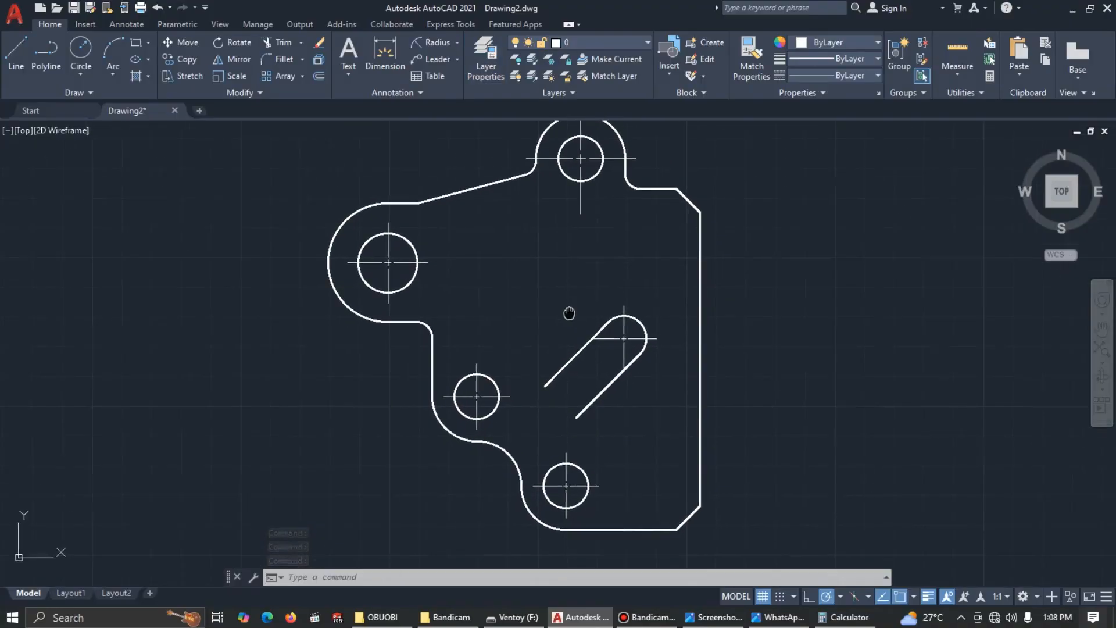
scroll(569, 313, down, 2)
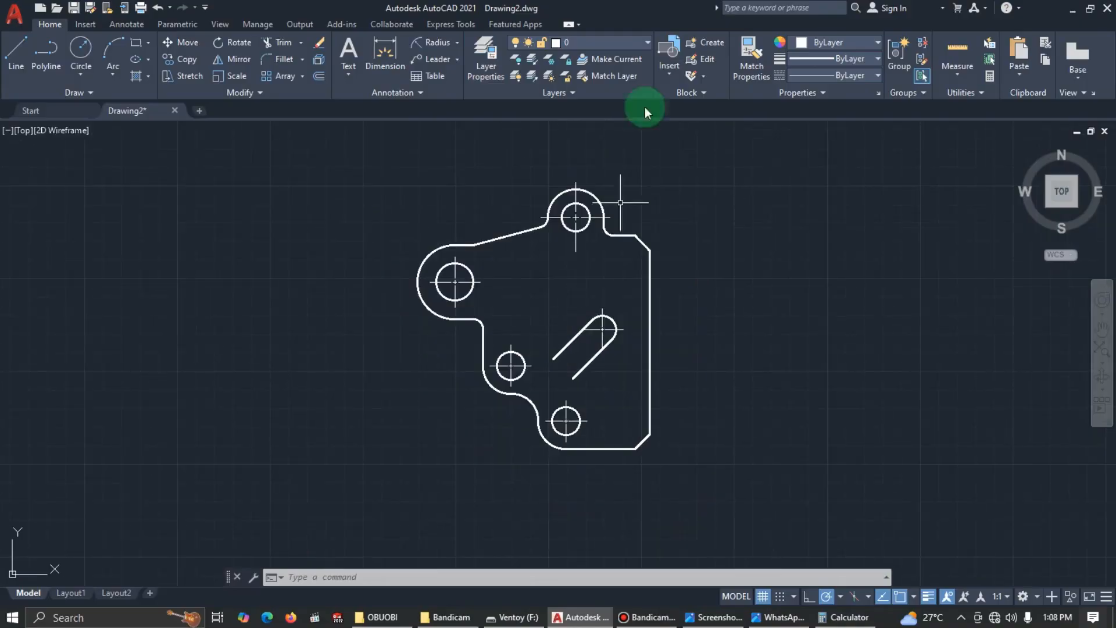
click(622, 44)
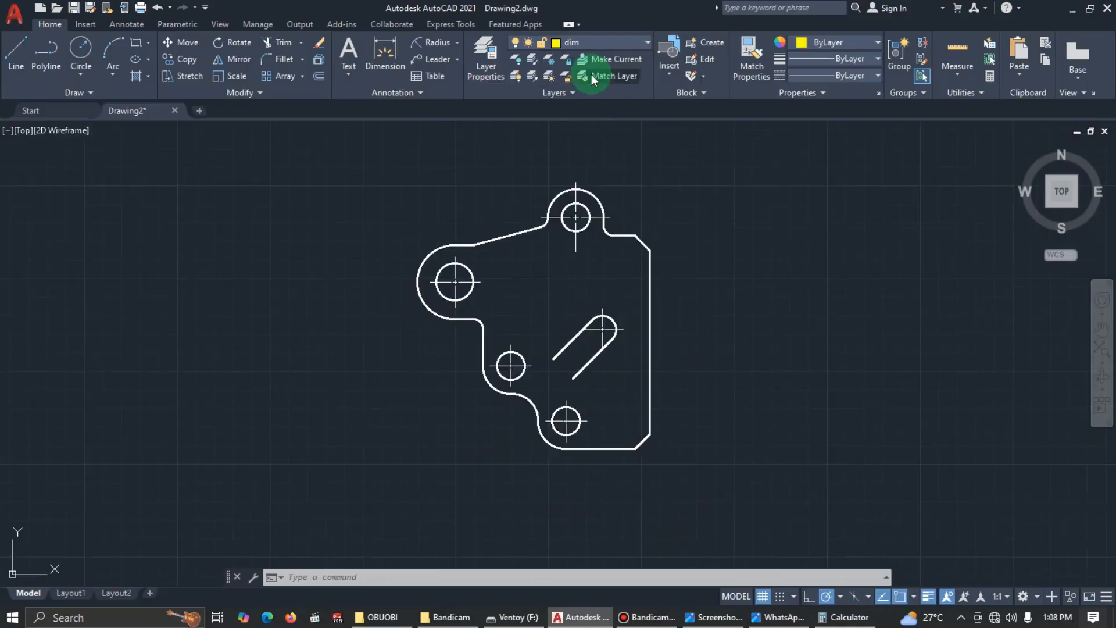
click(591, 74)
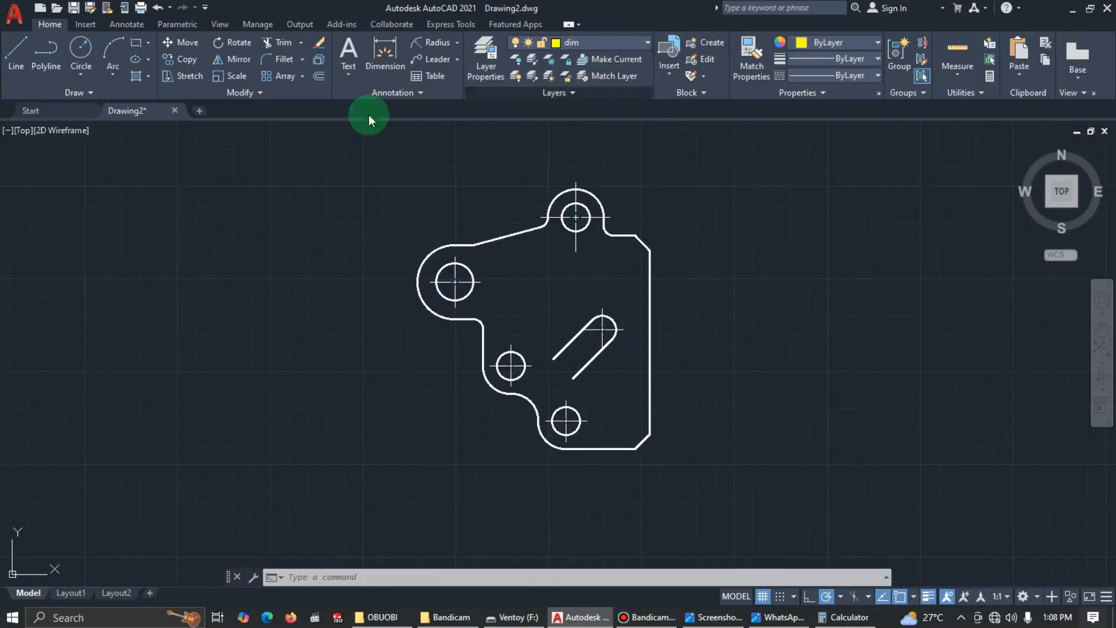
Add a horizontal linear dimension below the plate from the lowest hole's center to the plate's right edge
click(456, 43)
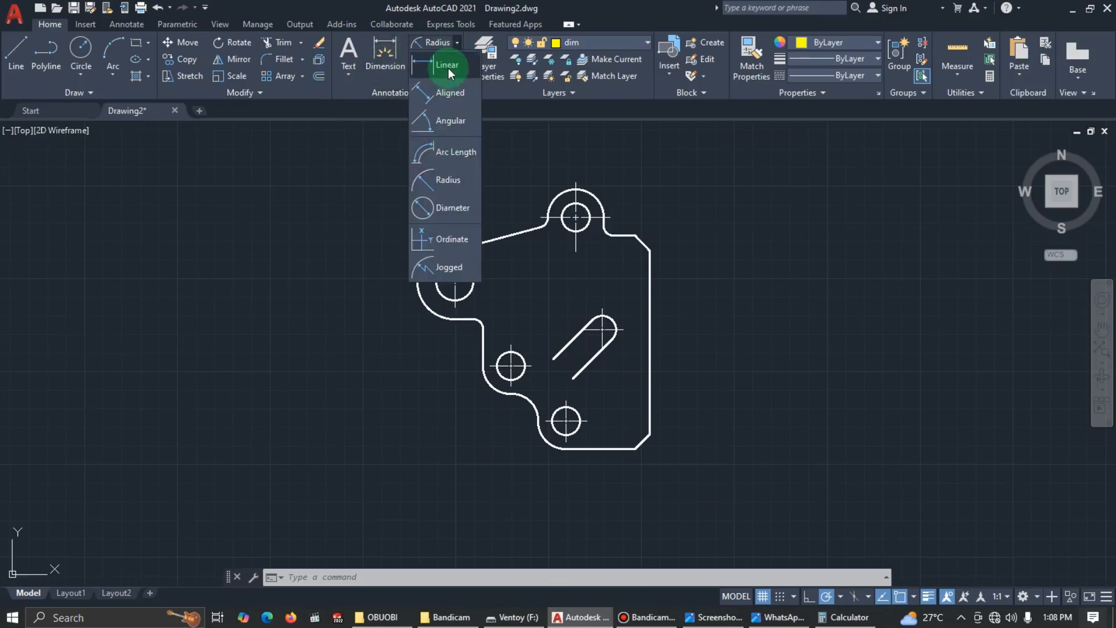
click(448, 68)
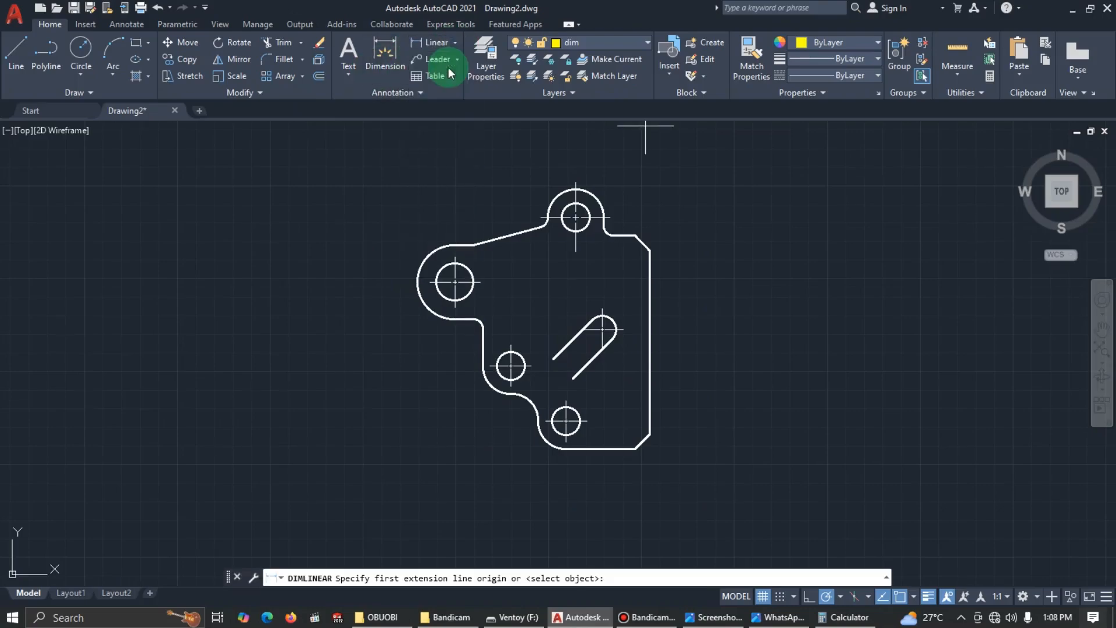
click(566, 420)
click(650, 434)
click(616, 473)
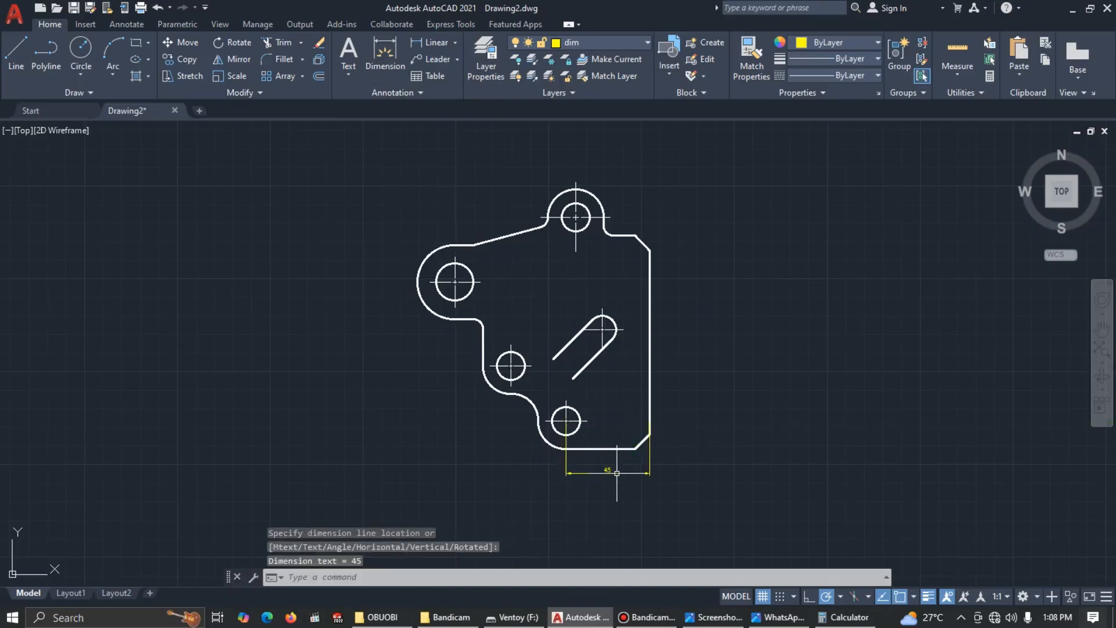
scroll(619, 478, up, 2)
scroll(622, 482, down, 2)
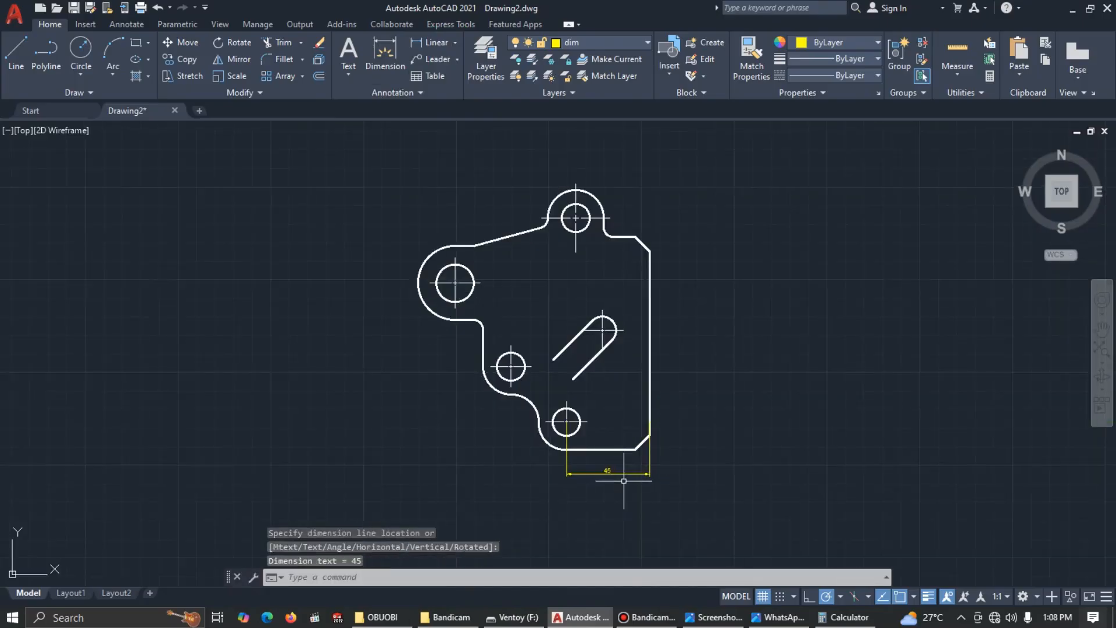
Modify the ISO-25 dimension style and set its text height to 3
text(d)
key(Return)
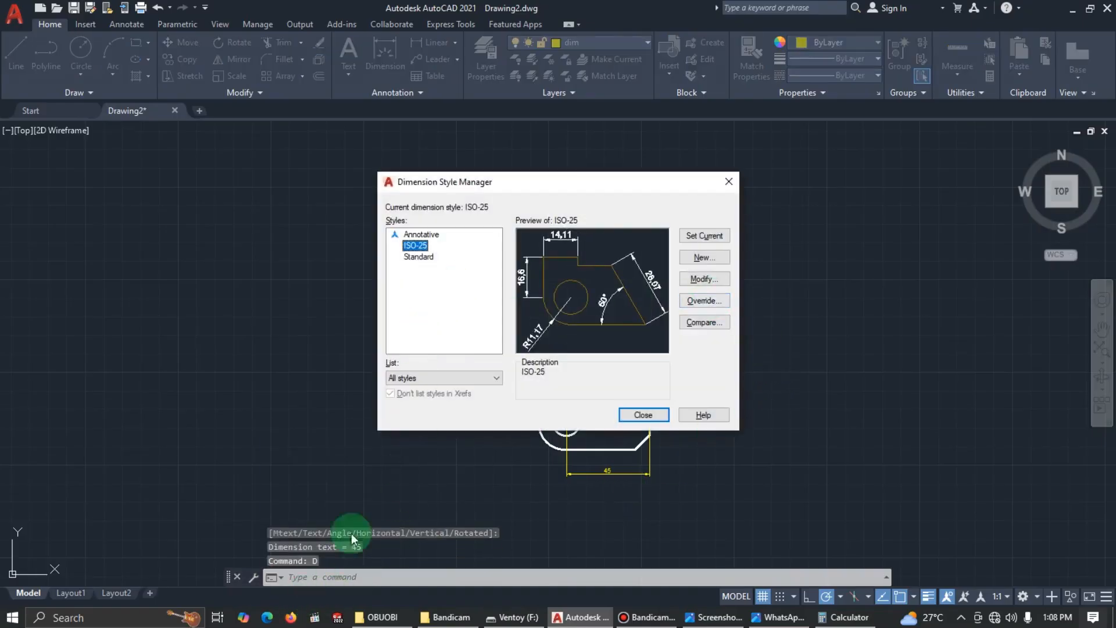
click(704, 279)
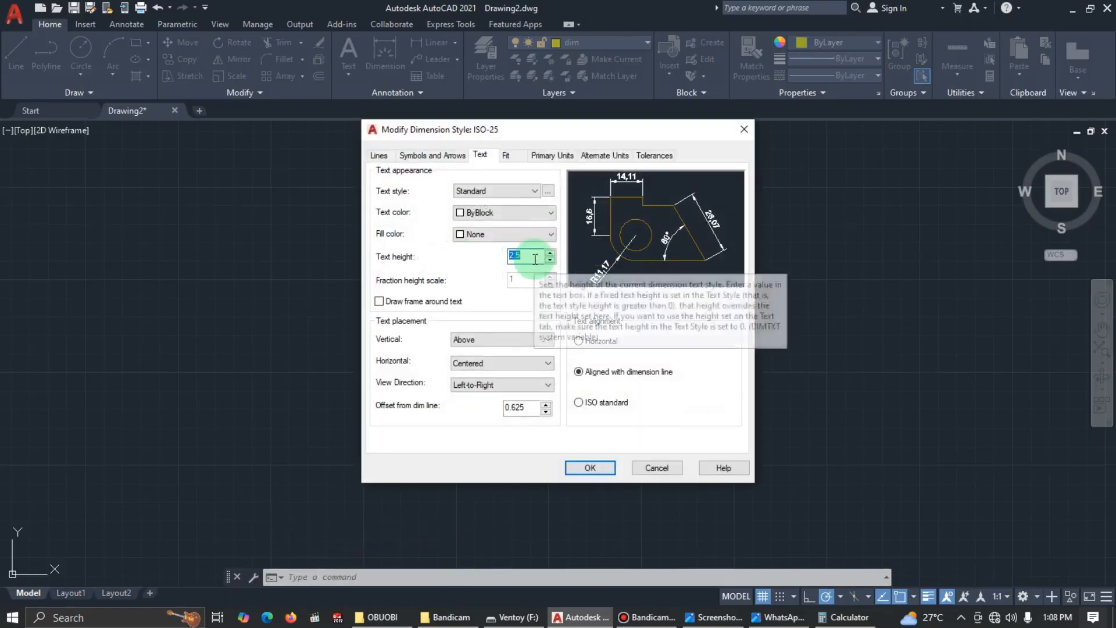
text(3.5)
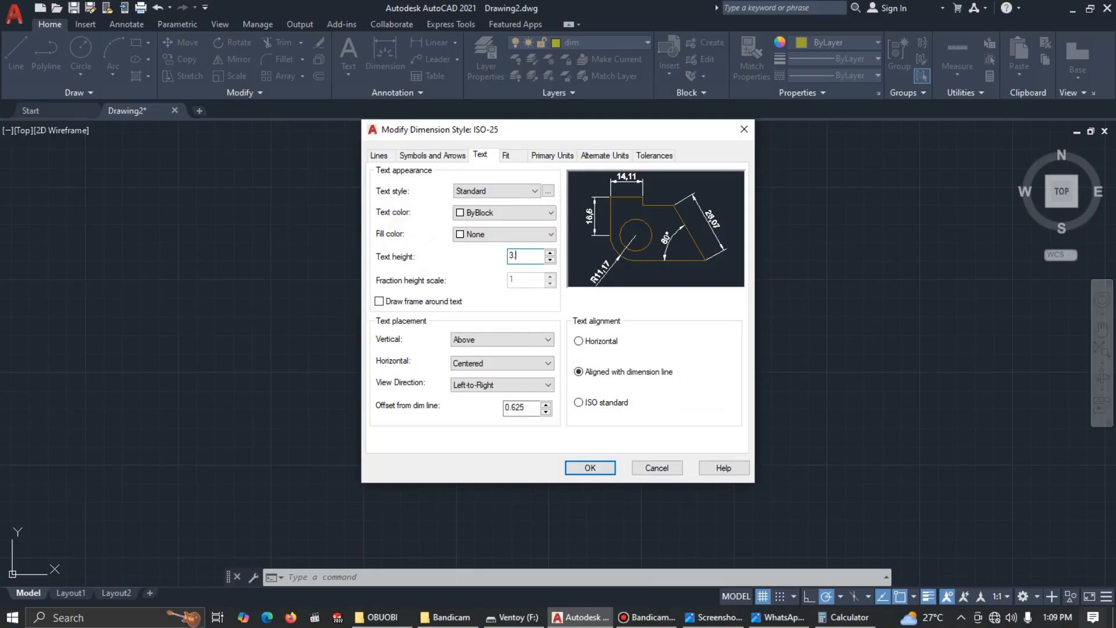
click(533, 260)
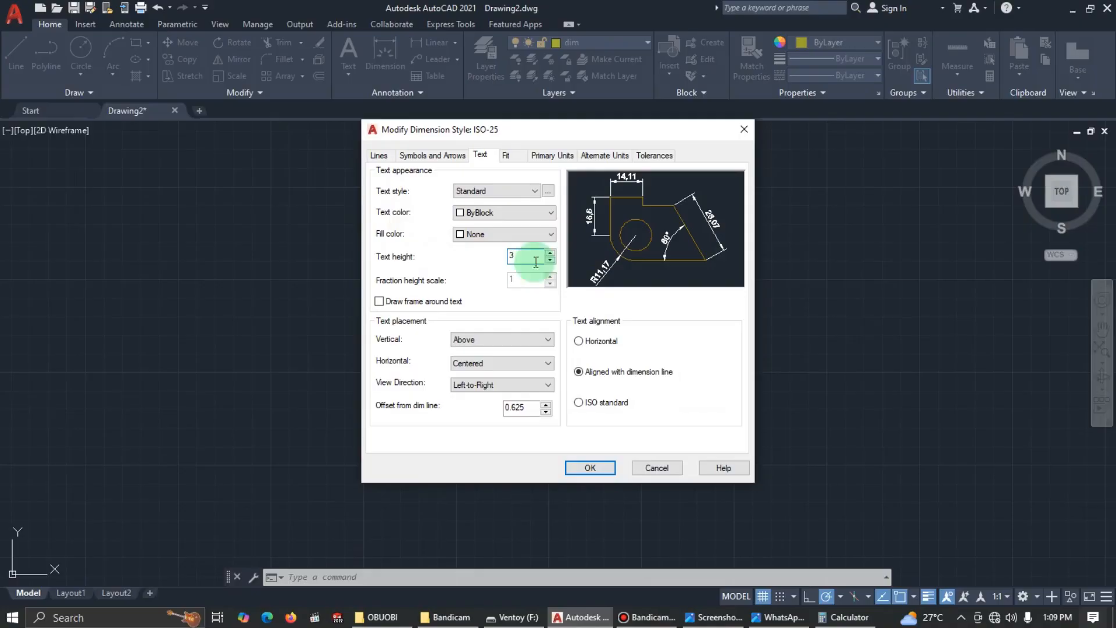
click(469, 167)
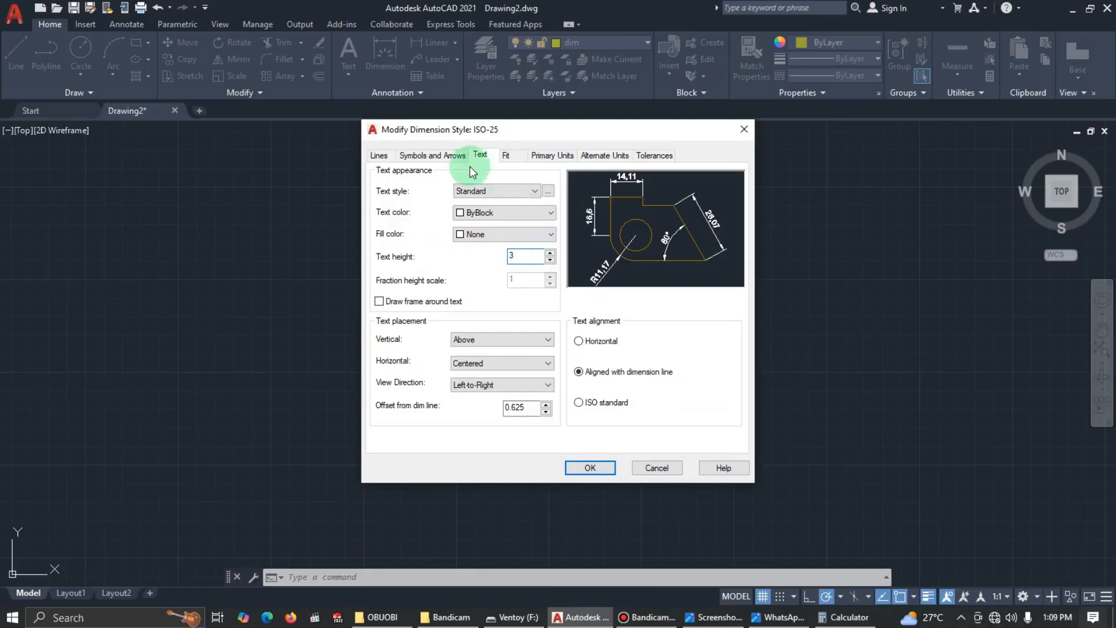
Set the ISO-25 style's arrow size to 3 and close the dimension style settings
click(433, 155)
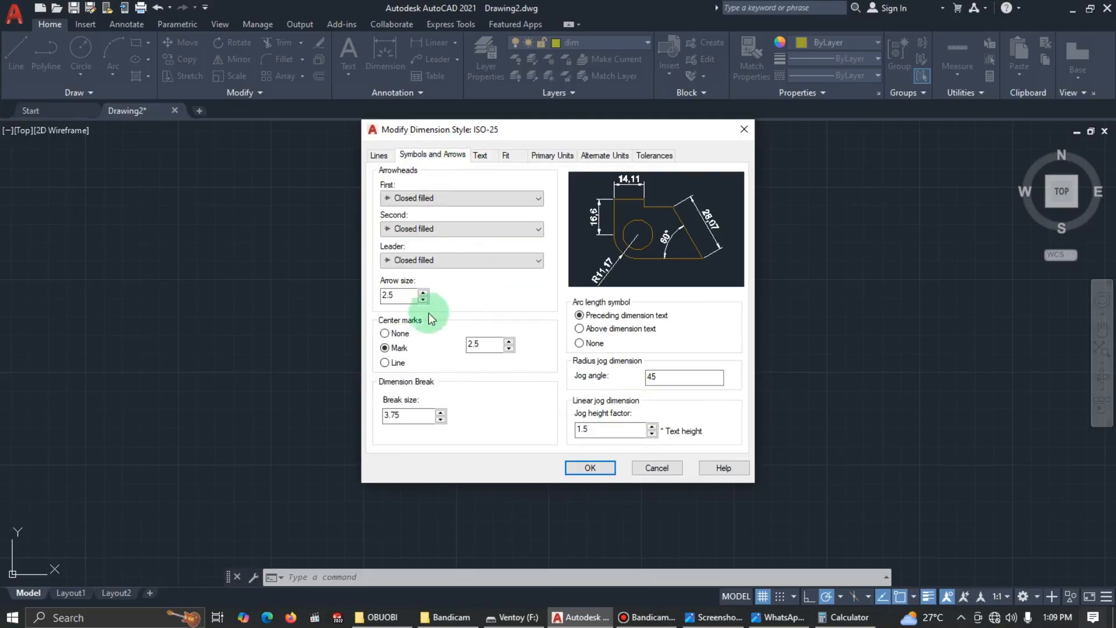
double_click(405, 296)
text(3)
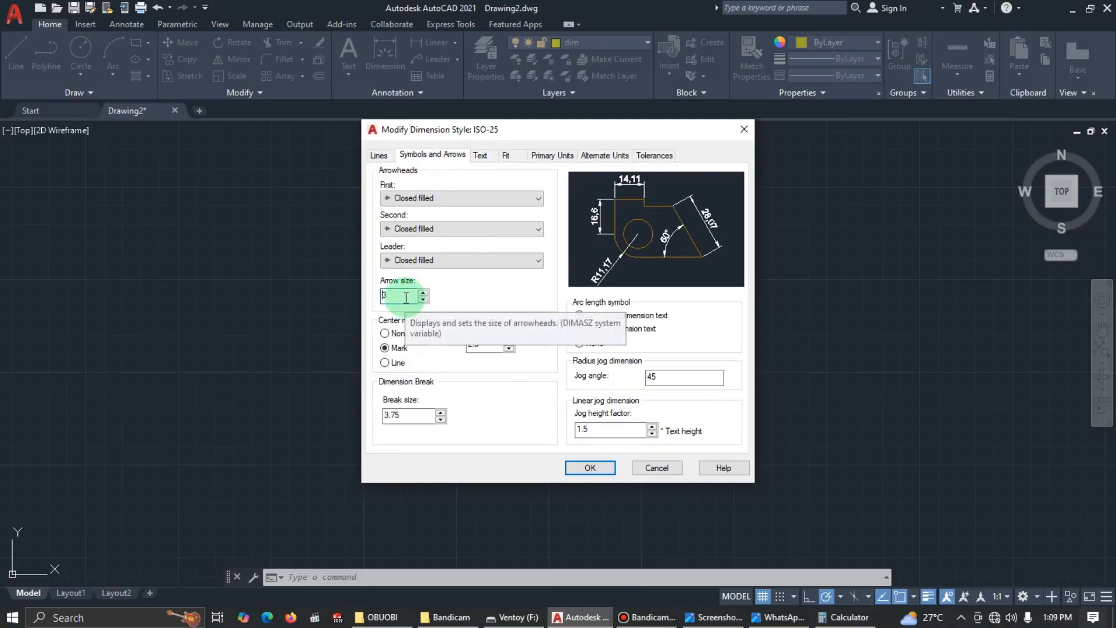
click(589, 468)
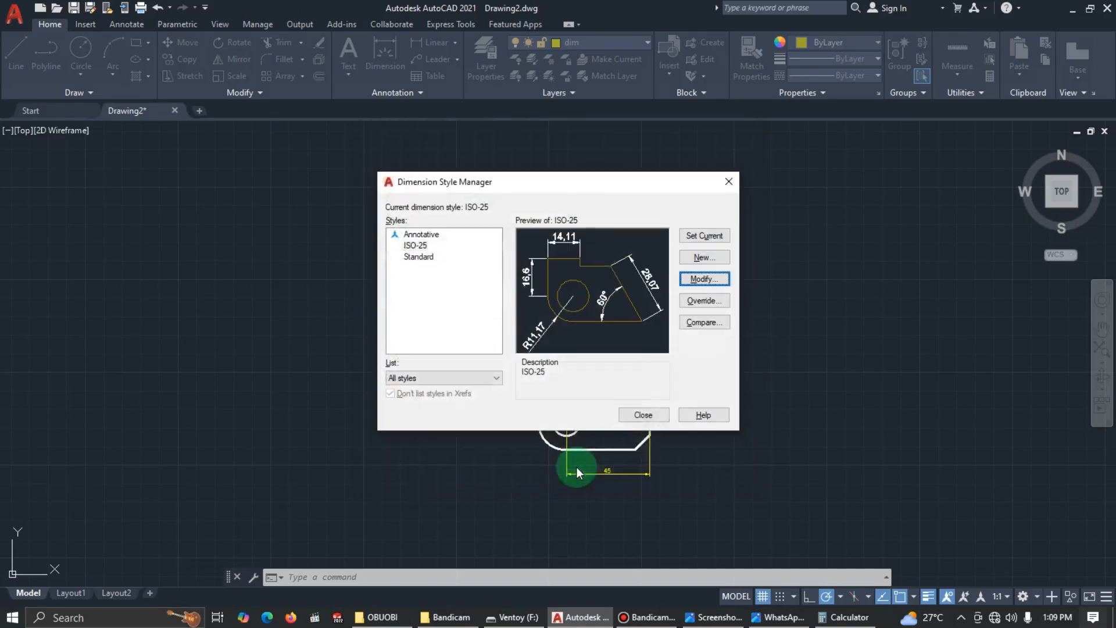
click(649, 413)
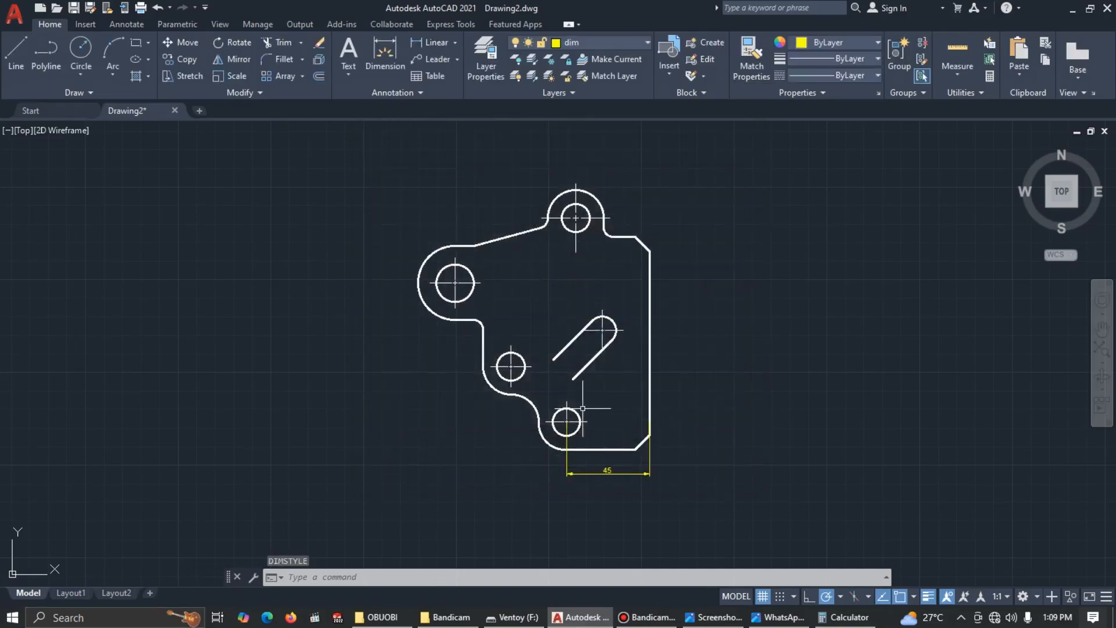
scroll(588, 424, up, 2)
scroll(627, 450, down, 2)
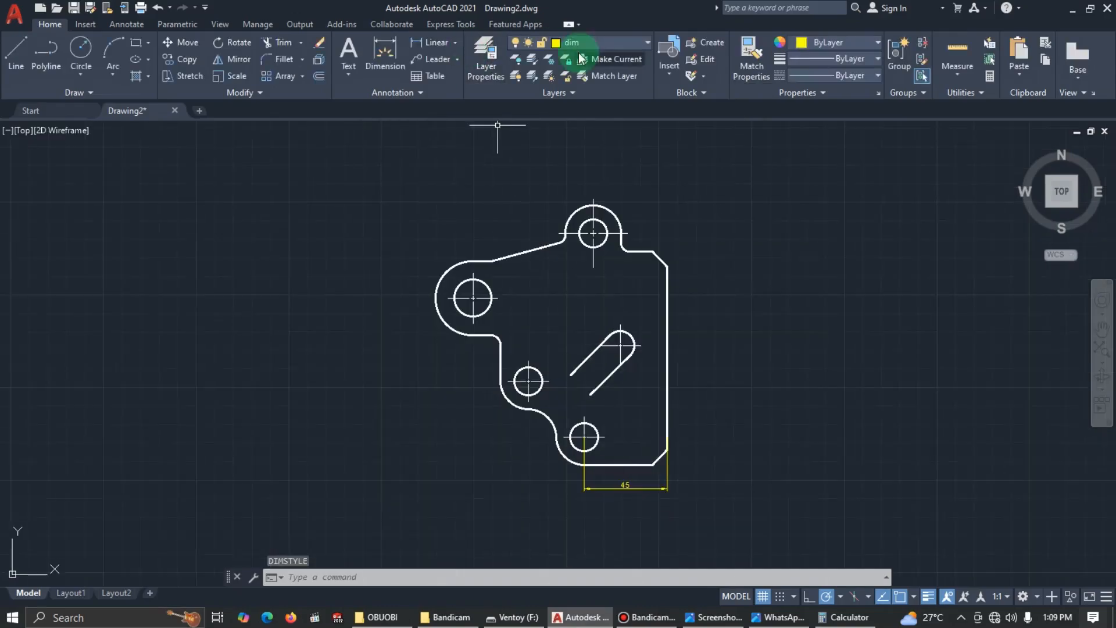
Add a horizontal linear dimension above the plate from the R10 hole's center to the right edge, following the reference image
click(432, 42)
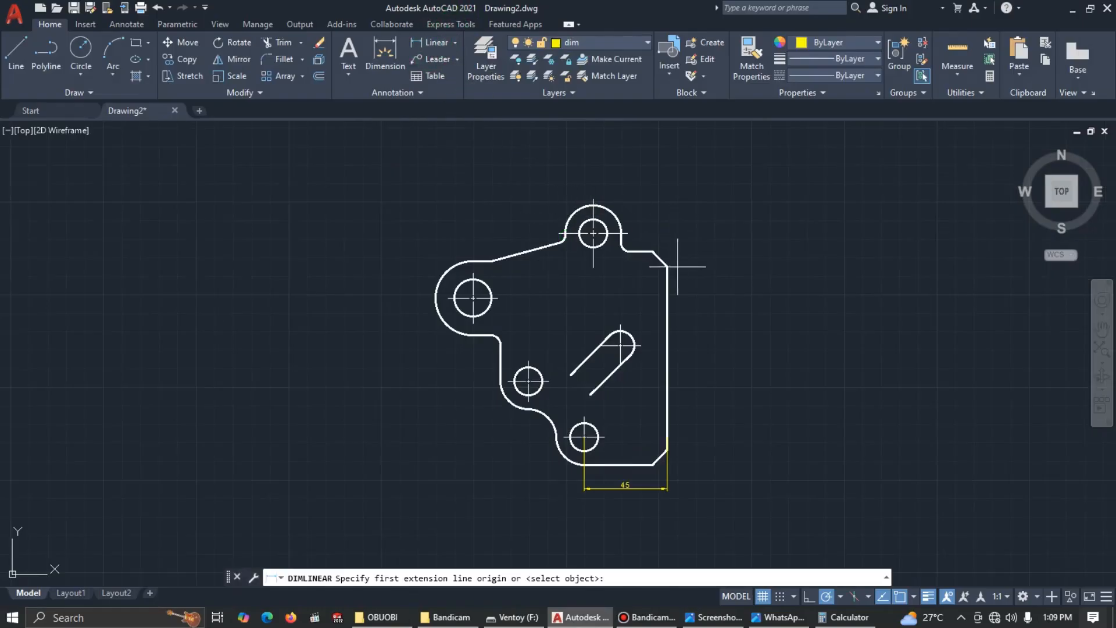
key(alt+Tab)
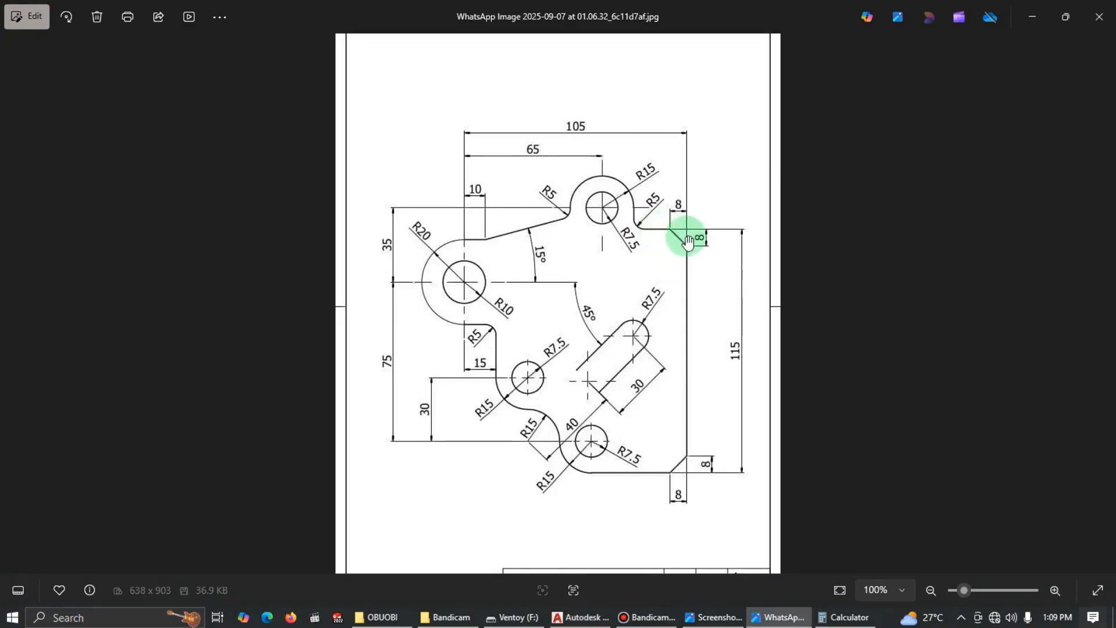
key(alt+Tab)
click(668, 267)
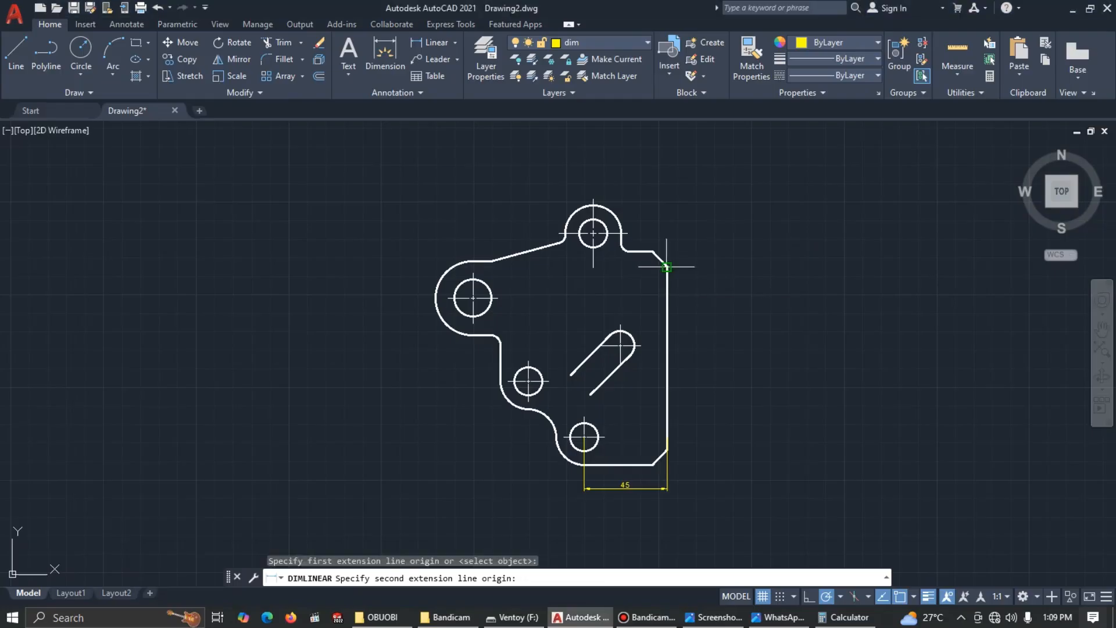
click(473, 298)
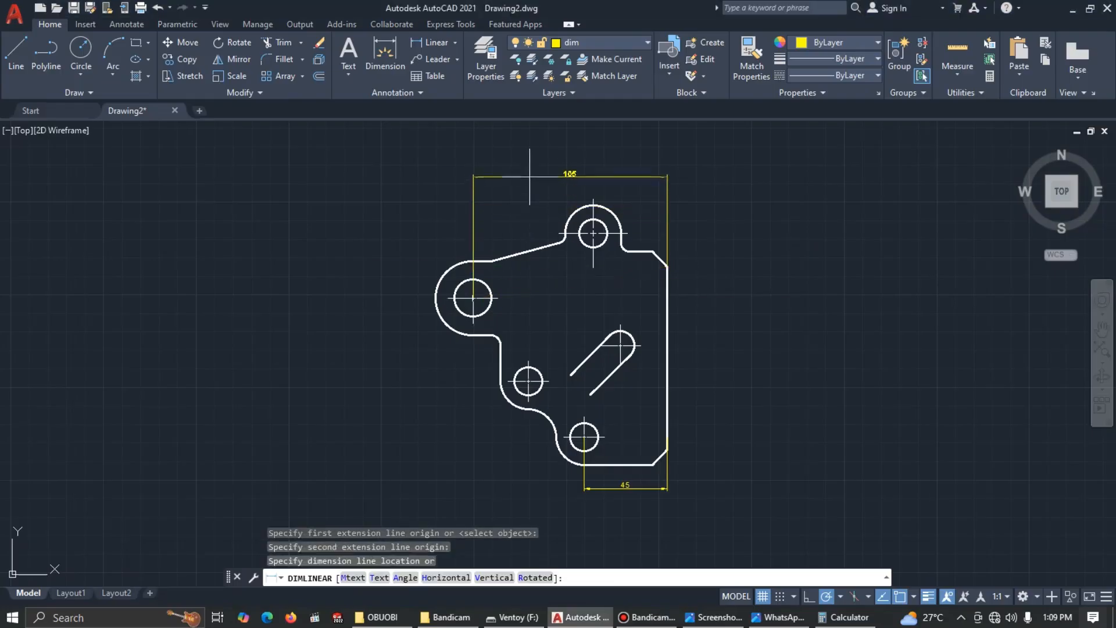
click(532, 186)
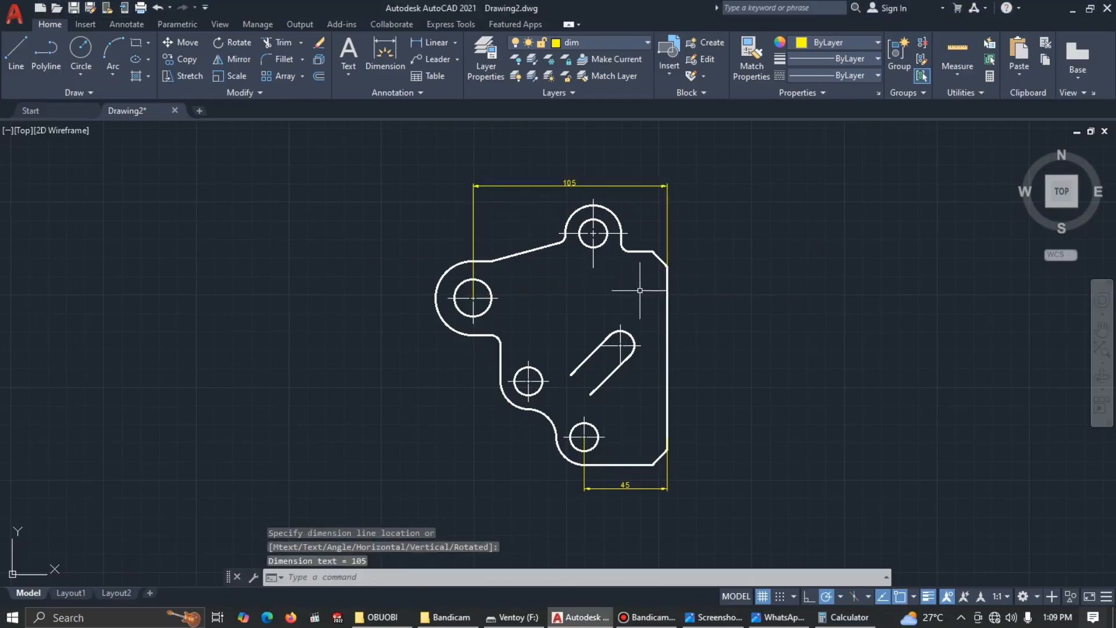
Add a horizontal linear dimension above the plate between the R10 hole's center and the top hole's center, following the reference image
key(alt+Tab)
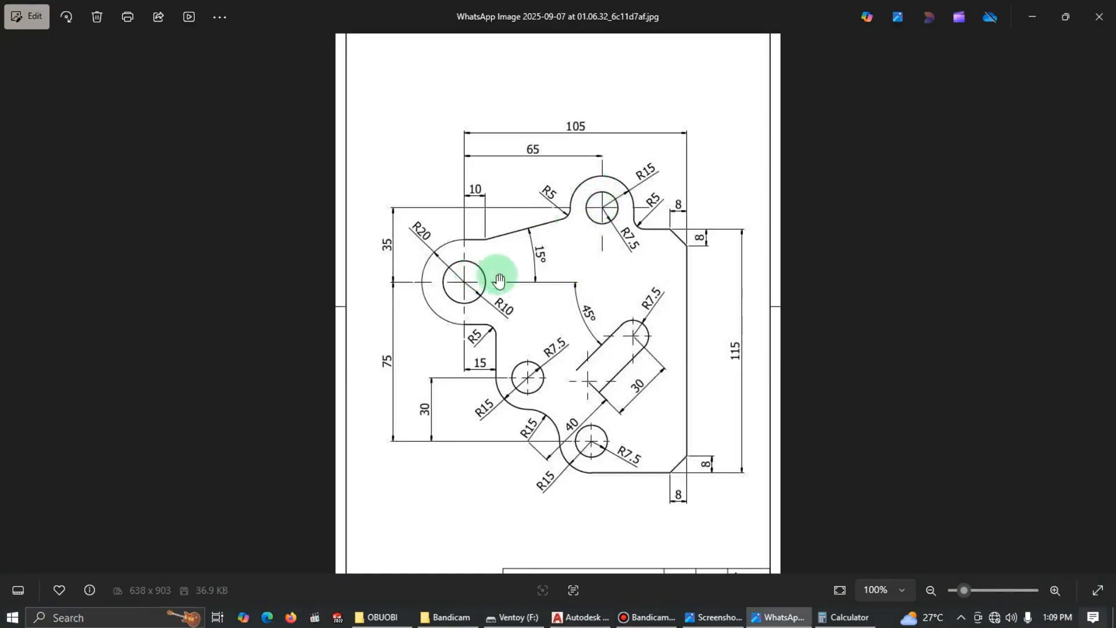
key(alt+Tab)
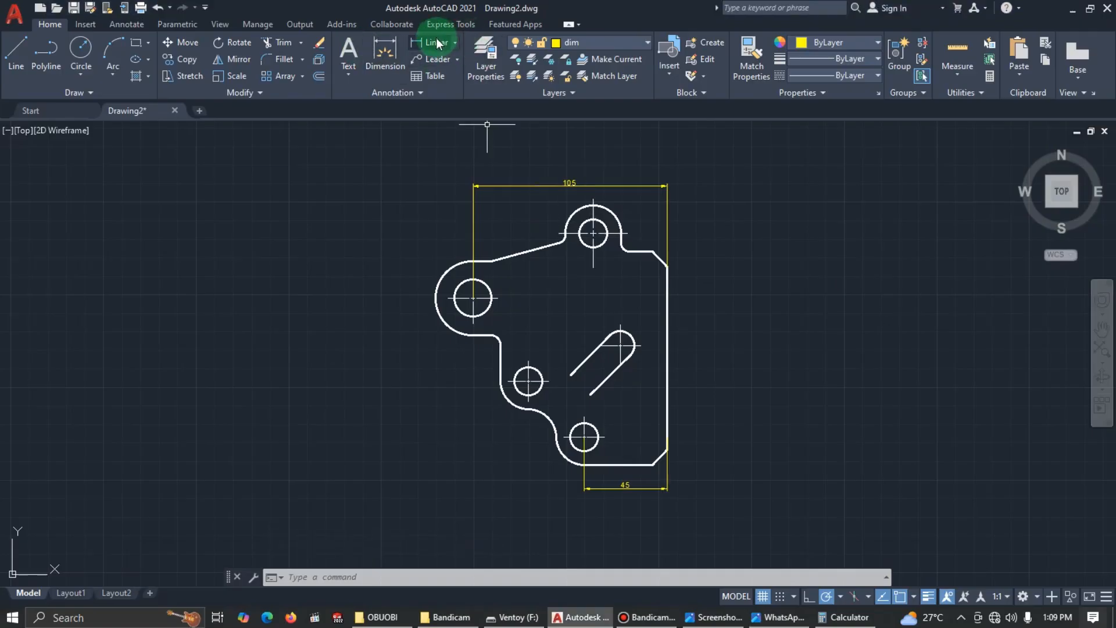
click(436, 41)
click(593, 233)
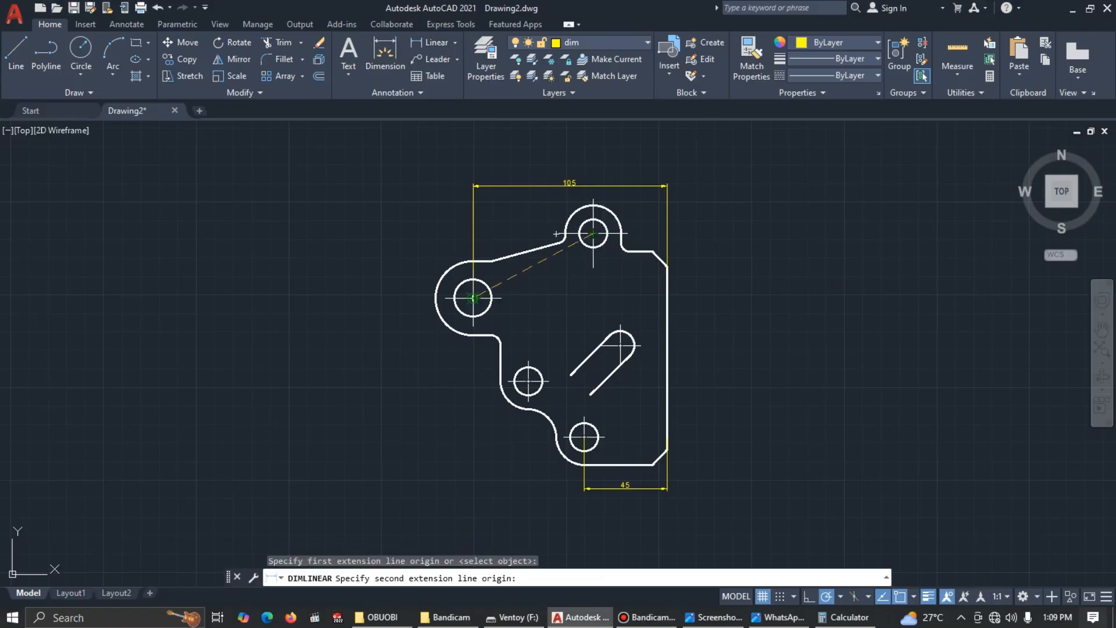
click(472, 297)
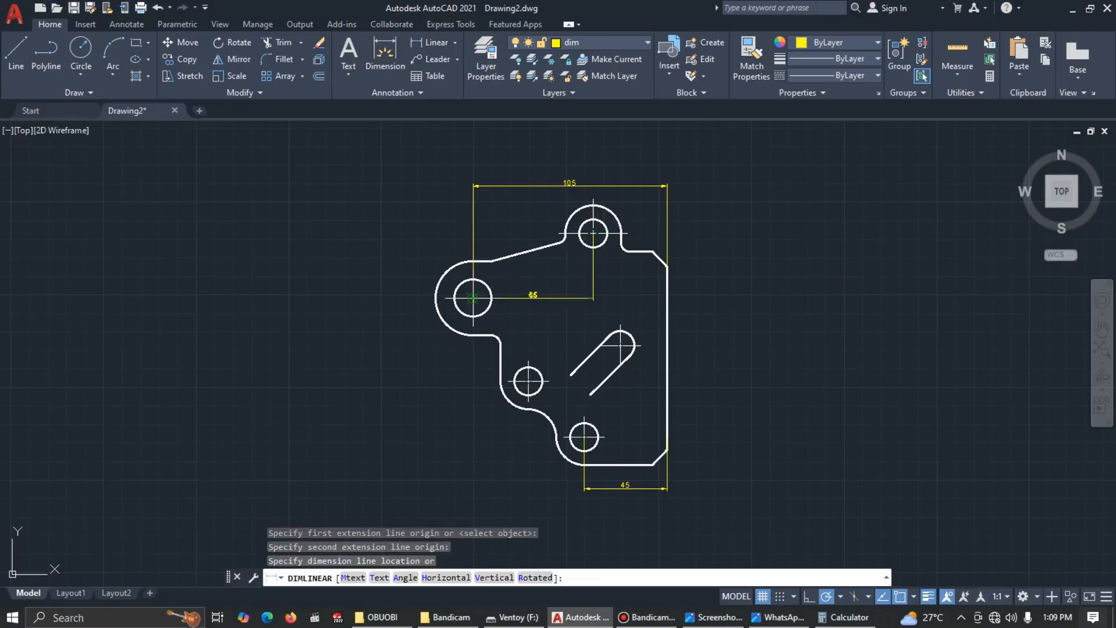
click(535, 199)
Add a horizontal linear dimension above the short flat edge between the large R20 arc and the sloped edge
scroll(587, 245, up, 2)
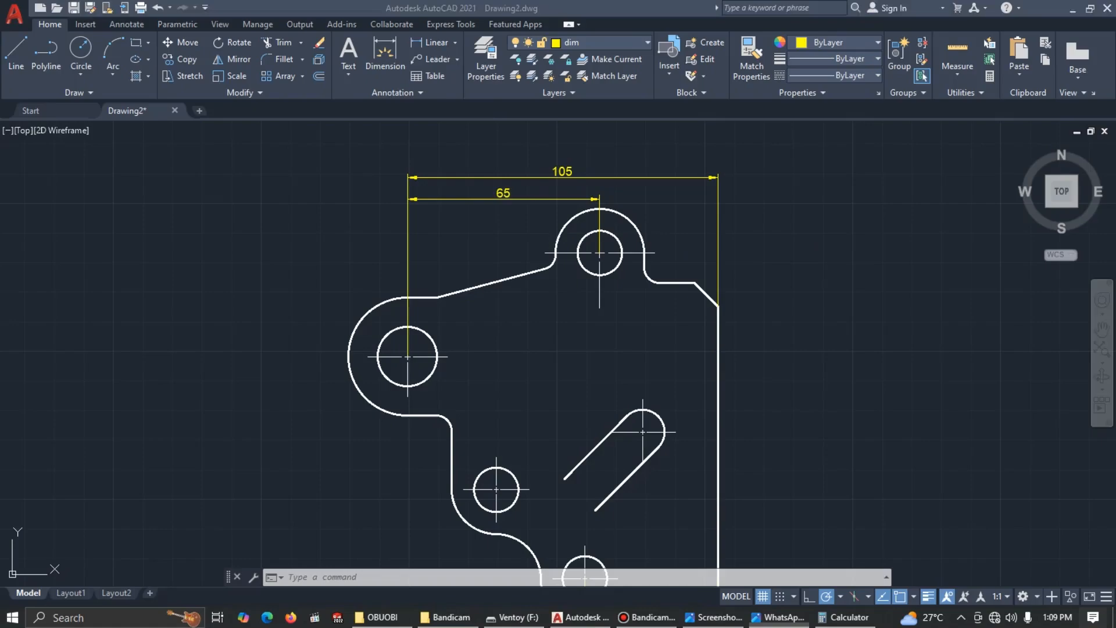
click(422, 42)
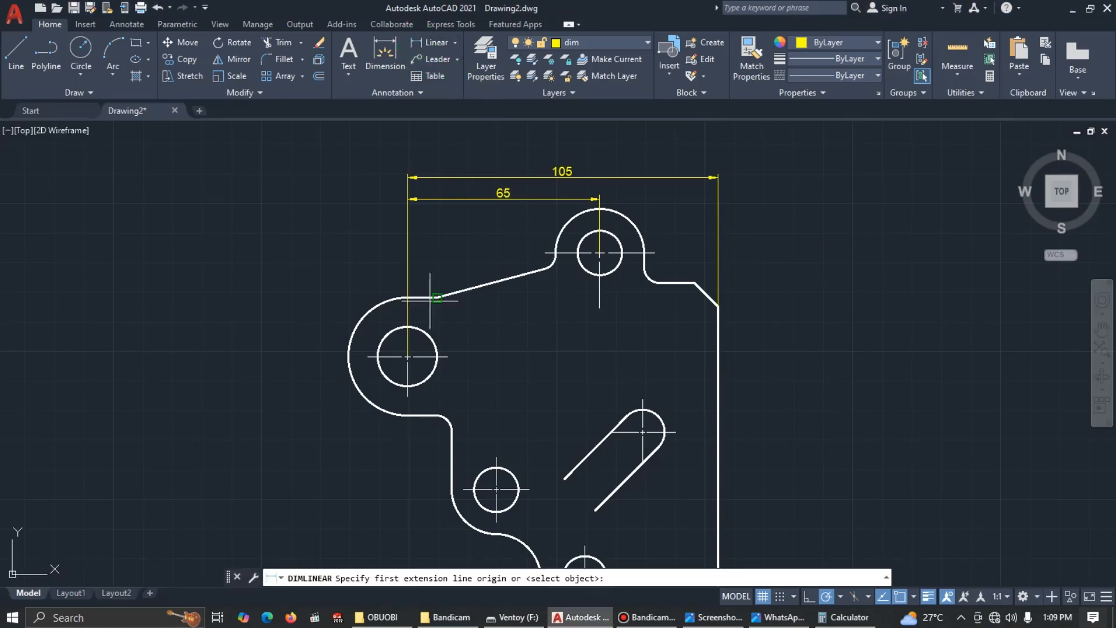
click(437, 298)
click(408, 298)
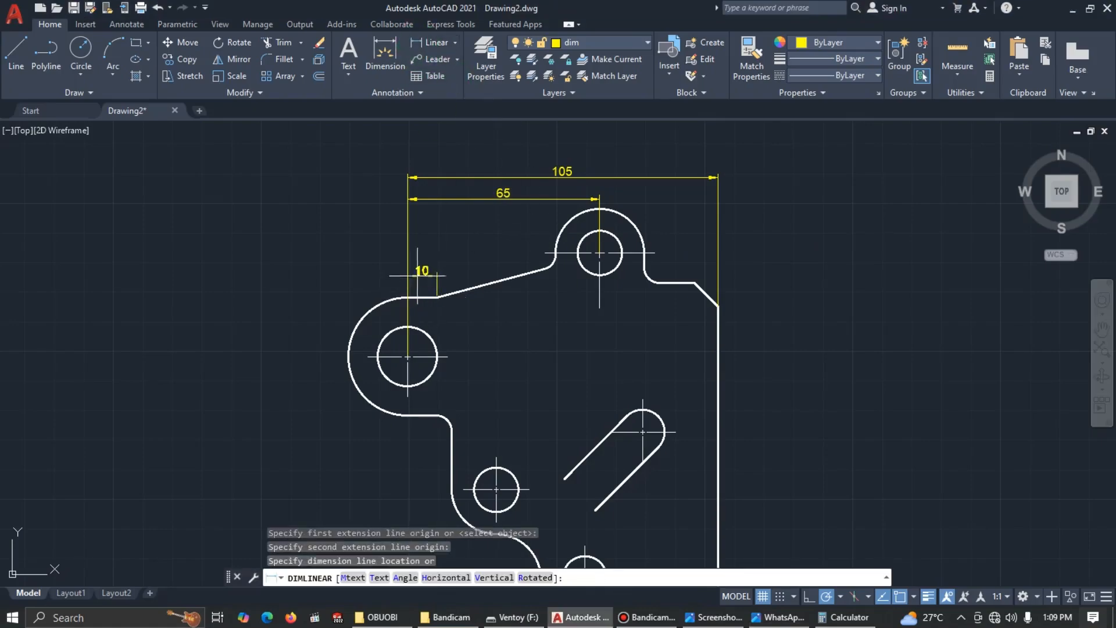
click(419, 281)
Check the reference image and add a vertical linear dimension left of the plate between the top hole's center and the R10 hole's center
key(alt+Tab)
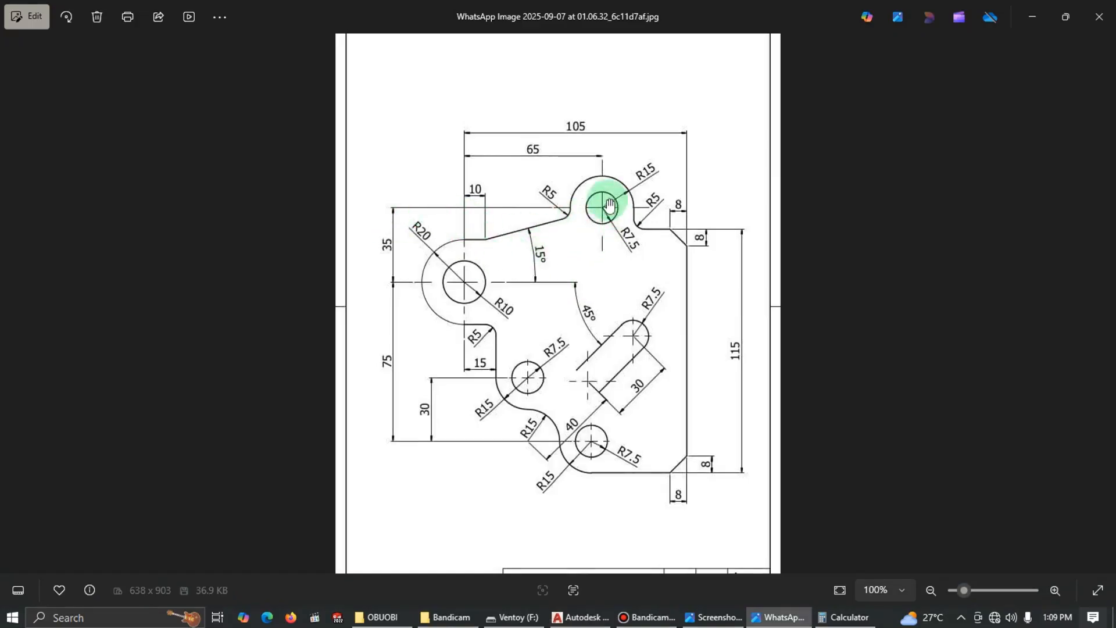
key(alt+Tab)
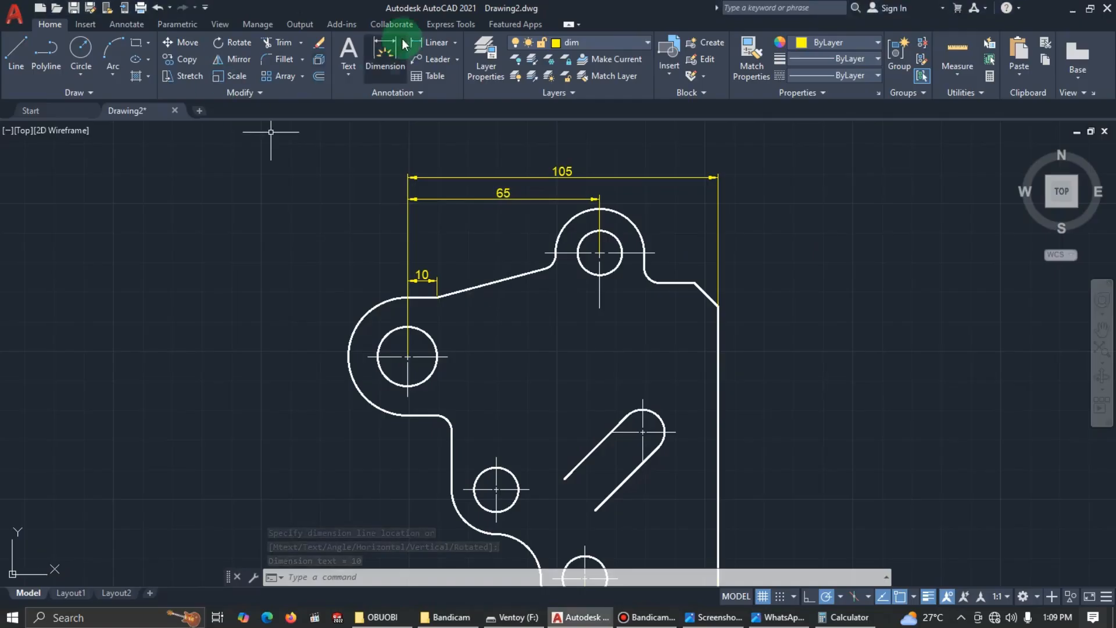
click(445, 45)
click(600, 252)
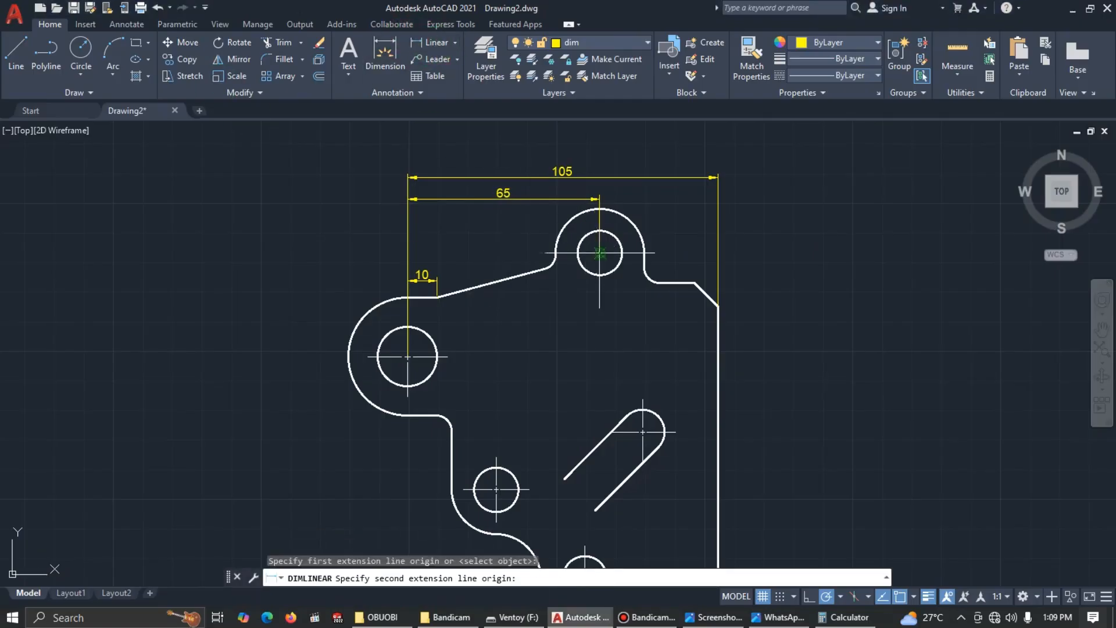
click(407, 357)
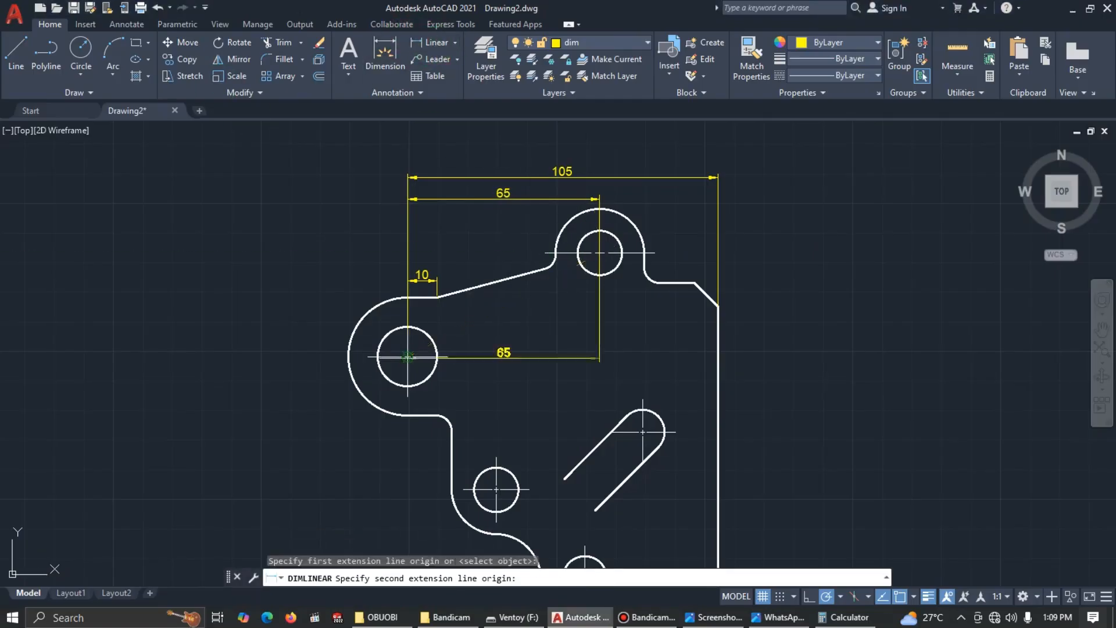
click(319, 305)
Add a vertical linear dimension from the R10 hole's center to the lowest hole's center, in line with the vertical dimension above it
mouse_move(553, 388)
middle_down()
mouse_move(630, 269)
mouse_move(631, 292)
middle_up()
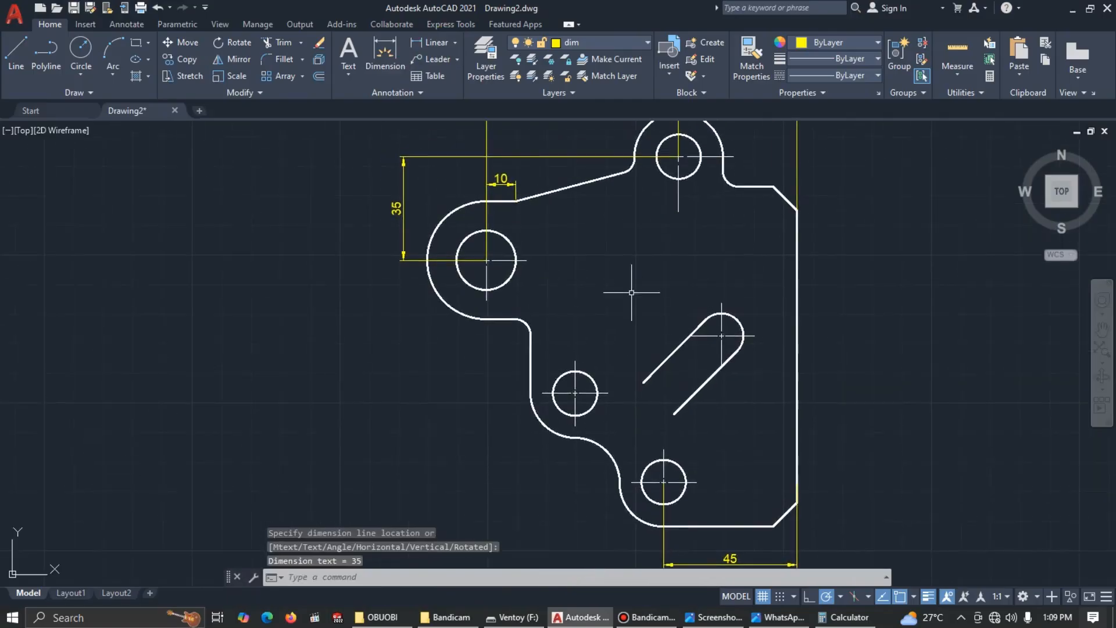
click(428, 42)
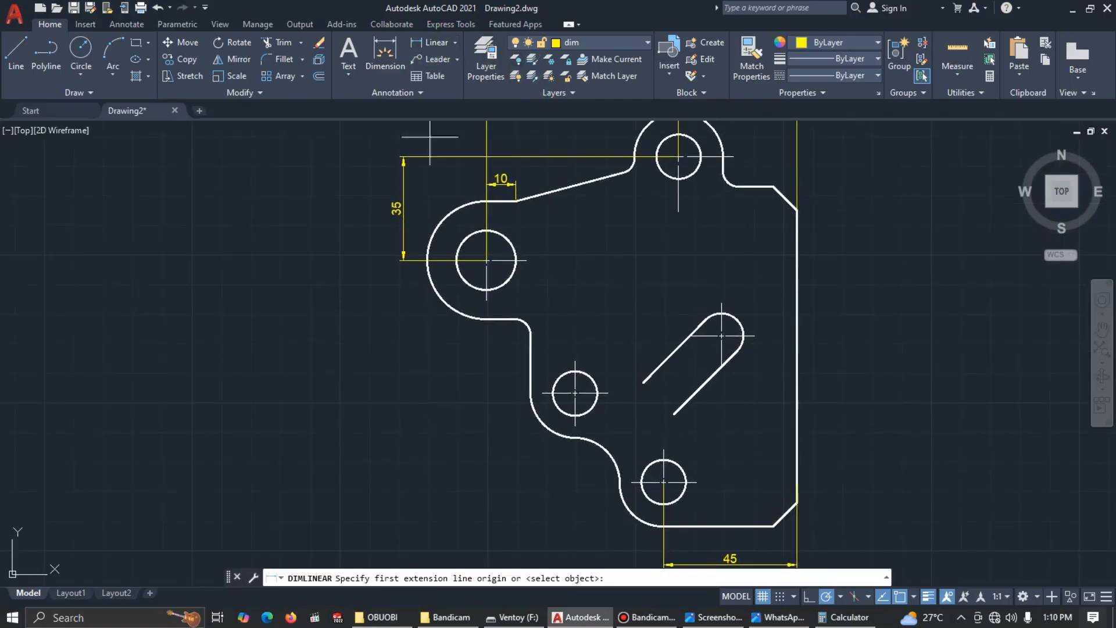
click(486, 260)
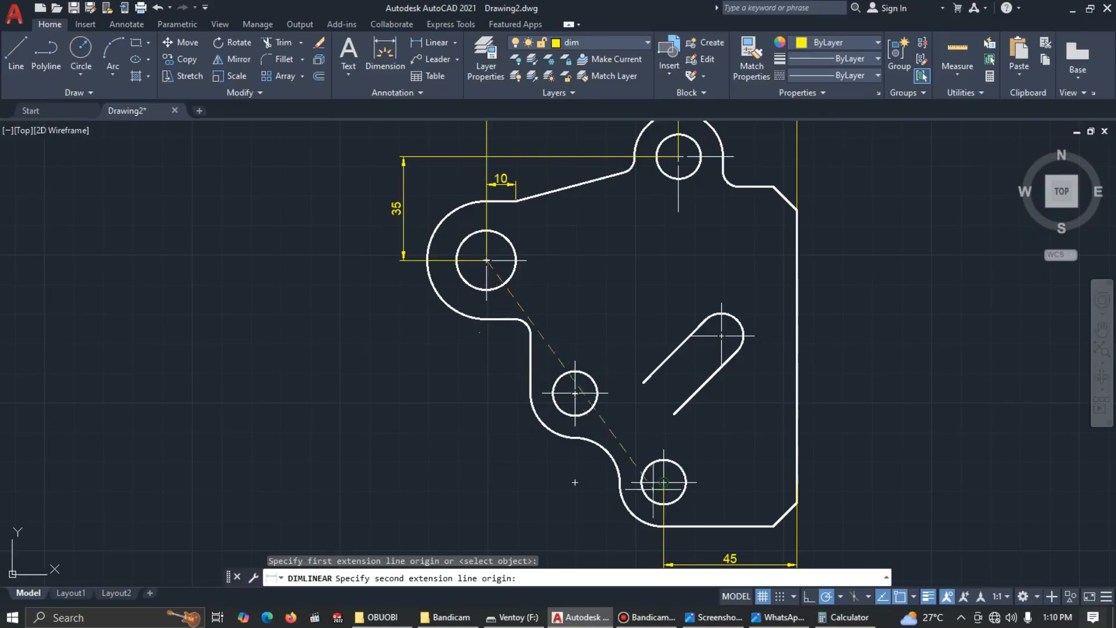
click(663, 482)
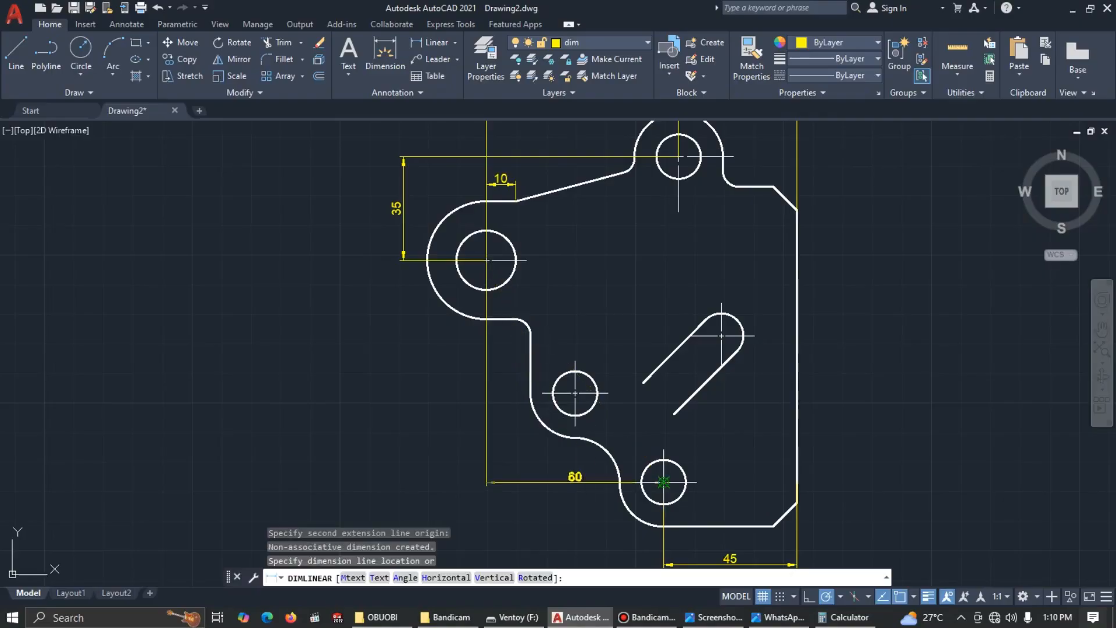
click(404, 434)
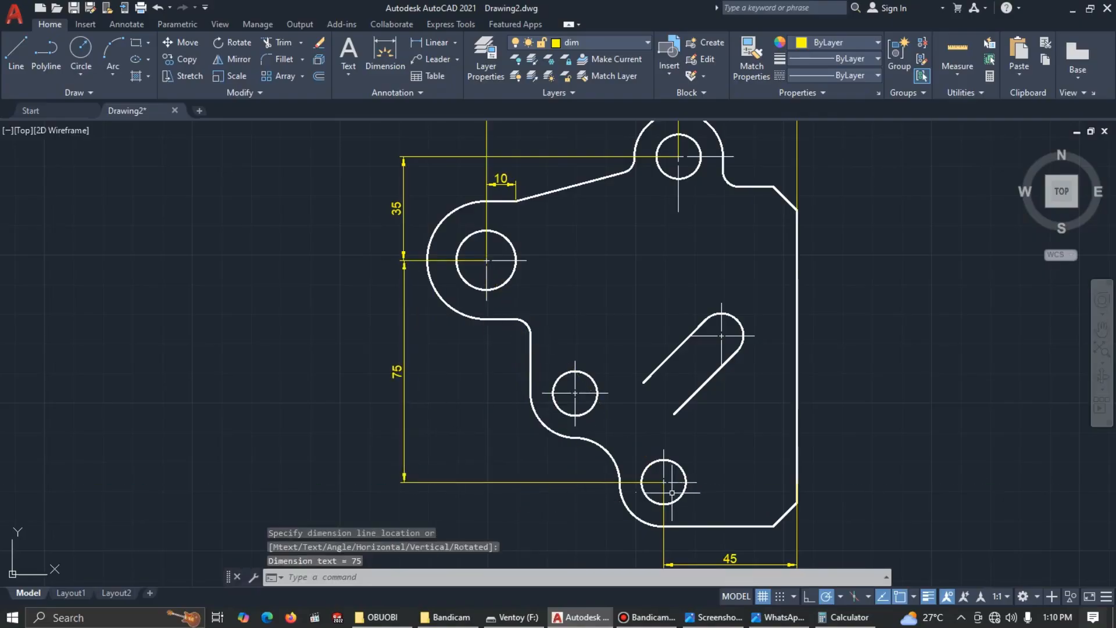
Add a horizontal linear dimension from the R10 hole's center to the vertical edge below it, as in the reference image
key(alt+Tab)
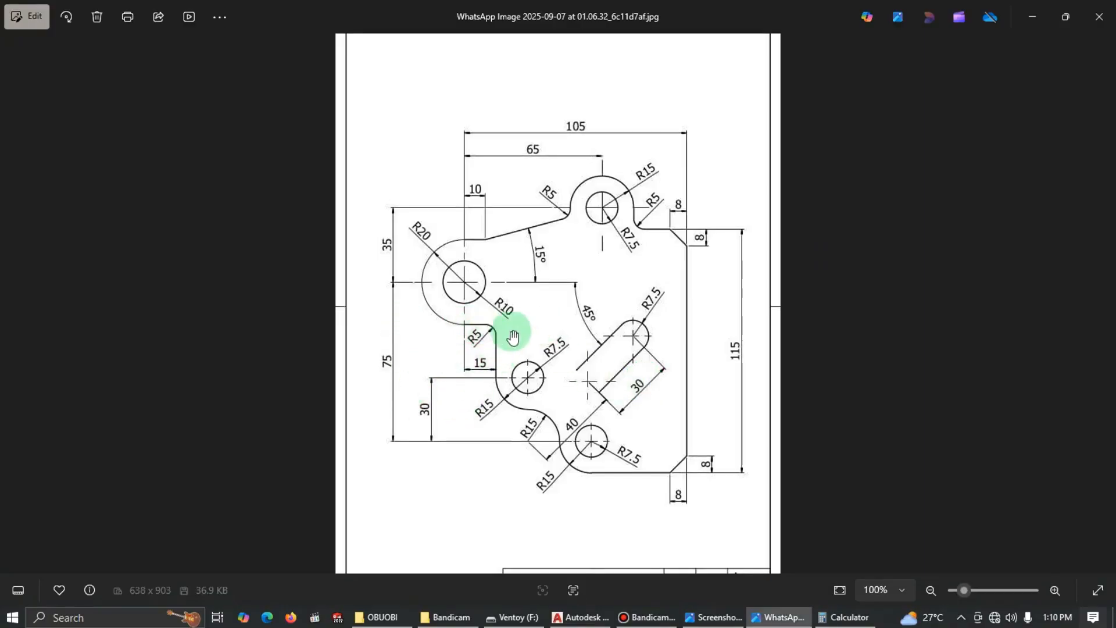
key(alt+Tab)
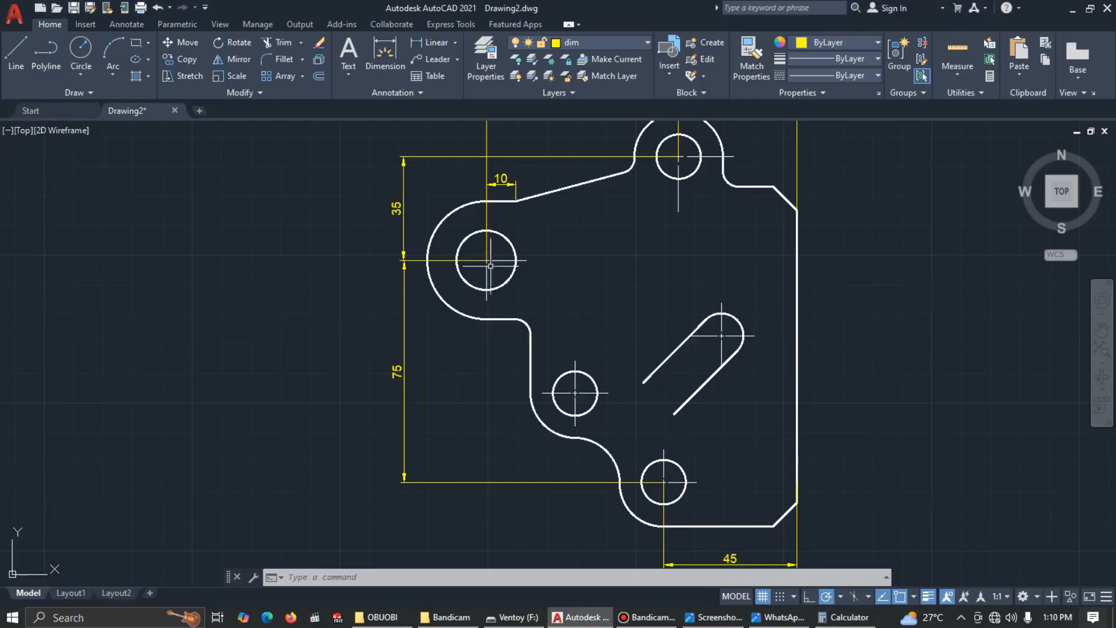
click(429, 45)
click(486, 260)
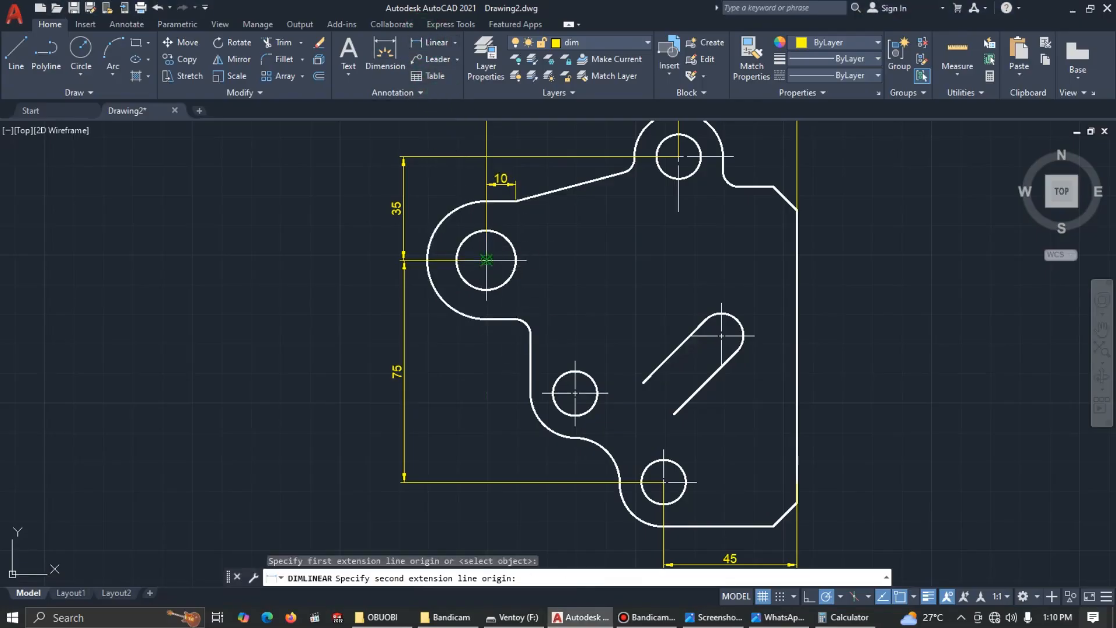
click(530, 364)
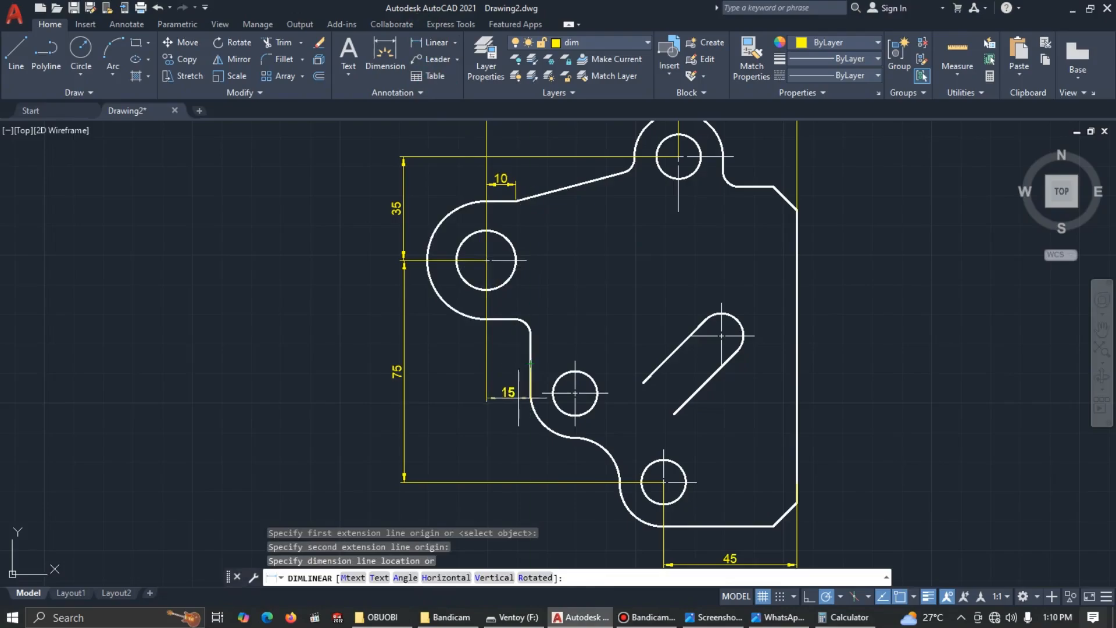
click(558, 363)
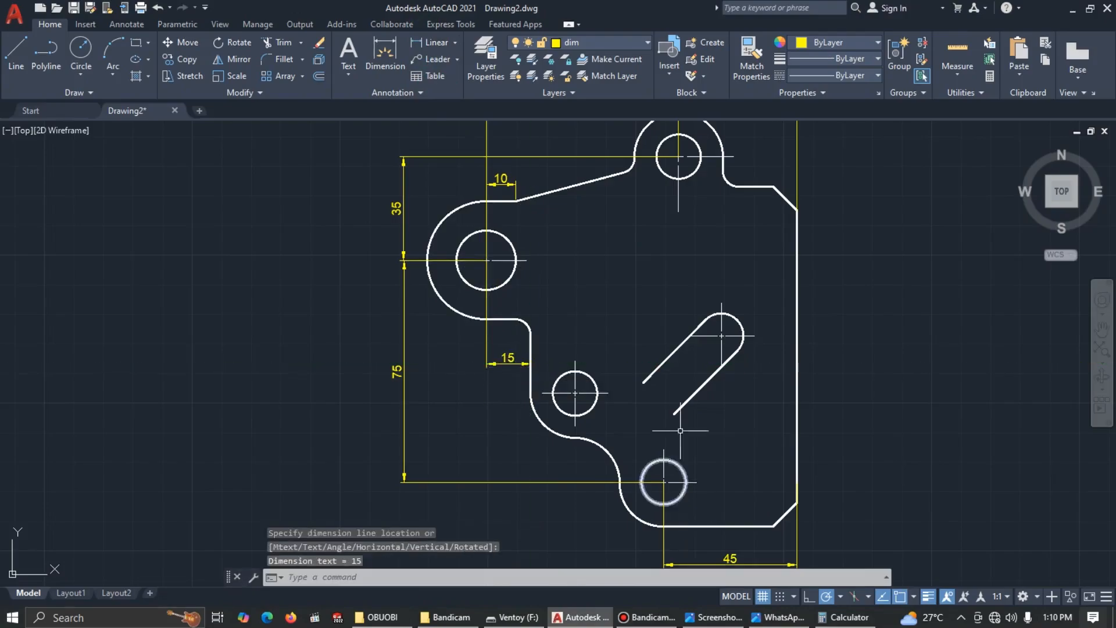
Add a vertical linear dimension between the centers of the two lower holes, placed left of the plate outline as in the reference image
key(alt+Tab)
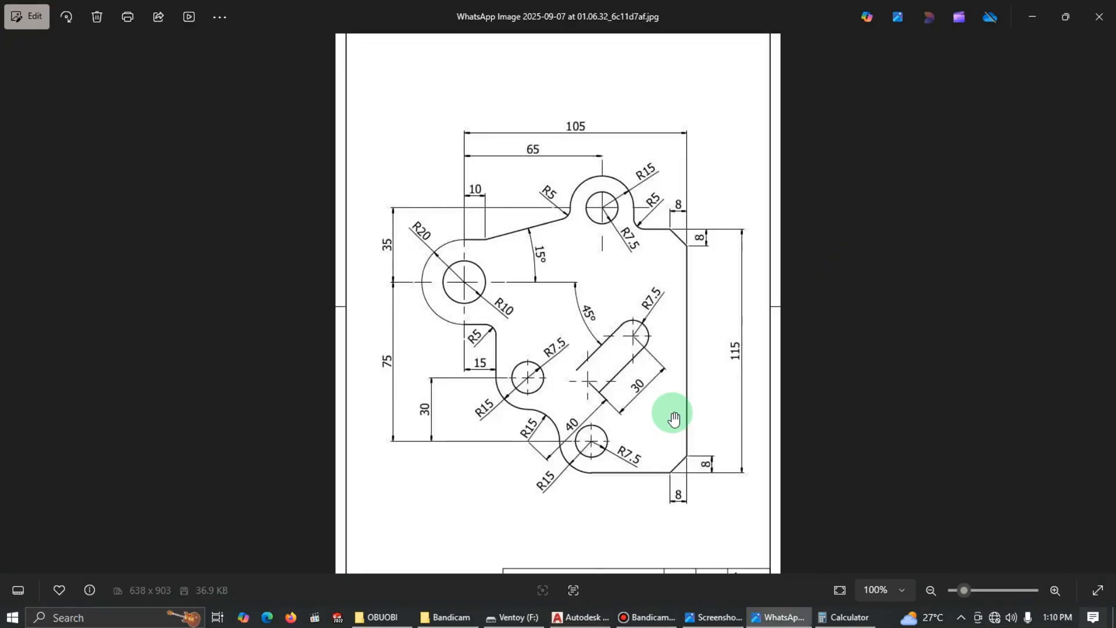
key(alt+Tab)
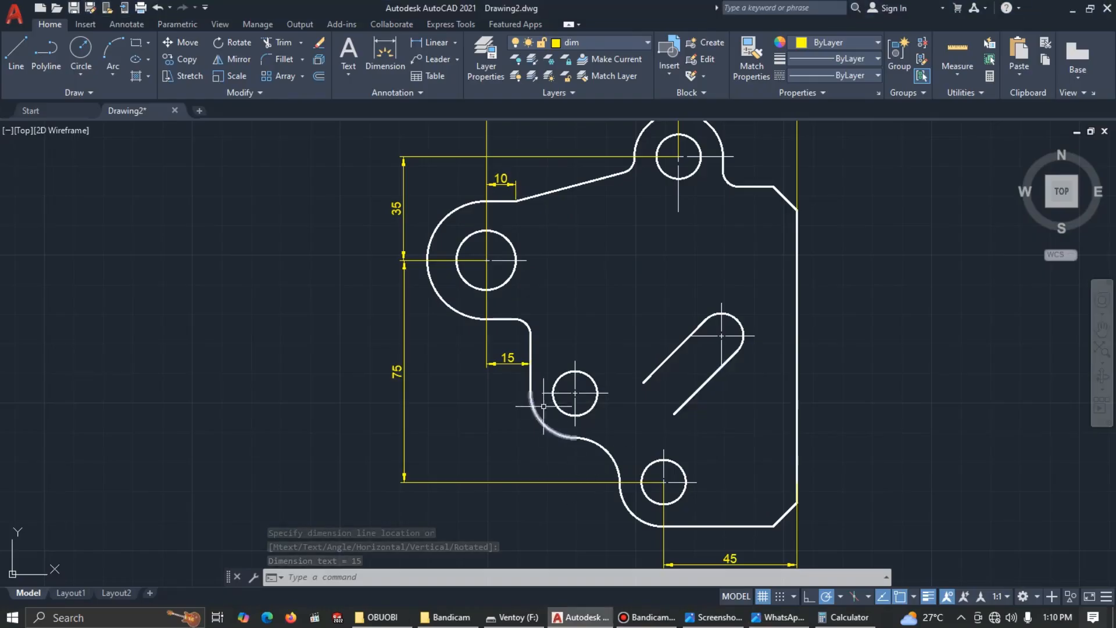
click(430, 42)
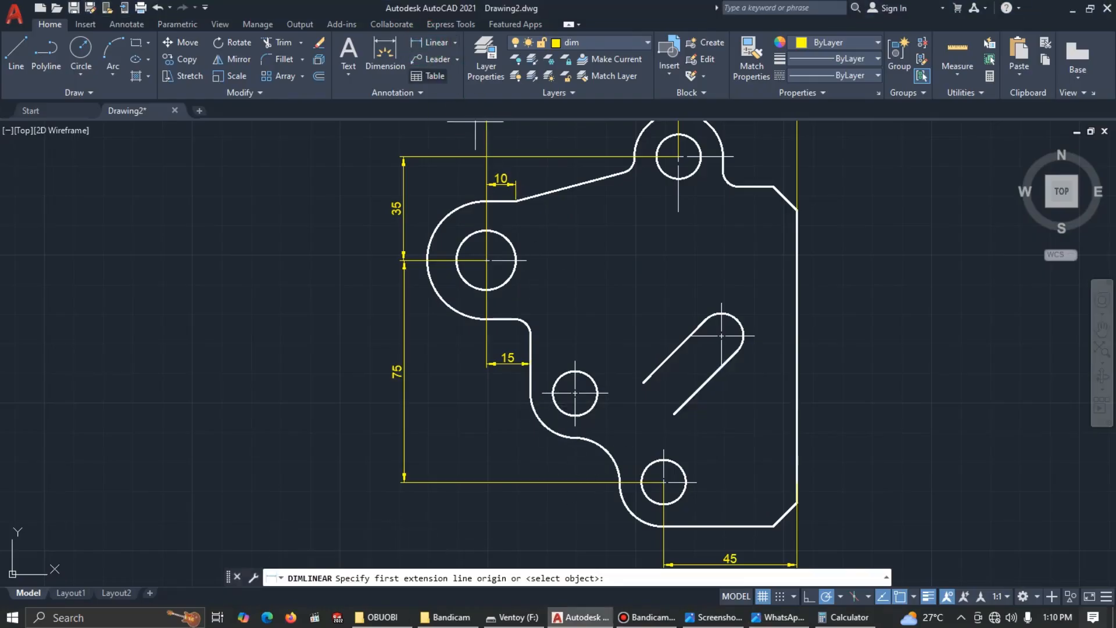
click(575, 393)
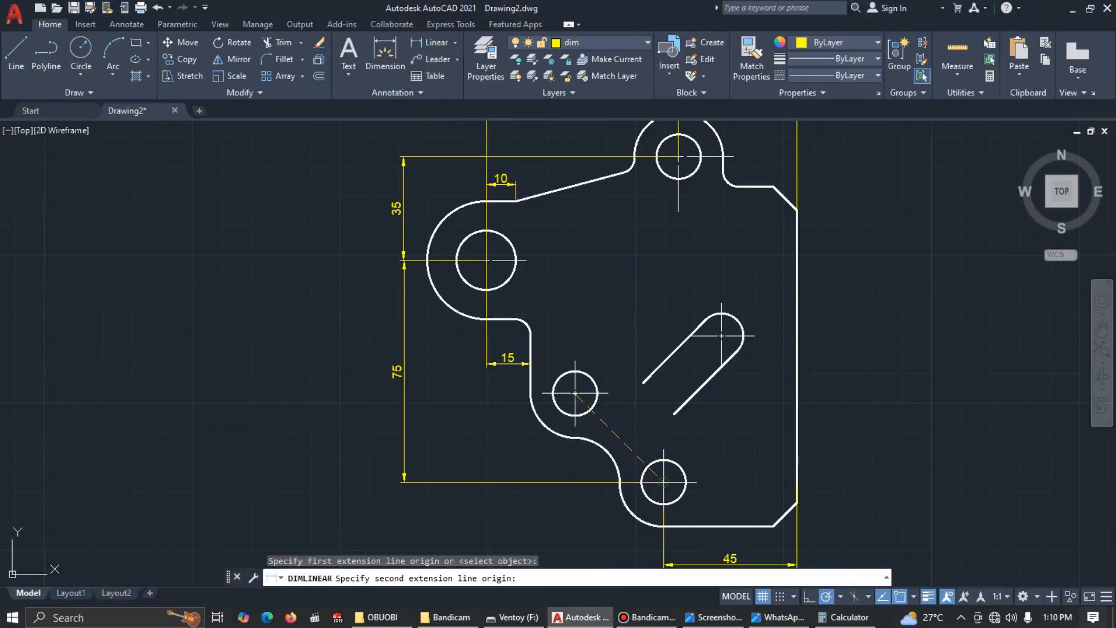
click(663, 482)
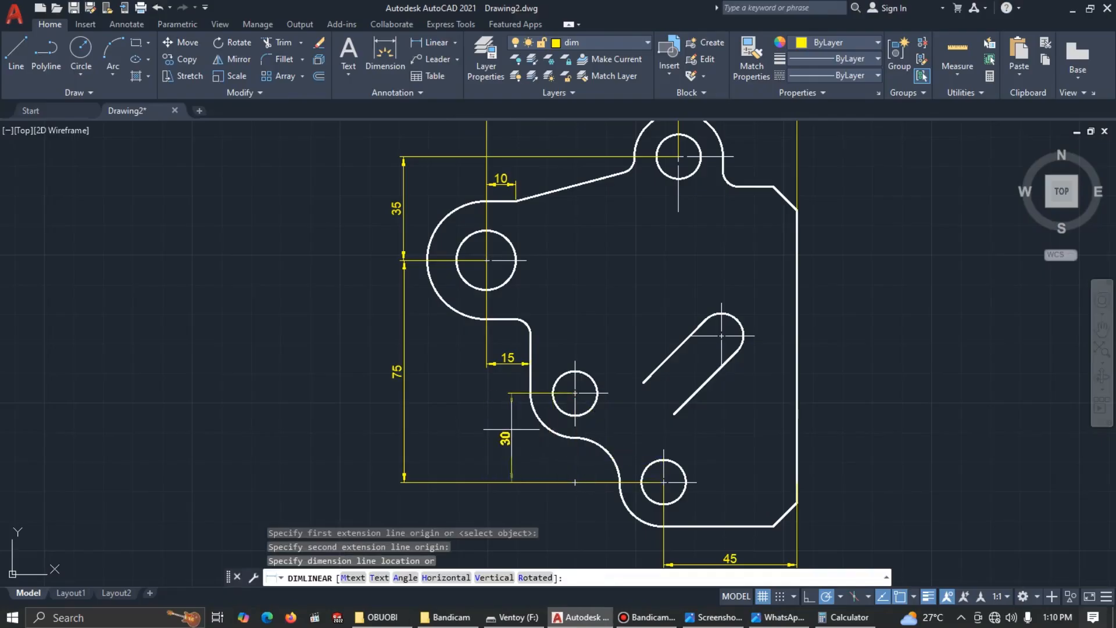
key(alt+Tab)
key(alt+Tab)
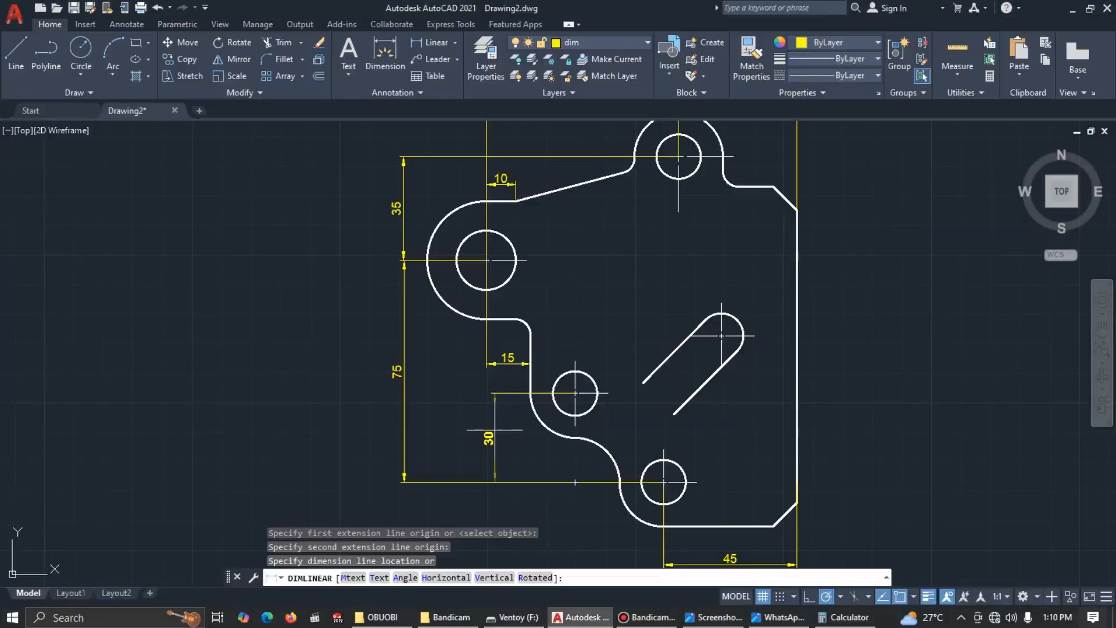
click(485, 430)
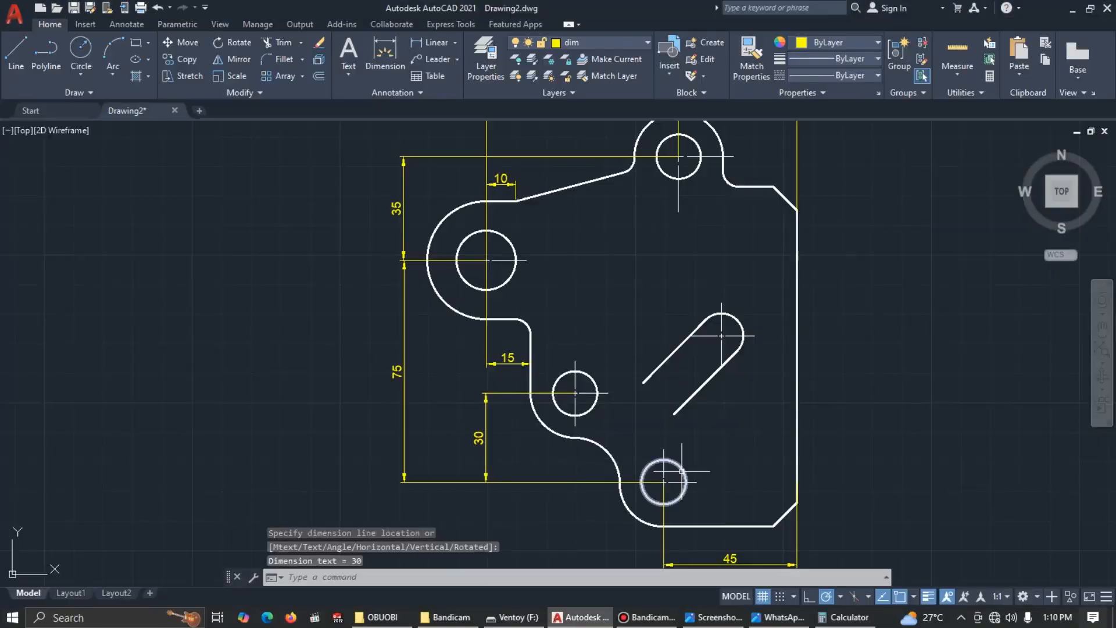
Check the reference image and draw a line joining the two open ends of the angled slot's sides
scroll(805, 326, down, 1)
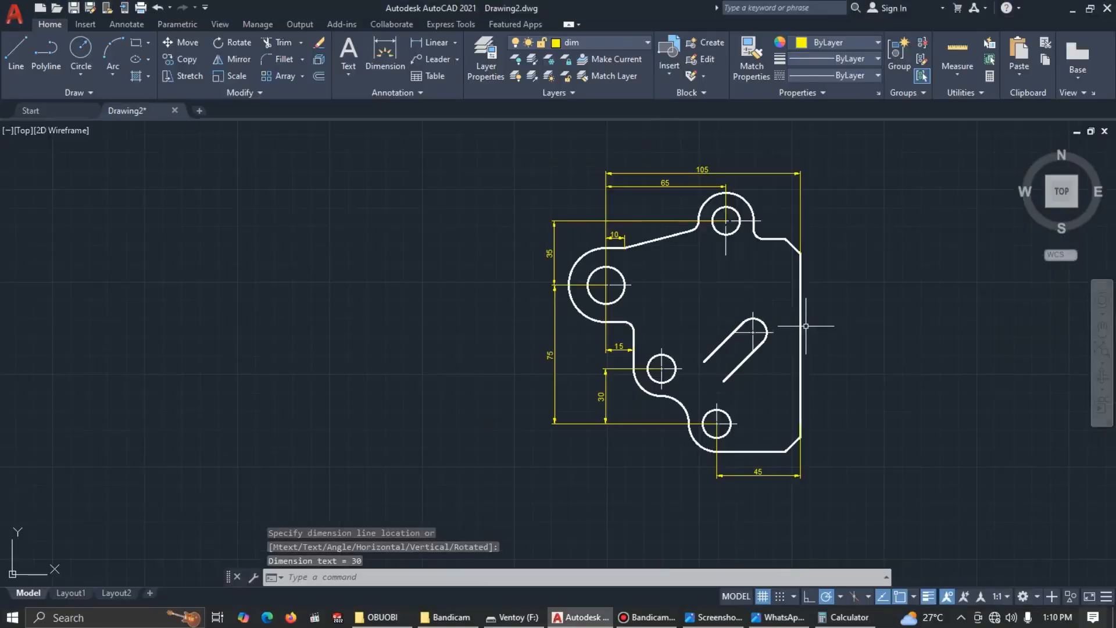
scroll(810, 285, up, 1)
middle_drag(809, 285, 623, 302)
key(alt+Tab)
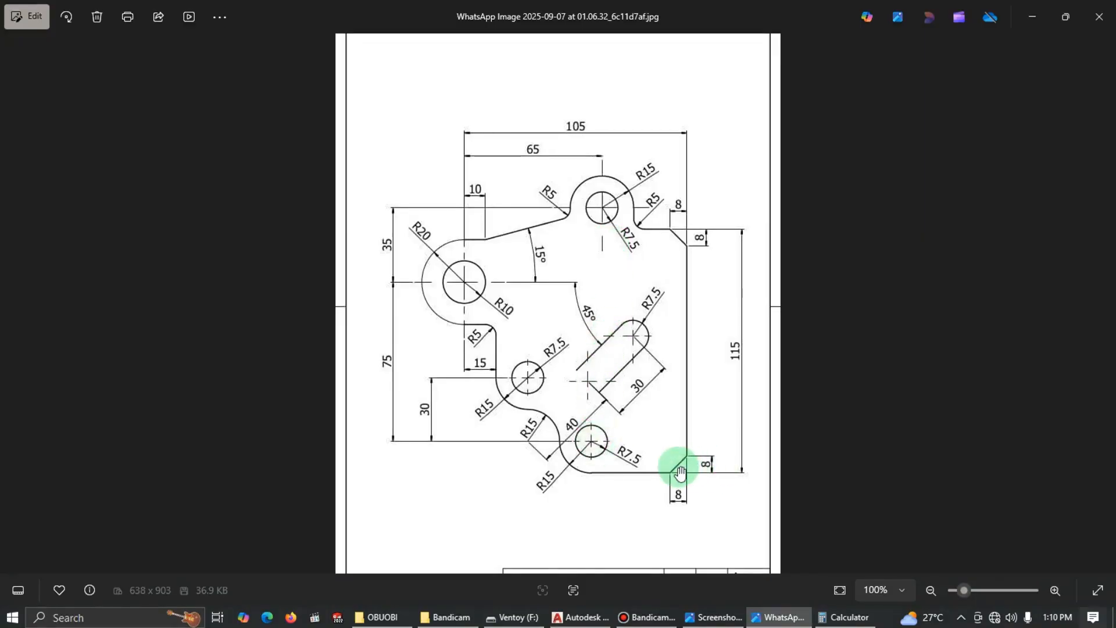
key(alt+Tab)
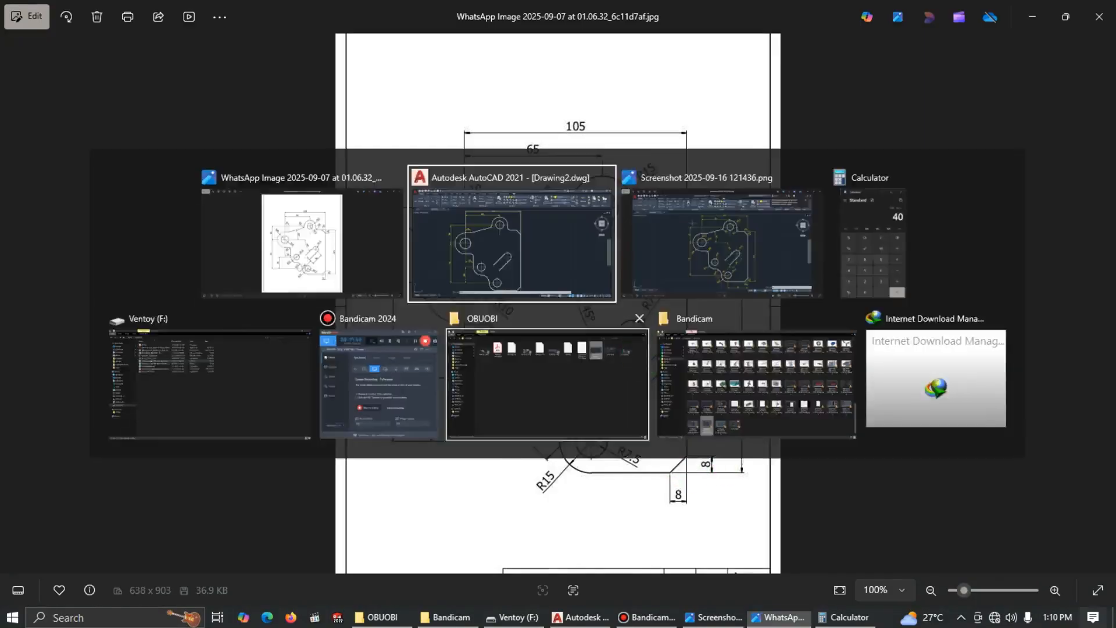
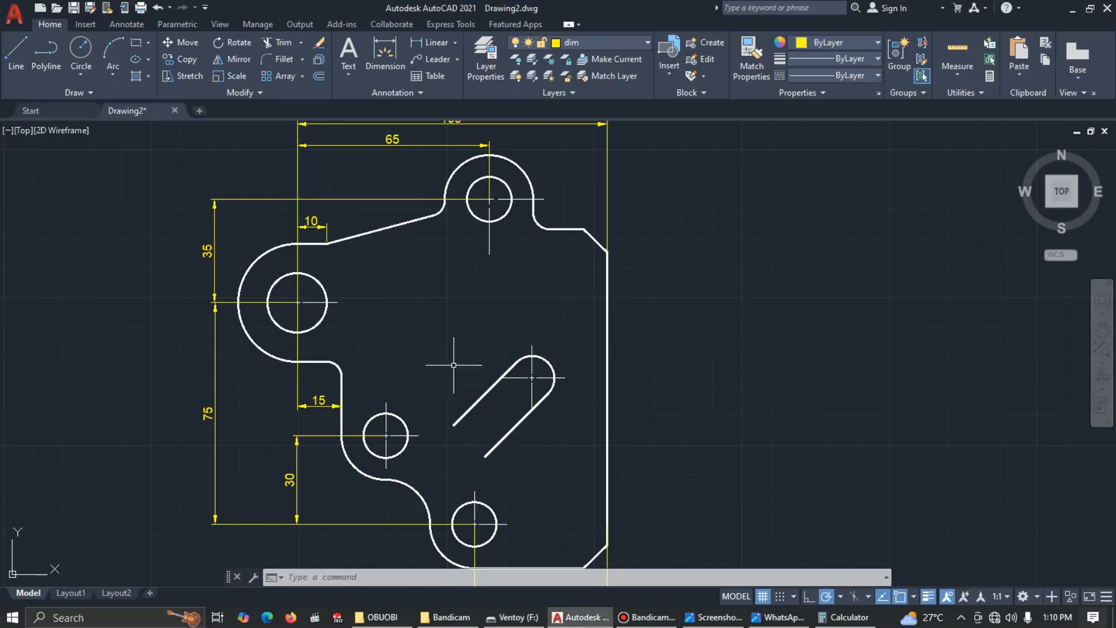
click(16, 51)
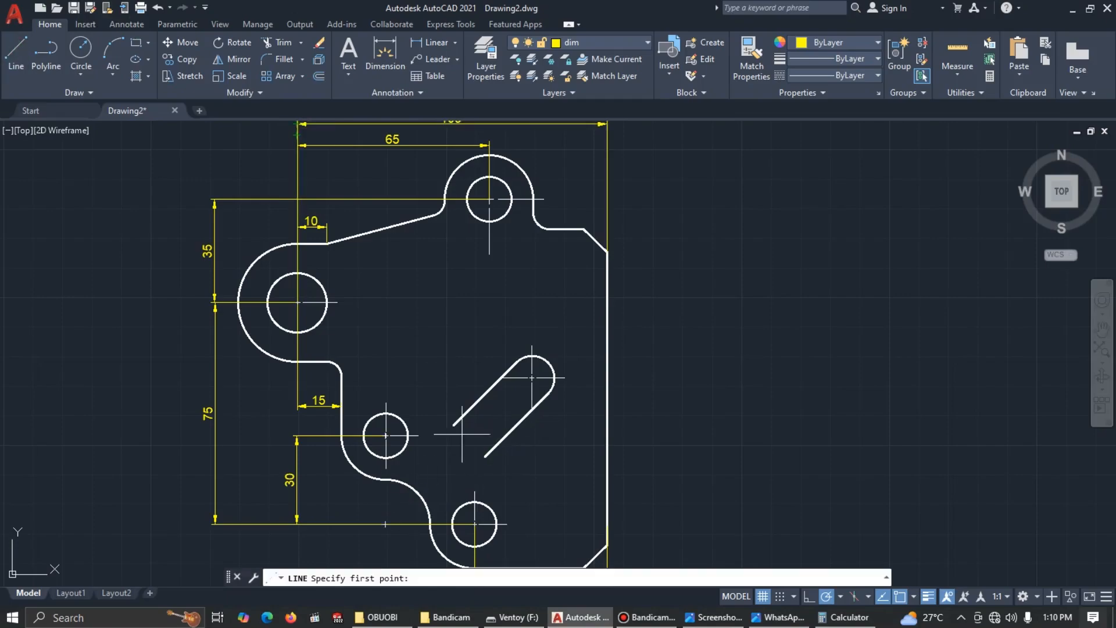
click(454, 425)
click(485, 456)
key(Escape)
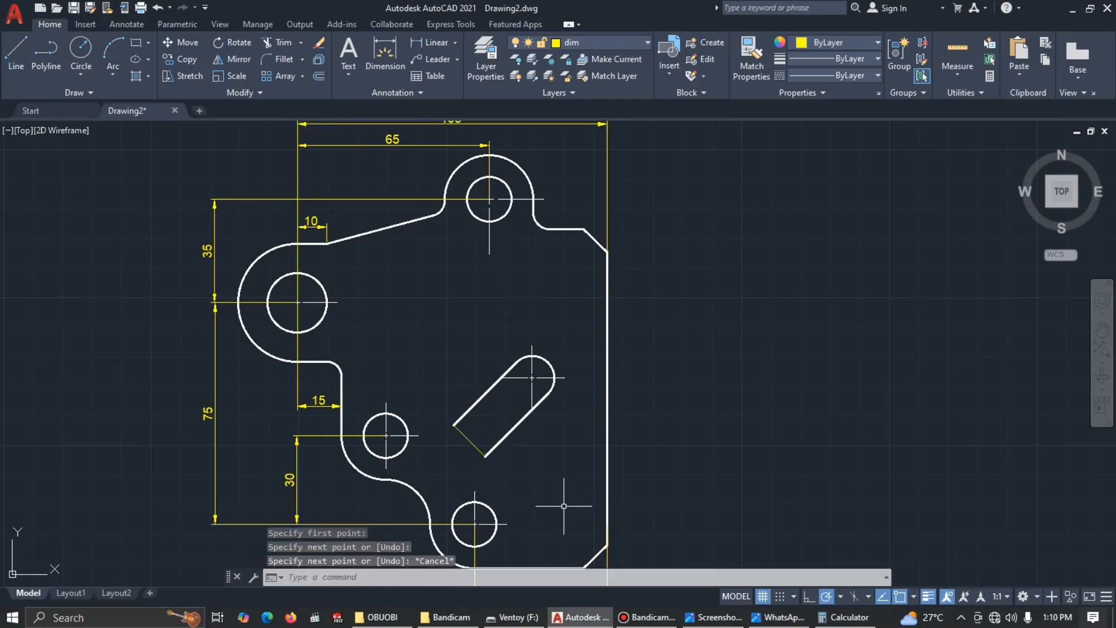
Add an aligned dimension from the angled slot's arc center to its open end's midpoint, offset below the slot, and delete the helper line
click(456, 42)
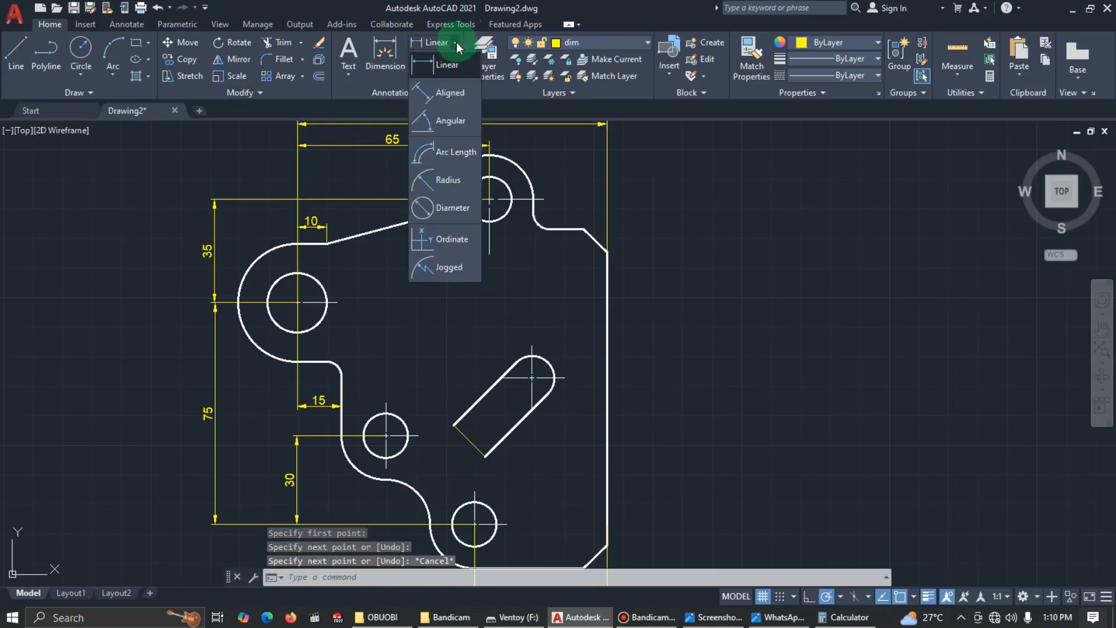
click(451, 98)
click(532, 377)
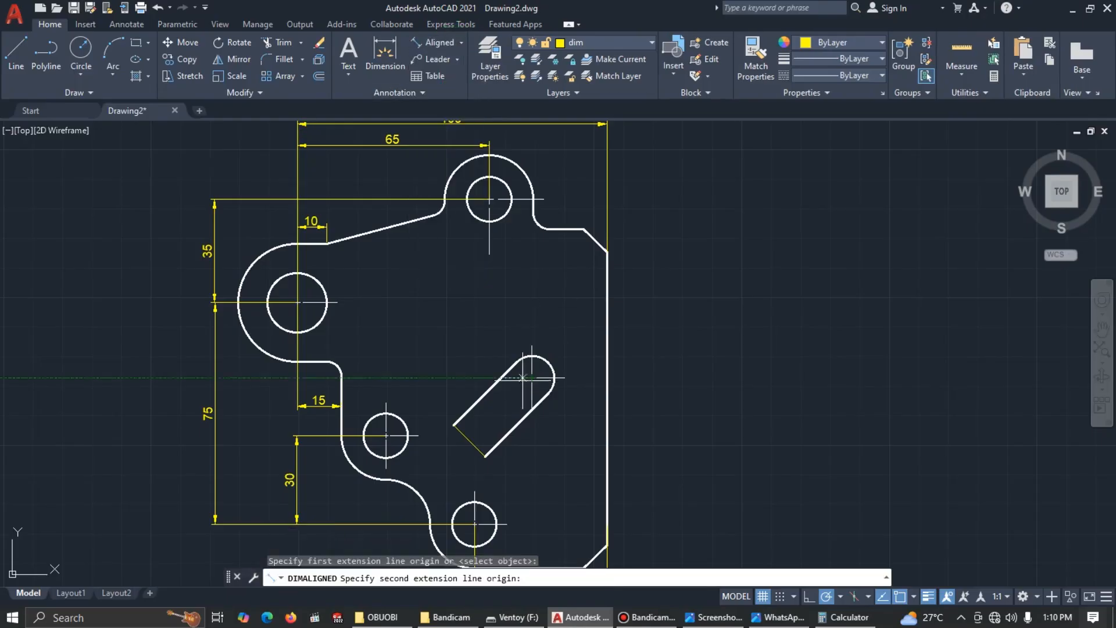
click(469, 440)
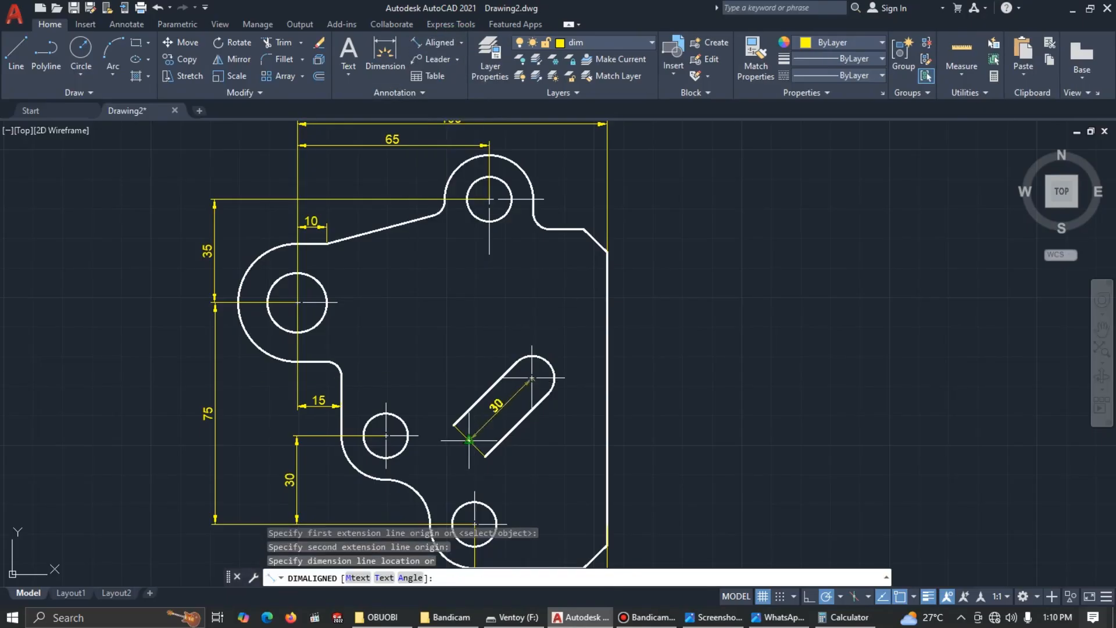
click(520, 459)
click(462, 433)
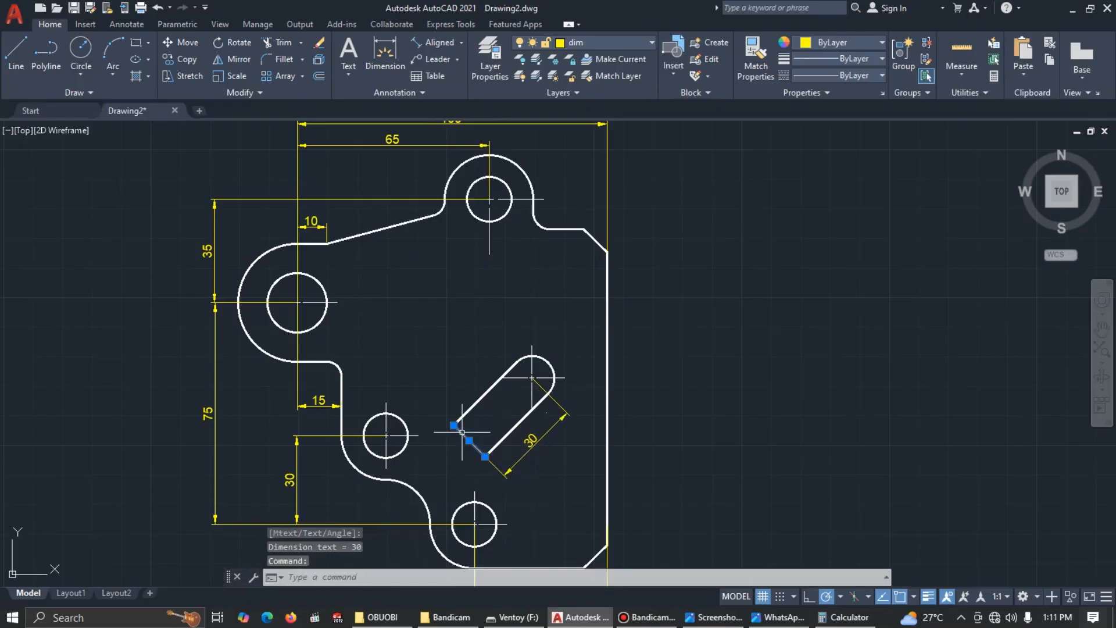
key(Delete)
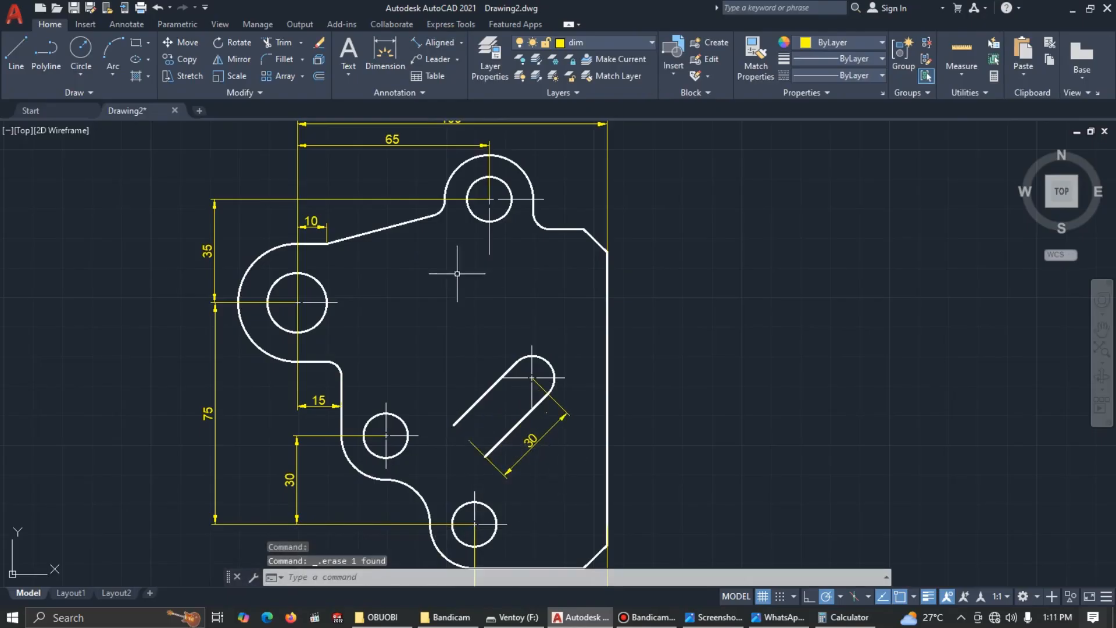
Add an aligned dimension from the angled slot's open end to the center of the concave arc between the two lower holes
click(436, 43)
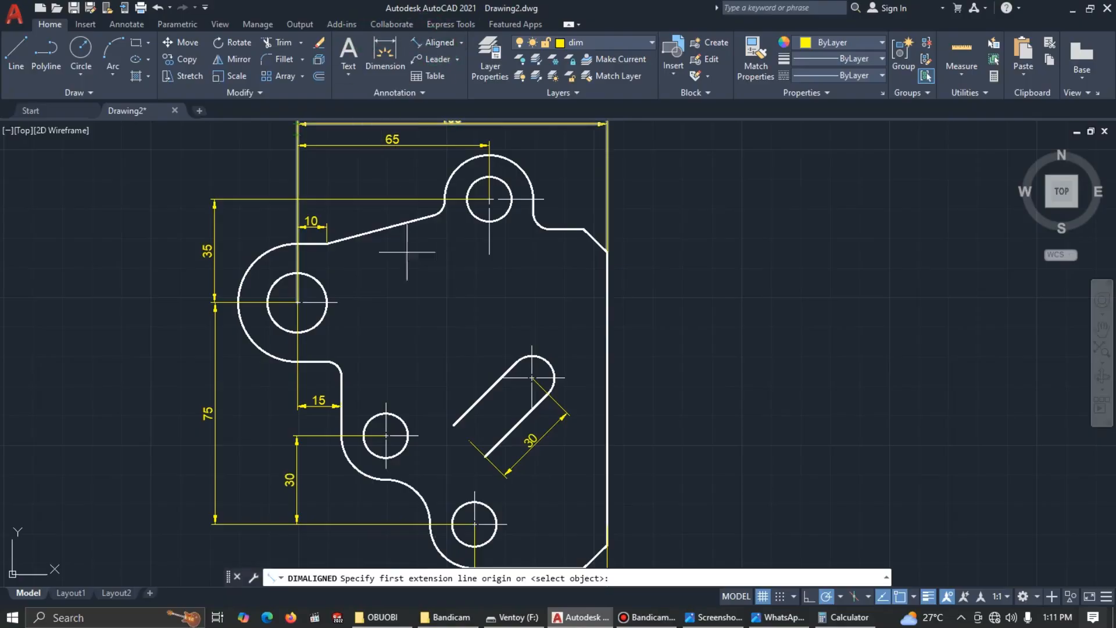
click(468, 440)
click(386, 523)
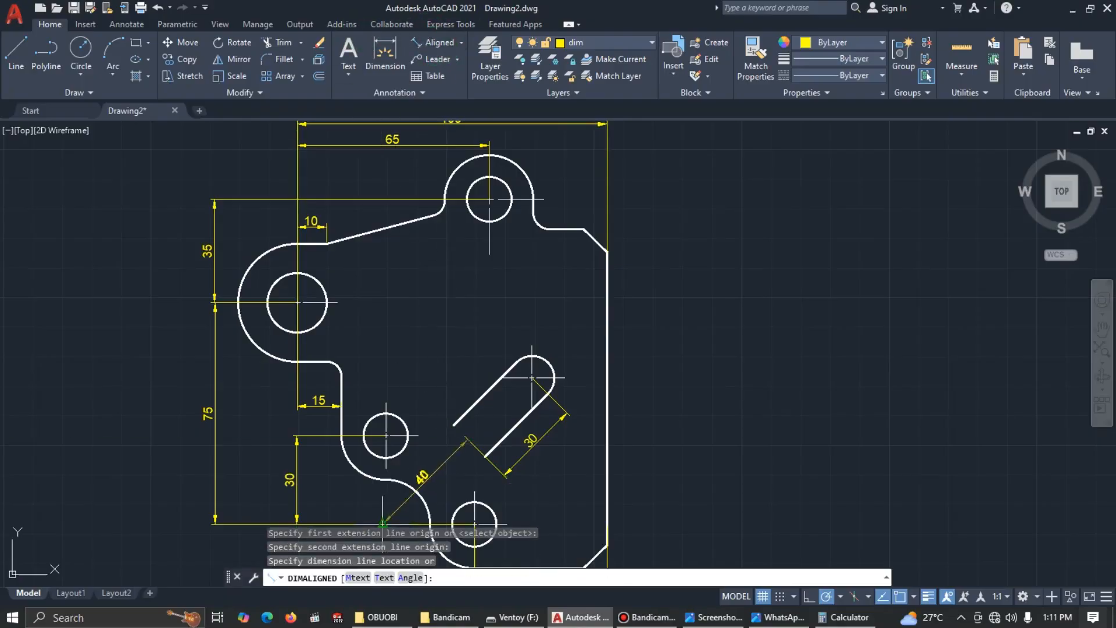
click(470, 477)
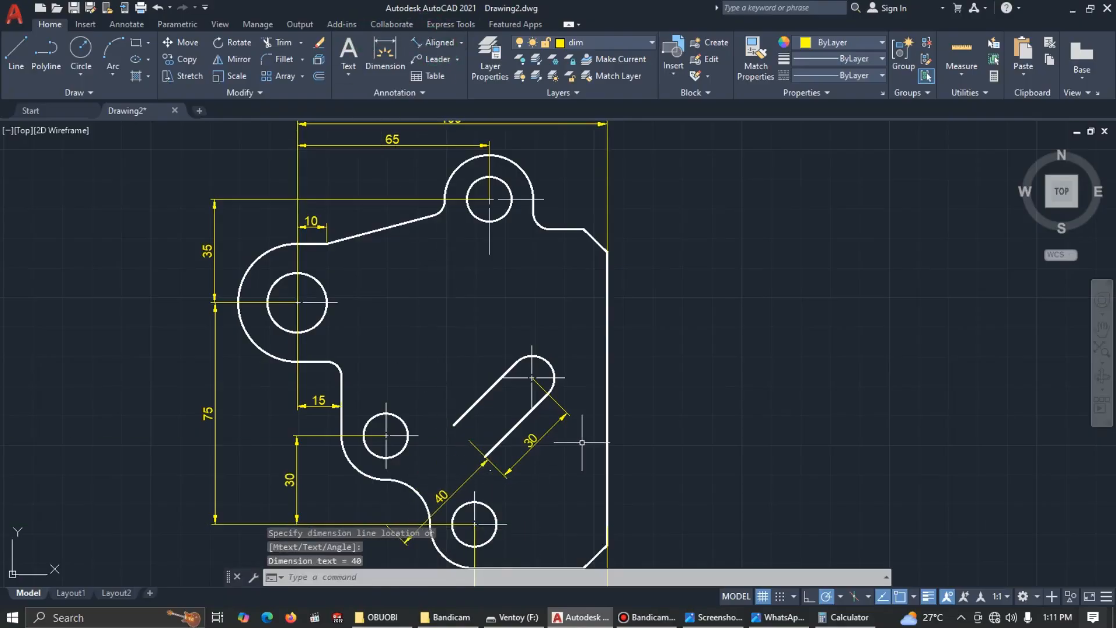
Check the reference image and add a vertical linear dimension for the plate's straight-side height, from top edge to bottom edge, outside the outline
key(alt+Tab)
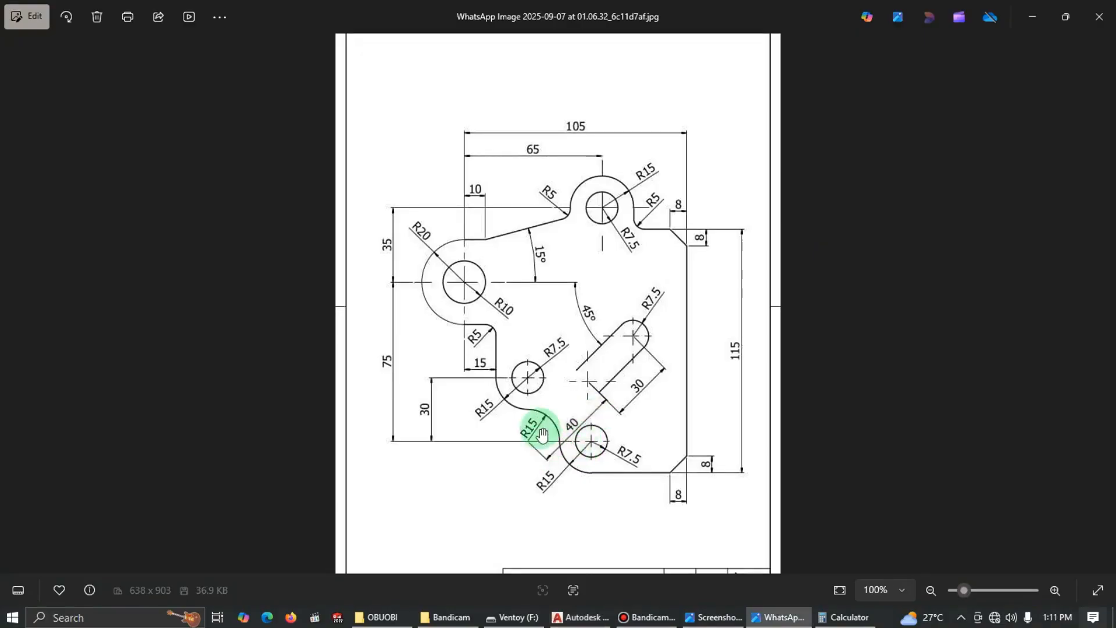
key(alt+Tab)
mouse_move(542, 452)
middle_down()
mouse_move(586, 405)
mouse_move(645, 383)
middle_up()
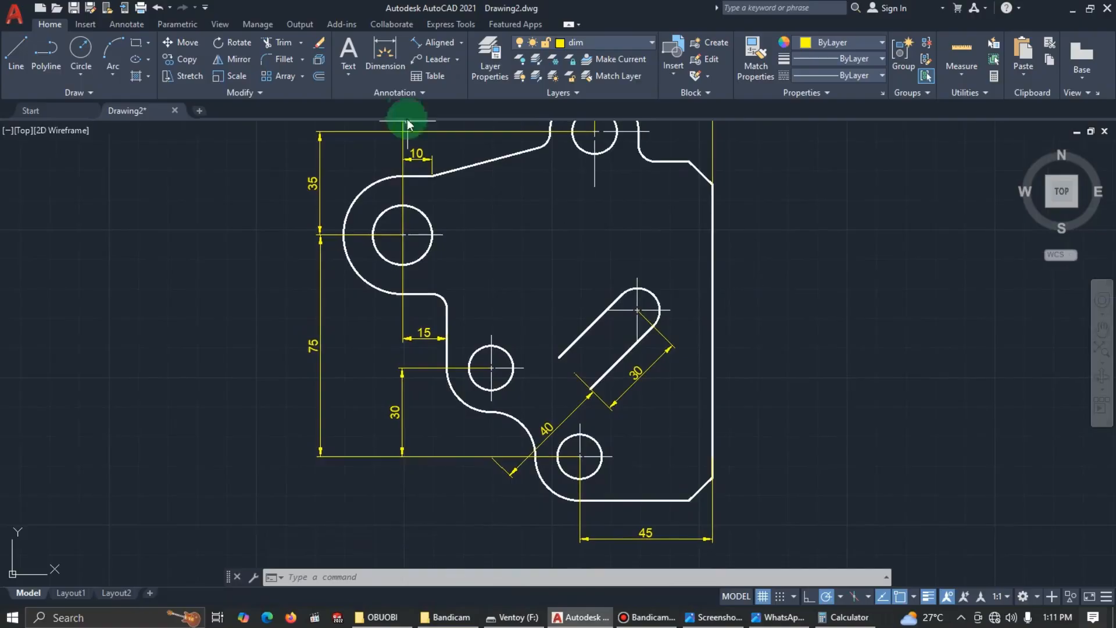
click(463, 42)
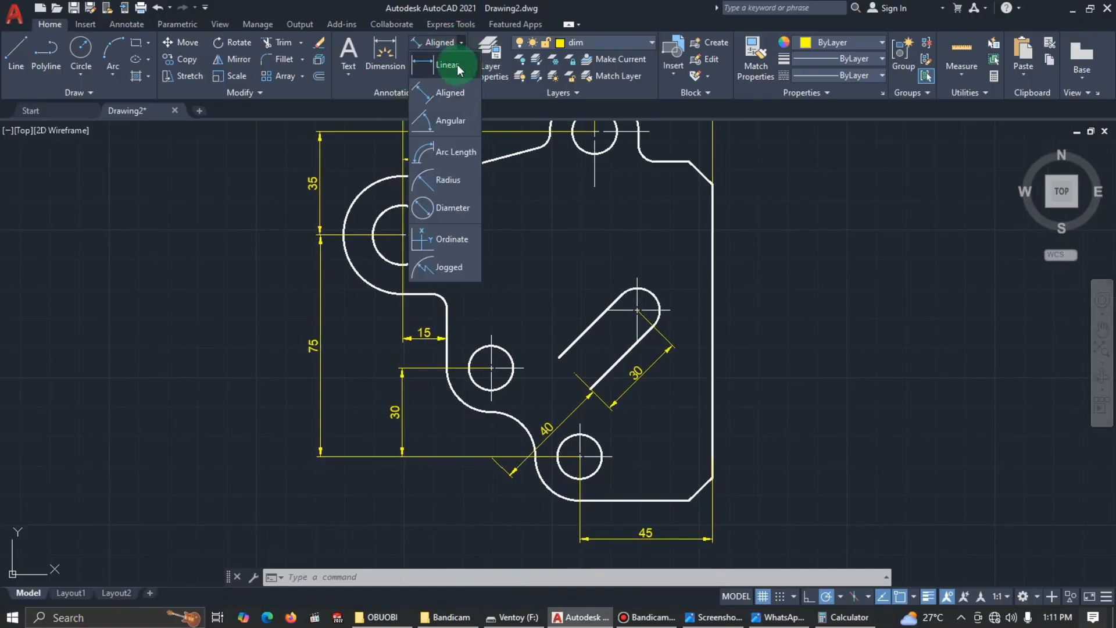
click(457, 64)
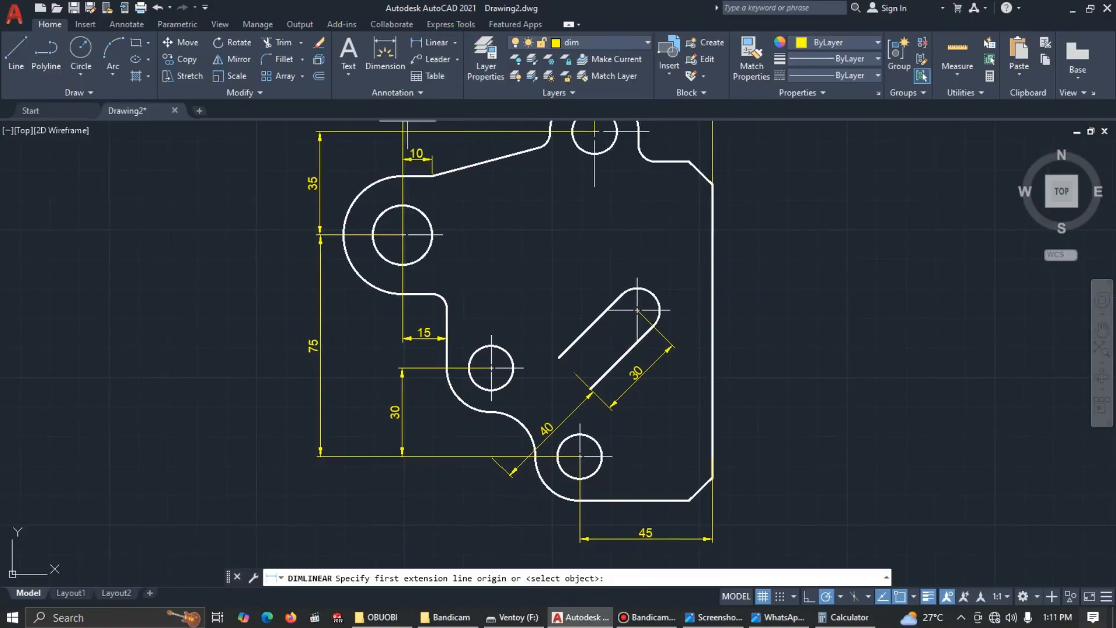
click(688, 161)
click(689, 500)
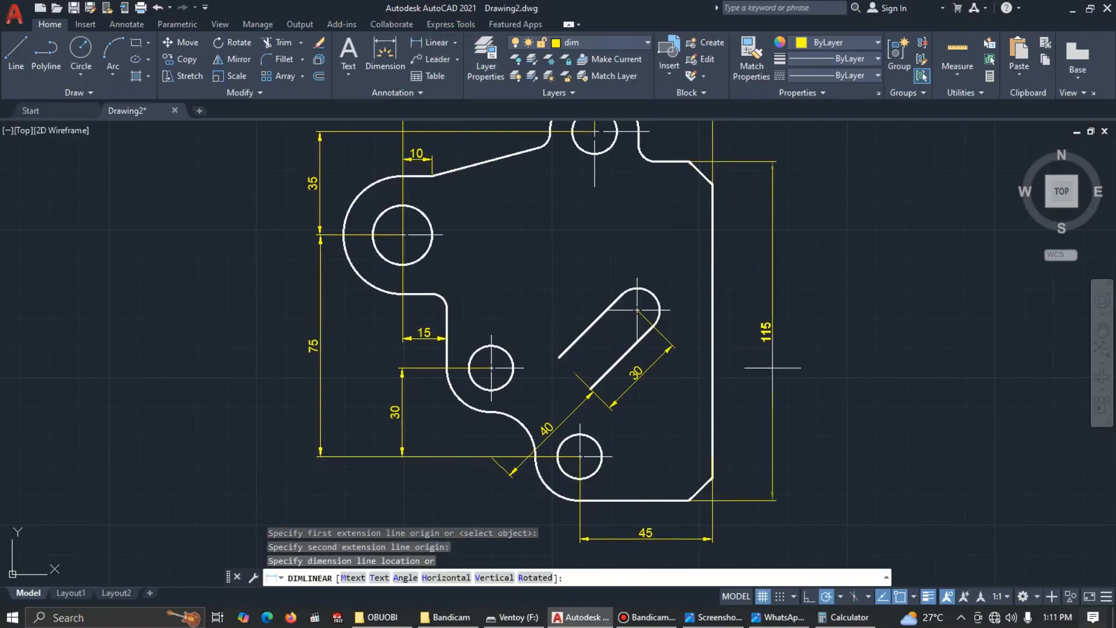
click(764, 343)
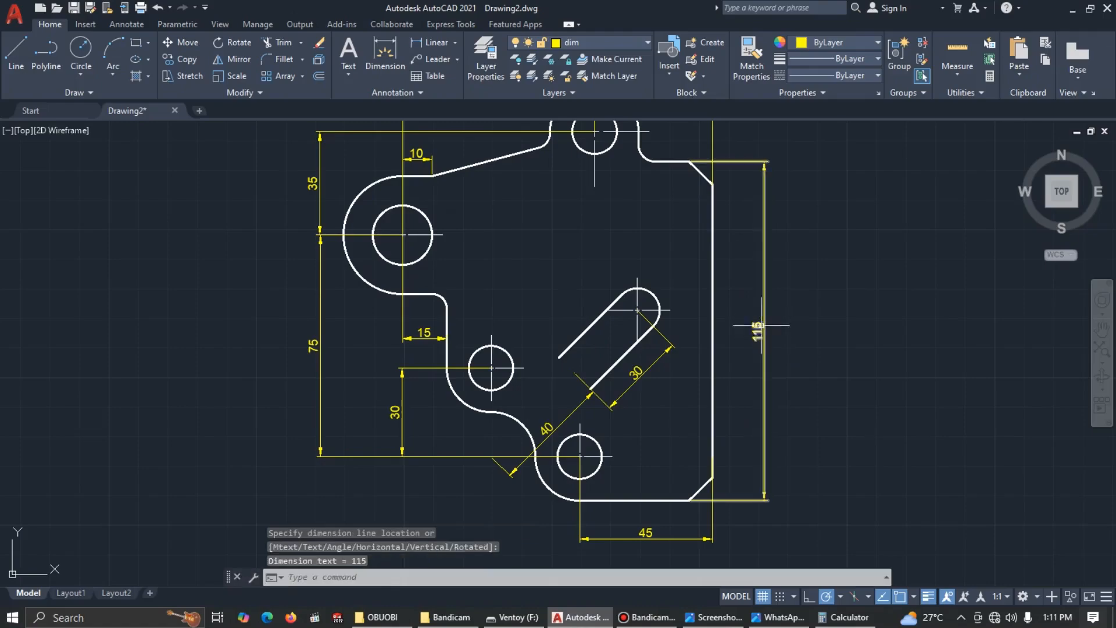
Add a vertical linear dimension to the lower chamfer, placed between the plate edge and the overall height dimension
click(427, 50)
click(692, 497)
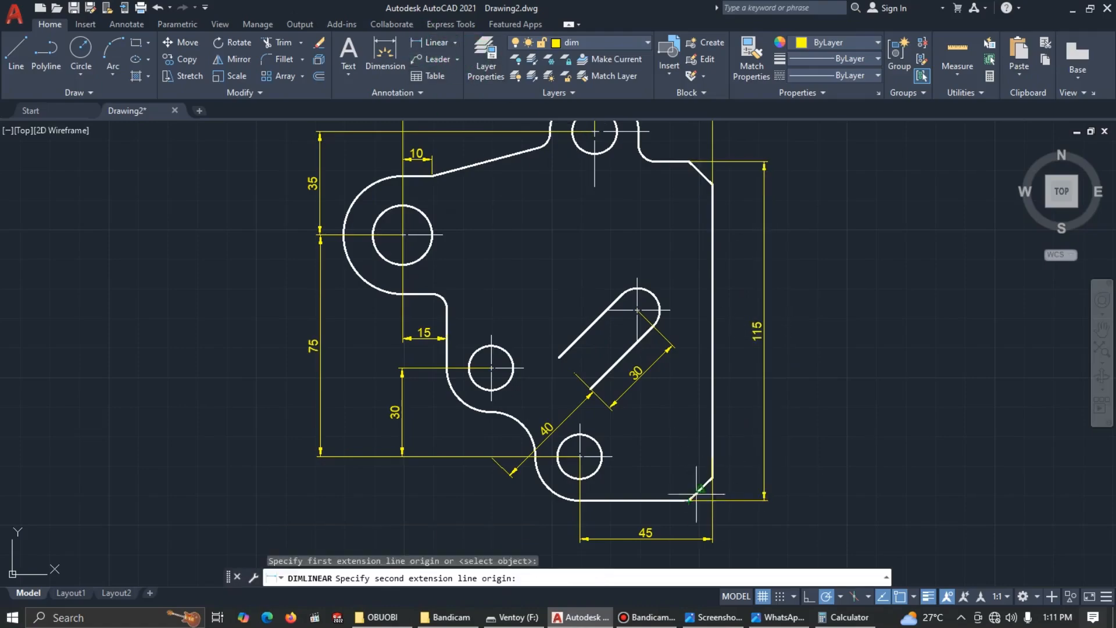
click(710, 480)
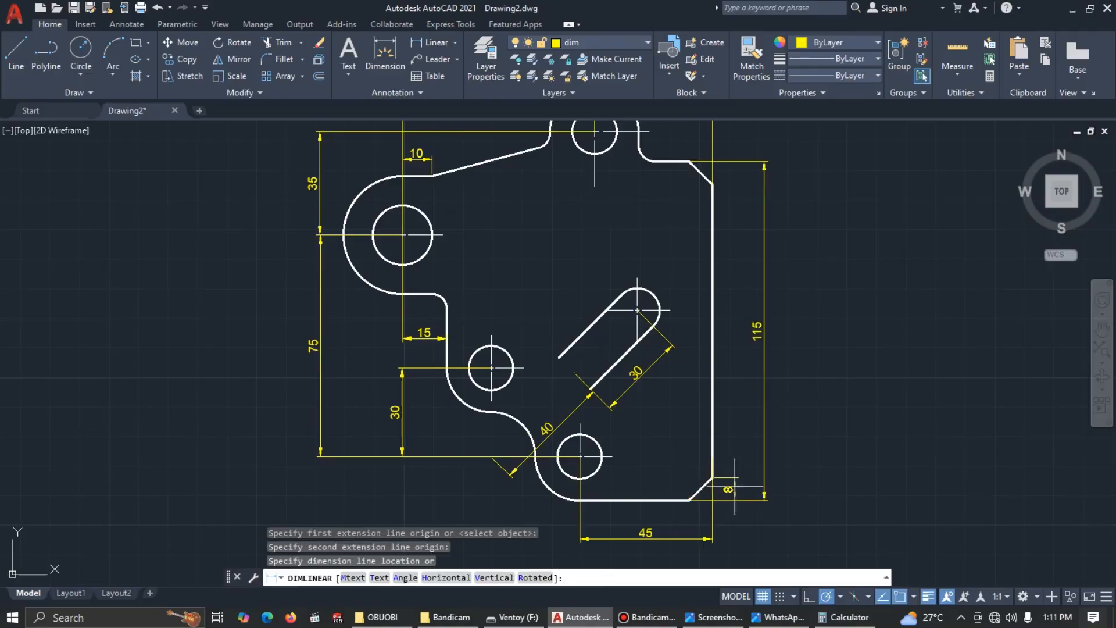
click(735, 487)
Try to add a second linear dimension across the lower chamfer, and erase the misplaced dimension
key(Return)
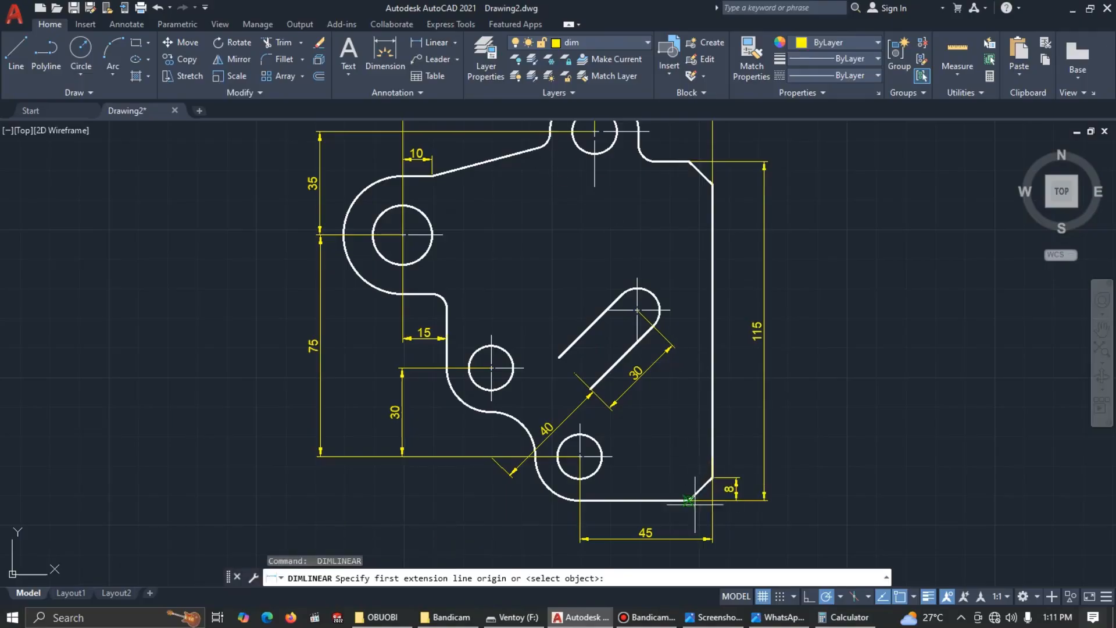
click(689, 500)
click(711, 477)
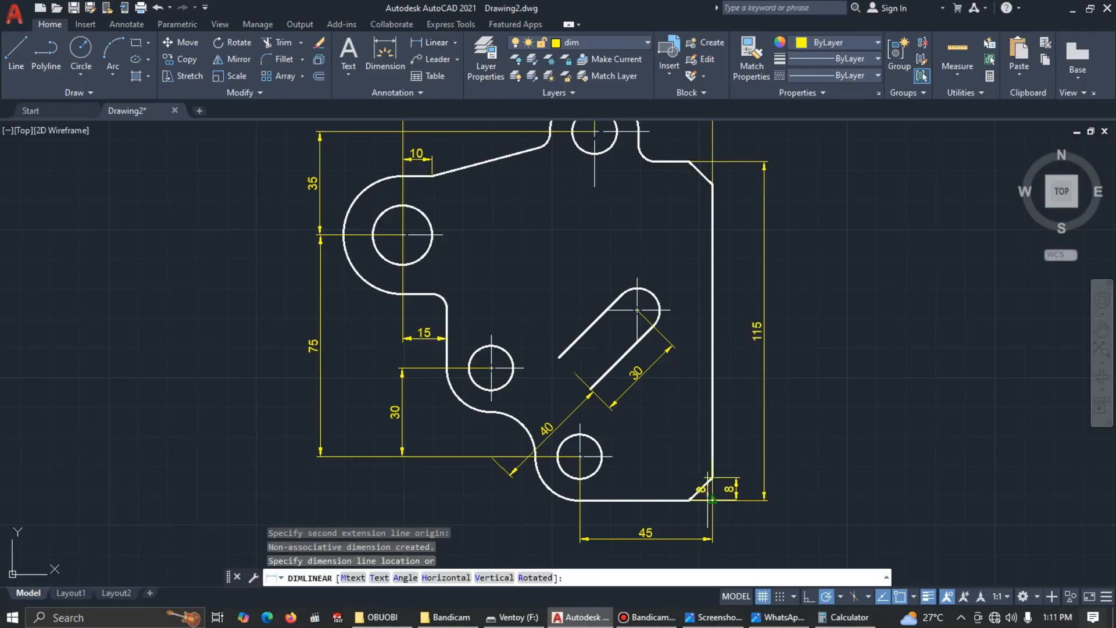
click(708, 487)
click(707, 489)
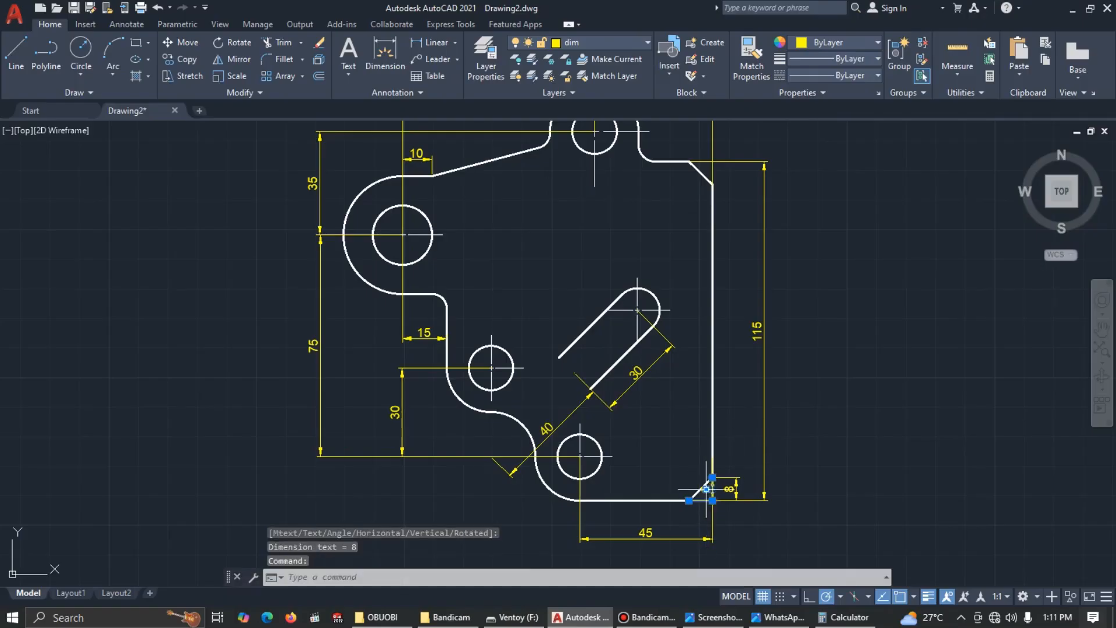
click(707, 490)
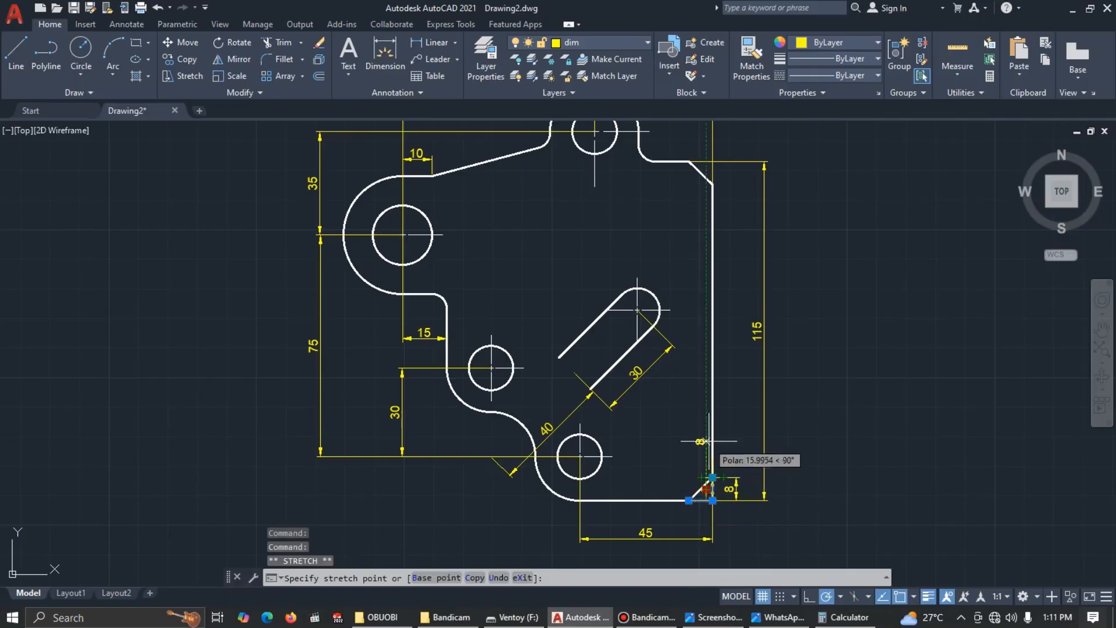
key(Escape)
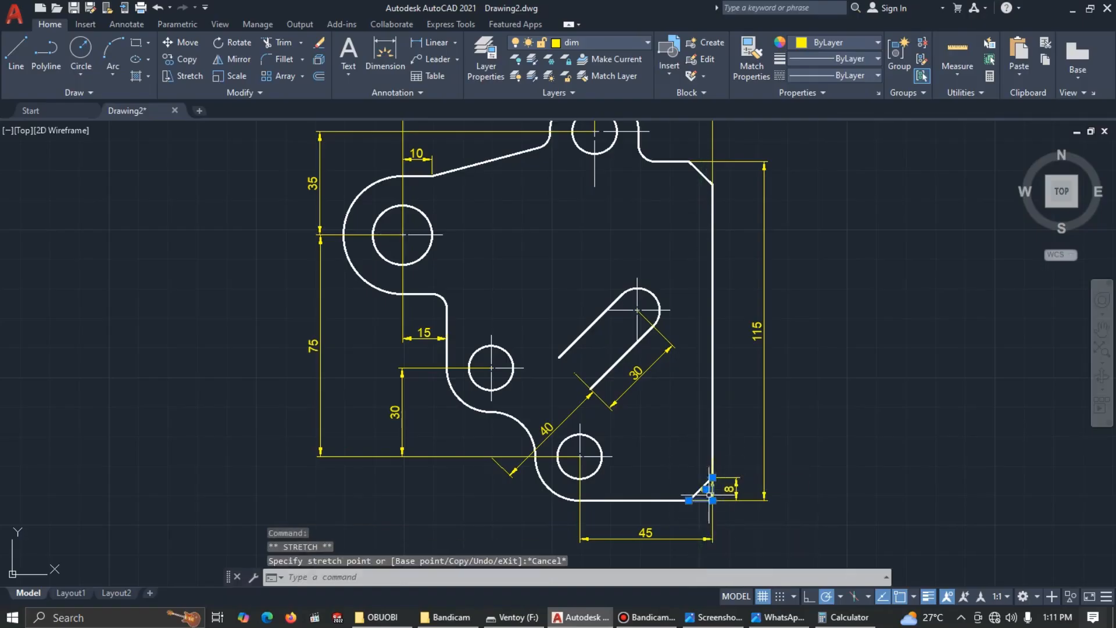
key(Delete)
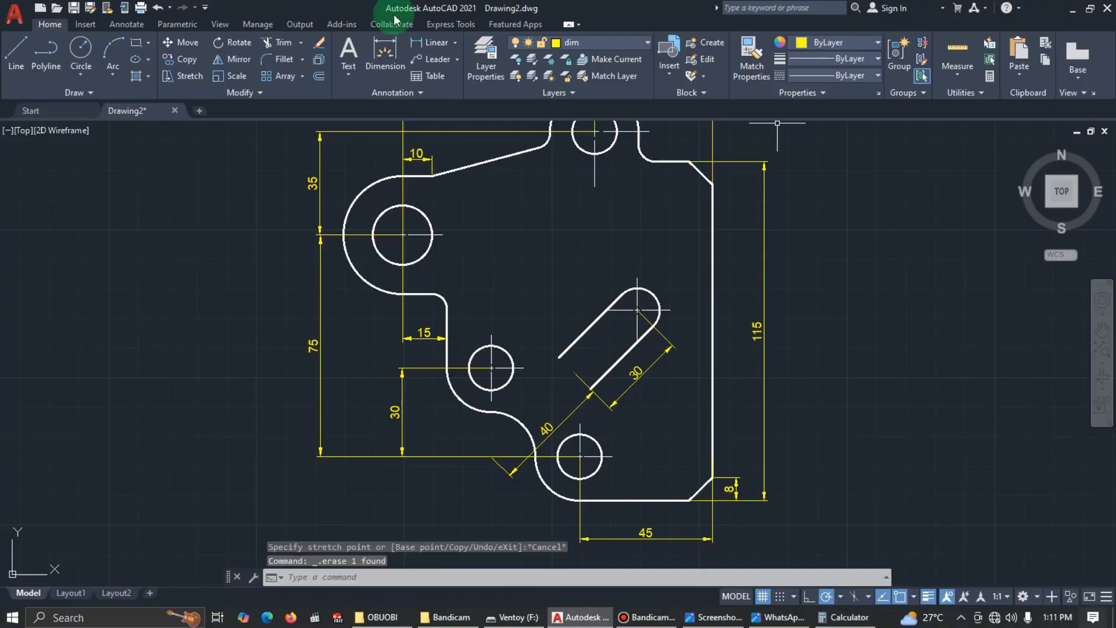
Add a horizontal linear dimension to the lower chamfer, placed just below the plate's bottom edge
click(430, 43)
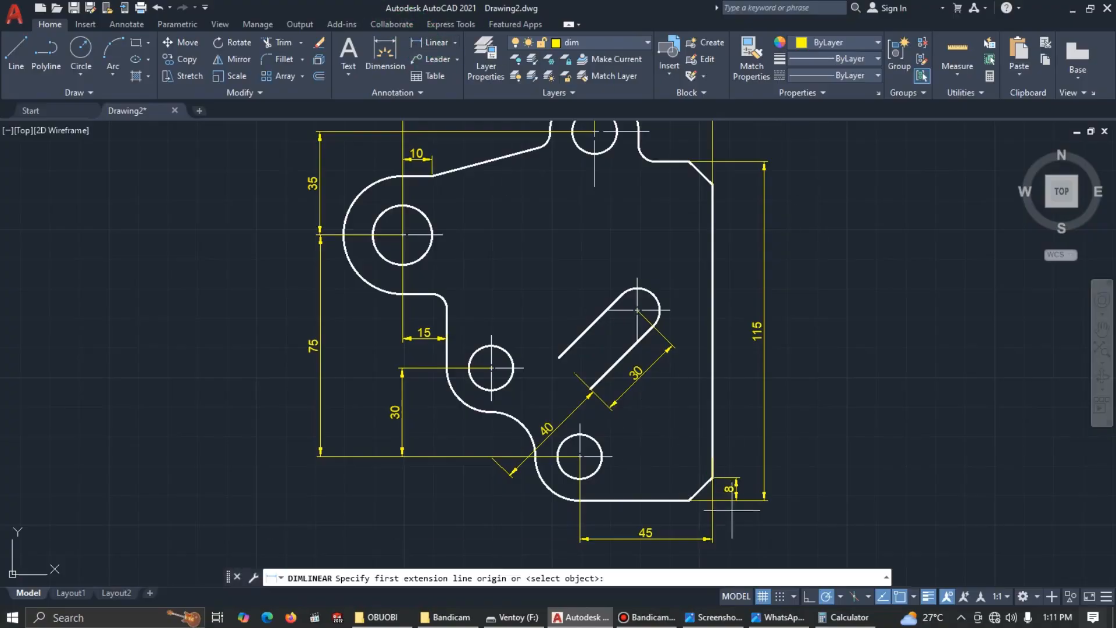
click(713, 477)
click(688, 500)
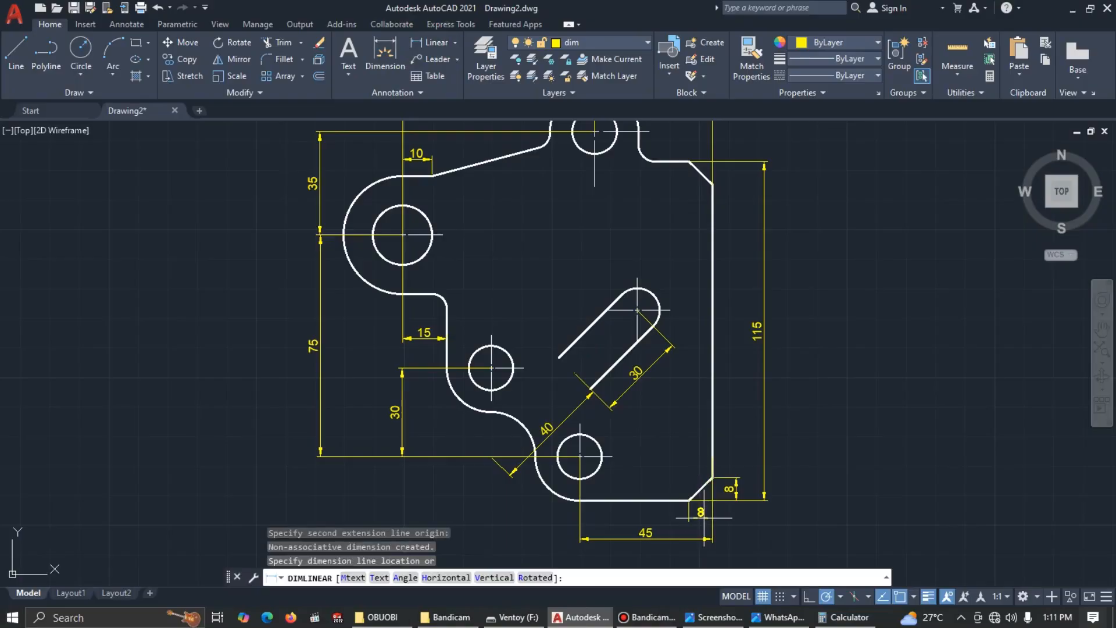
click(733, 522)
Add a vertical and a horizontal linear dimension to the upper chamfer, both placed just outside the plate outline
scroll(692, 313, down, 1)
scroll(691, 268, up, 3)
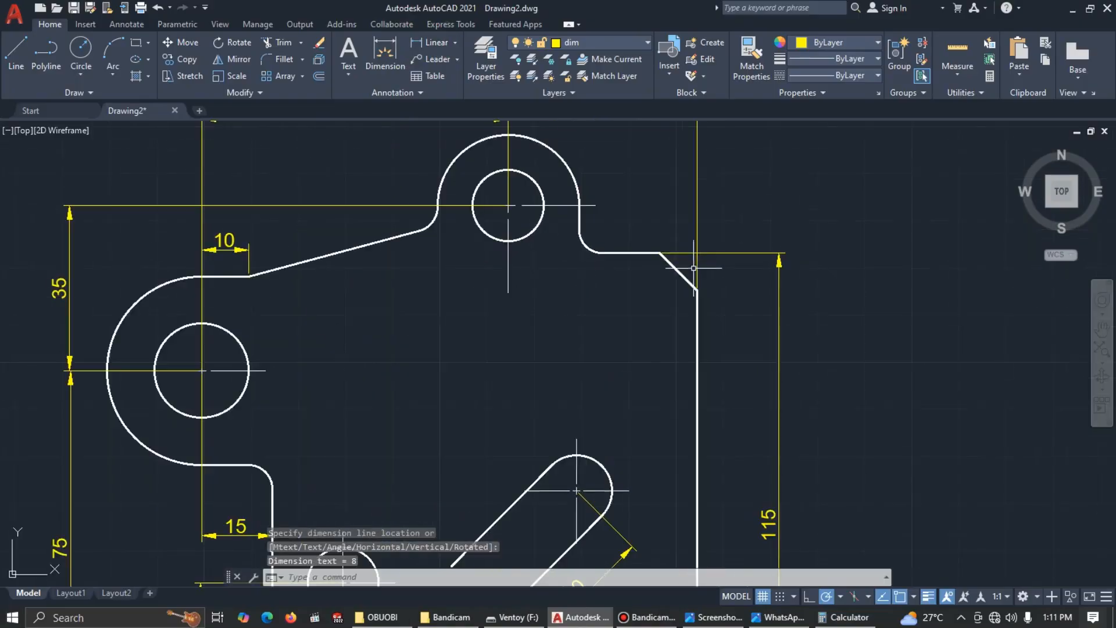
click(416, 45)
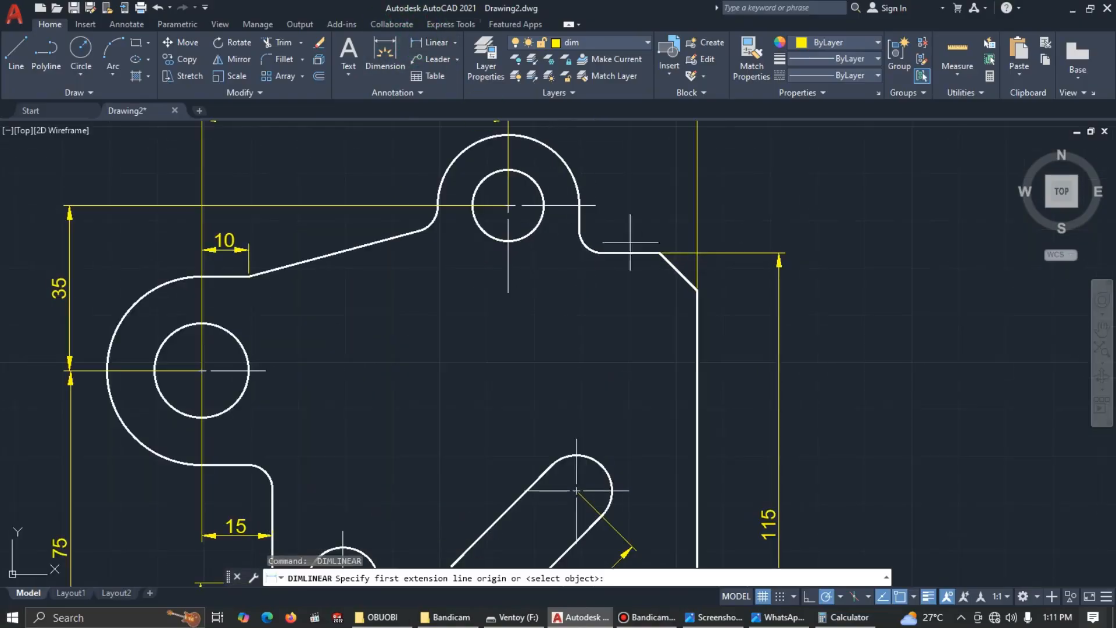
click(660, 254)
click(696, 289)
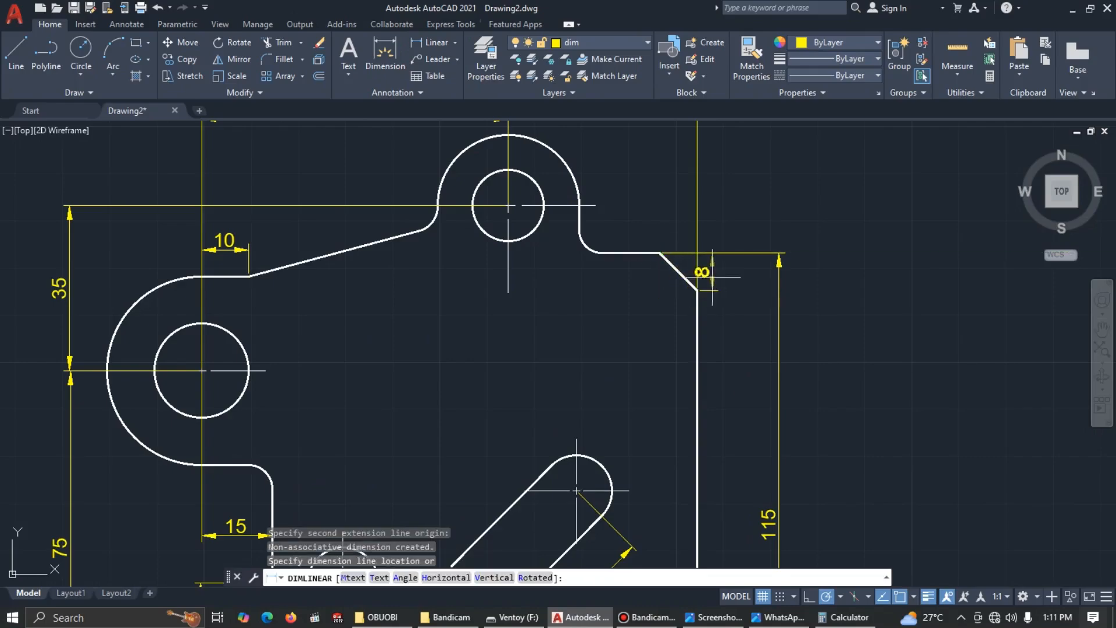
click(714, 273)
key(Return)
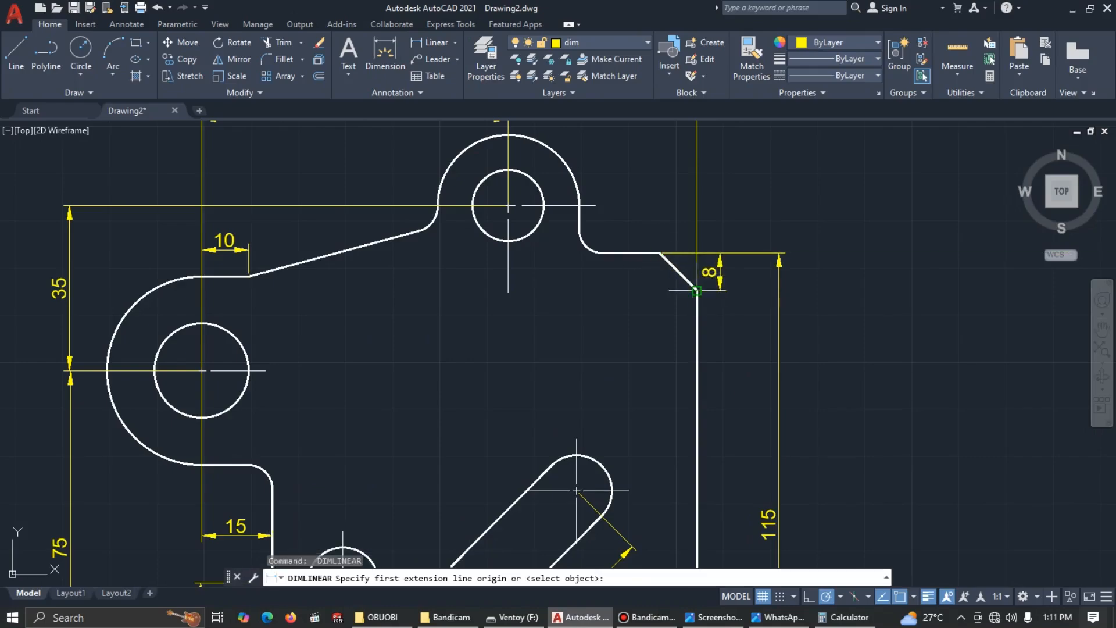
click(697, 290)
click(661, 254)
click(671, 229)
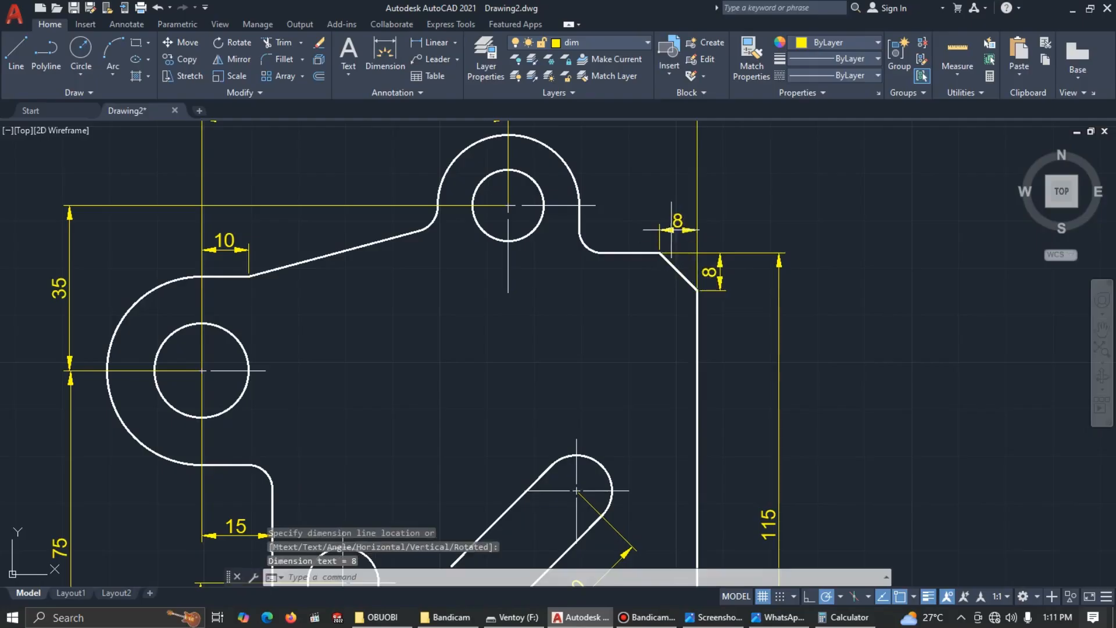
Check the reference image and add a radius dimension to the large hole, with its text outside the circle toward the sloped edge
scroll(674, 233, down, 3)
middle_drag(653, 341, 653, 263)
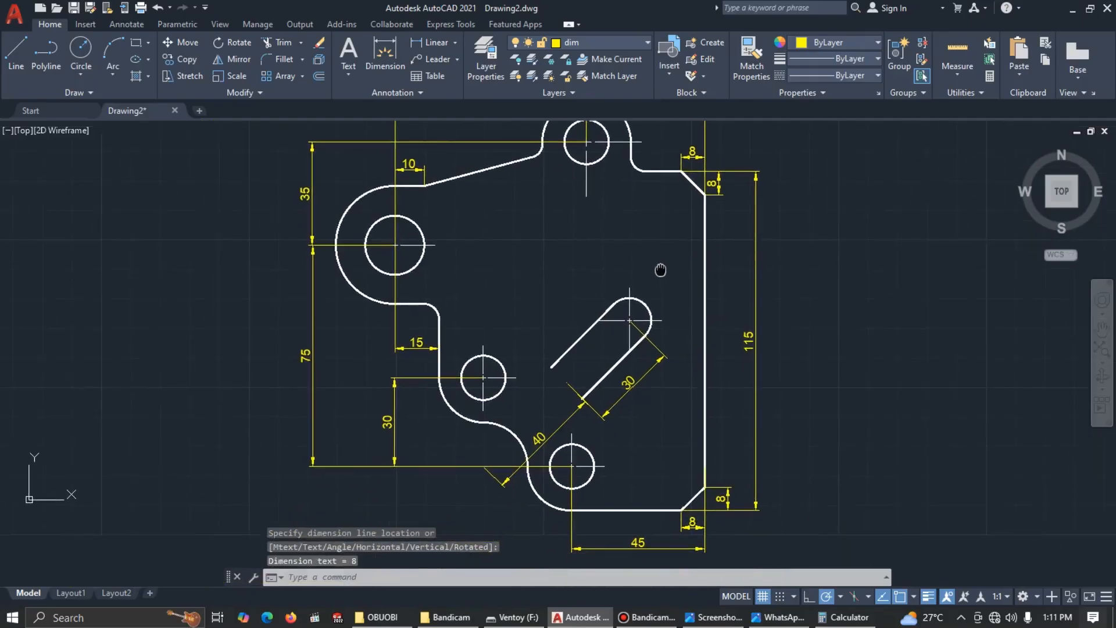
key(alt+Tab)
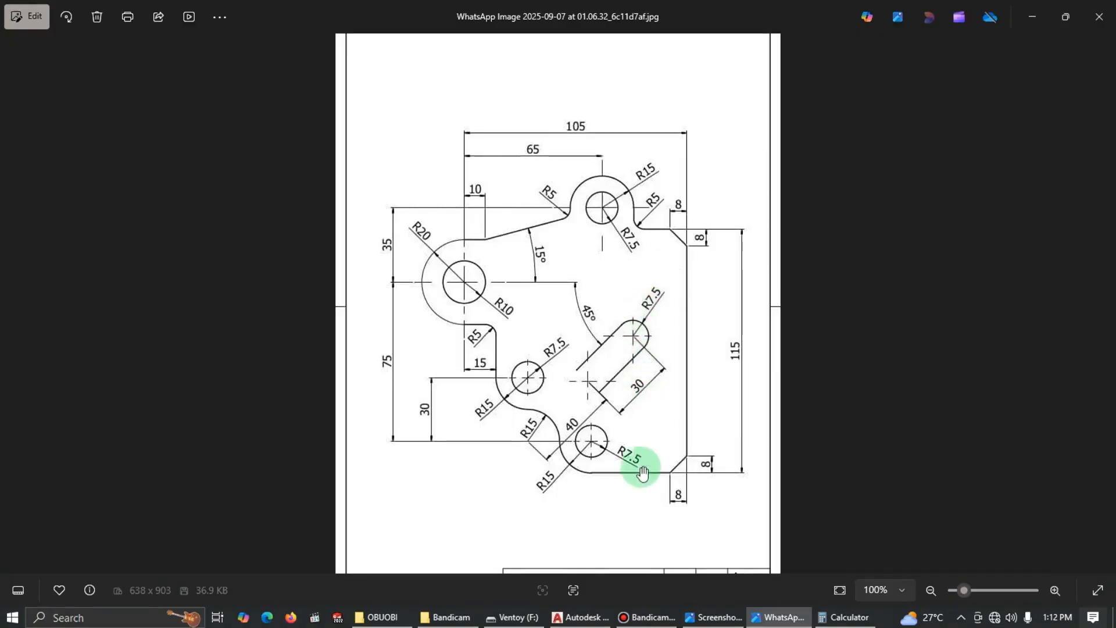
key(alt+Tab)
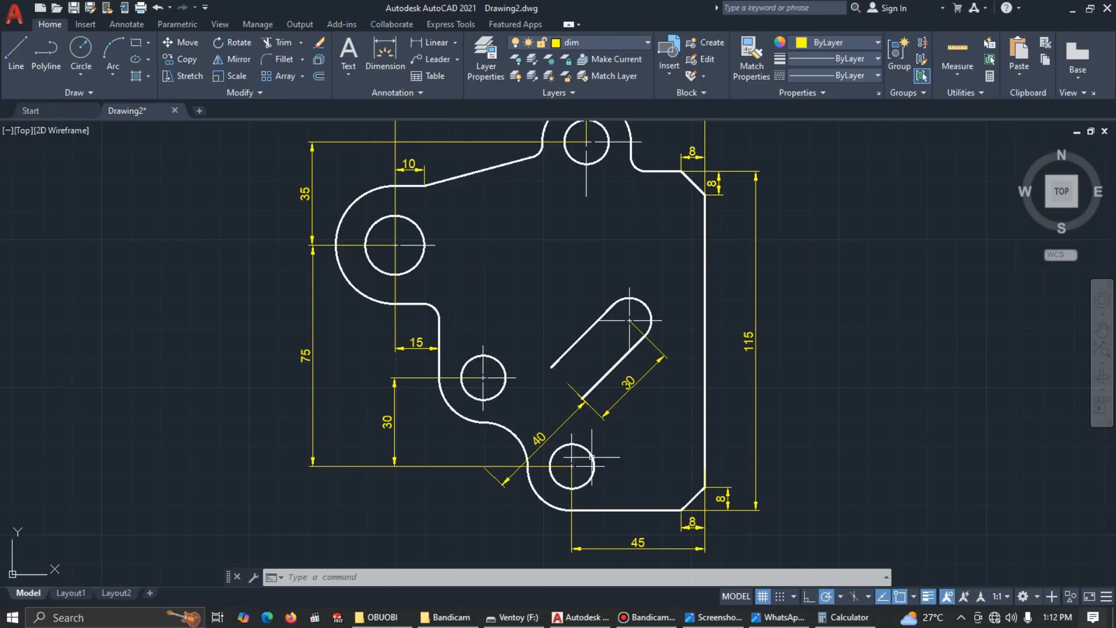
click(456, 43)
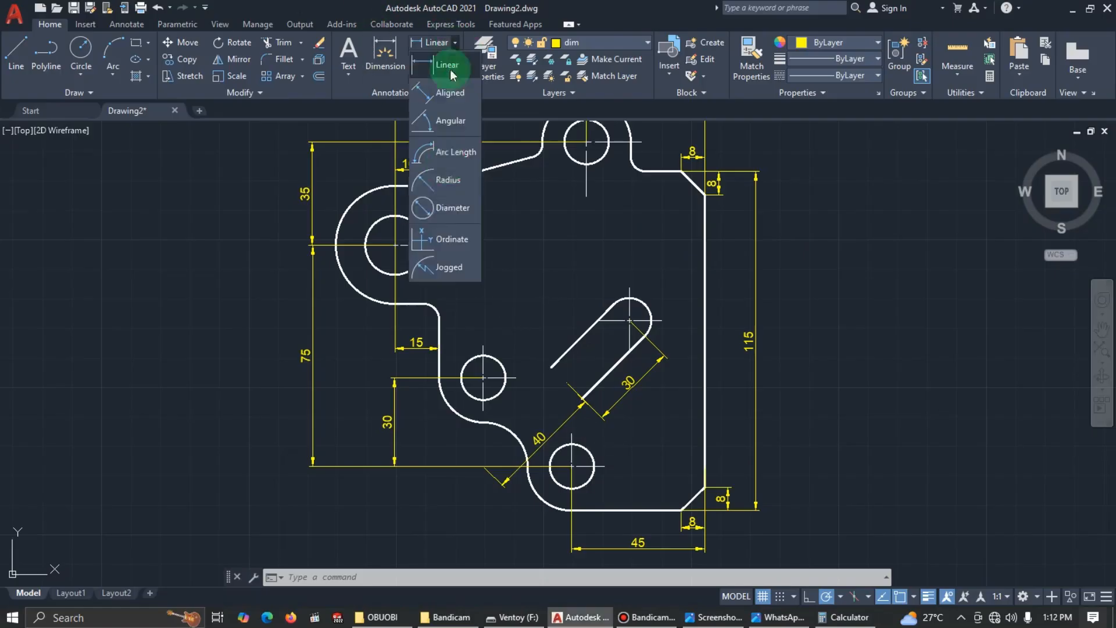
click(448, 181)
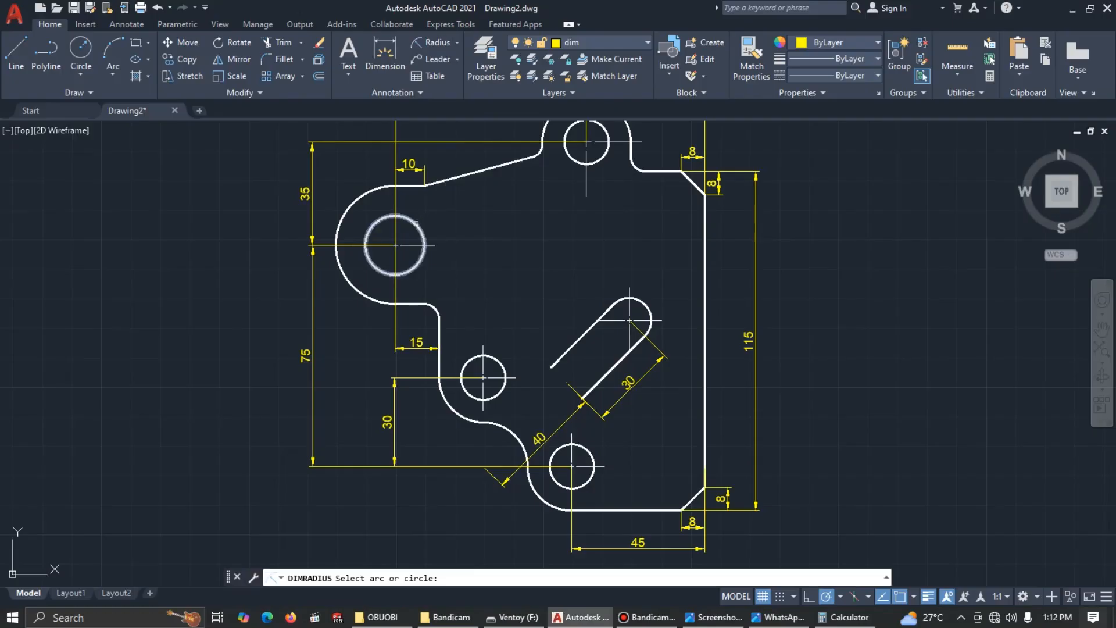
click(421, 230)
click(434, 222)
key(Return)
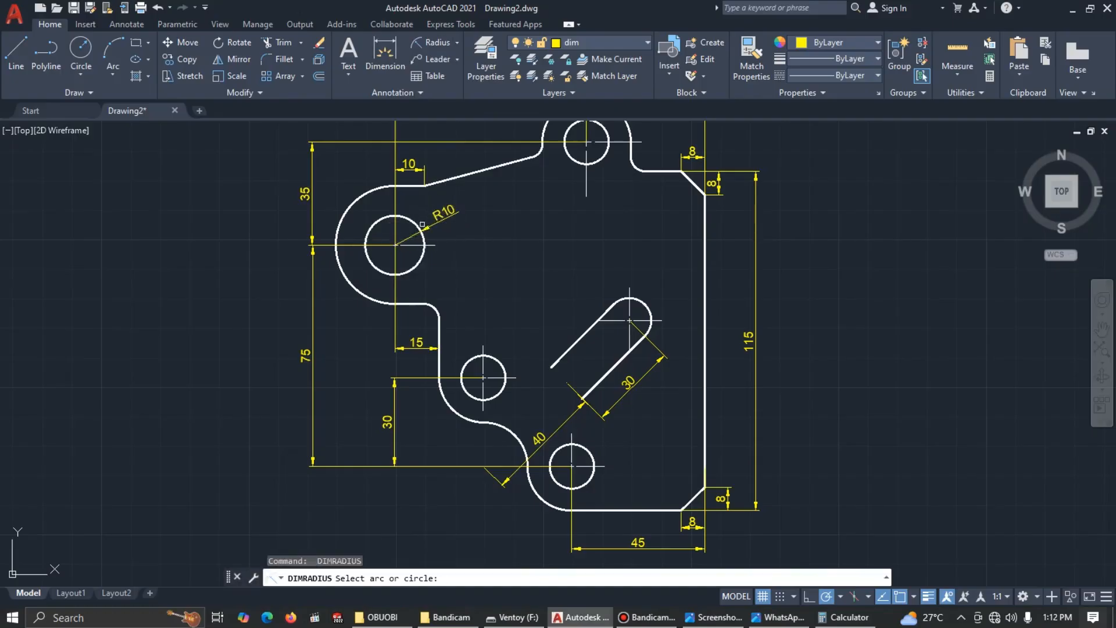
Add a radius dimension to the outer arc around the large hole, with its text outside the arc on the upper-left side
click(373, 192)
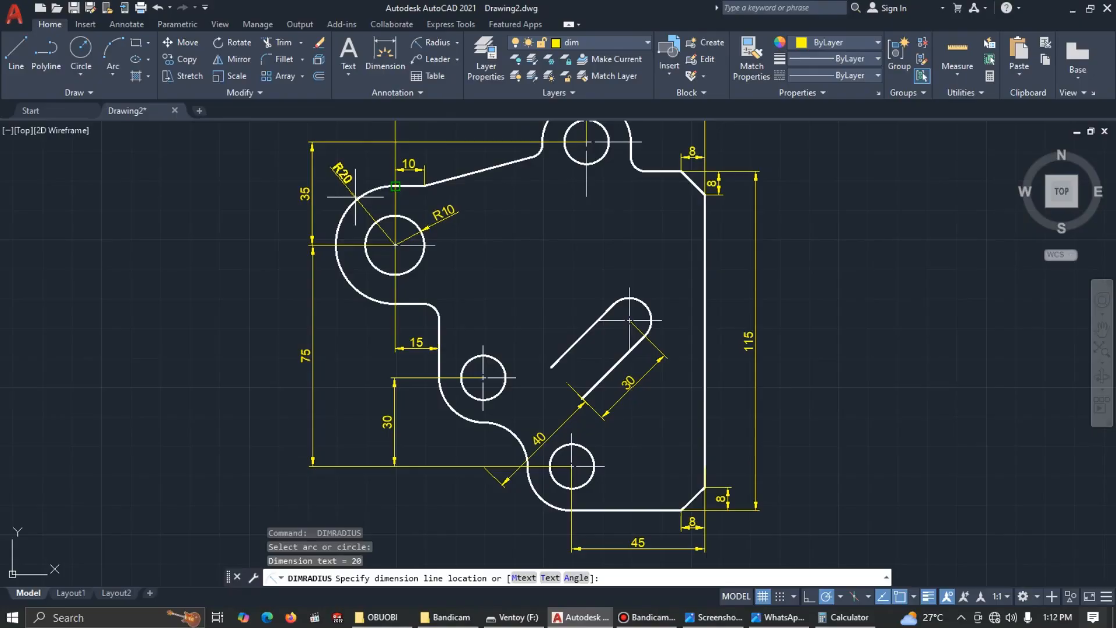
click(390, 164)
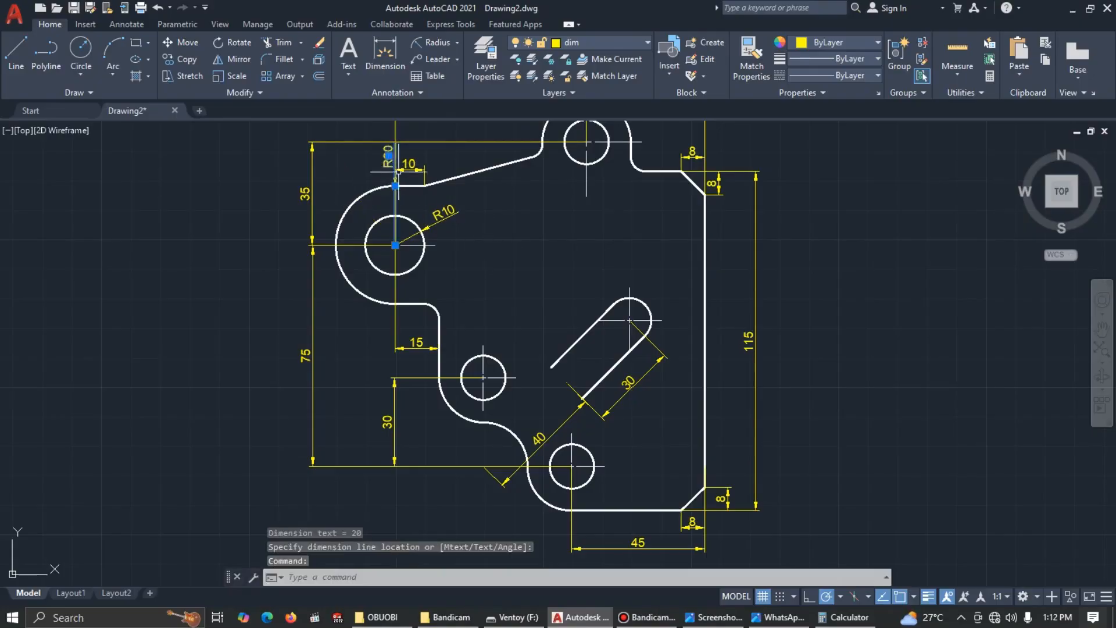
click(395, 186)
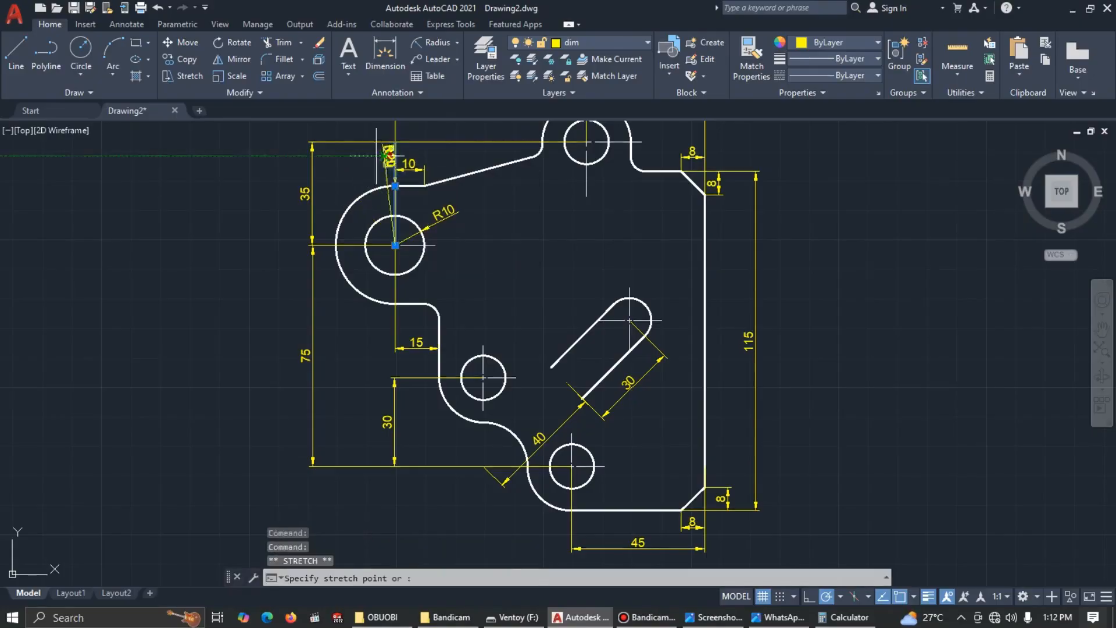
click(347, 183)
key(Escape)
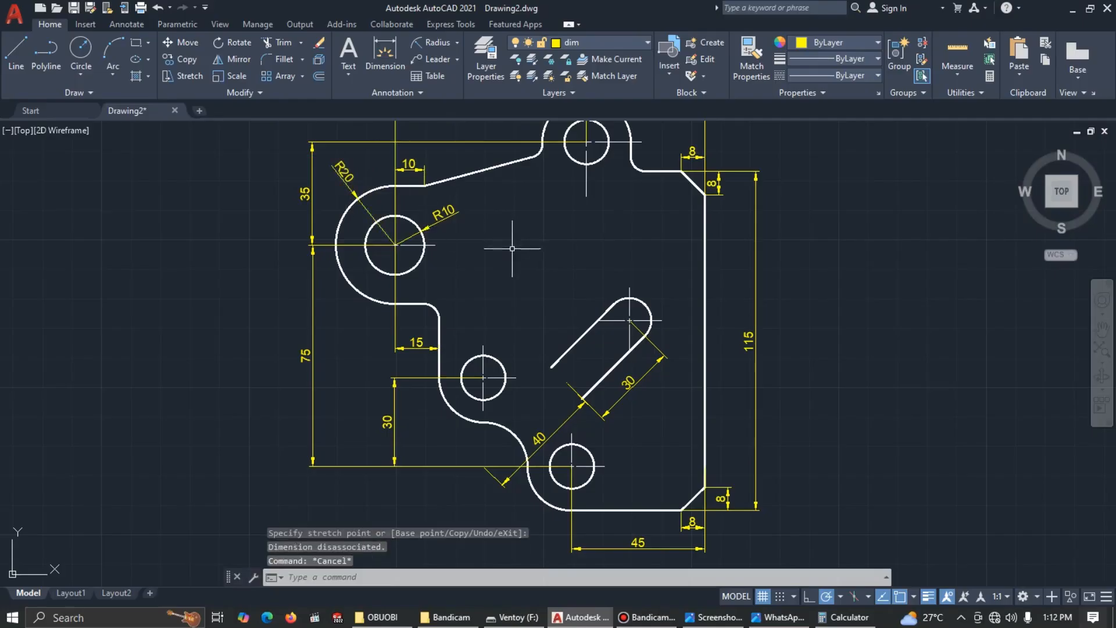
Add radius dimensions to the small fillet below the large boss and to the outer arc around the middle hole
key(space)
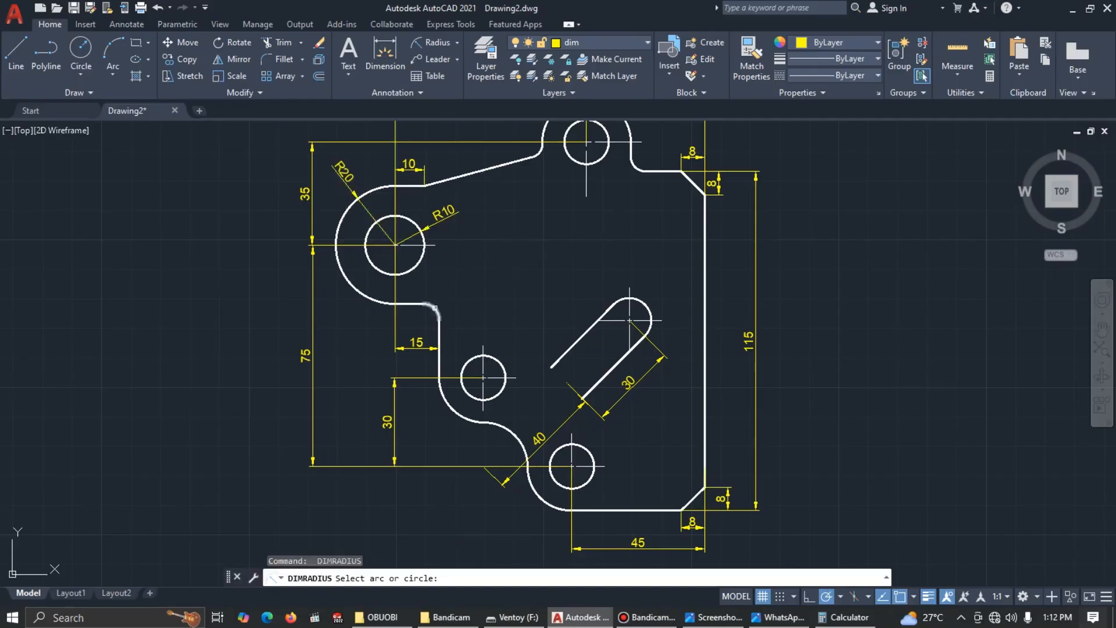
click(434, 308)
click(449, 292)
key(space)
click(446, 412)
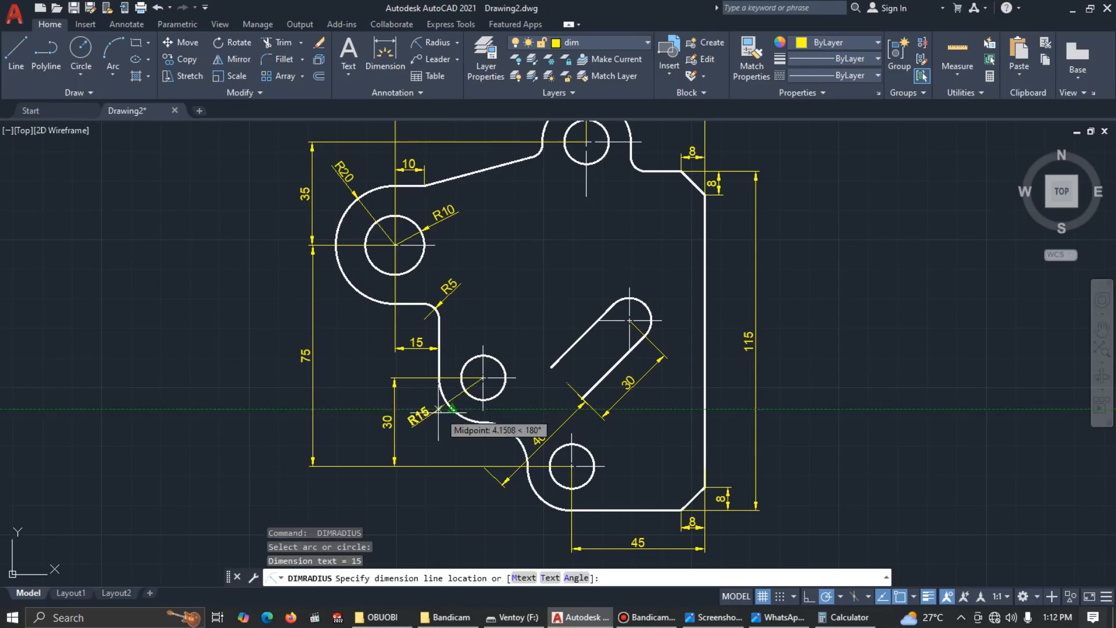
click(437, 413)
Add radius dimensions to the middle hole and to the slot's rounded end, each with its text outside on the upper-right side
key(space)
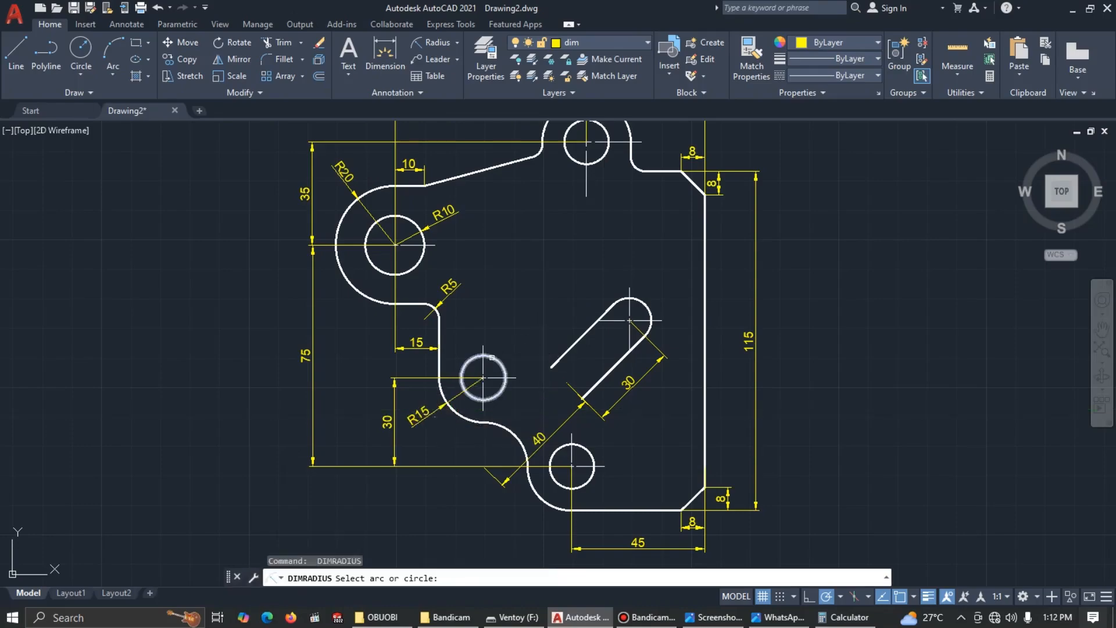
click(498, 359)
click(521, 344)
key(space)
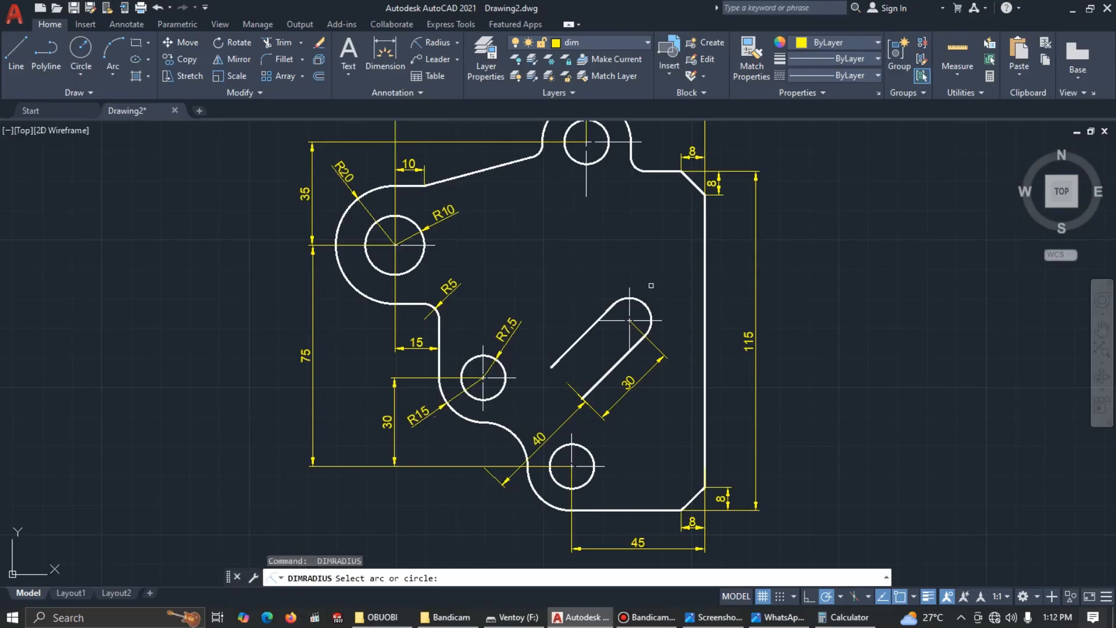
click(636, 300)
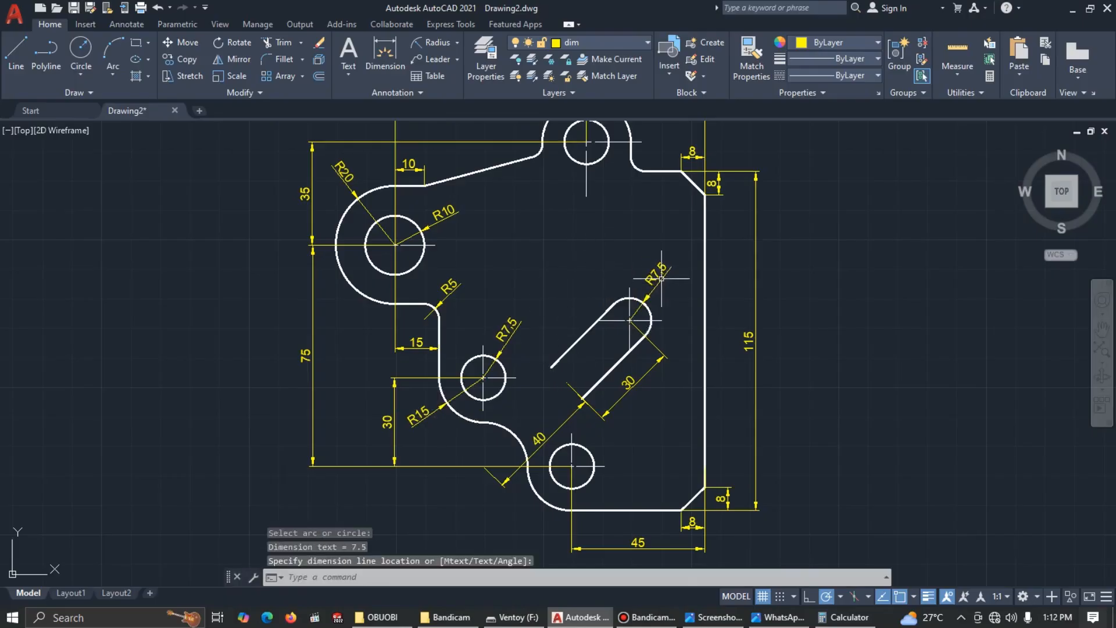
click(689, 318)
Add radius dimensions to the lower hole and to the concave arc joining the middle and lower outer arcs
key(space)
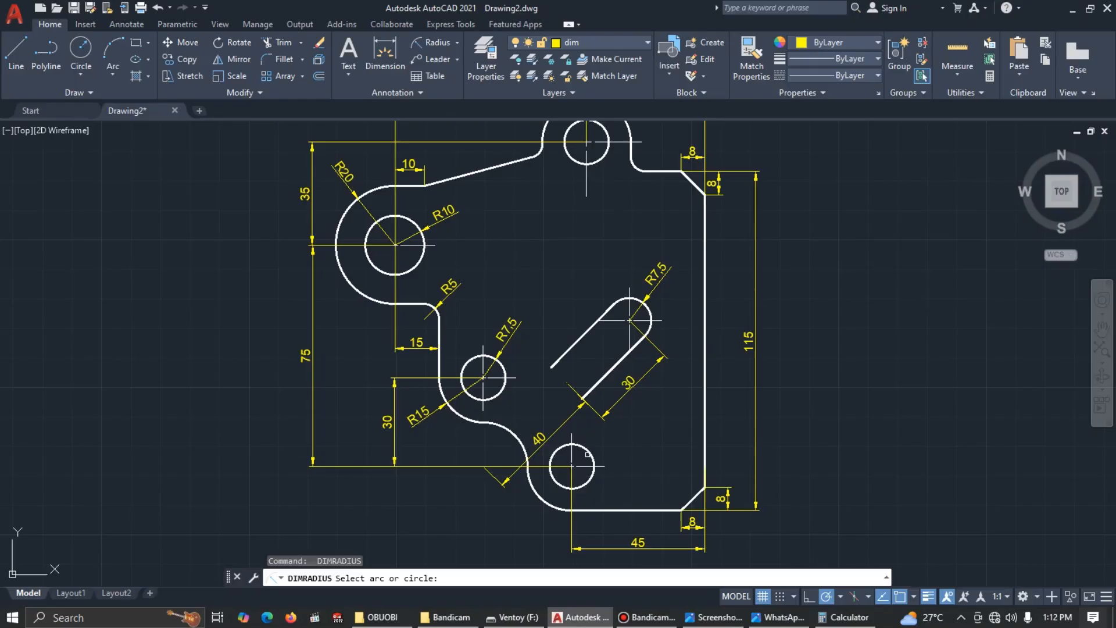
click(592, 452)
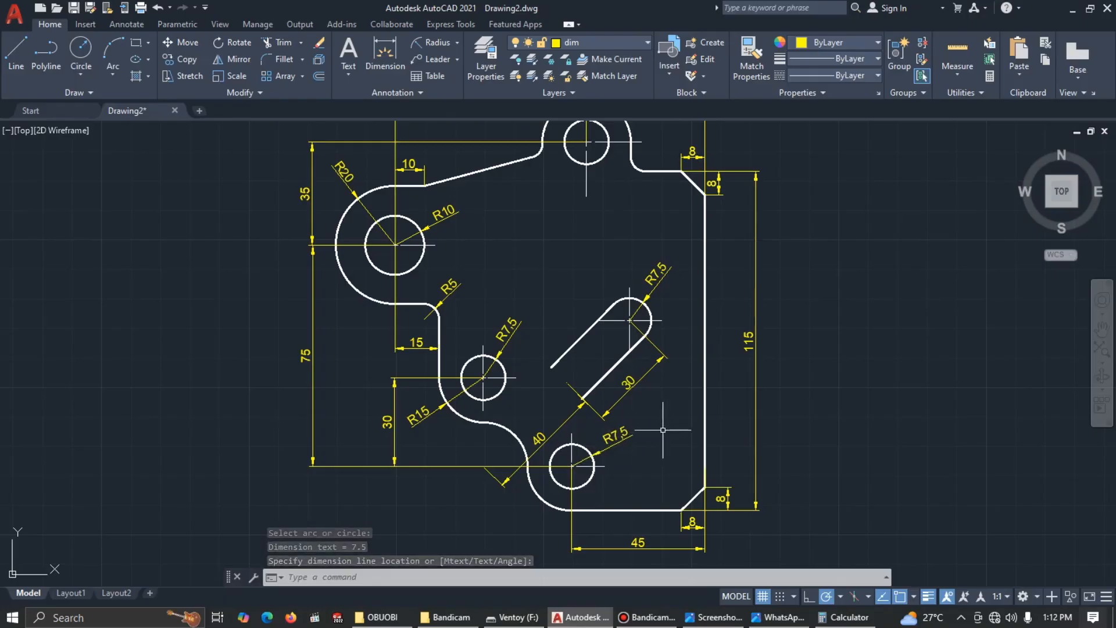
click(635, 435)
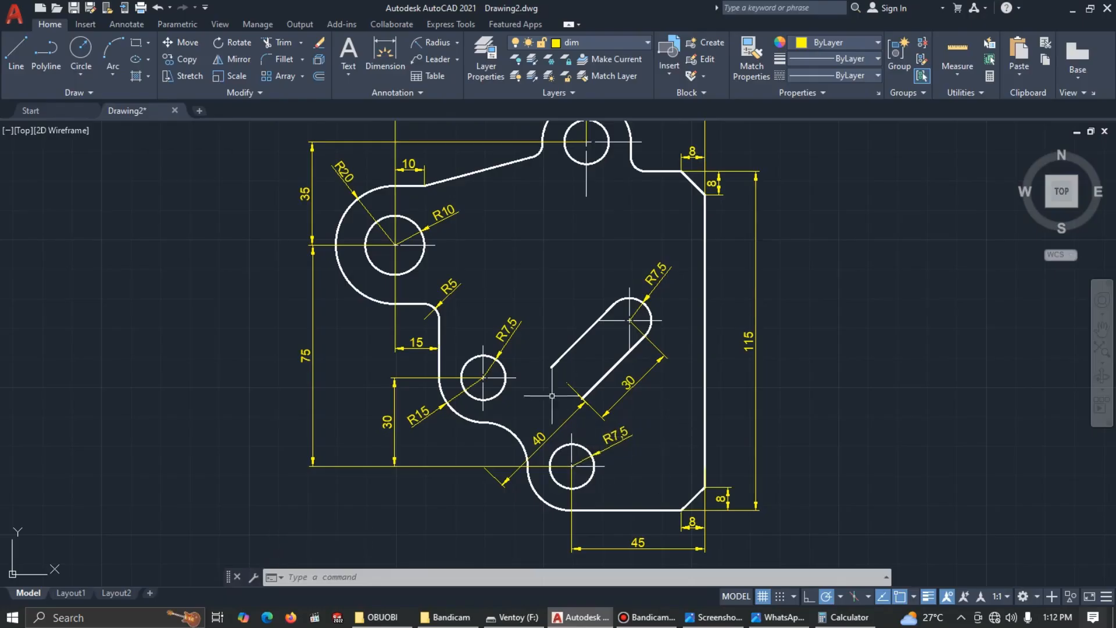
key(space)
click(511, 429)
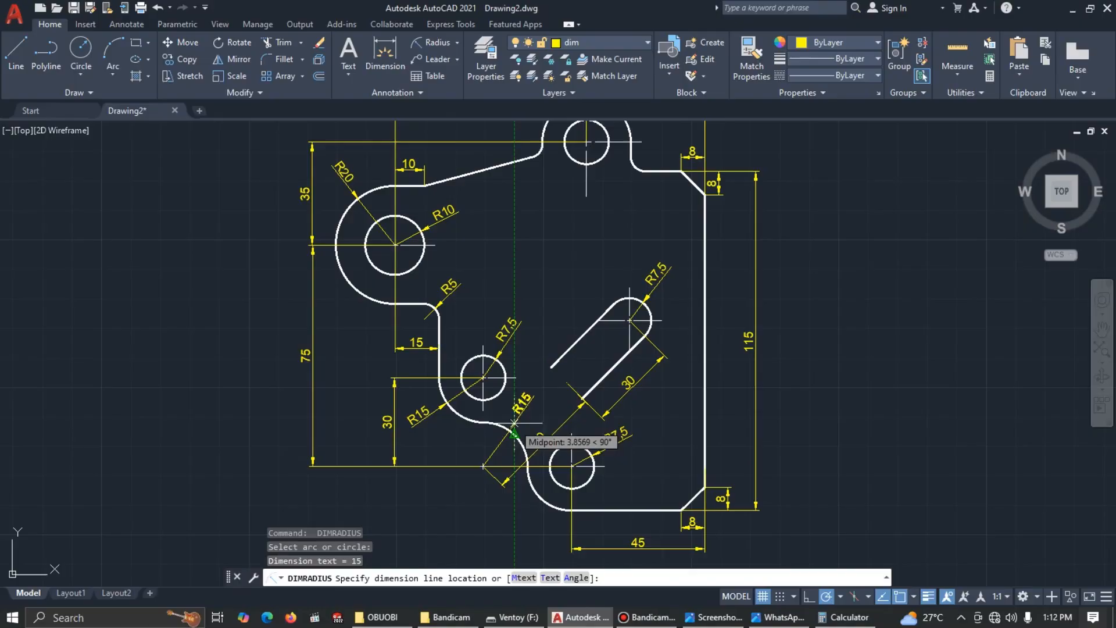
click(523, 421)
Add a radius dimension to the outer arc around the lower hole, with its text outside the plate outline
key(space)
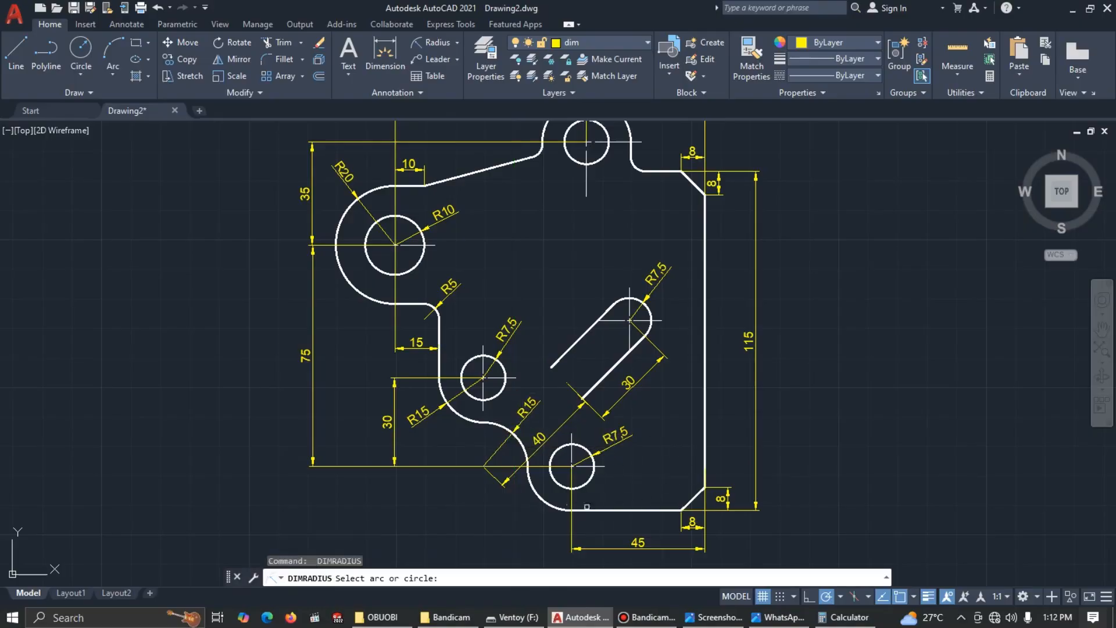
click(541, 500)
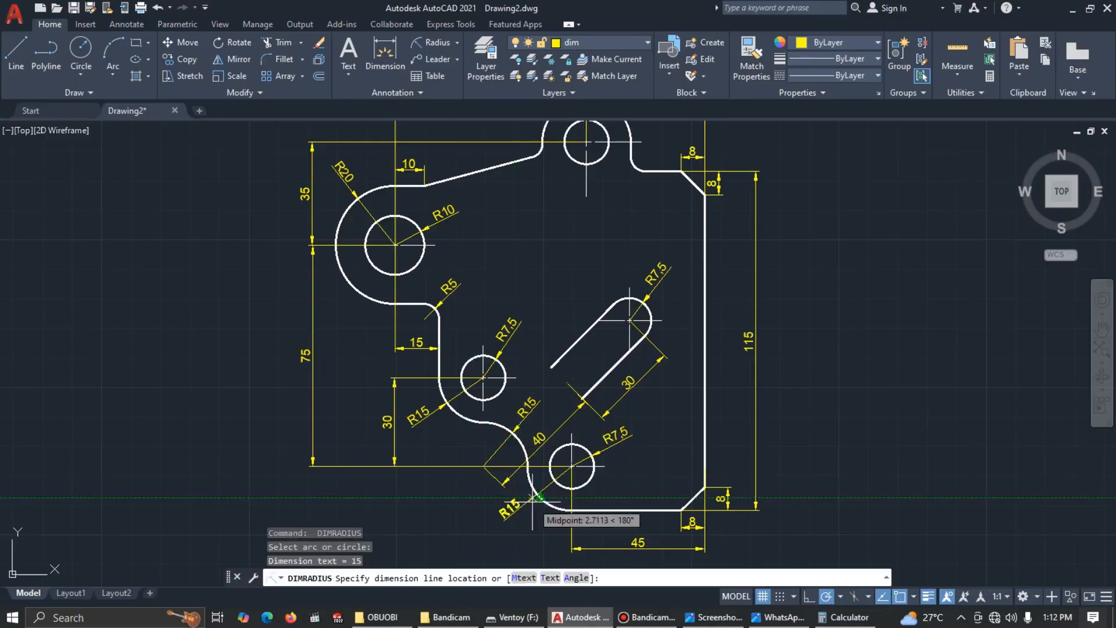
click(526, 504)
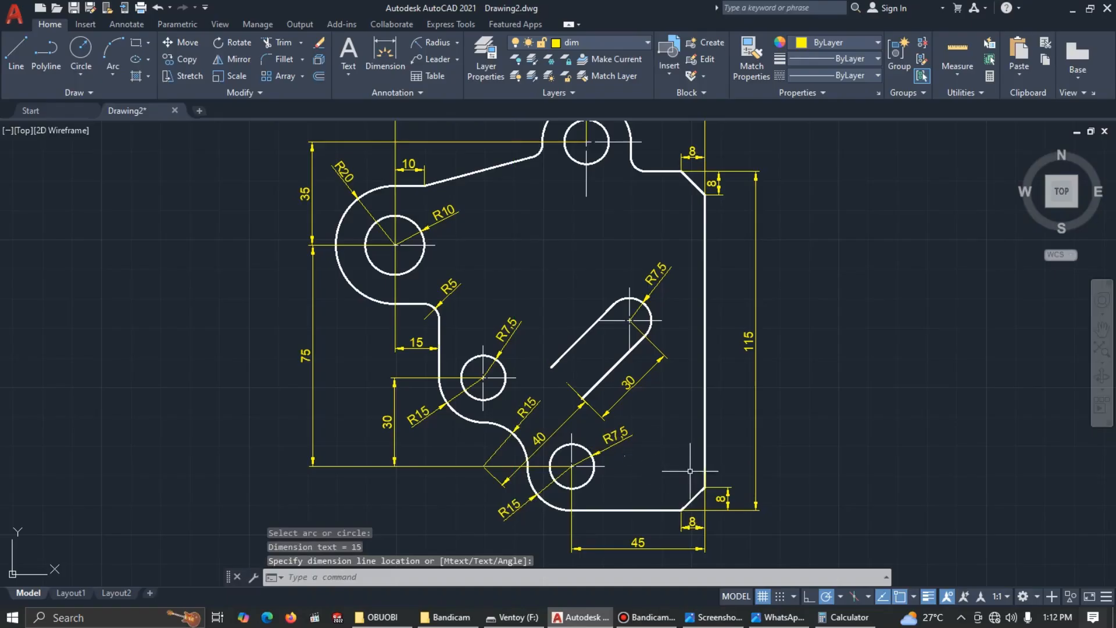
Add radius dimensions to the top boss's outer arc, with text outside the plate, and to its hole, with text below it
middle_drag(717, 305, 668, 433)
key(space)
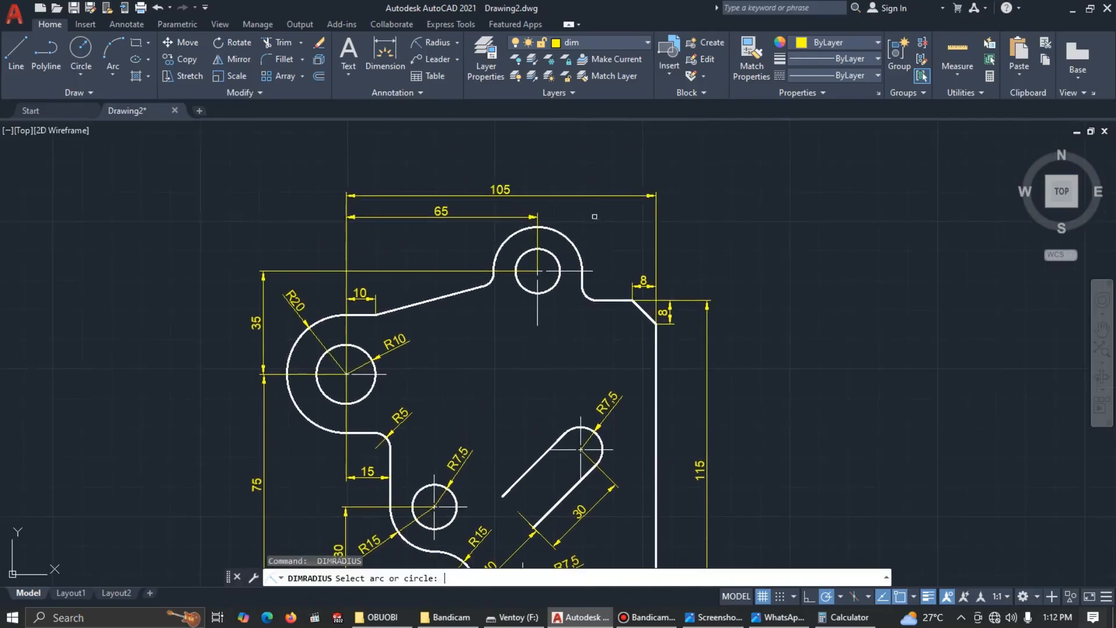
click(572, 243)
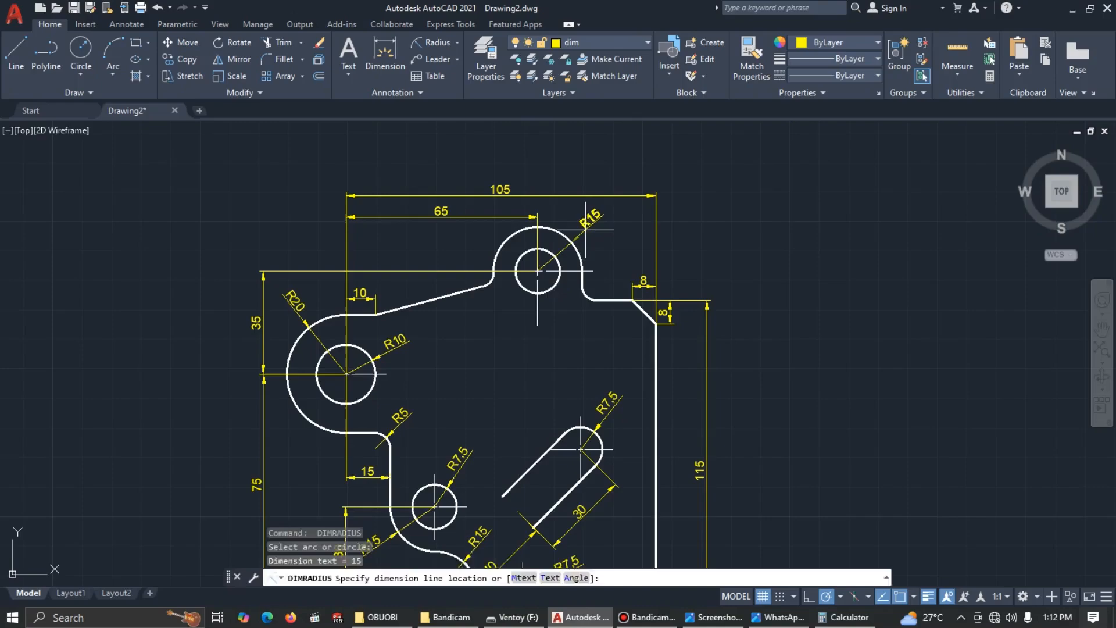
click(596, 221)
key(space)
click(551, 285)
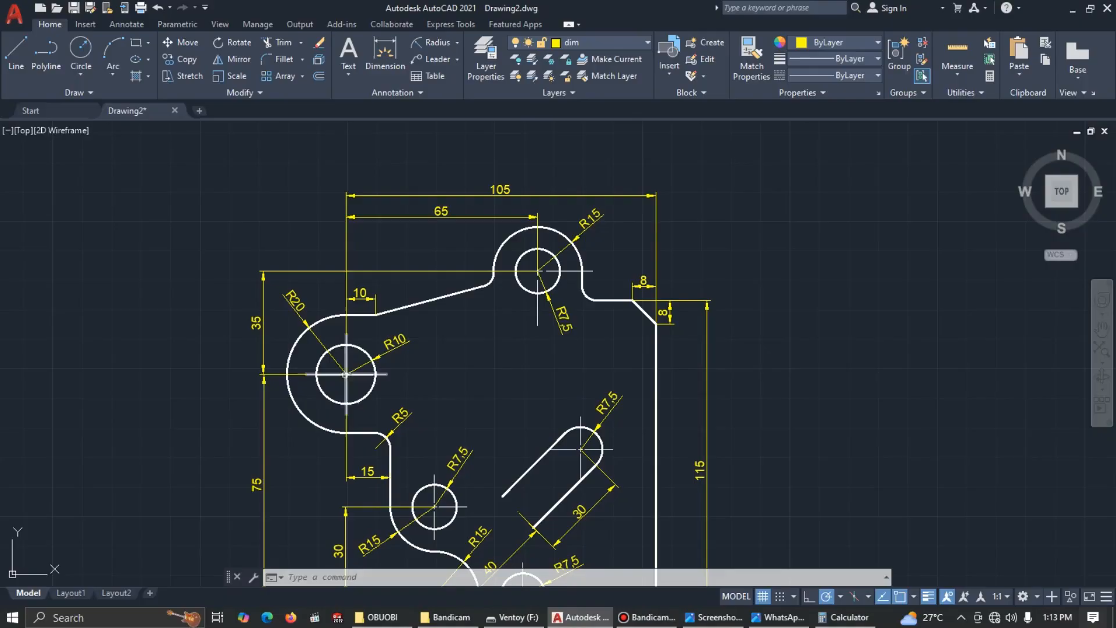
Extend the right arm of the large hole's center mark horizontally into the plate, past the hole's radius dimension text
click(386, 374)
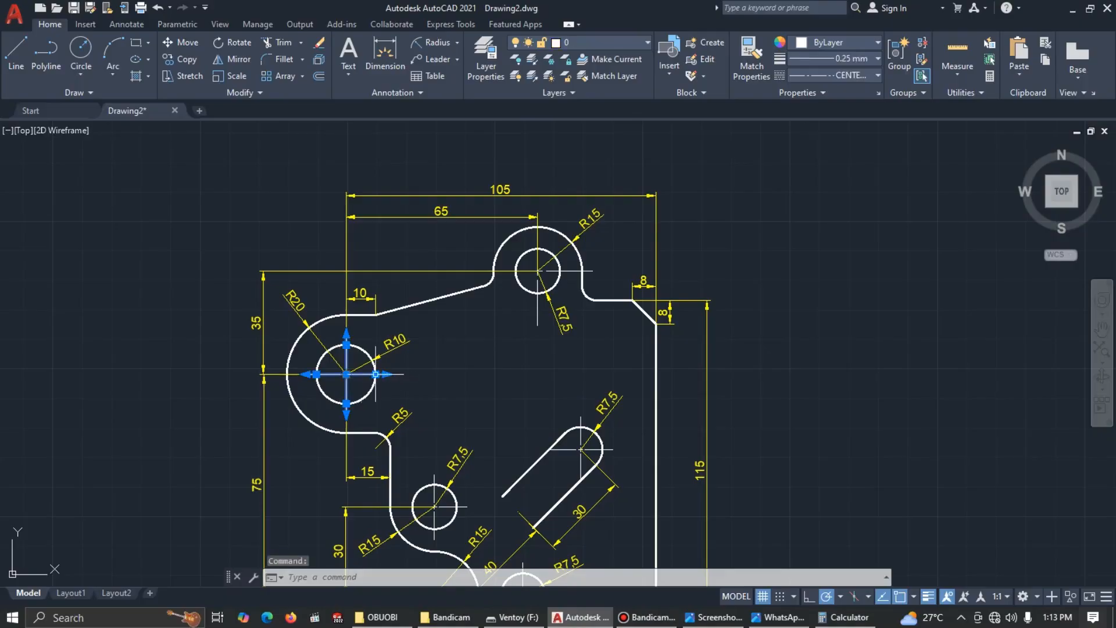
click(376, 374)
click(452, 375)
key(Escape)
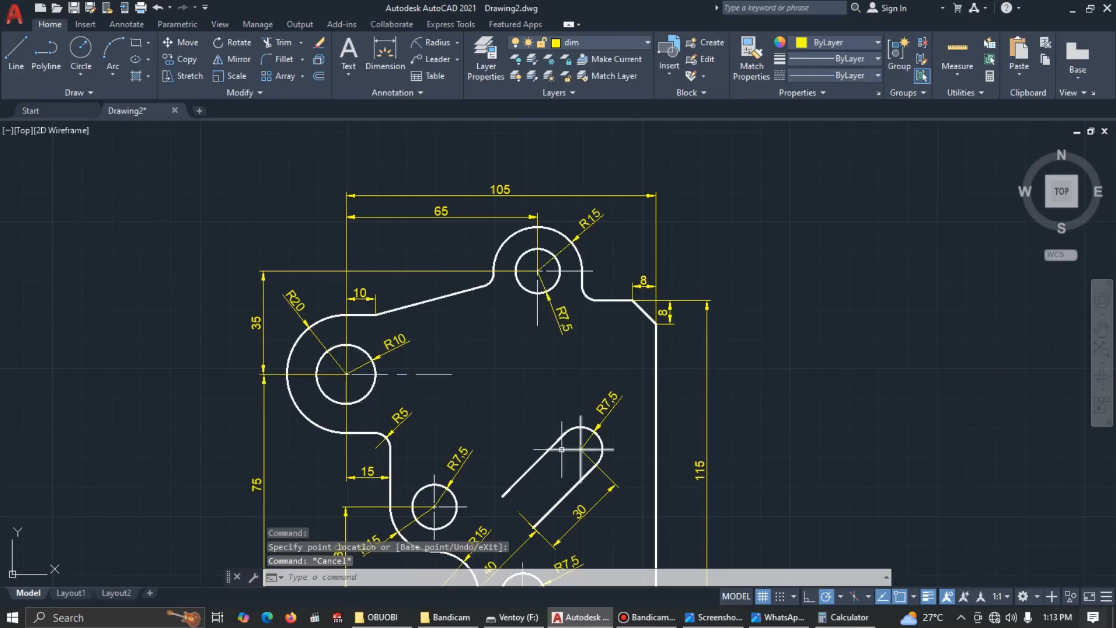
Add an angular dimension between the large hole's extended centerline and the slot's upper edge, placed in the acute angle between them
middle_drag(566, 384, 629, 344)
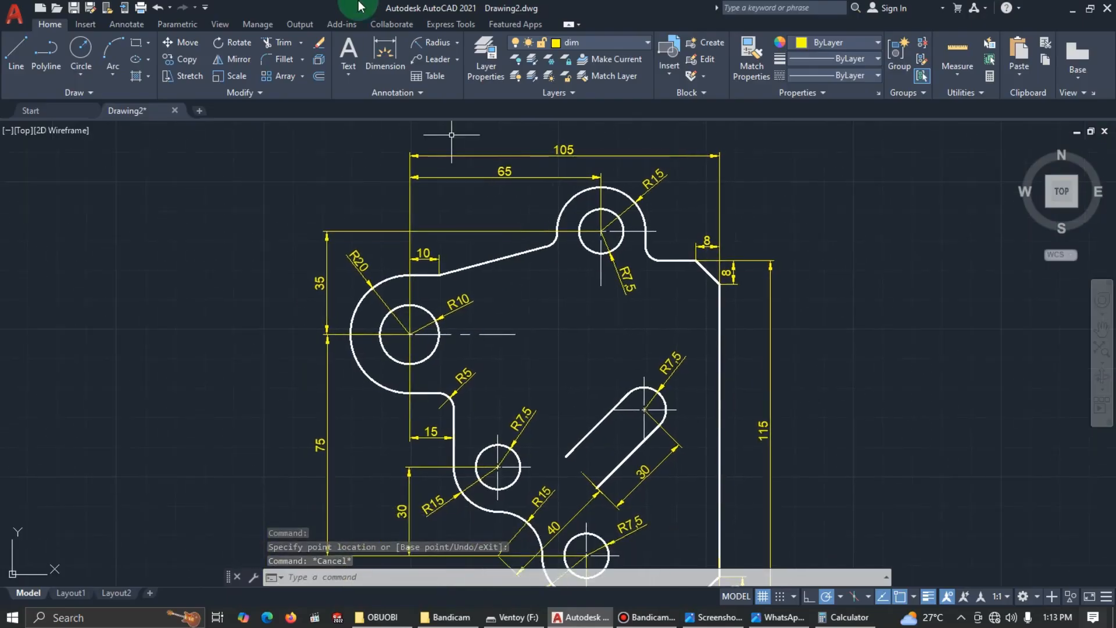
click(456, 47)
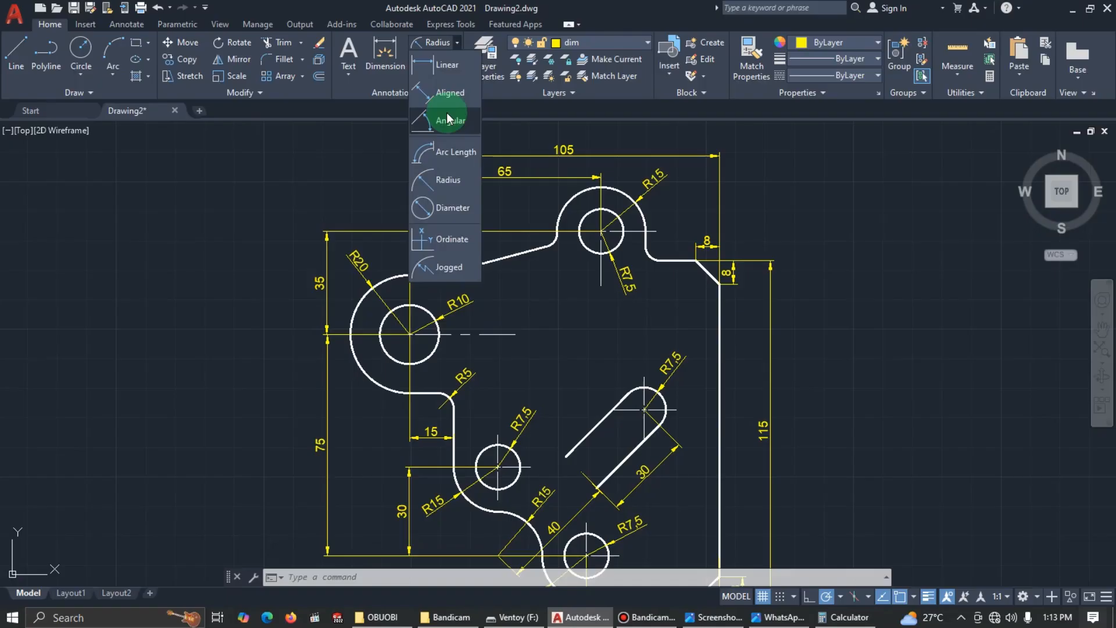
click(446, 115)
click(503, 335)
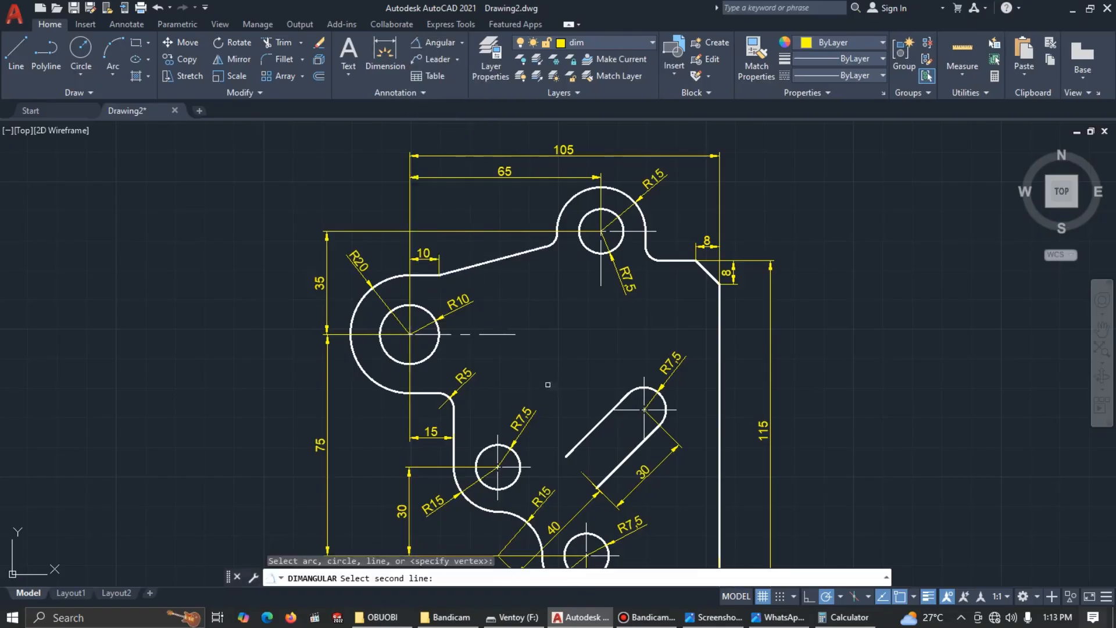
click(594, 428)
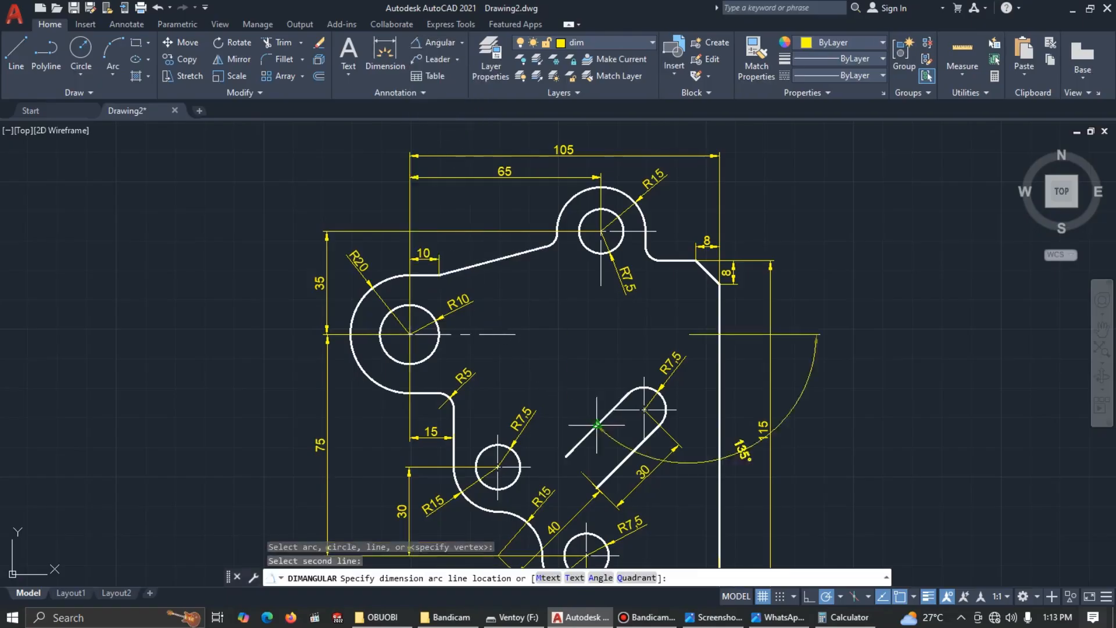
click(553, 383)
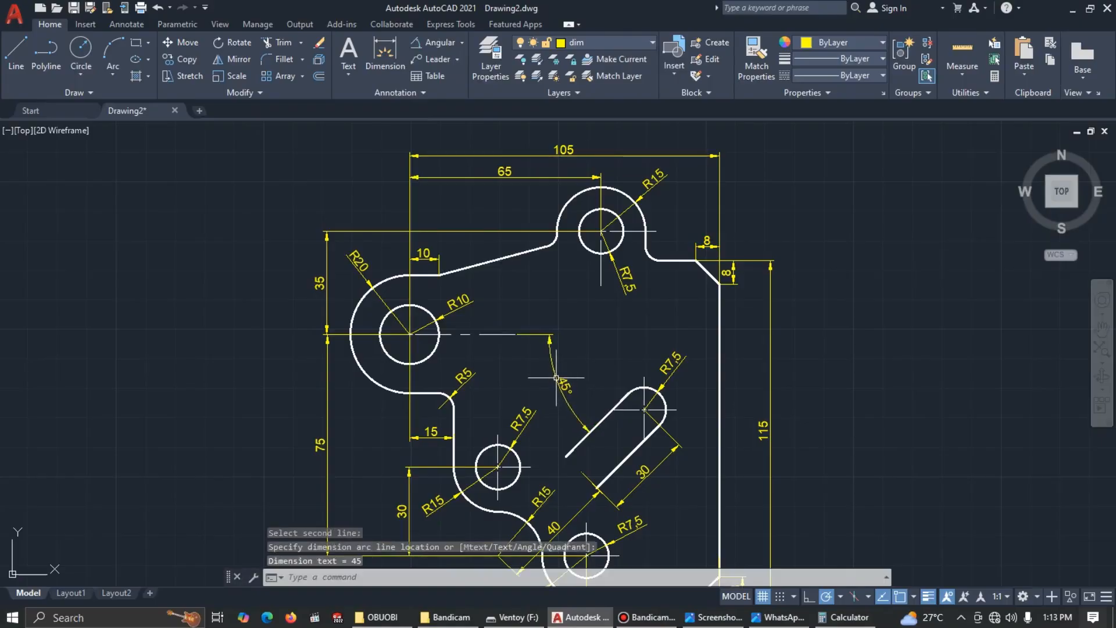
Add an angular dimension between the upper sloped edge and the large hole's extended centerline, placed inside the plate
key(Return)
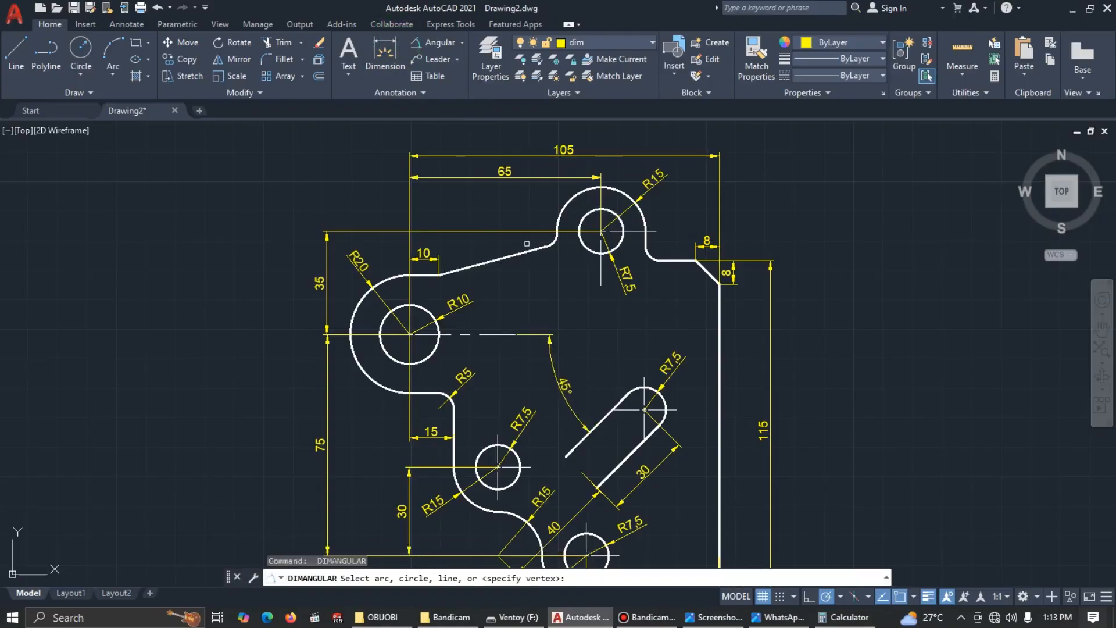
click(513, 257)
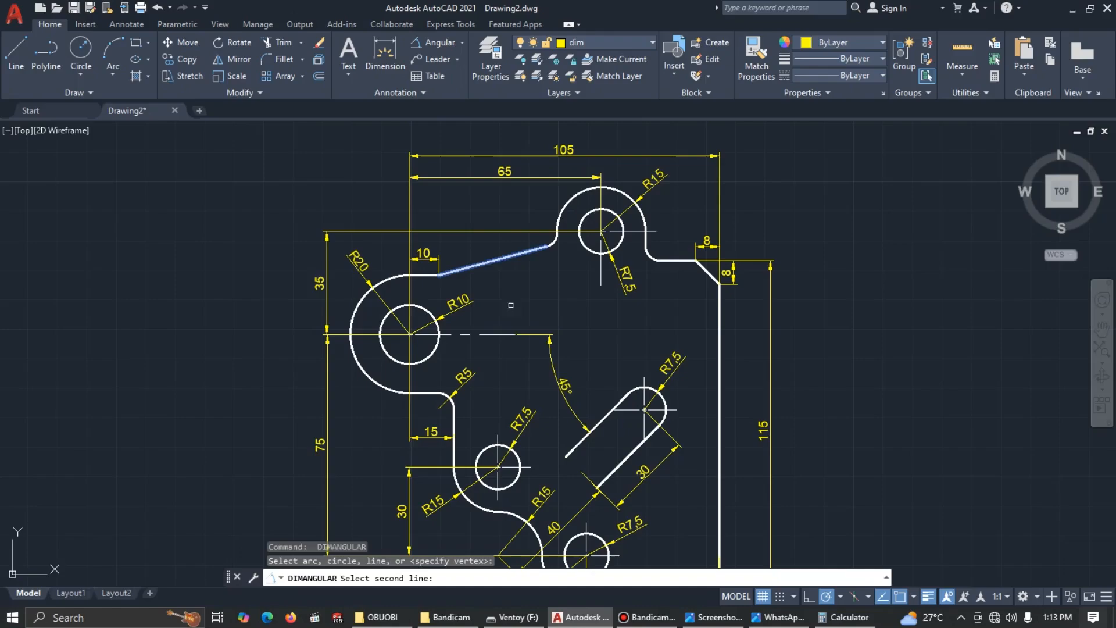
click(507, 334)
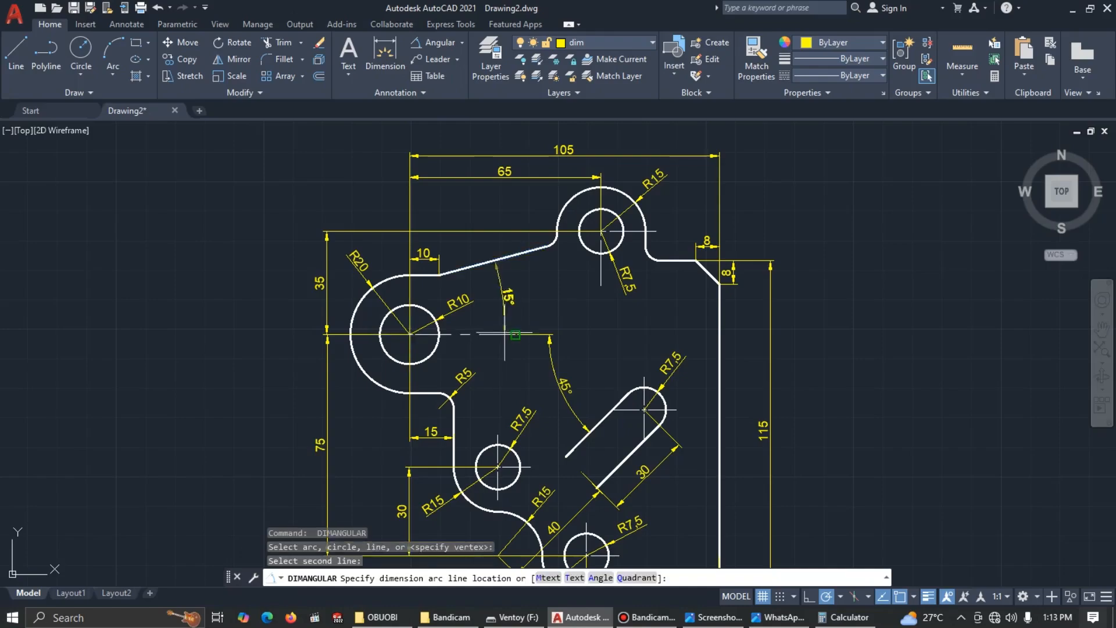
click(525, 298)
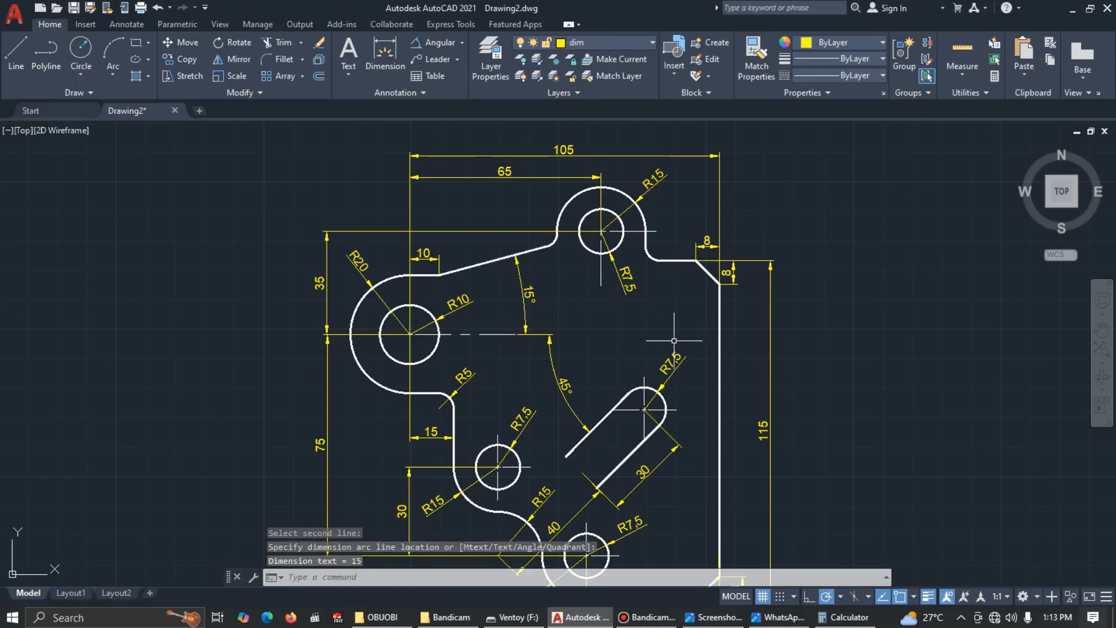
Check the reference drawing, and add a radius dimension to the fillet right of the top boss, with its text outside the plate
key(alt+Tab)
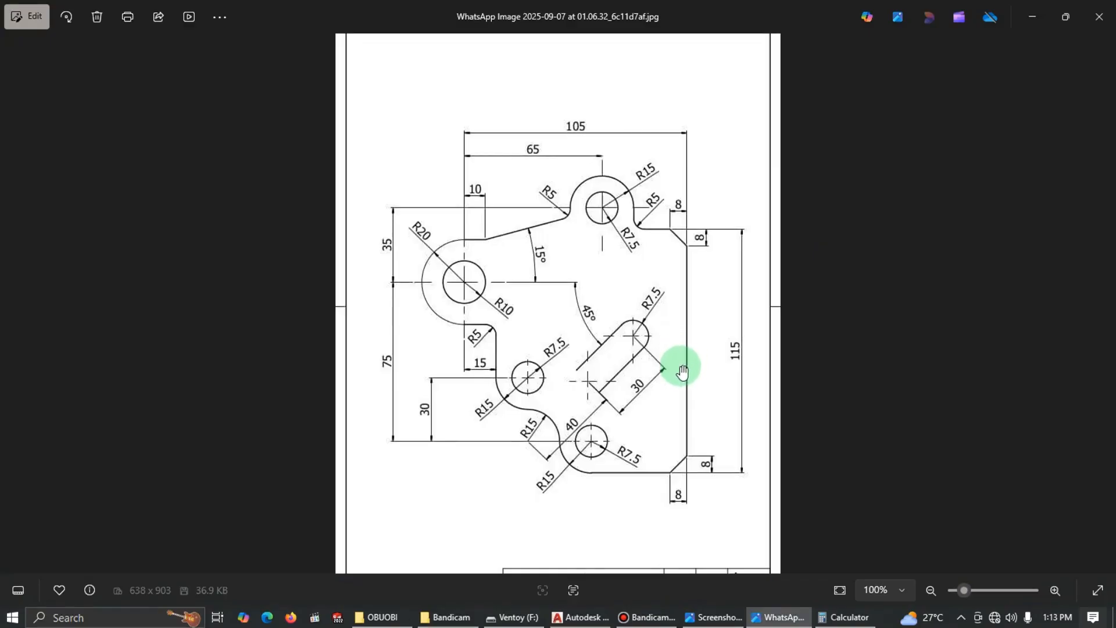
key(alt+Tab)
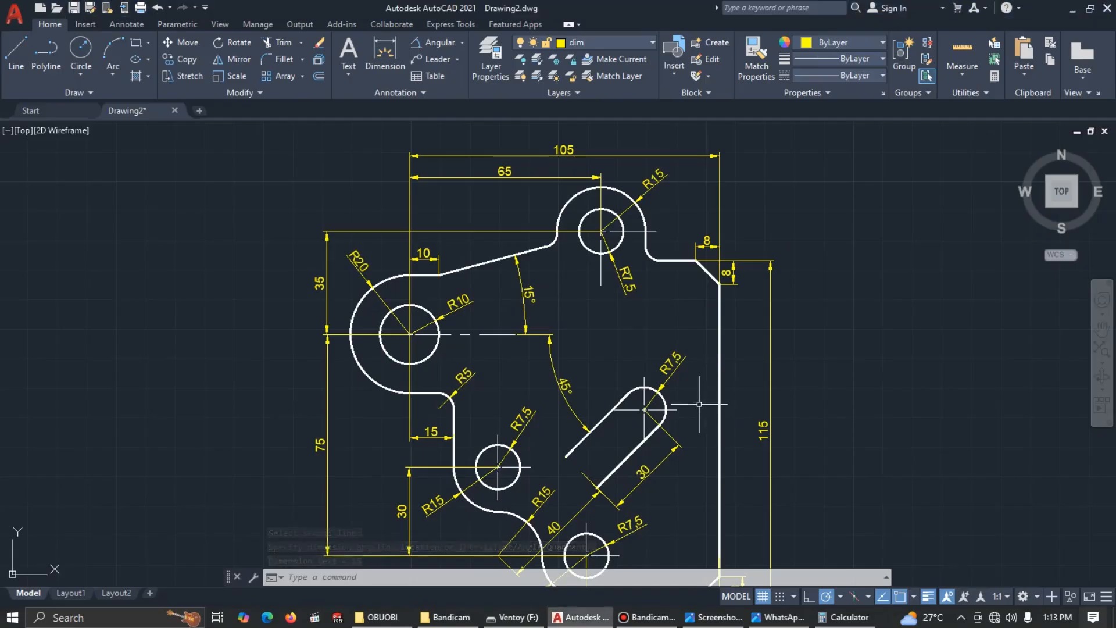
key(alt+Tab)
key(alt+Tab)
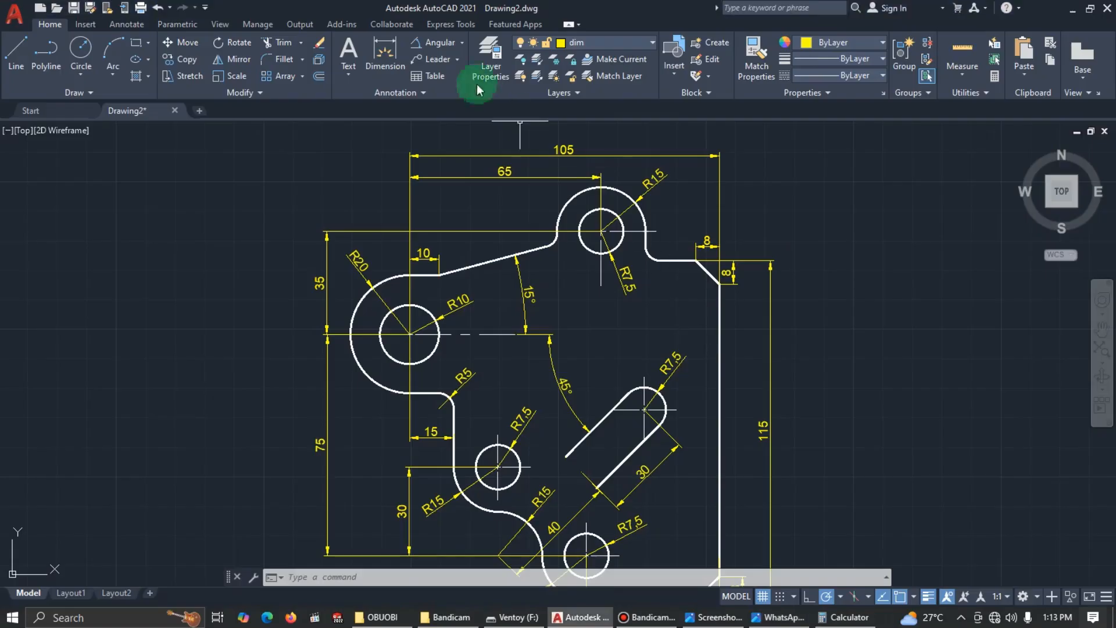
click(462, 43)
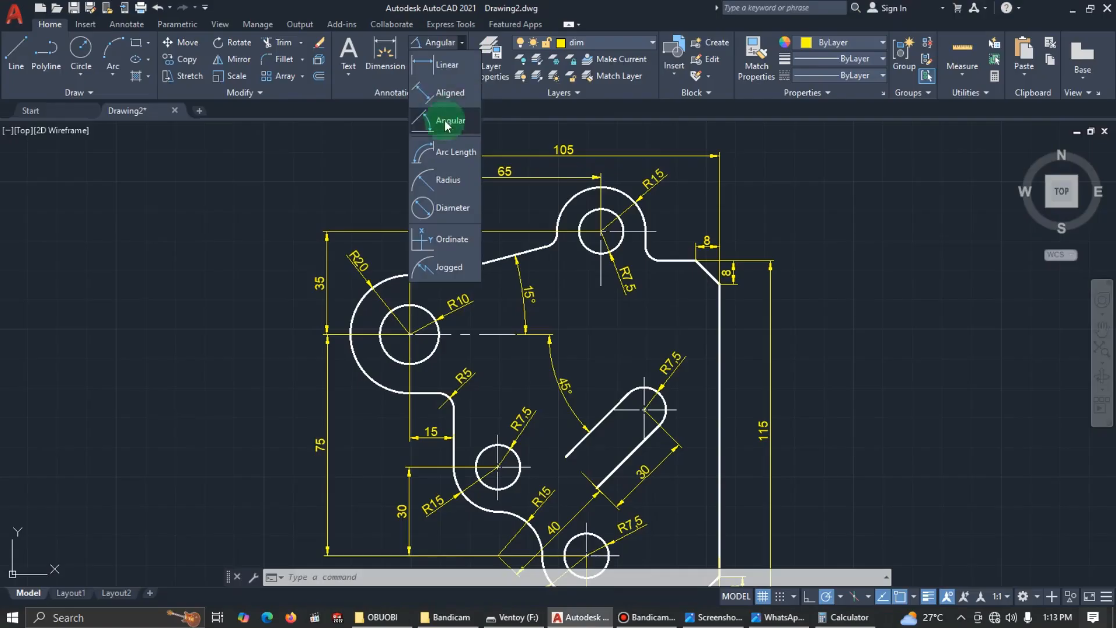
click(447, 249)
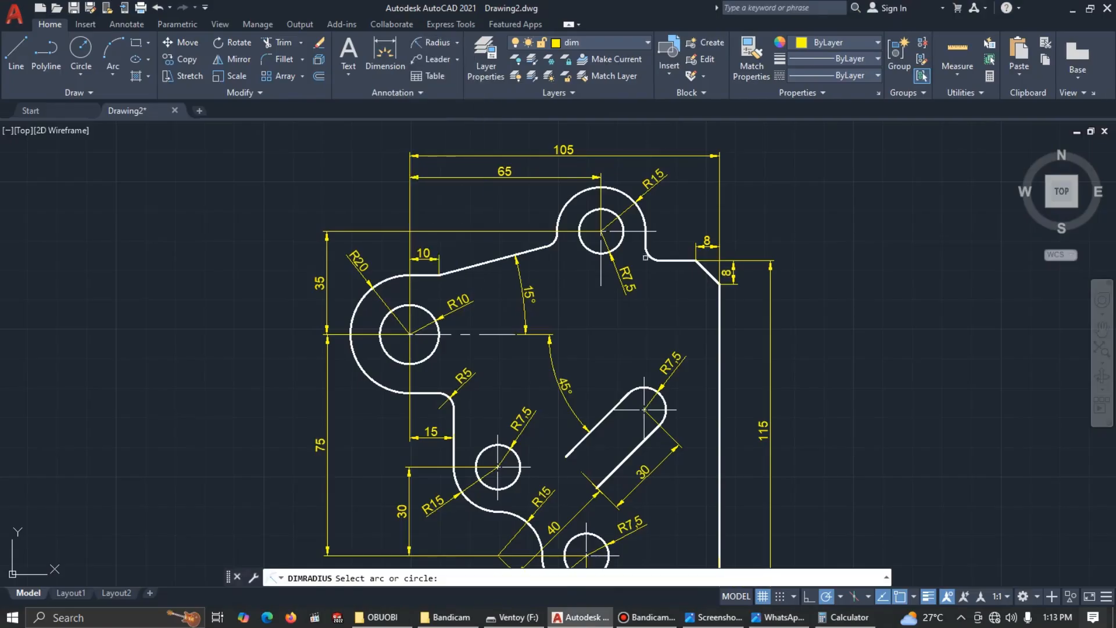
click(651, 254)
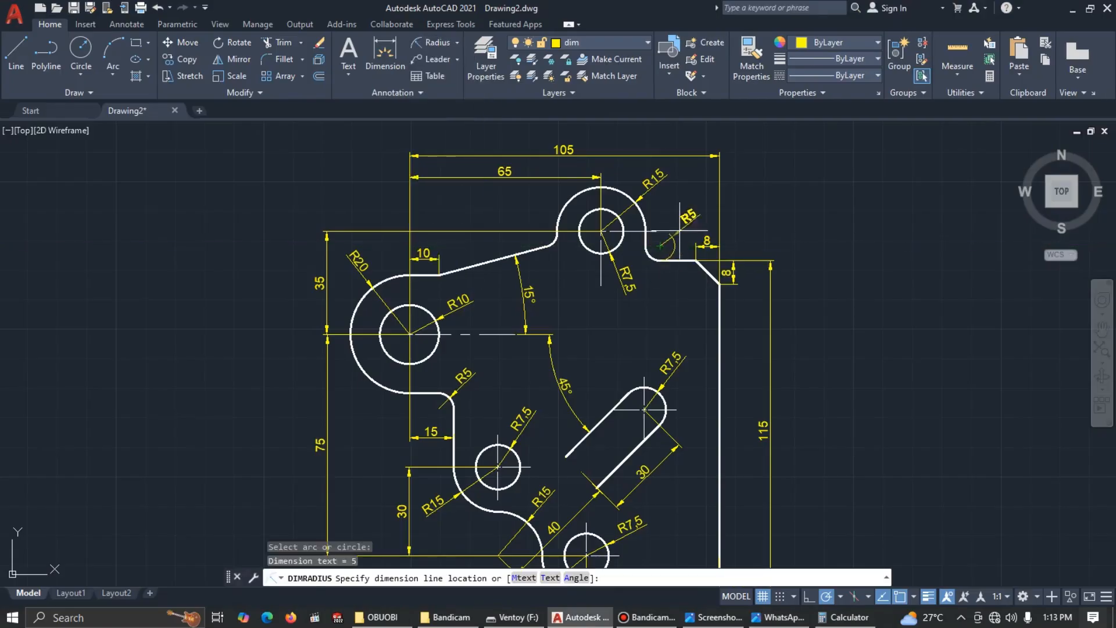
click(669, 231)
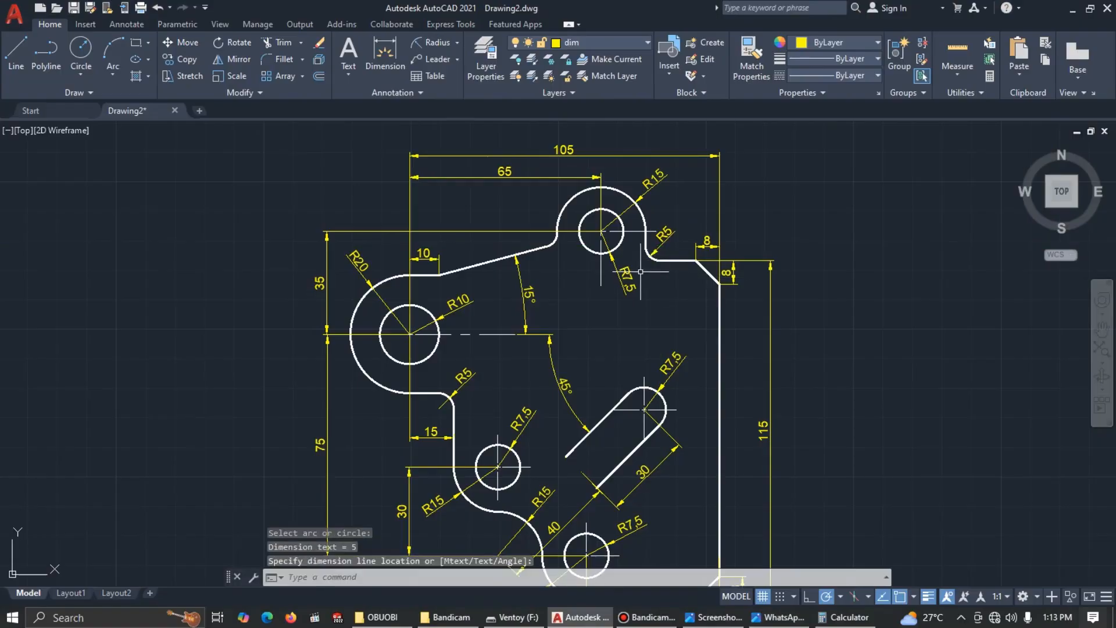
Add a radius dimension to the fillet left of the top boss, placing its text inside the plate
key(Return)
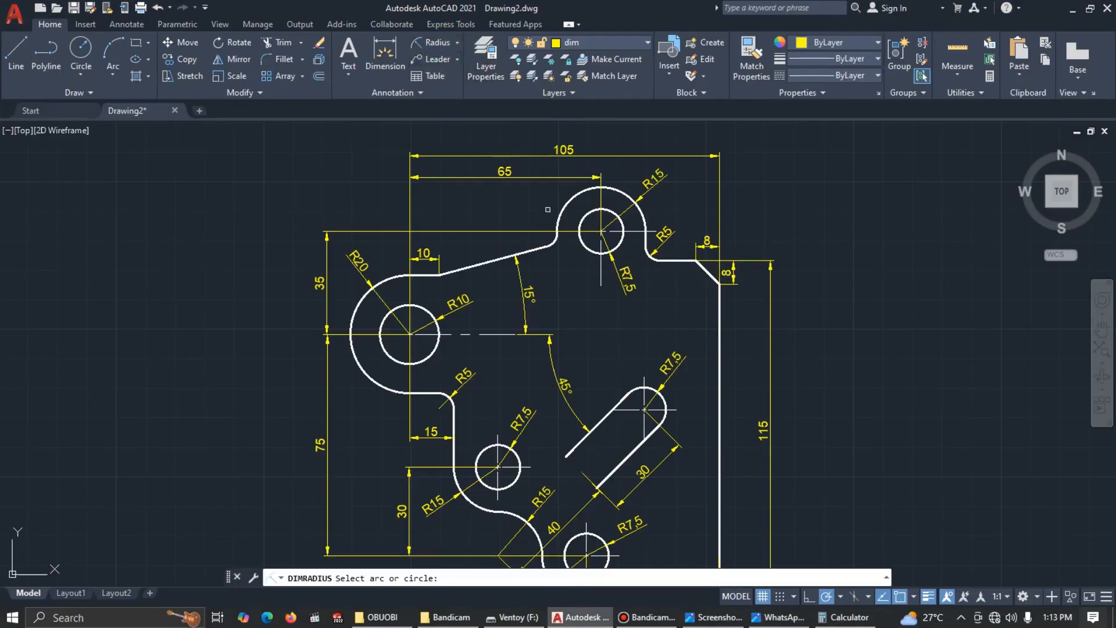
click(554, 242)
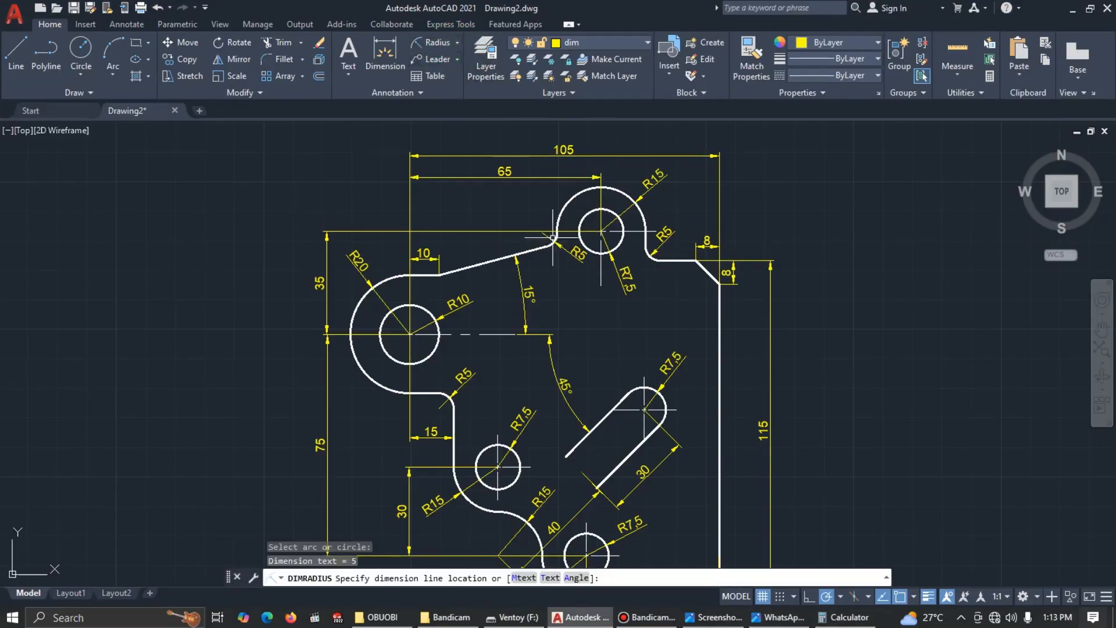
click(574, 251)
Compare the whole dimensioned plate with the reference image and inspect the drawing for missing dimensions
key(alt+Tab)
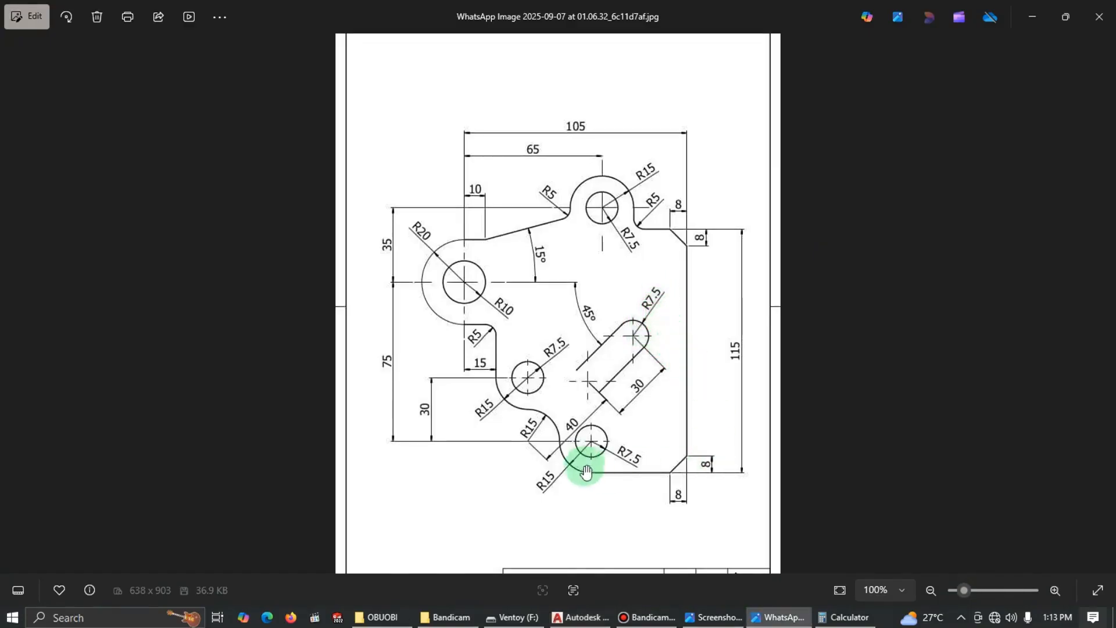
key(alt+Tab)
scroll(662, 474, down, 4)
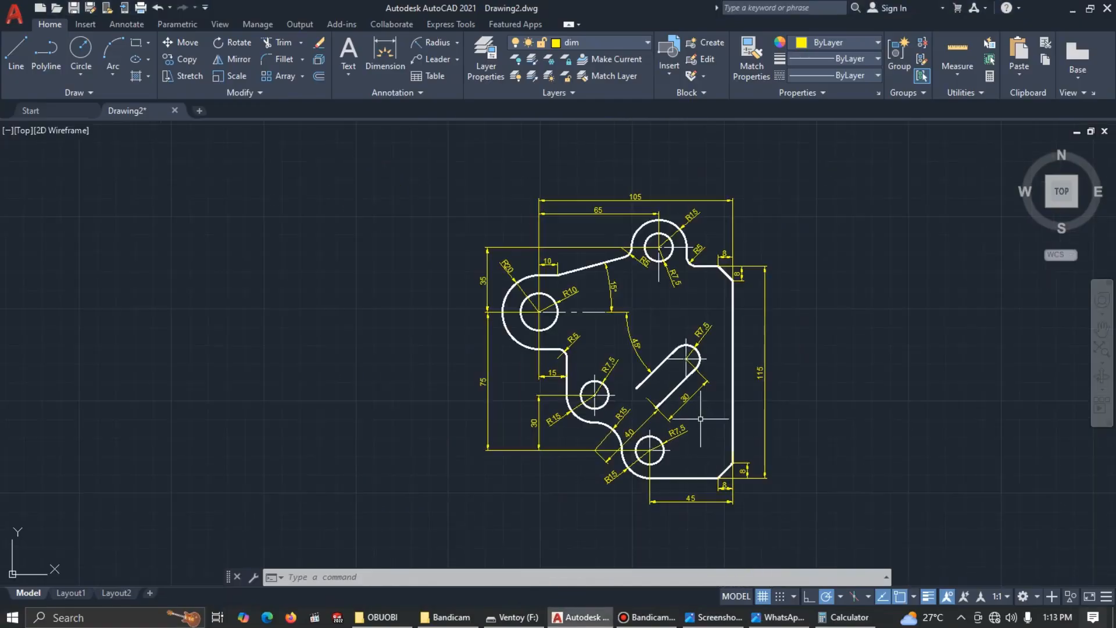
scroll(662, 336, up, 2)
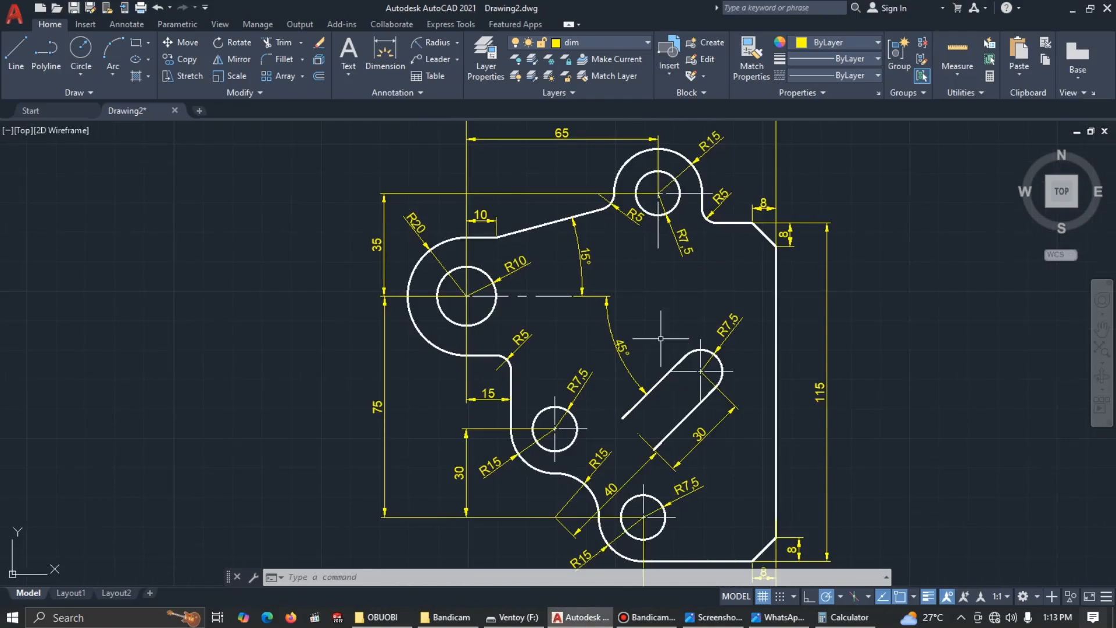
middle_drag(677, 405, 643, 371)
scroll(644, 371, down, 2)
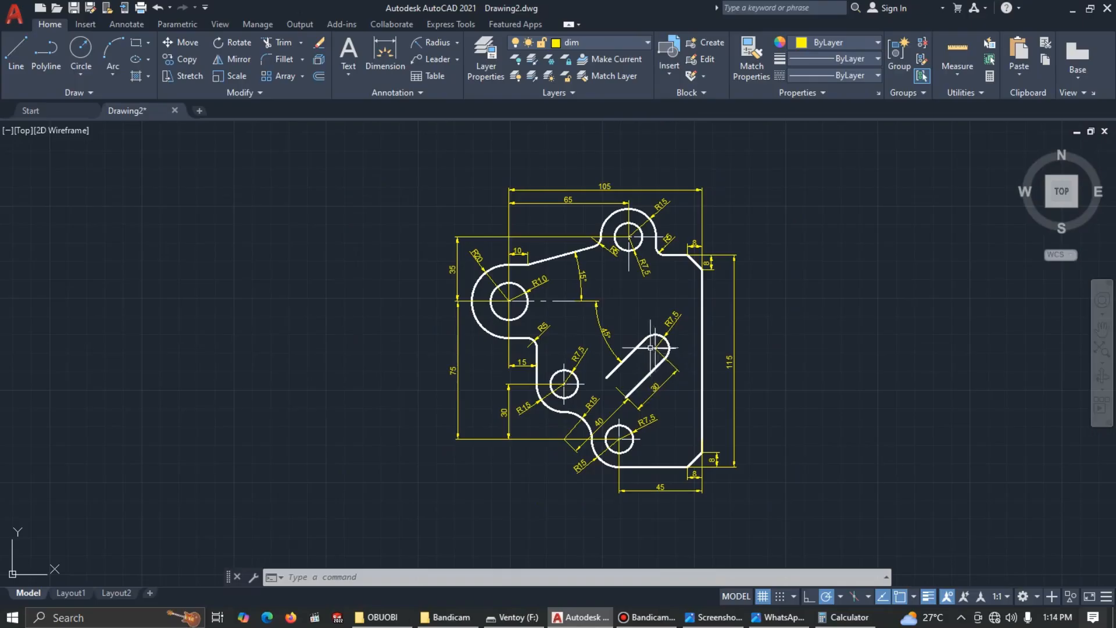
scroll(644, 349, up, 2)
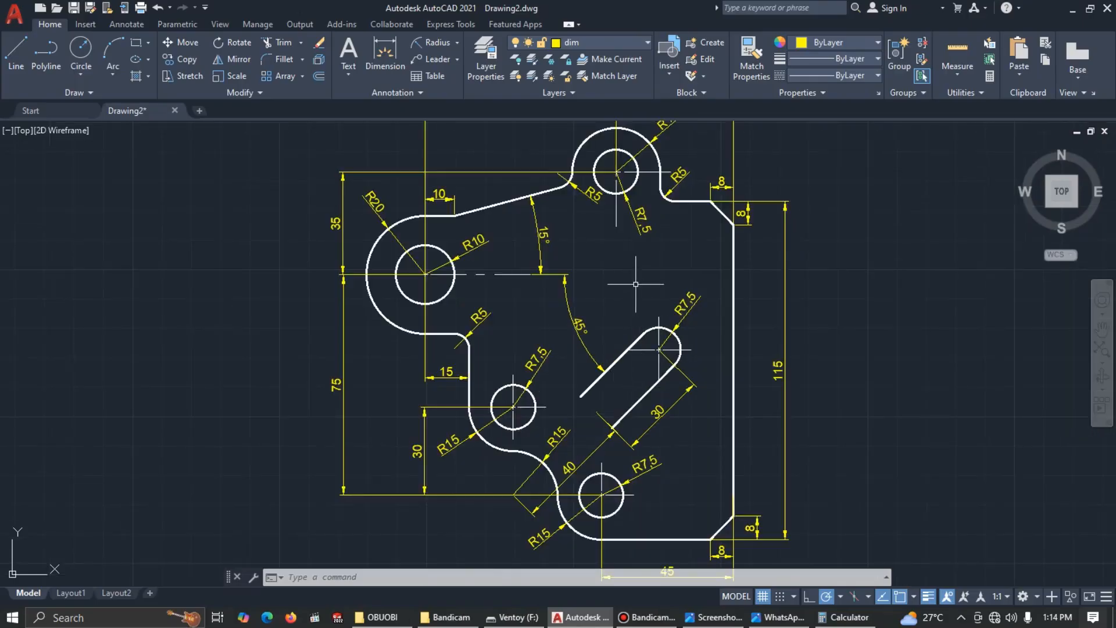